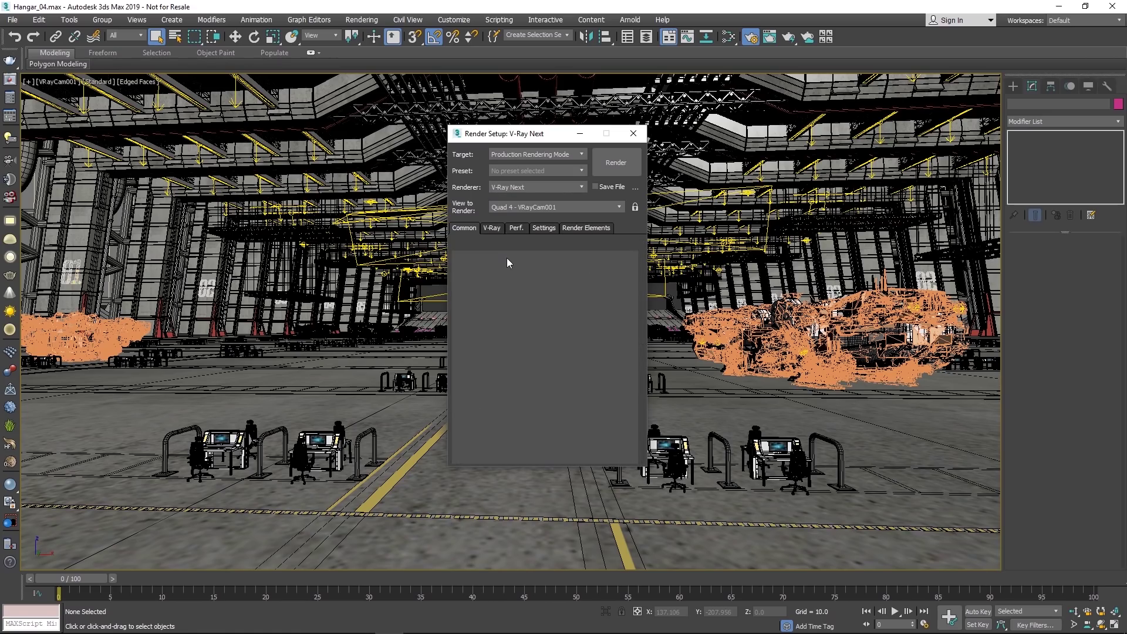
Step: Switch the renderer from V-Ray GPU Next to V-Ray Next, keeping Production Rendering Mode as target
{"action": "left_click", "coordinate": [502, 187]}
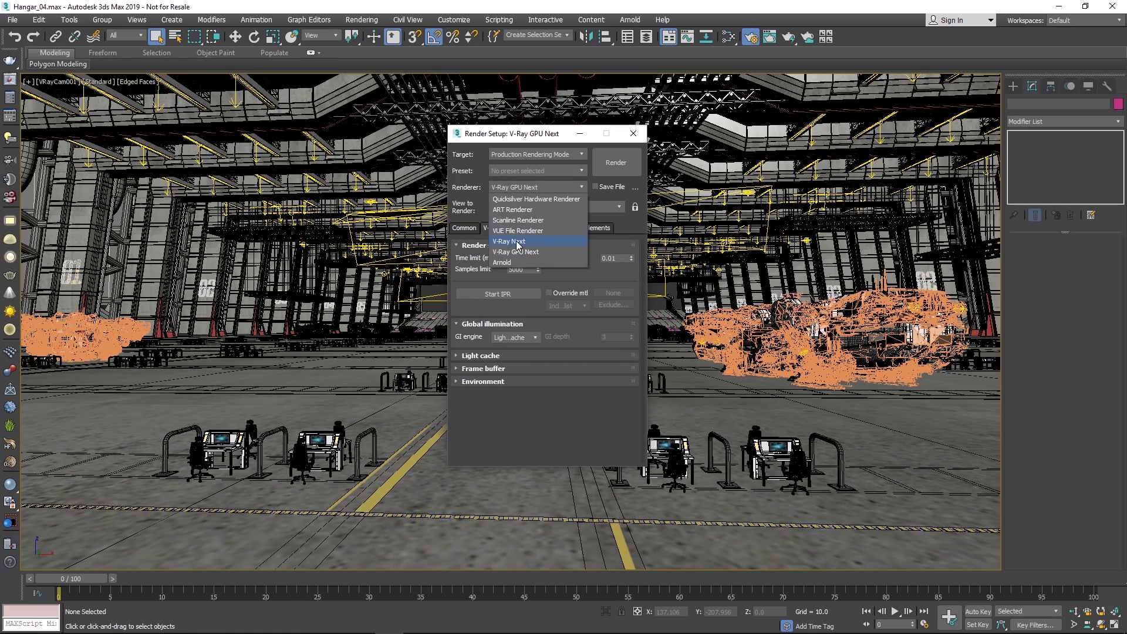
{"action": "left_click", "coordinate": [516, 241]}
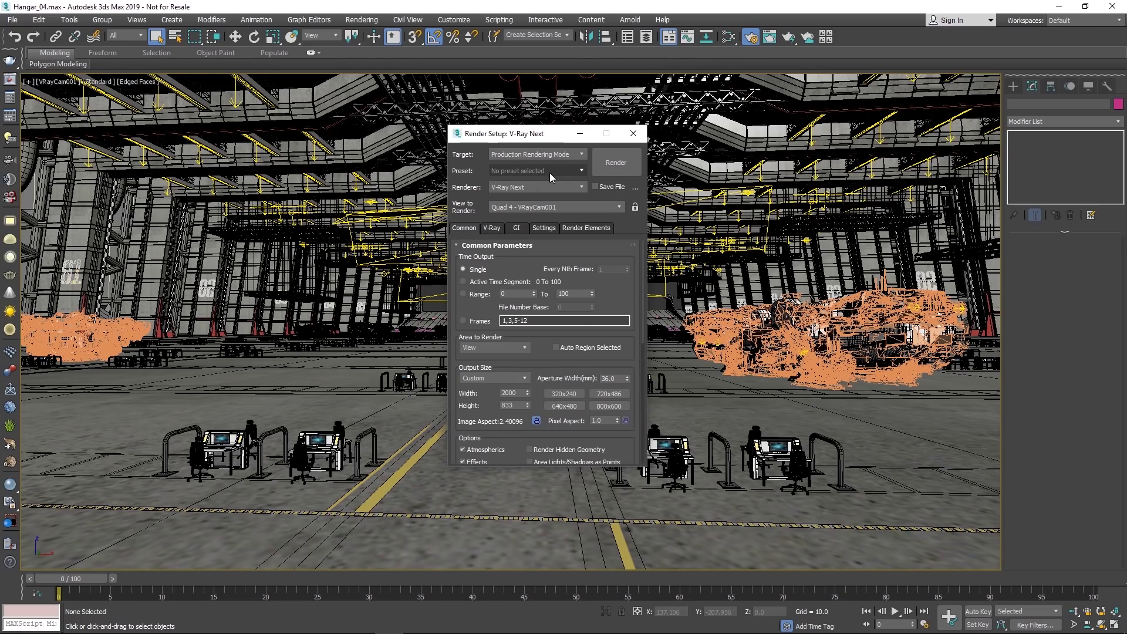
{"action": "left_click", "coordinate": [490, 227]}
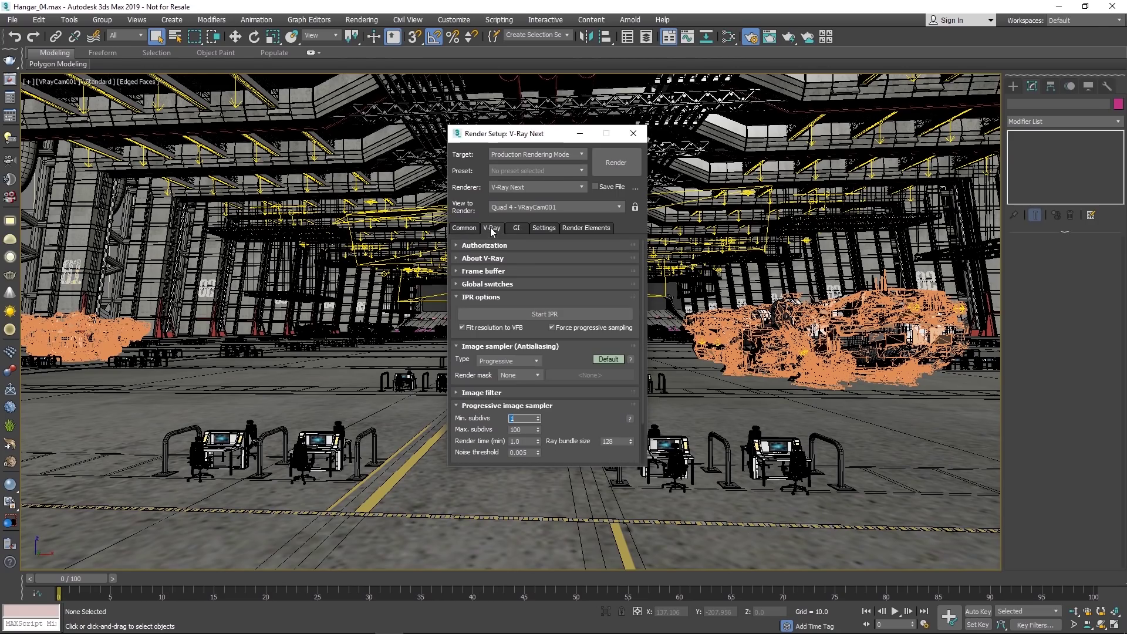
{"action": "left_click", "coordinate": [536, 158]}
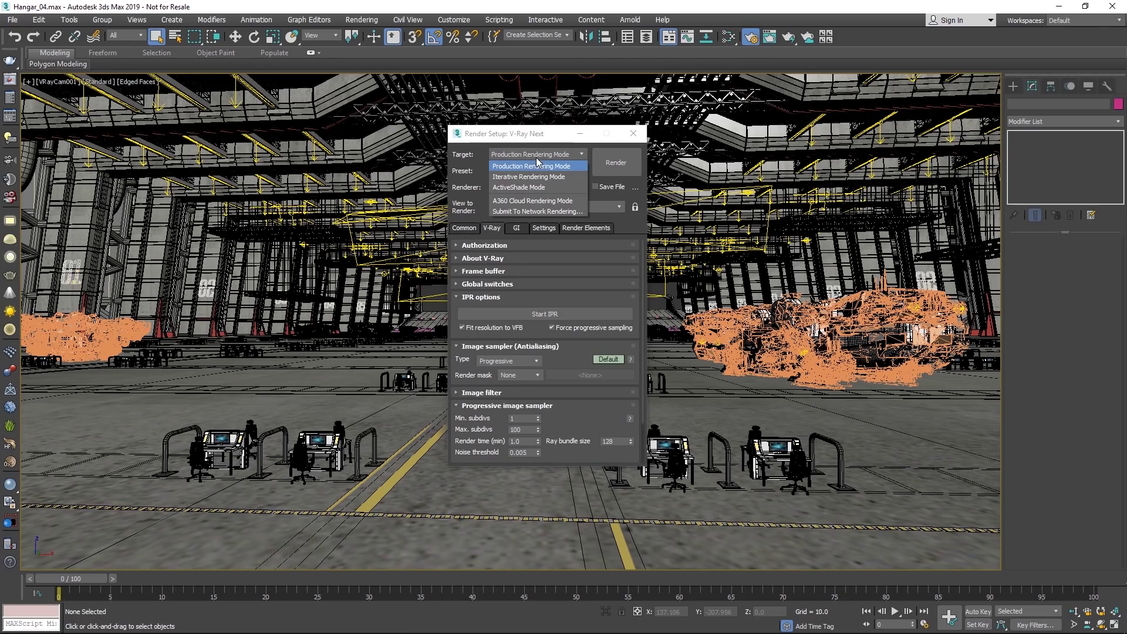
{"action": "left_click", "coordinate": [561, 179]}
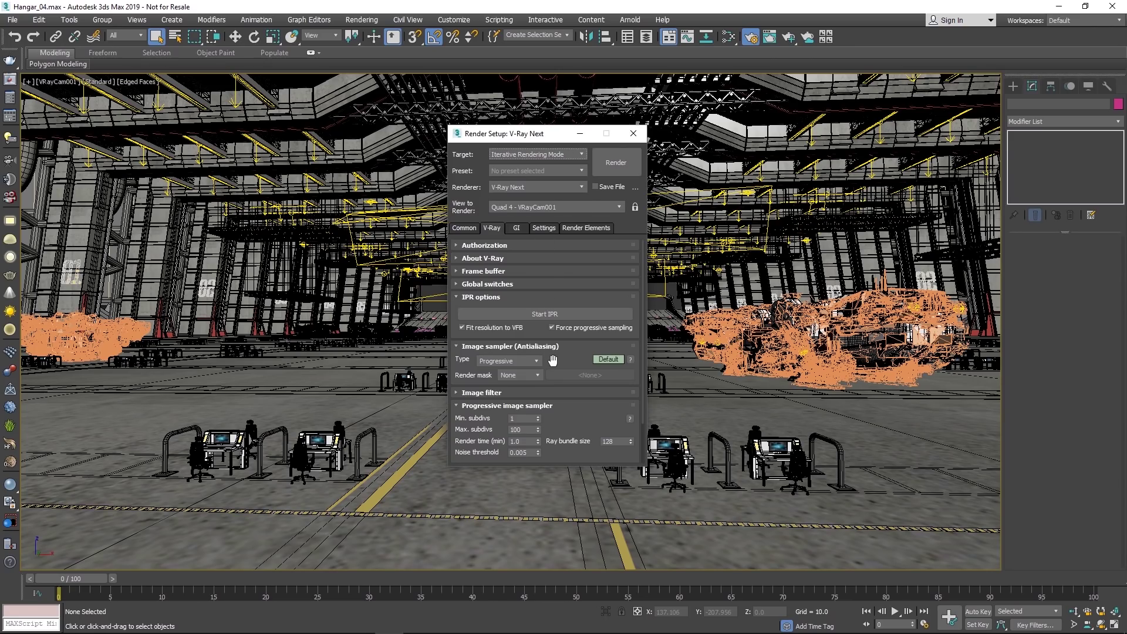
{"action": "left_click", "coordinate": [517, 155]}
{"action": "left_click", "coordinate": [517, 169]}
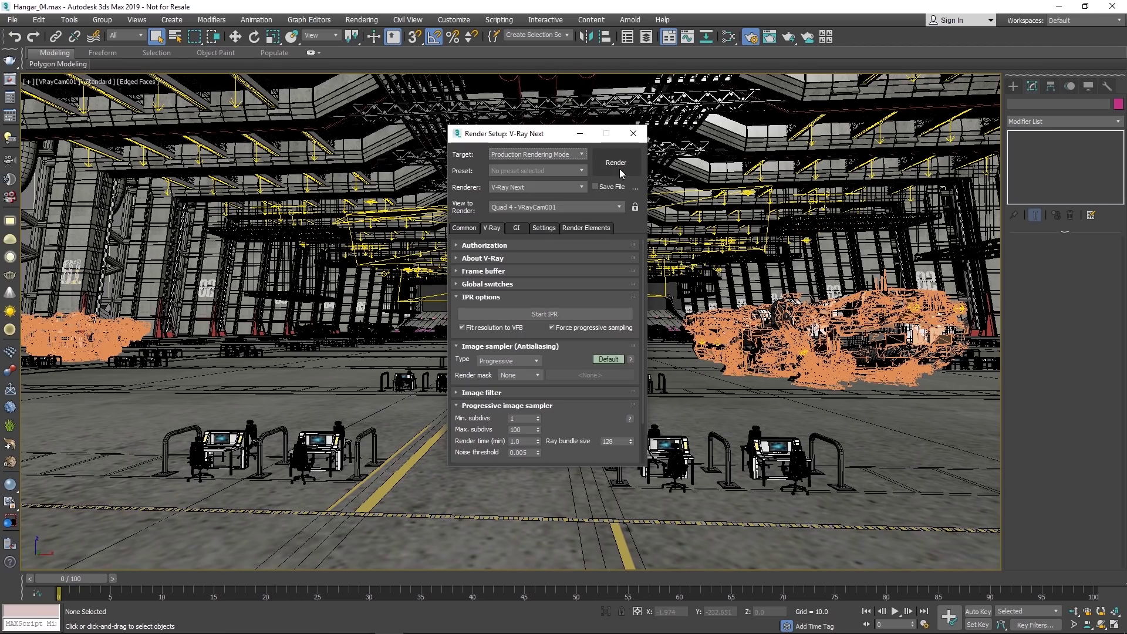
Step: Open and reposition the empty V-Ray frame buffer, then close it and Render Setup
{"action": "left_click_drag", "start_coordinate": [541, 139], "coordinate": [286, 150]}
{"action": "left_click", "coordinate": [11, 82]}
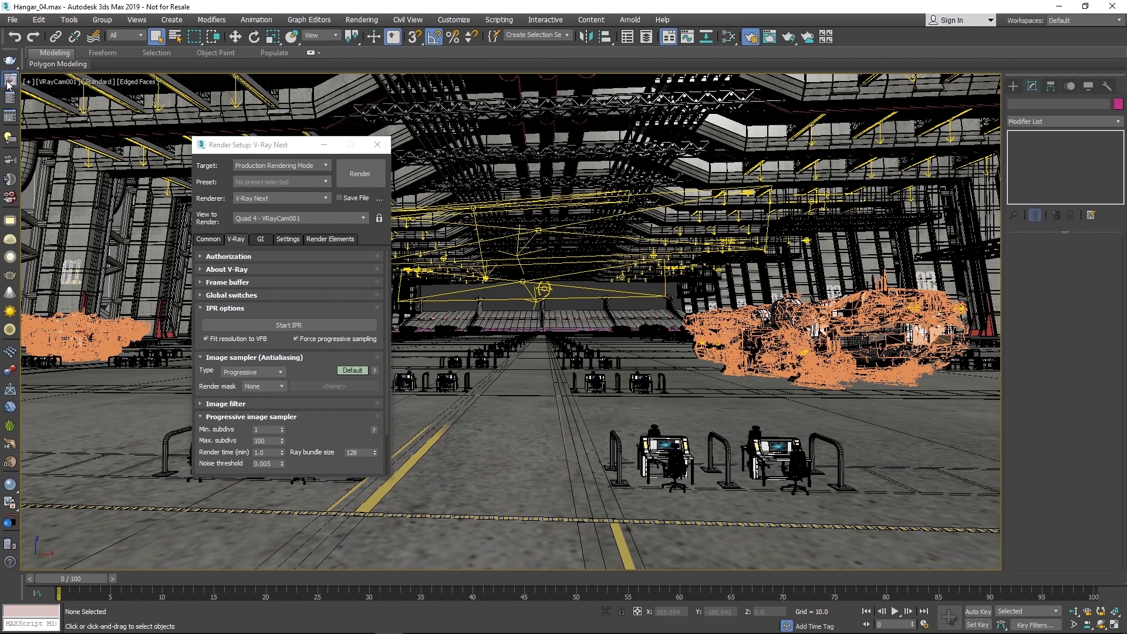
{"action": "left_click_drag", "start_coordinate": [380, 105], "coordinate": [480, 146]}
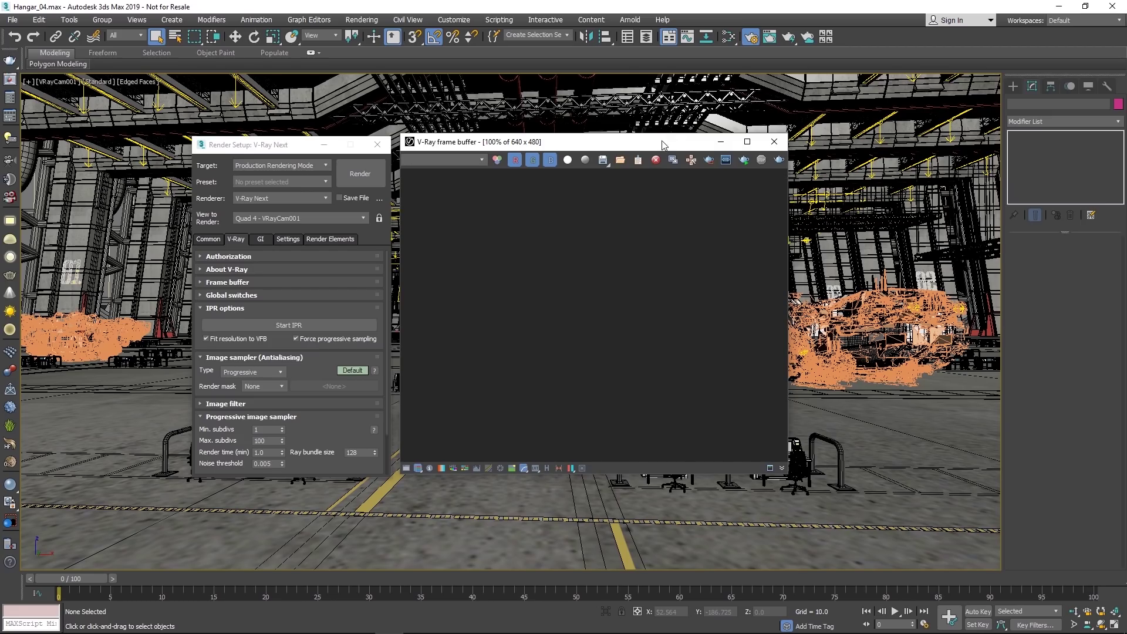
{"action": "left_click_drag", "start_coordinate": [661, 145], "coordinate": [669, 146]}
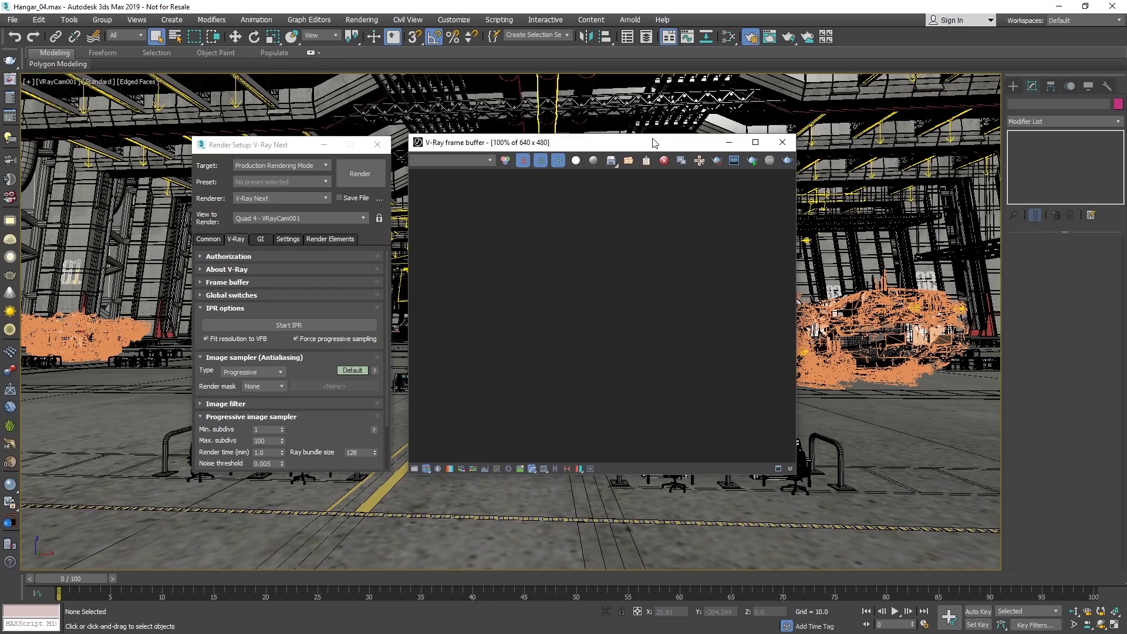
{"action": "left_click", "coordinate": [782, 142]}
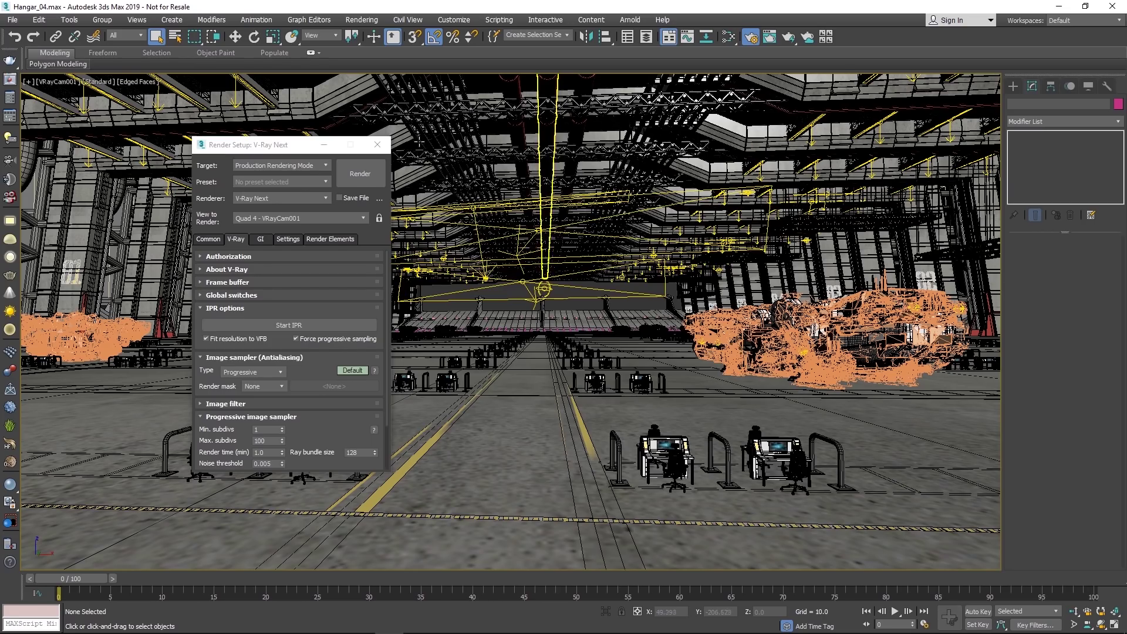
{"action": "left_click", "coordinate": [378, 144]}
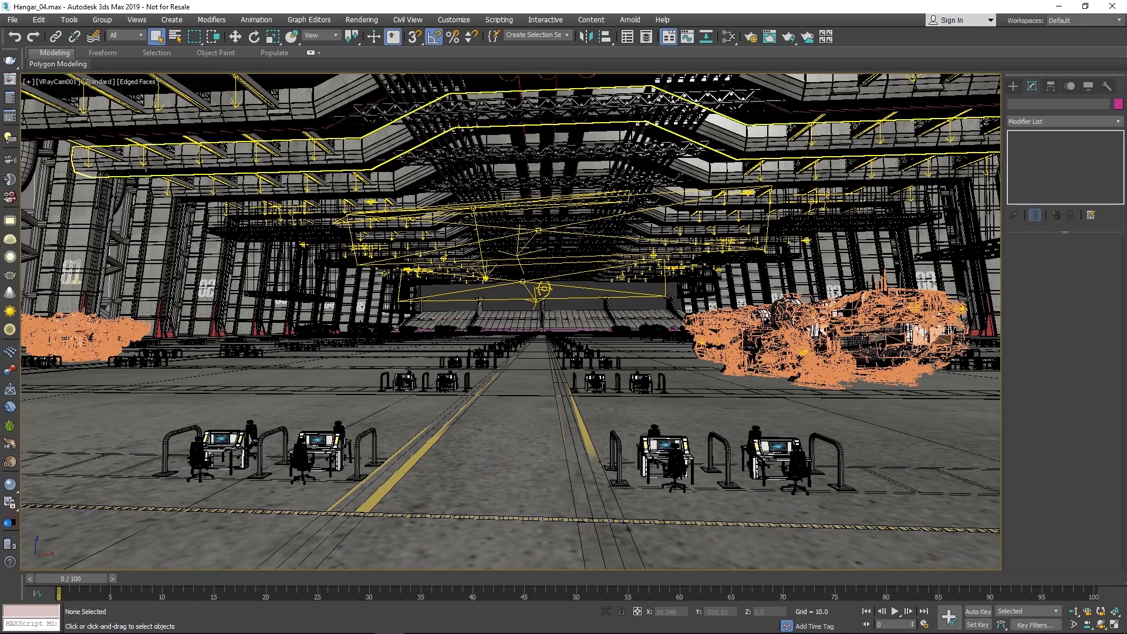
Step: Select the VRayLight001 dome light through the V-Ray Light Lister
{"action": "left_click", "coordinate": [10, 140]}
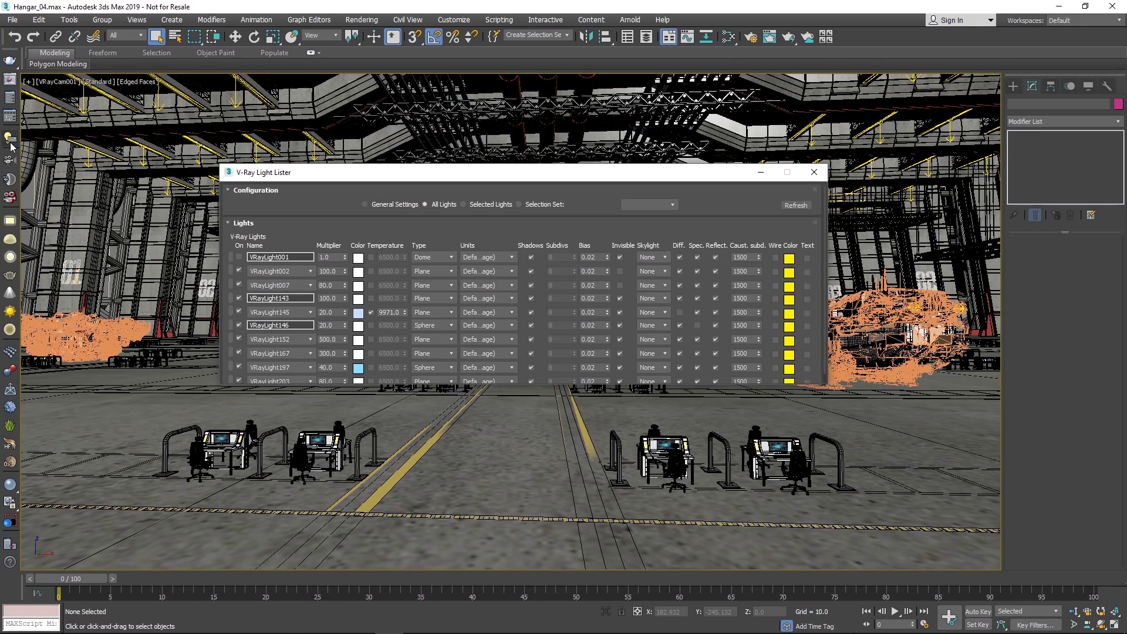
{"action": "left_click", "coordinate": [231, 259]}
{"action": "left_click", "coordinate": [812, 173]}
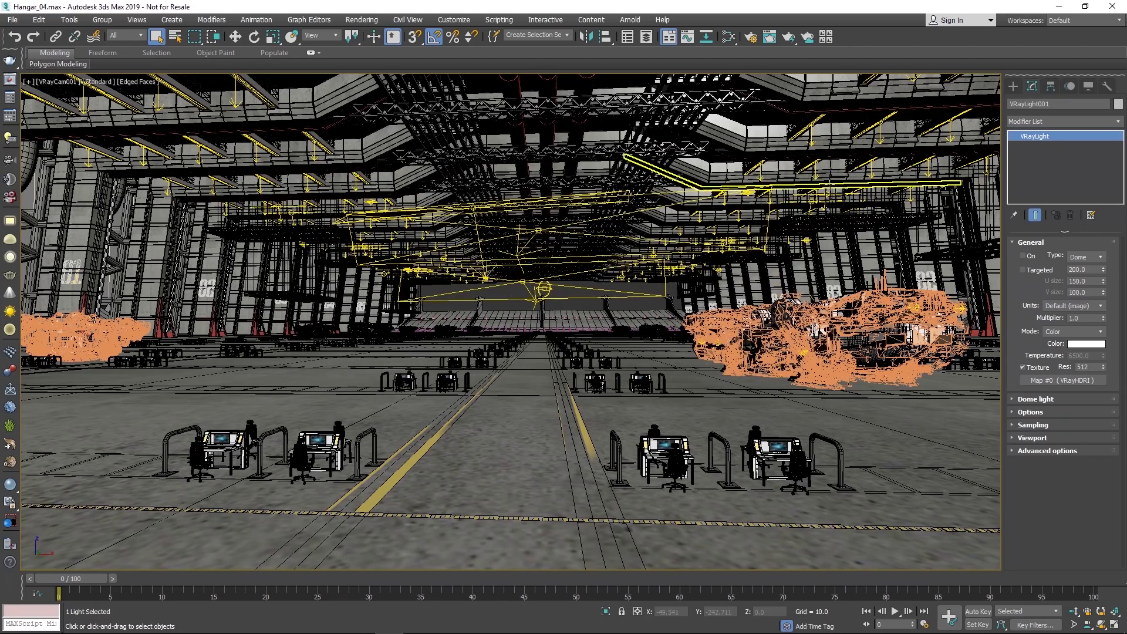
Step: Turn on Adaptive dome (WIP) in the Dome light options and render the hangar camera view
{"action": "left_click", "coordinate": [1036, 399]}
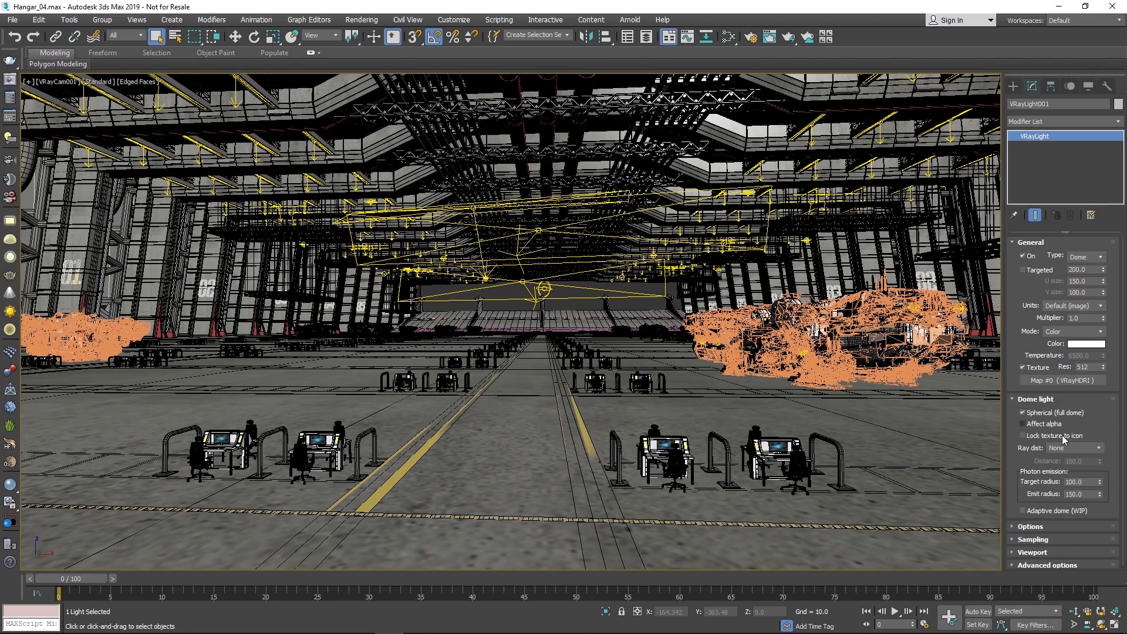
{"action": "left_click", "coordinate": [1020, 511]}
{"action": "left_click", "coordinate": [10, 81]}
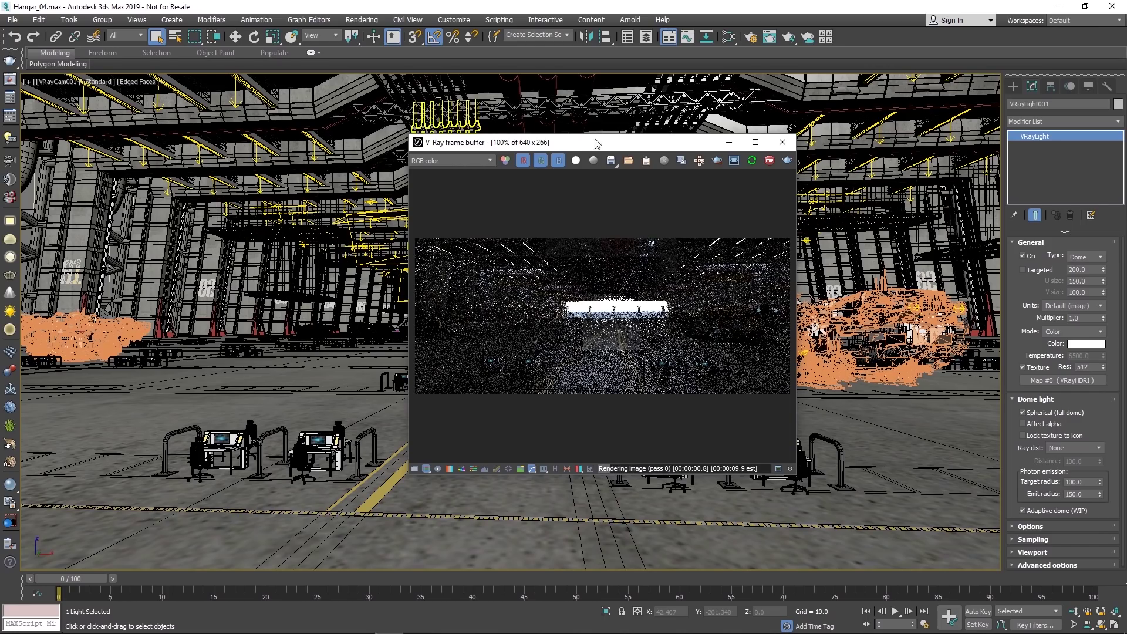
Step: Move and enlarge the frame buffer, briefly view History, and let the render refine to pass 19
{"action": "left_click_drag", "start_coordinate": [597, 145], "coordinate": [386, 102]}
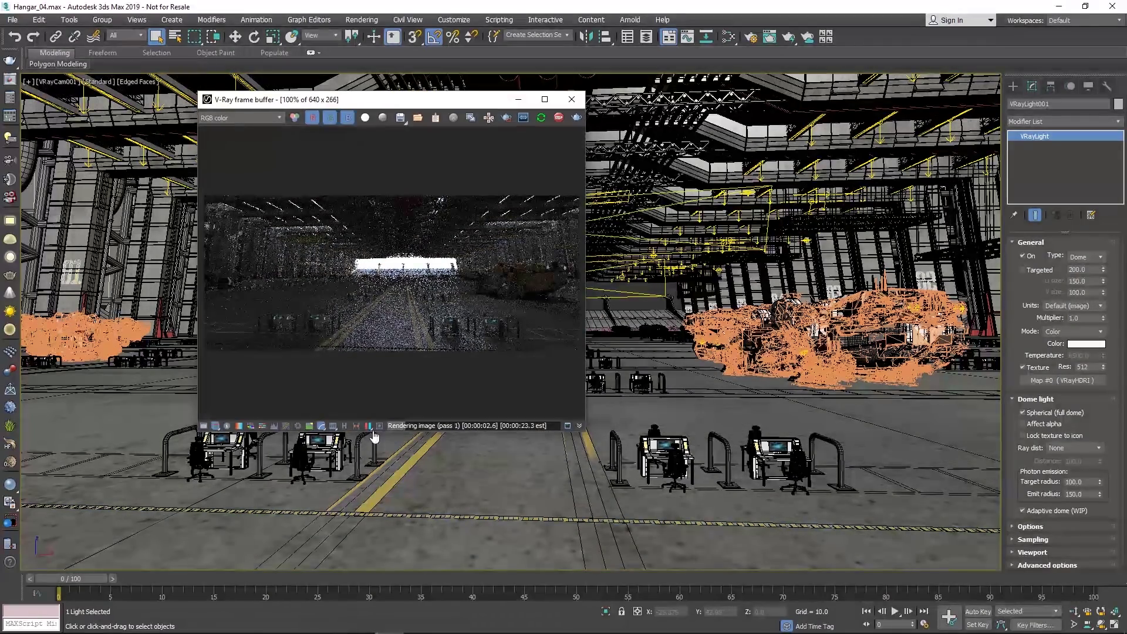
{"action": "left_click_drag", "start_coordinate": [584, 430], "coordinate": [801, 457]}
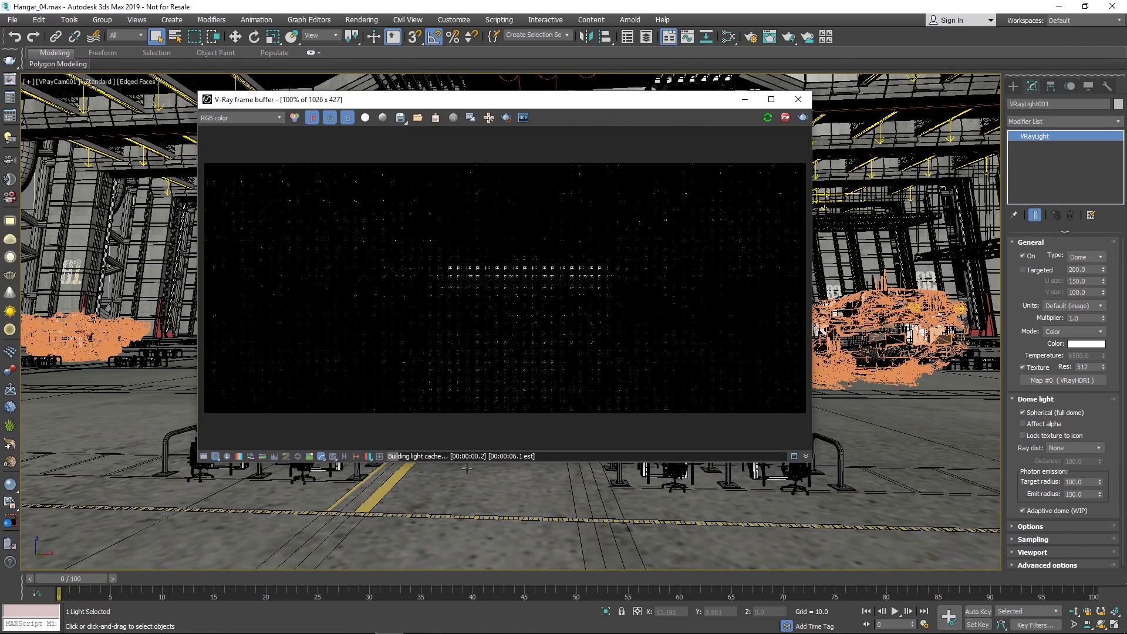
{"action": "left_click", "coordinate": [345, 457]}
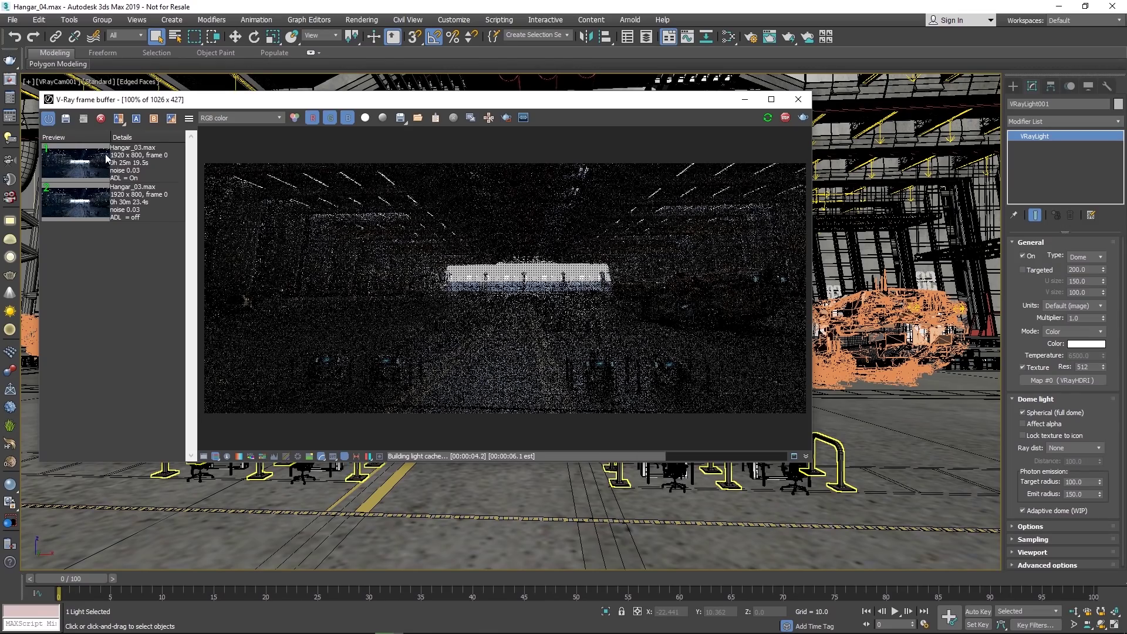
{"action": "right_click", "coordinate": [131, 165]}
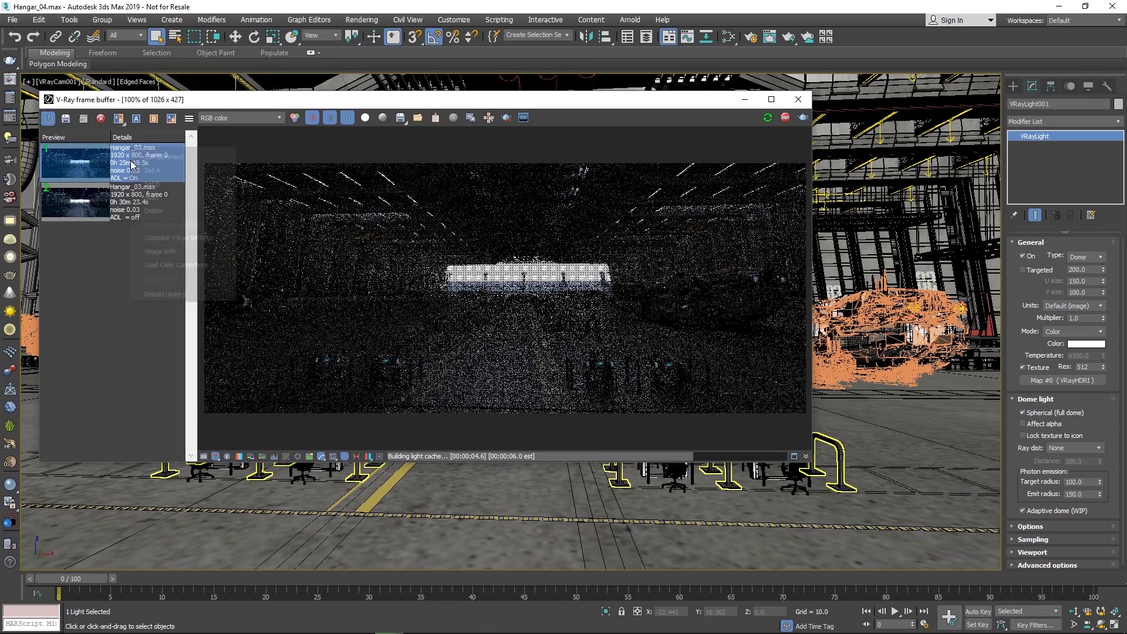
{"action": "left_click", "coordinate": [160, 265]}
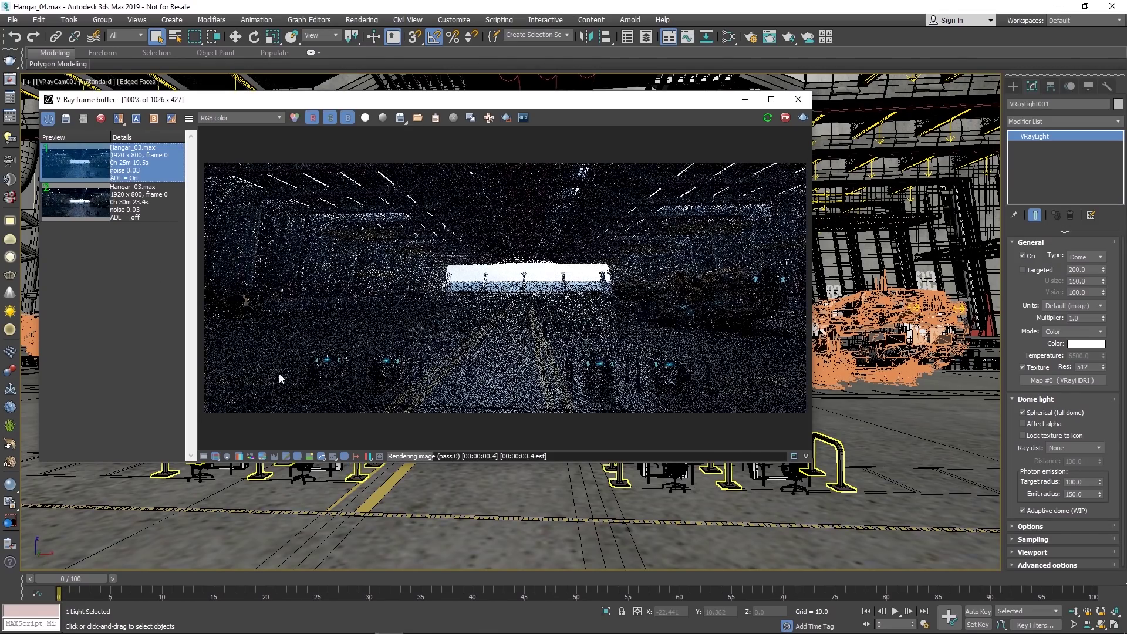
{"action": "left_click", "coordinate": [345, 457]}
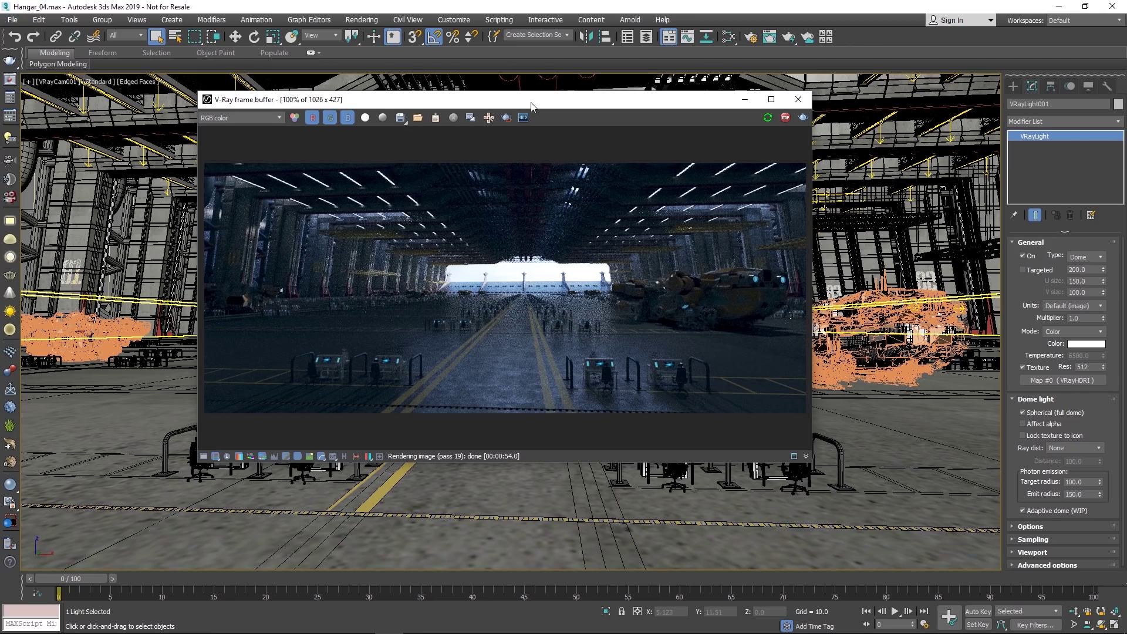
Step: Show the render History panel and stop the running render
{"action": "left_click_drag", "start_coordinate": [530, 105], "coordinate": [639, 106]}
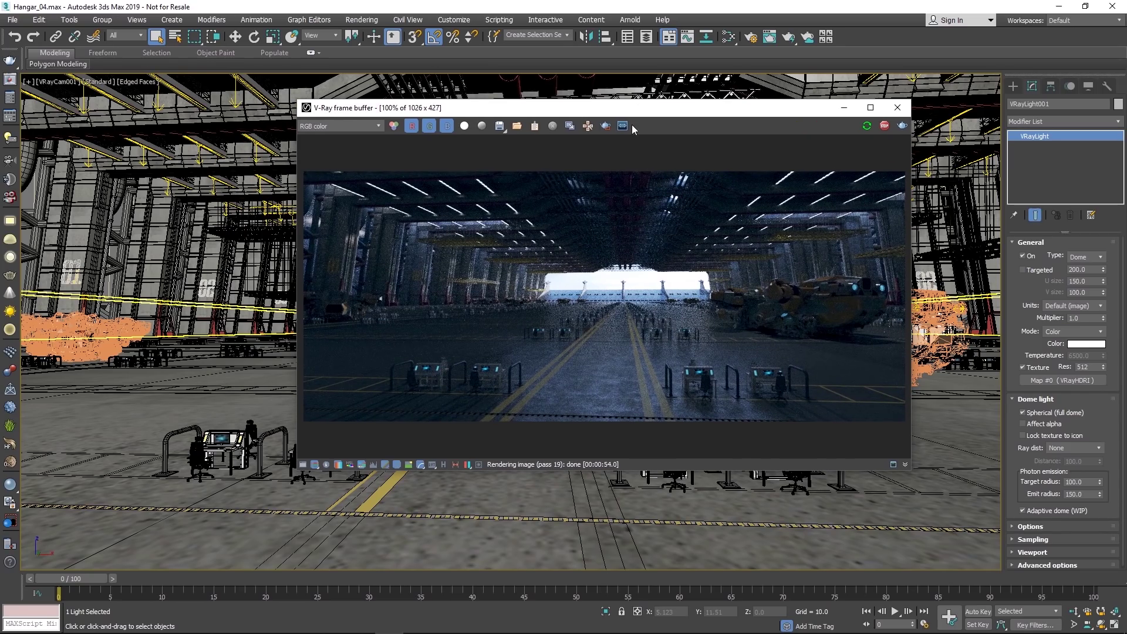
{"action": "left_click", "coordinate": [447, 464]}
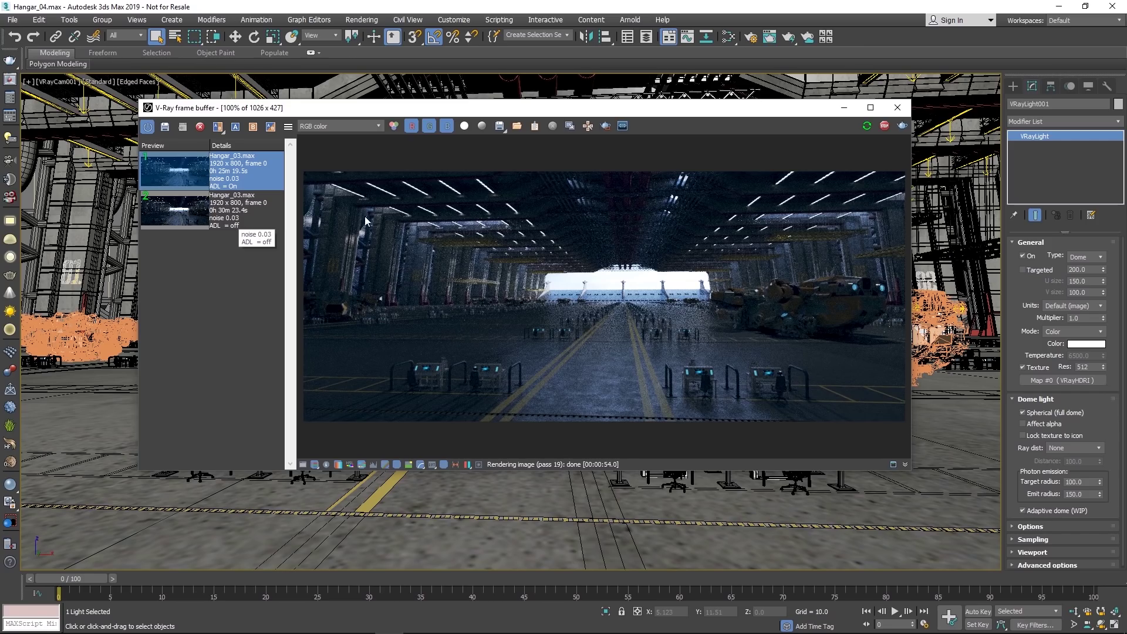
{"action": "left_click", "coordinate": [884, 126]}
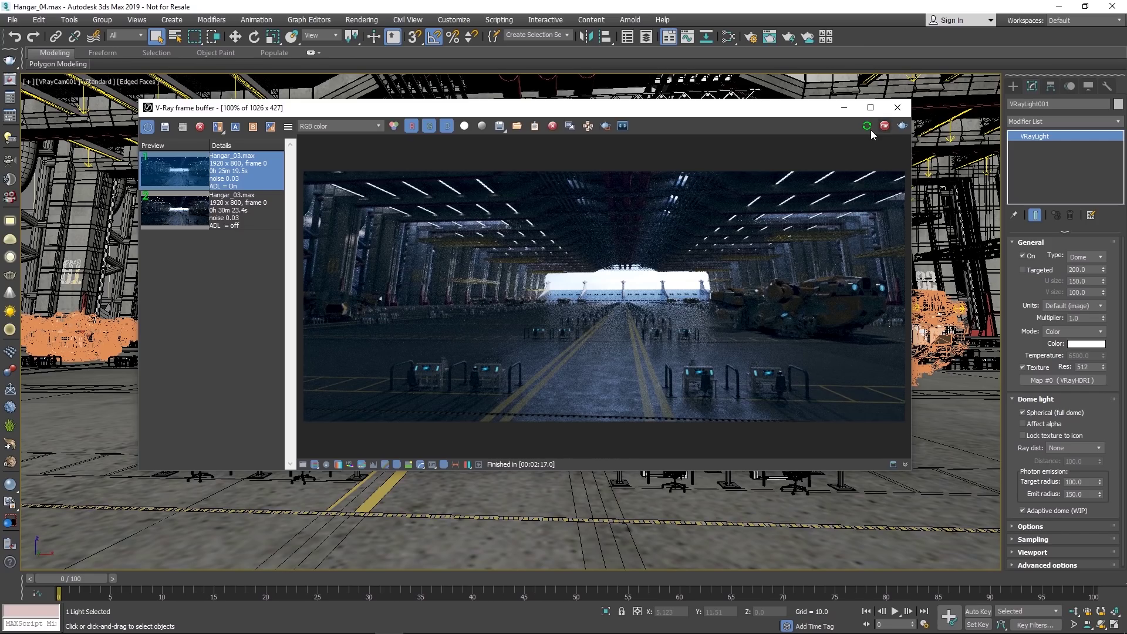
Step: Compare history render 1 (A) against render 2 (B) in a split wipe view
{"action": "left_click", "coordinate": [235, 127]}
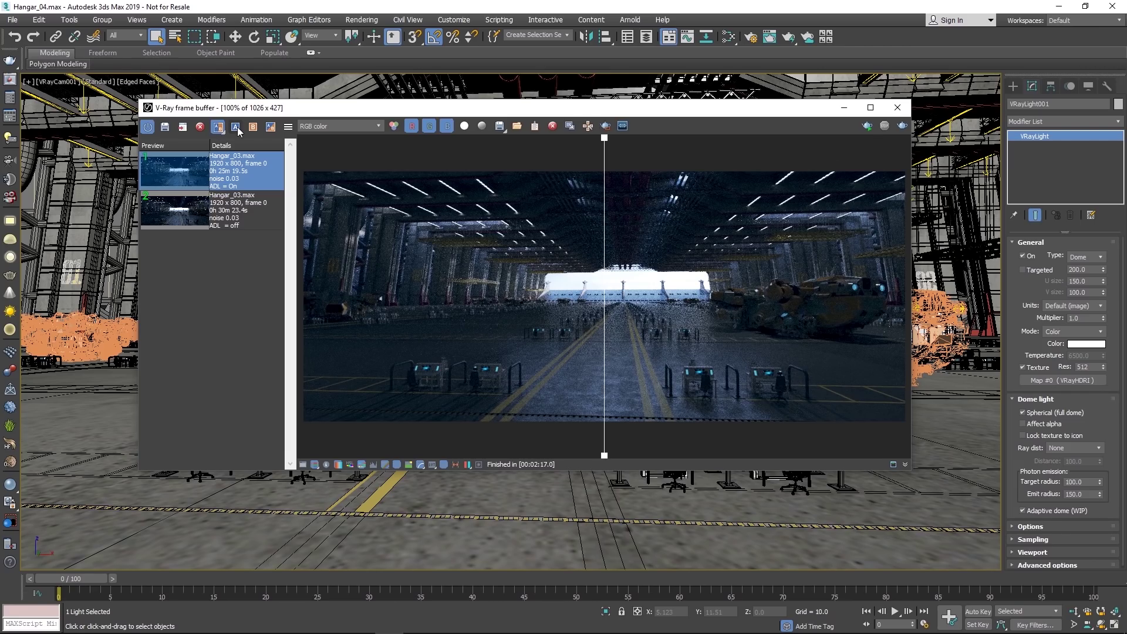
{"action": "left_click", "coordinate": [235, 127]}
{"action": "left_click", "coordinate": [236, 214]}
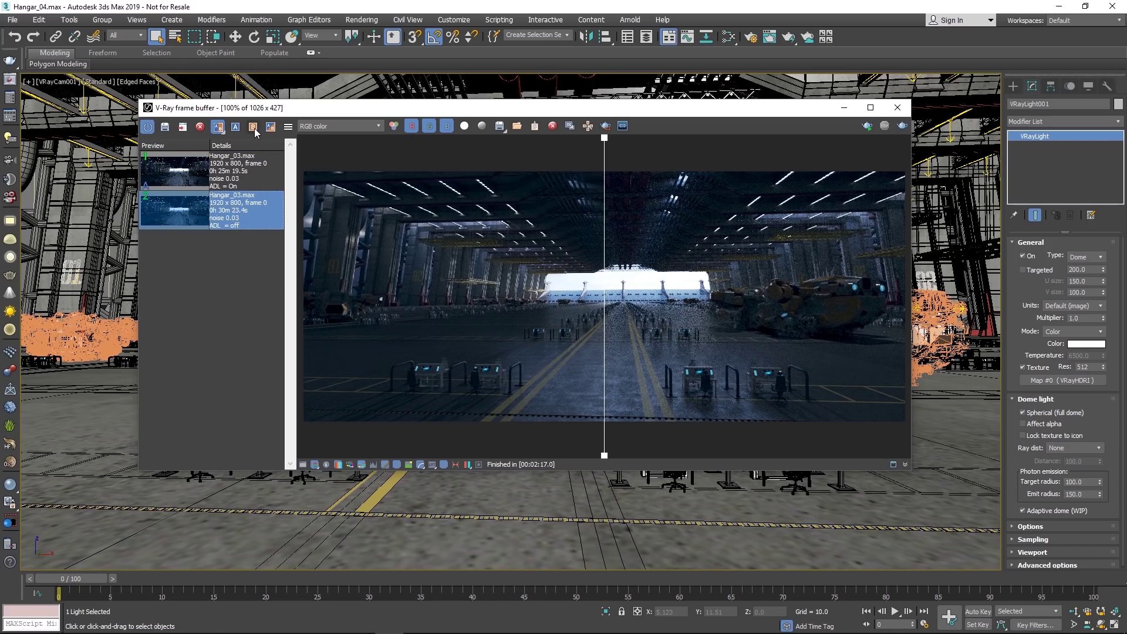
{"action": "left_click", "coordinate": [254, 127]}
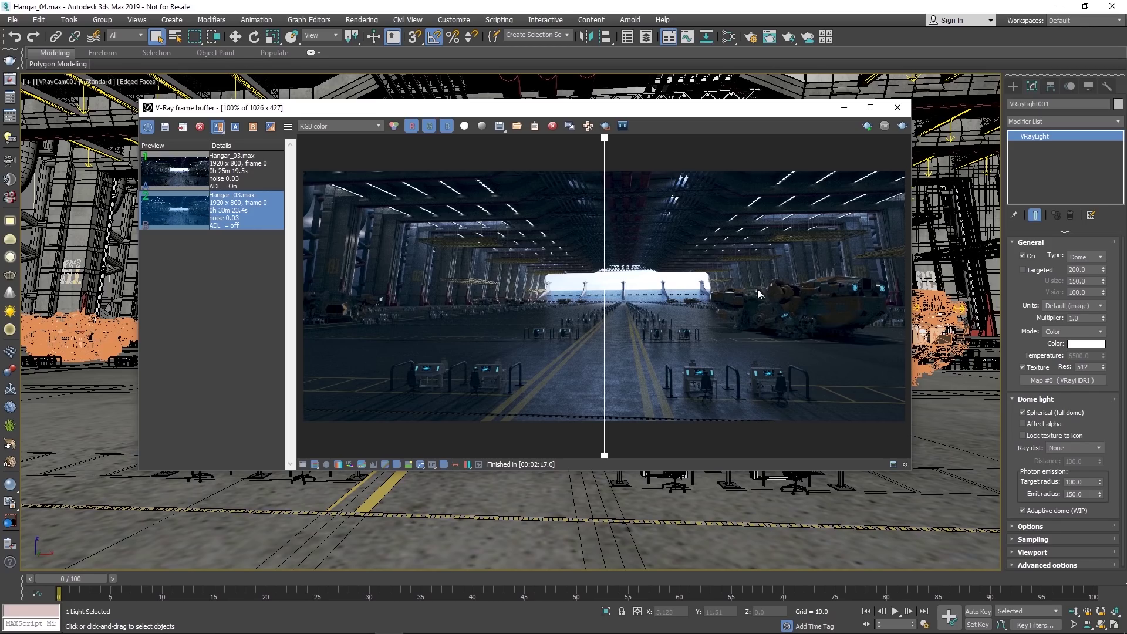
{"action": "left_click_drag", "start_coordinate": [605, 139], "coordinate": [622, 252]}
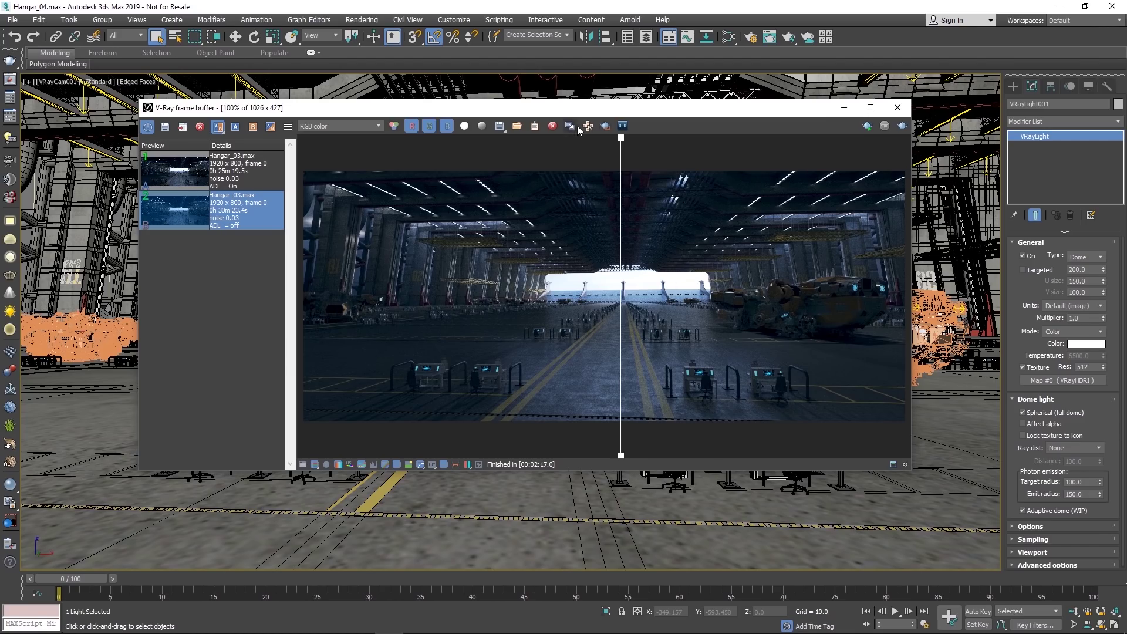
Step: Scroll through the VRayLight list in Scene Explorer, then advance to the Adaptive lights slide
{"action": "left_click", "coordinate": [628, 37]}
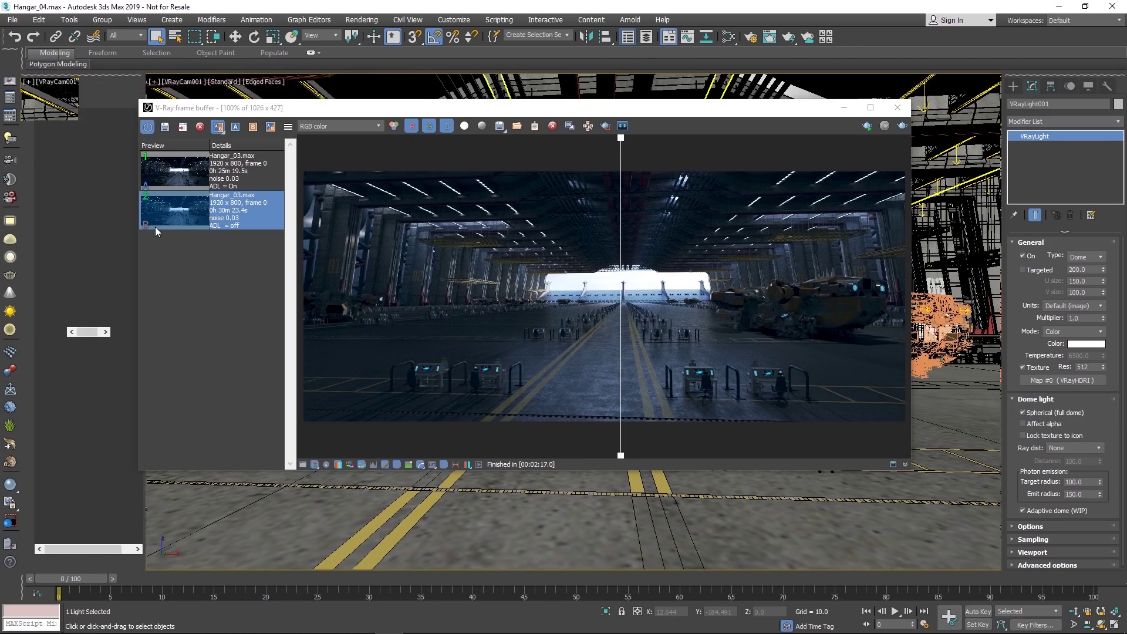
{"action": "left_click_drag", "start_coordinate": [205, 106], "coordinate": [243, 106]}
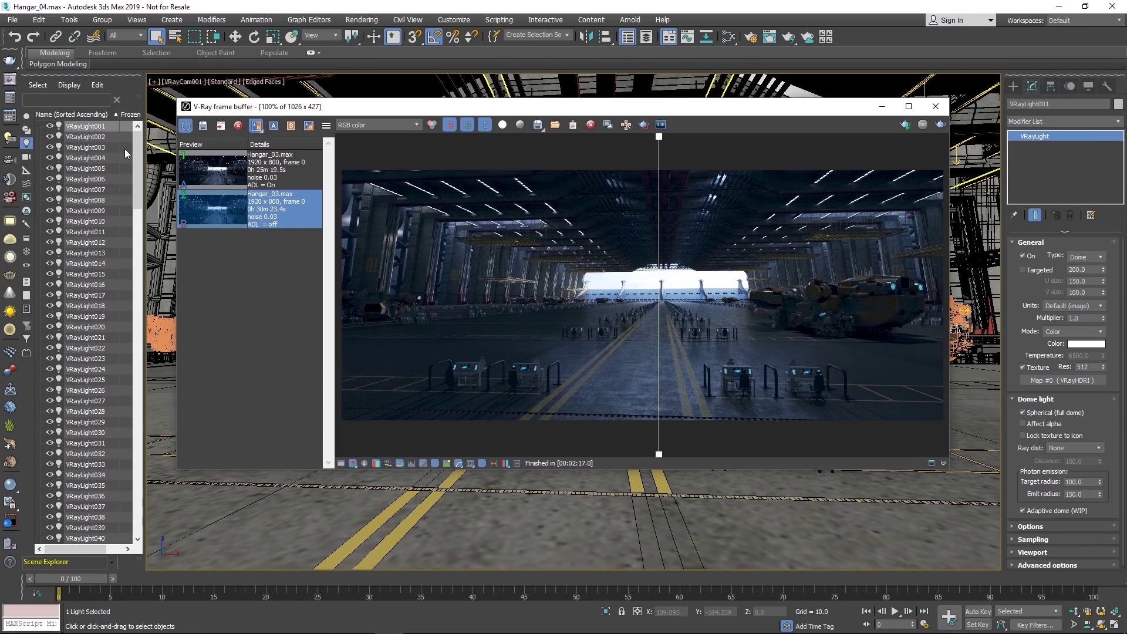
{"action": "left_click_drag", "start_coordinate": [140, 137], "coordinate": [156, 519]}
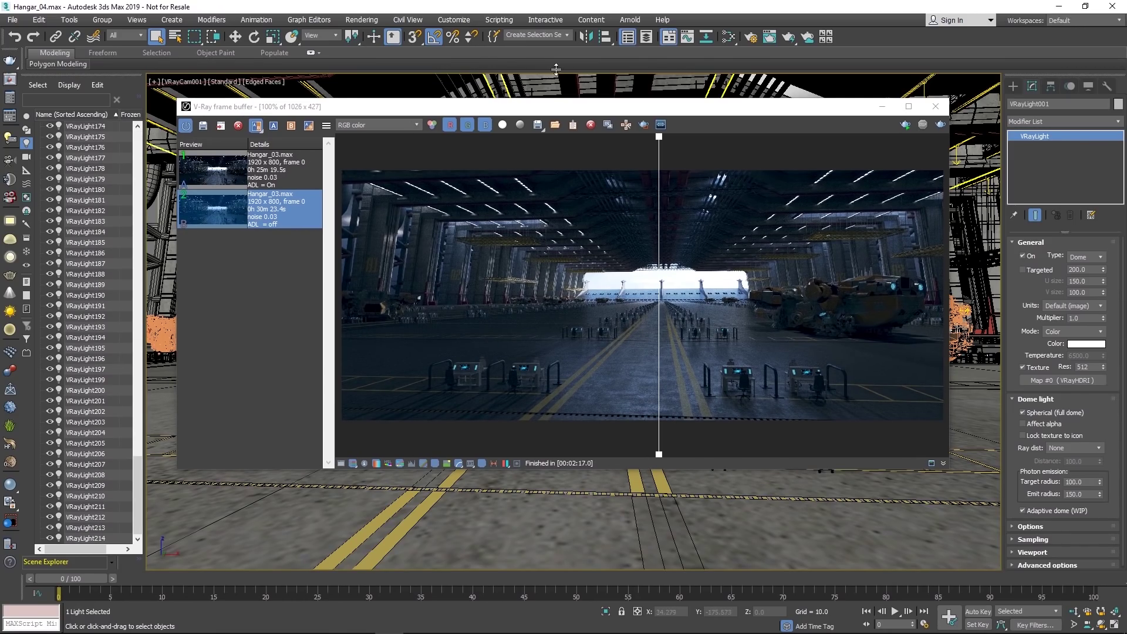
{"action": "left_click", "coordinate": [627, 38]}
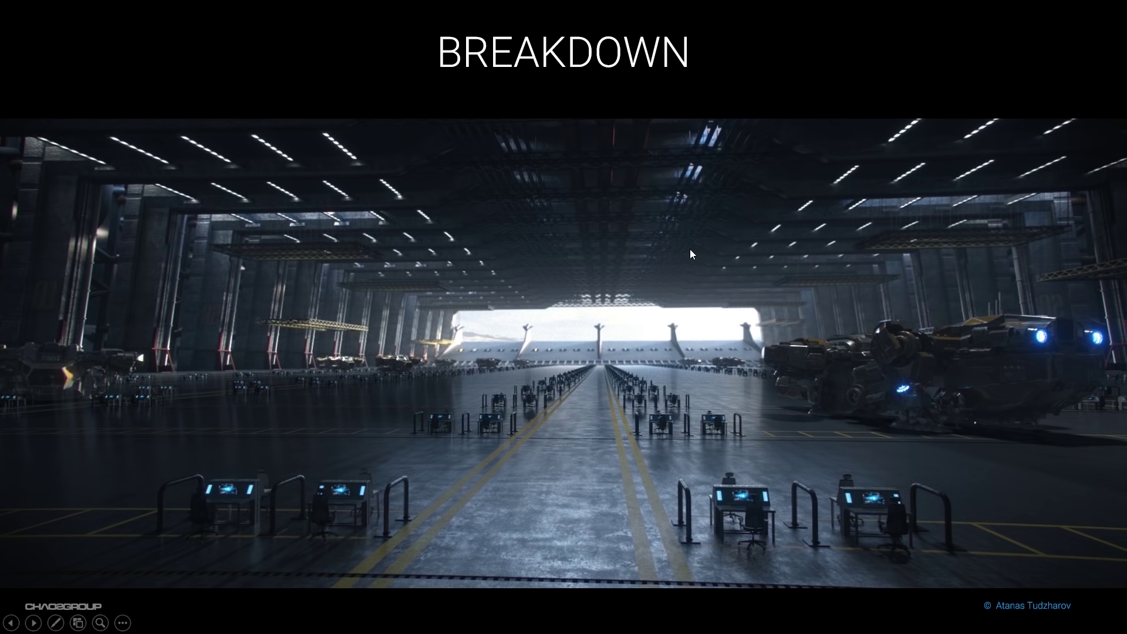
{"action": "left_click", "coordinate": [690, 250]}
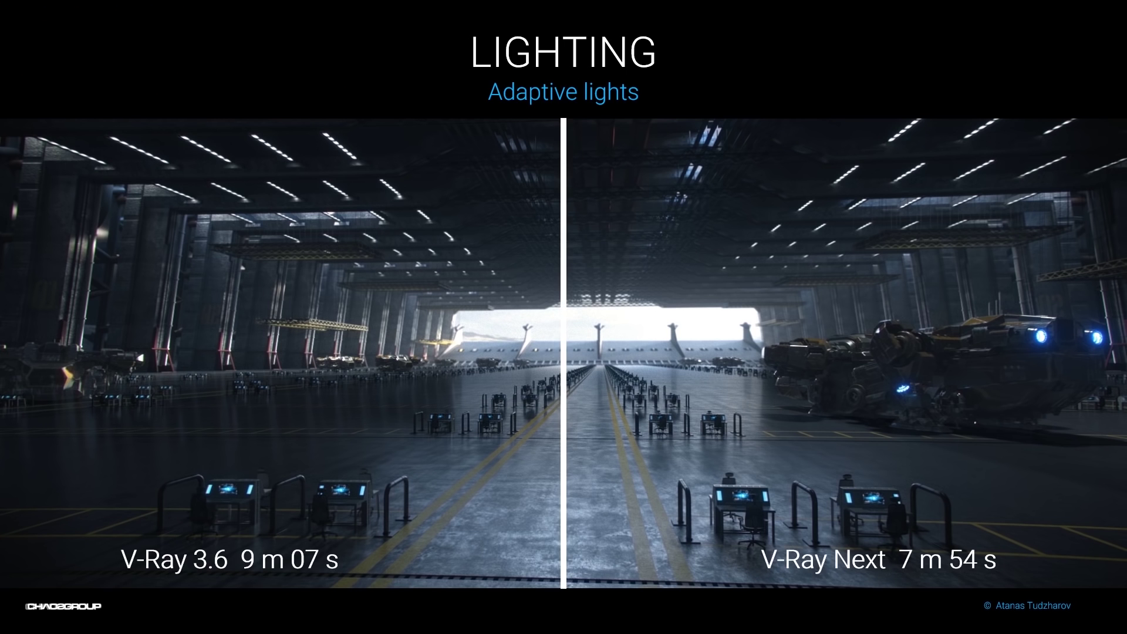
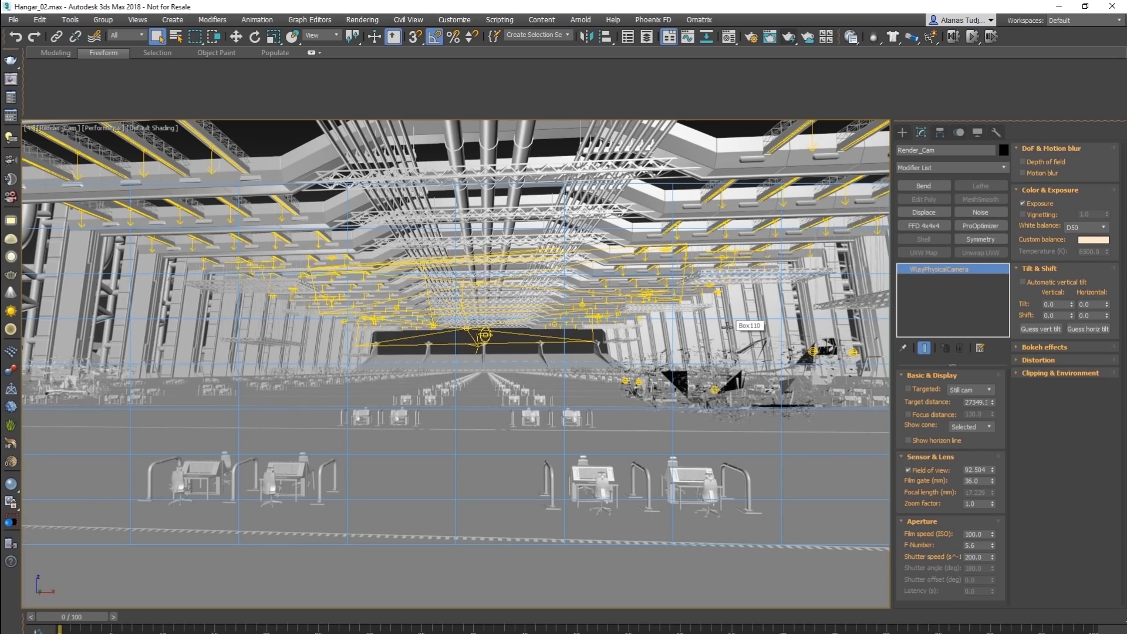
Step: Reopen the frame buffer, start a fresh render of the hangar camera view, and open Render Setup
{"action": "left_click", "coordinate": [10, 78]}
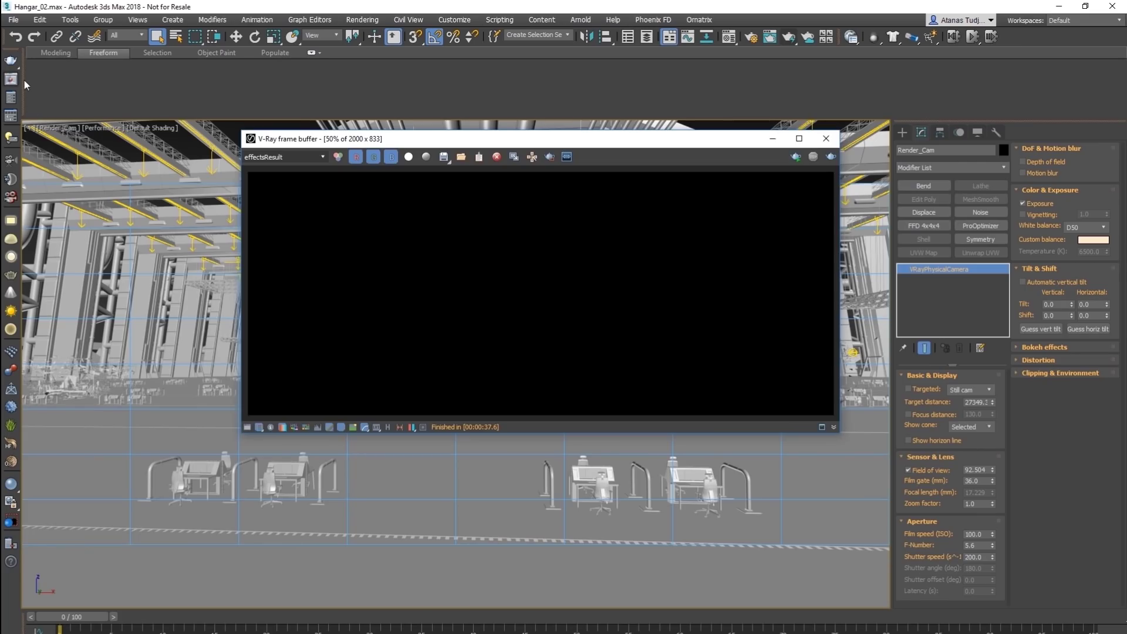
{"action": "left_click", "coordinate": [796, 156]}
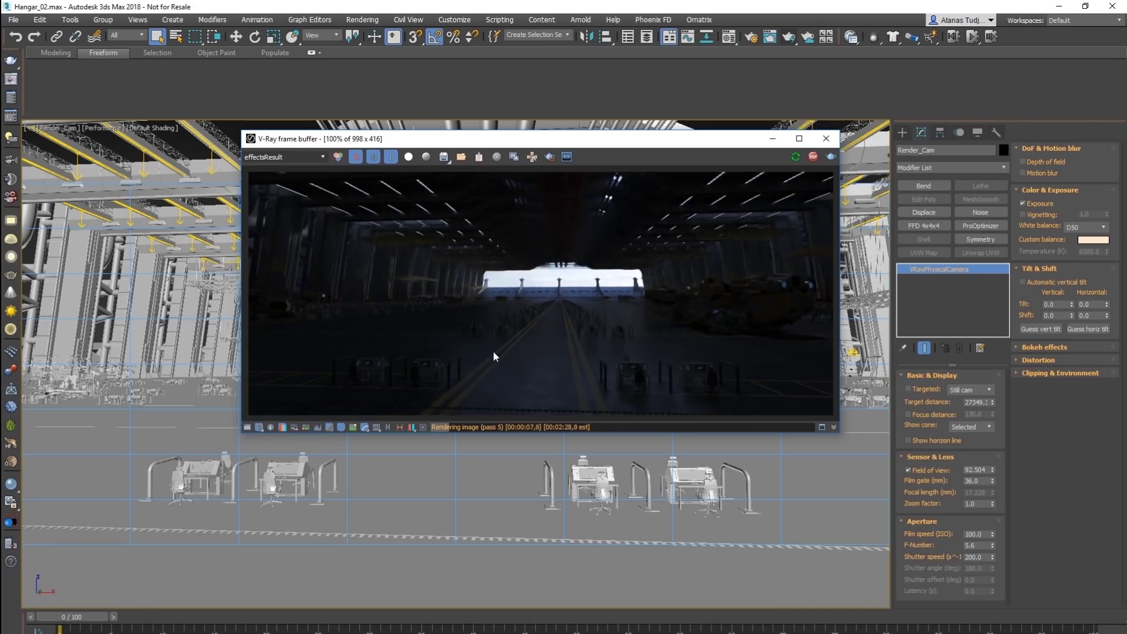
{"action": "left_click", "coordinate": [746, 39]}
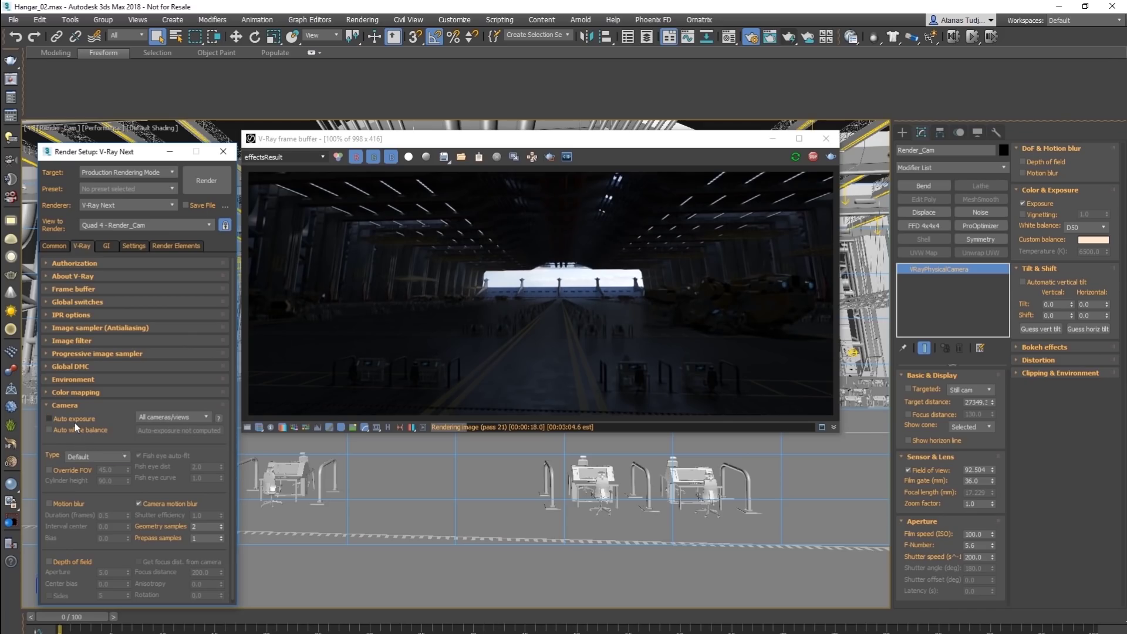
Step: Enable Auto exposure and Auto white balance, stop the render, and transfer ISO 389.622 and 6235 K to the camera
{"action": "left_click", "coordinate": [49, 418]}
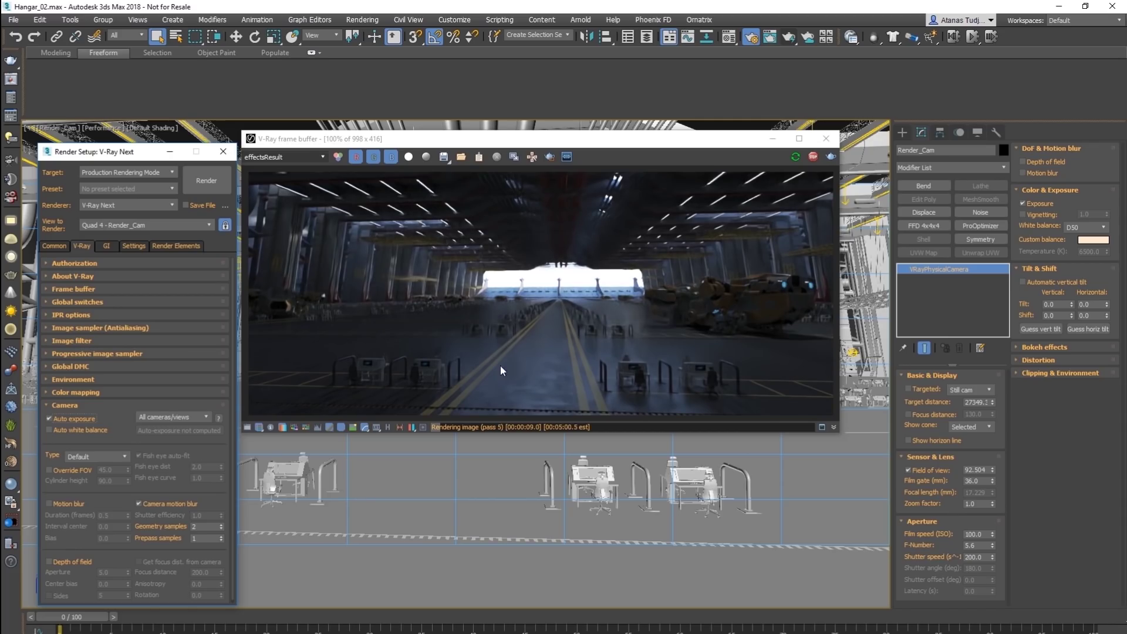
{"action": "left_click", "coordinate": [59, 432]}
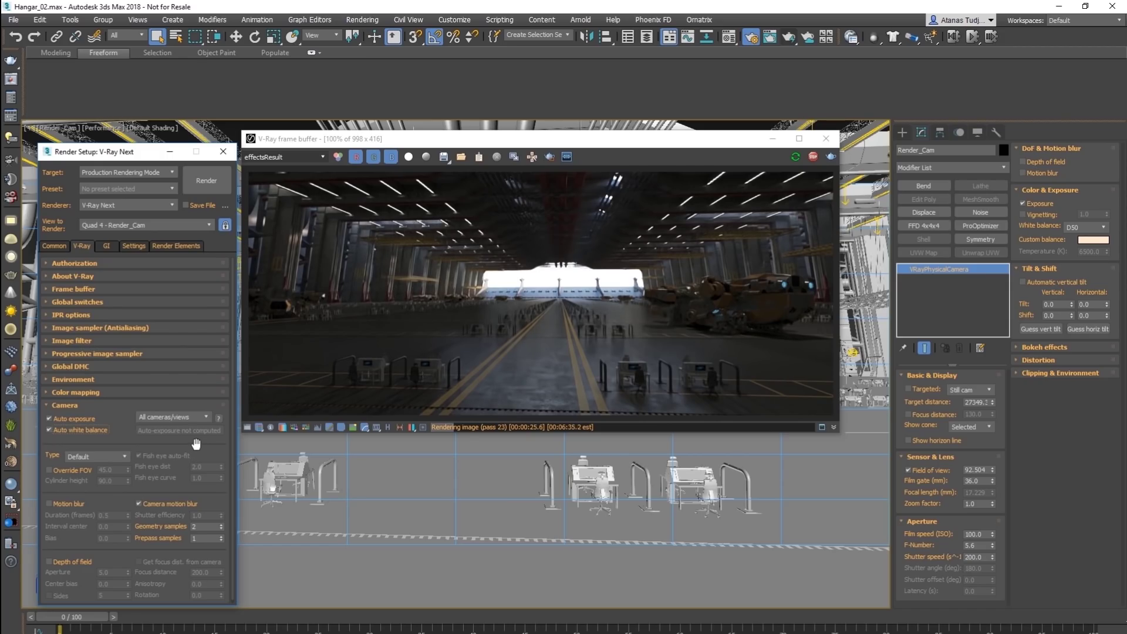
{"action": "left_click", "coordinate": [817, 160]}
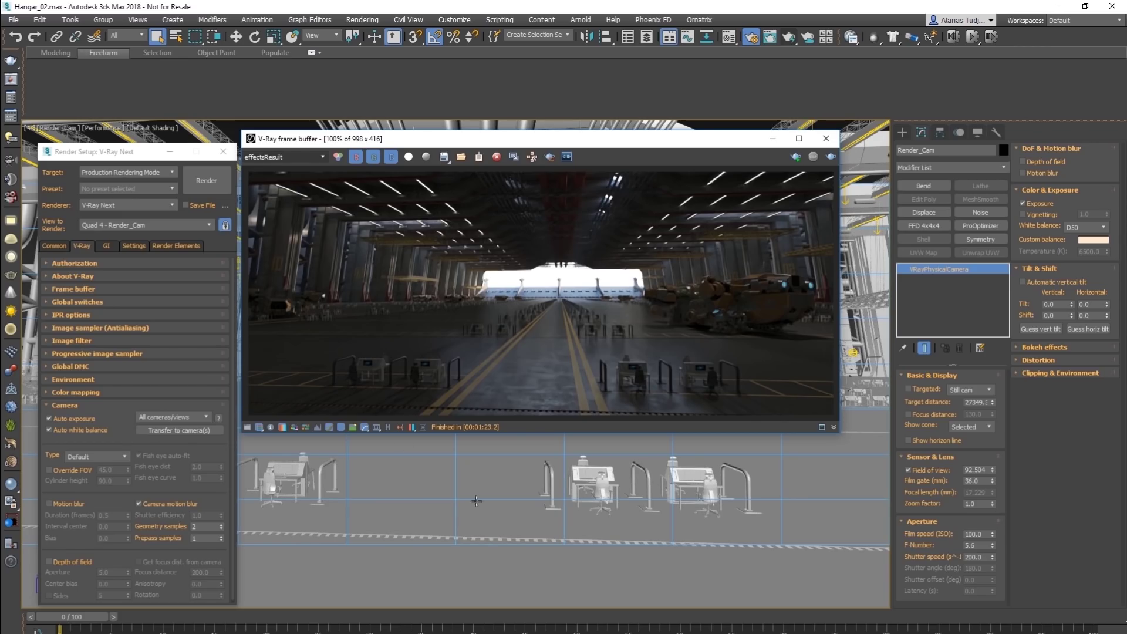
{"action": "left_click", "coordinate": [183, 430]}
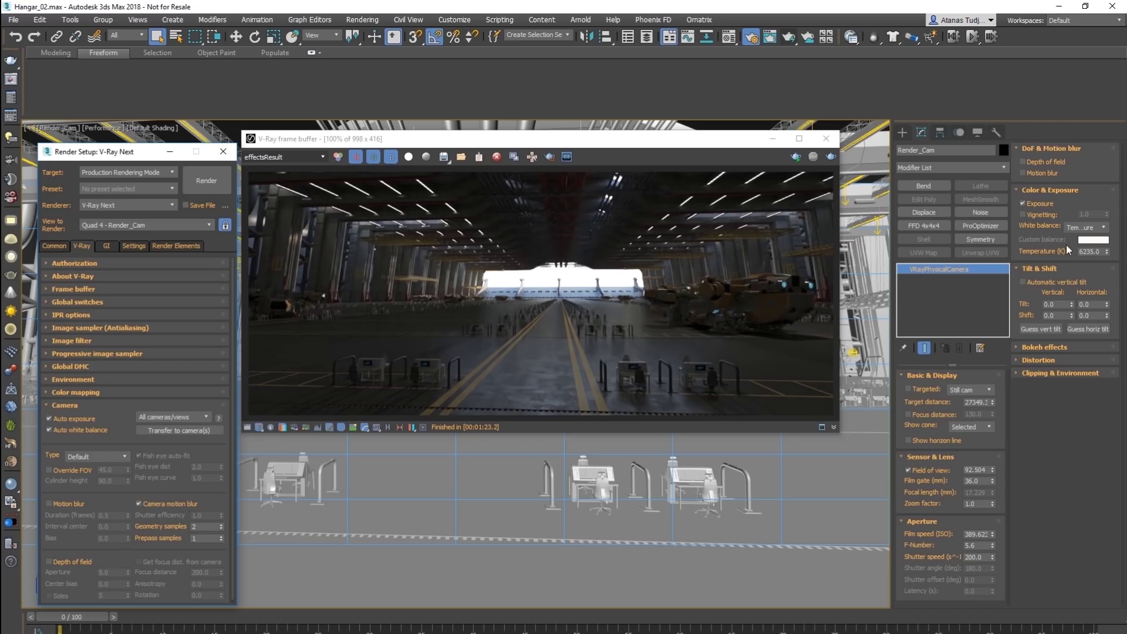
Step: Disable auto exposure and white balance, set film speed ISO 400 and temperature 6500 K, then re-render
{"action": "left_click", "coordinate": [68, 419]}
{"action": "left_click", "coordinate": [60, 430]}
{"action": "left_click", "coordinate": [984, 534]}
{"action": "type", "text": "400"}
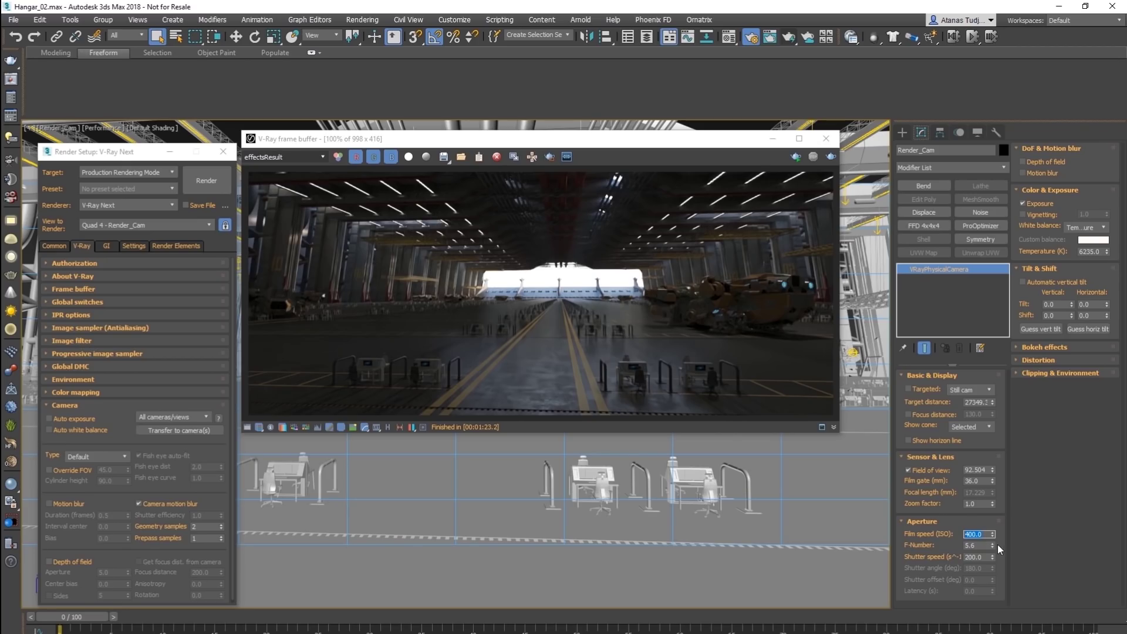
{"action": "left_click", "coordinate": [1095, 252]}
{"action": "type", "text": "6500"}
{"action": "key", "text": "Return"}
{"action": "left_click", "coordinate": [831, 157]}
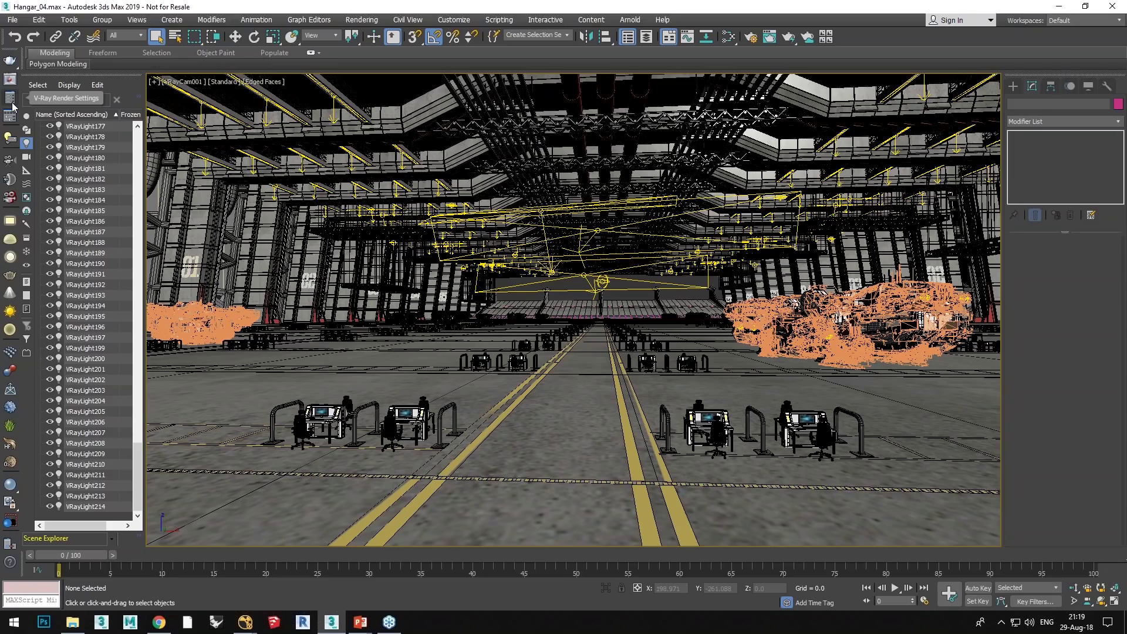
Step: In Render Elements, add VRayDenoiser, set its engine to NVIDIA AI denoiser, and close Render Setup
{"action": "left_click", "coordinate": [11, 101]}
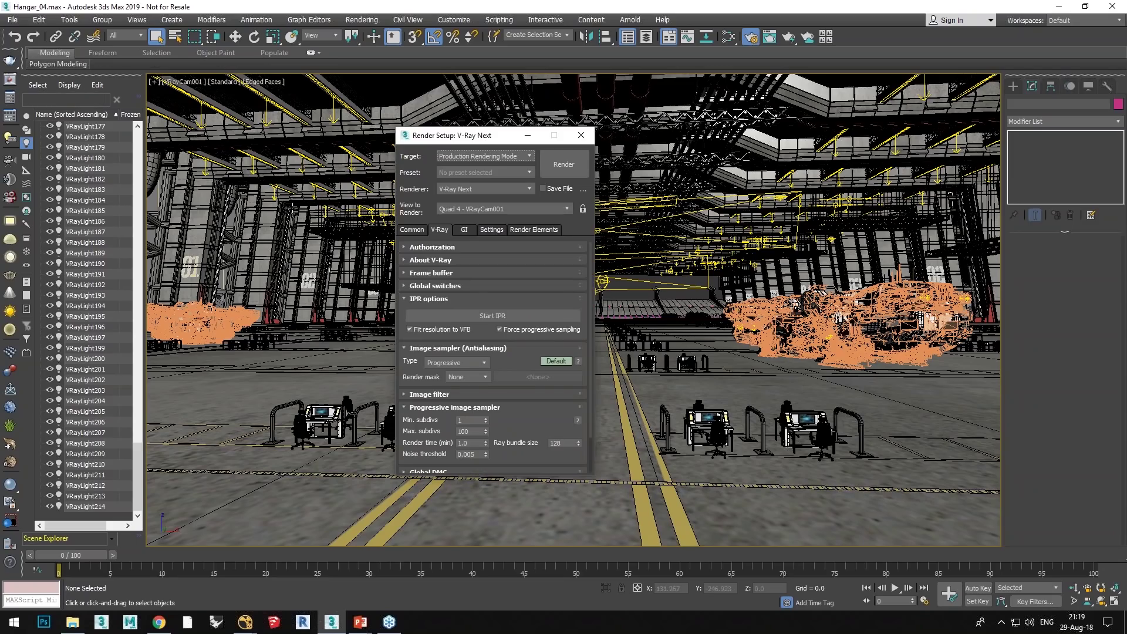
{"action": "left_click", "coordinate": [520, 230]}
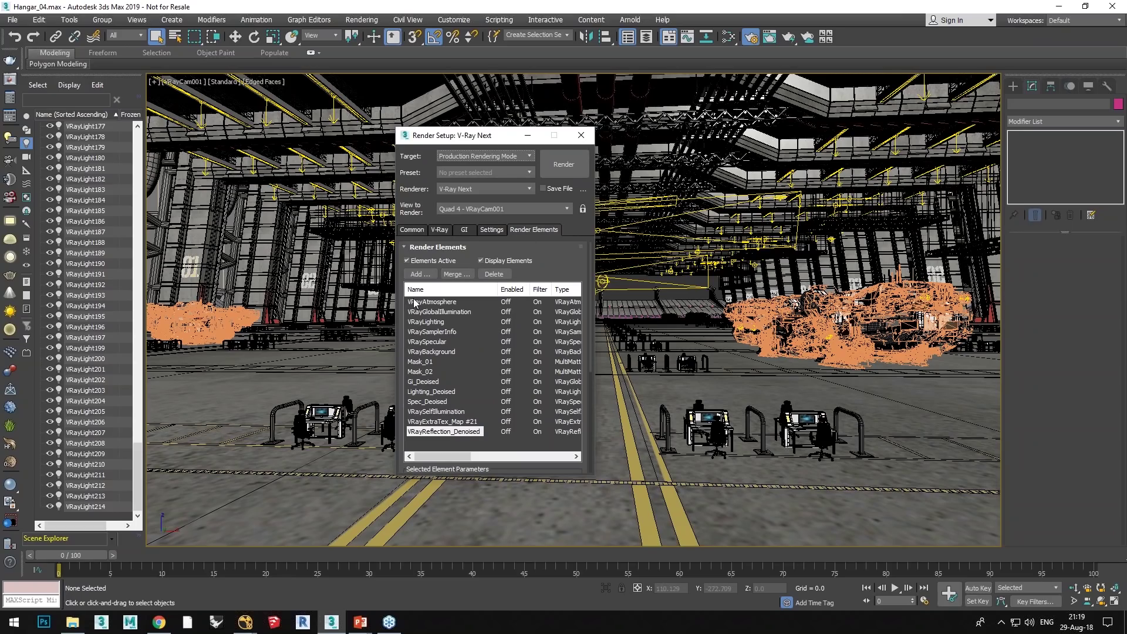
{"action": "left_click", "coordinate": [419, 274]}
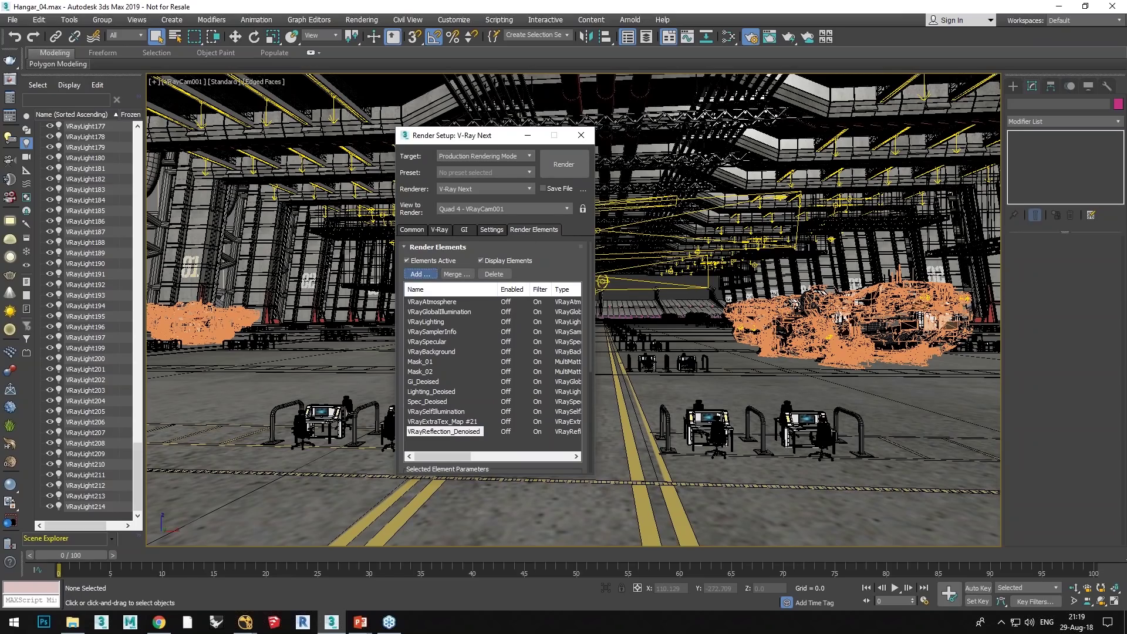
{"action": "left_click", "coordinate": [418, 264]}
{"action": "left_click", "coordinate": [522, 408]}
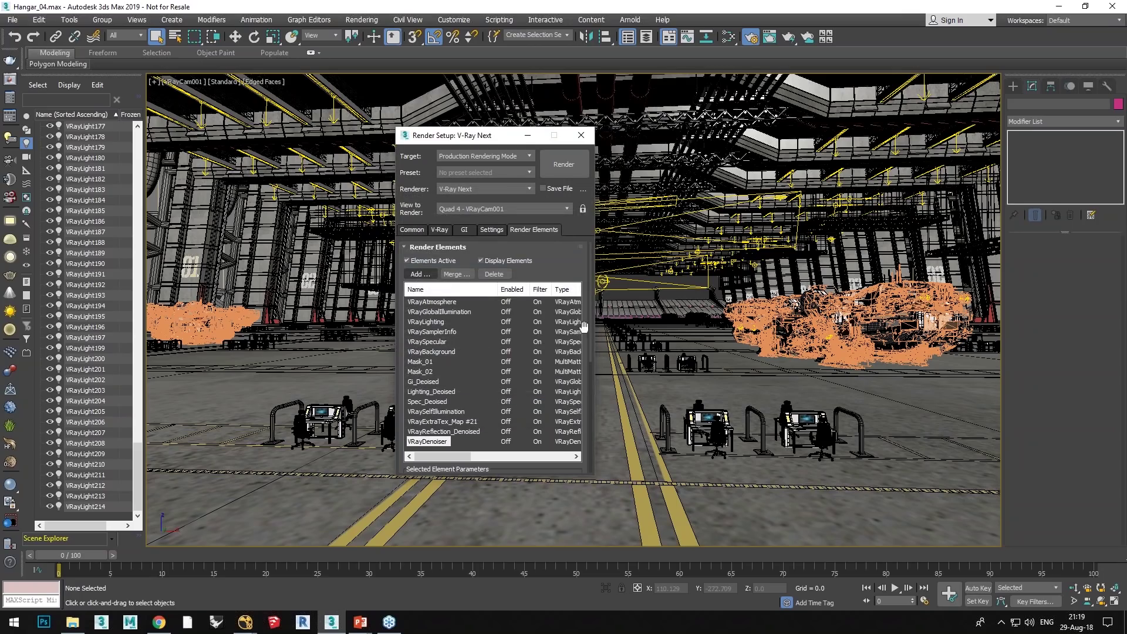
{"action": "scroll", "coordinate": [590, 332], "scroll_direction": "down", "scroll_amount": 5}
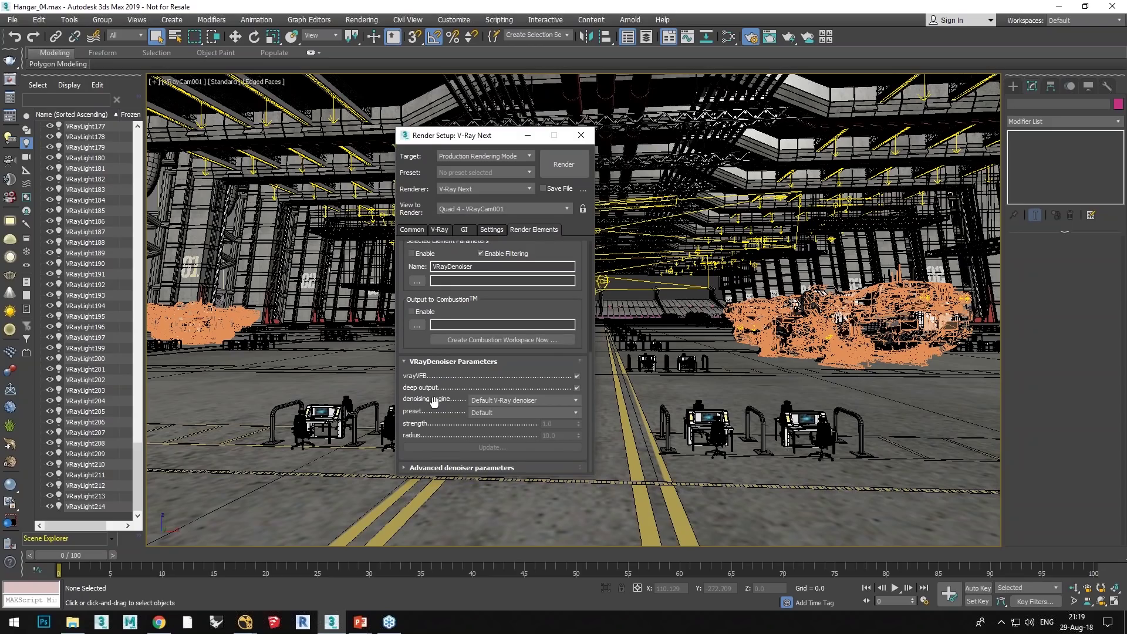
{"action": "left_click", "coordinate": [475, 402]}
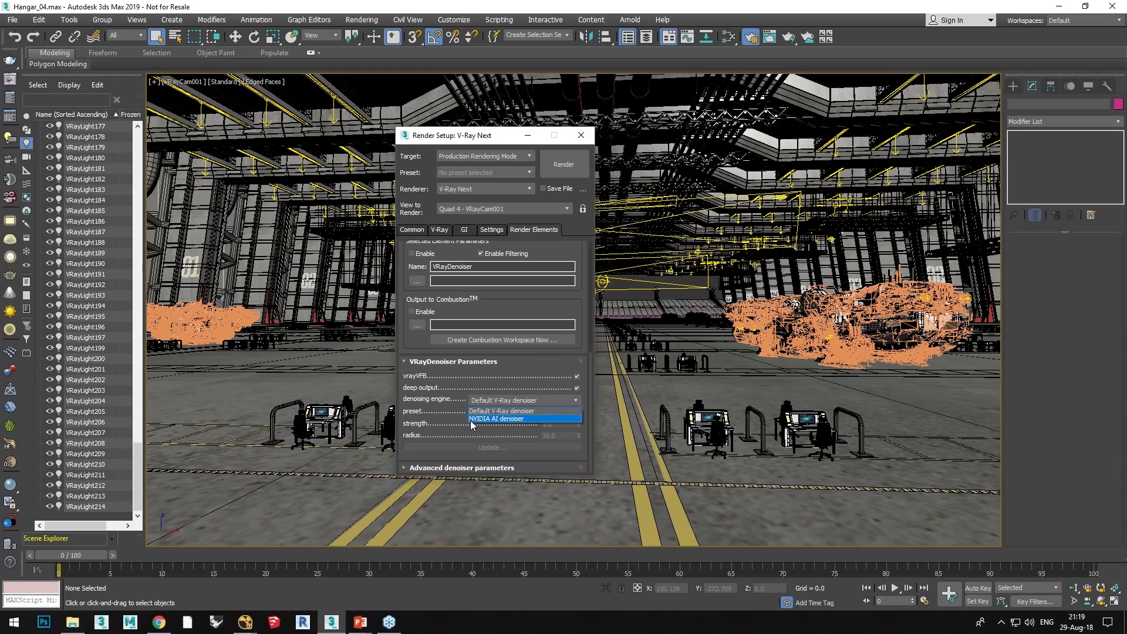
{"action": "left_click", "coordinate": [496, 418]}
{"action": "left_click", "coordinate": [581, 136]}
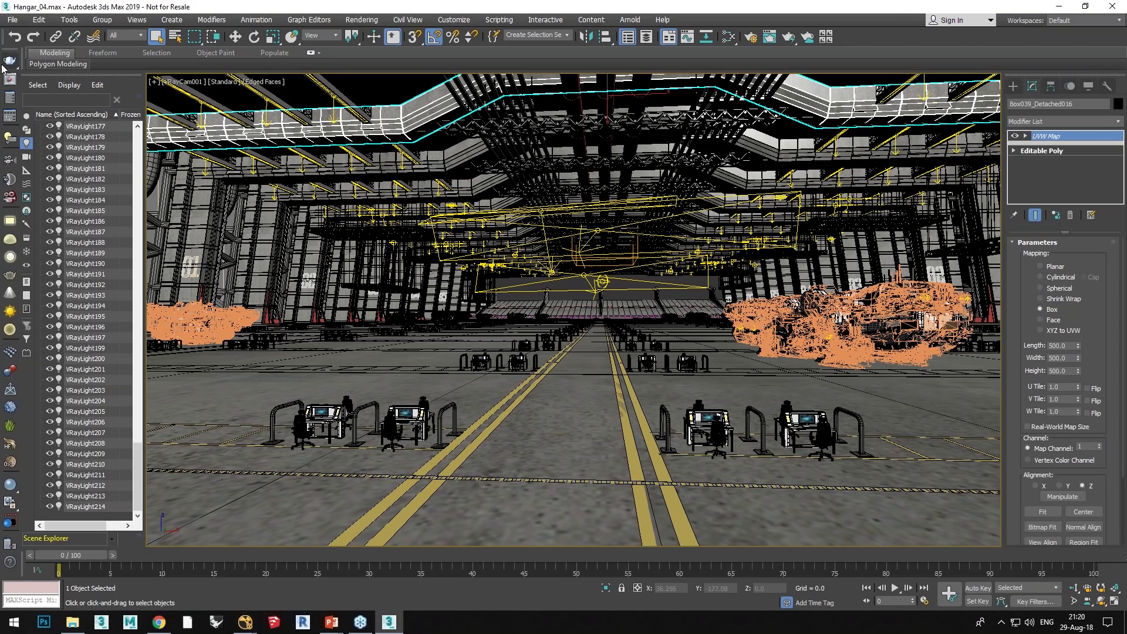
Step: Reopen the last frame buffer, start interactive rendering of the hangar view, and open Render Setup
{"action": "left_click", "coordinate": [8, 62]}
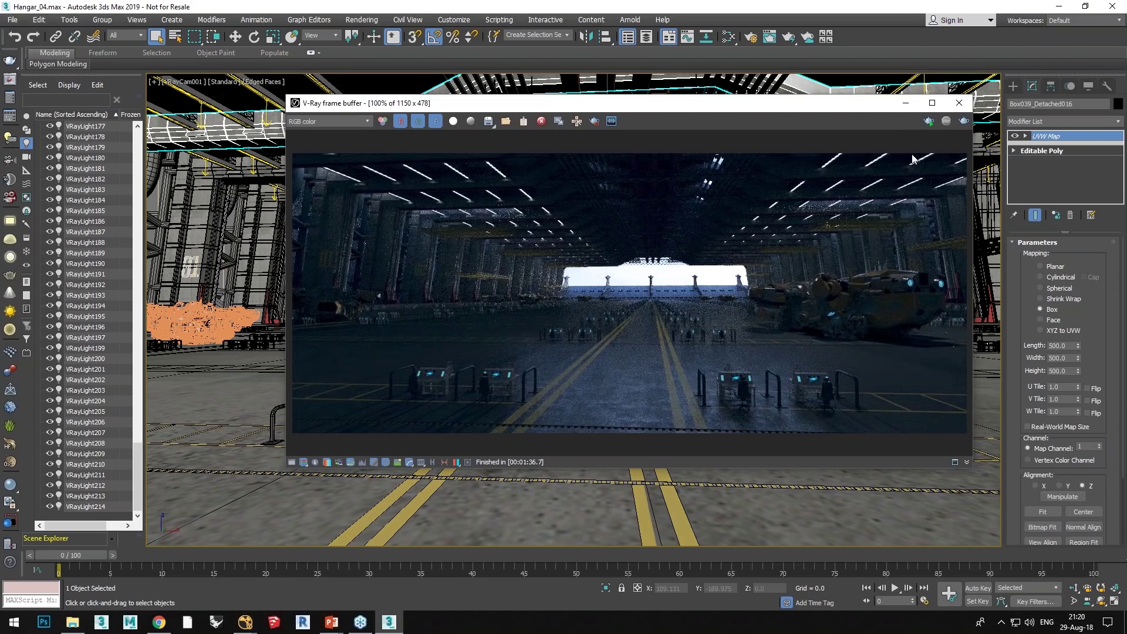
{"action": "left_click", "coordinate": [927, 123]}
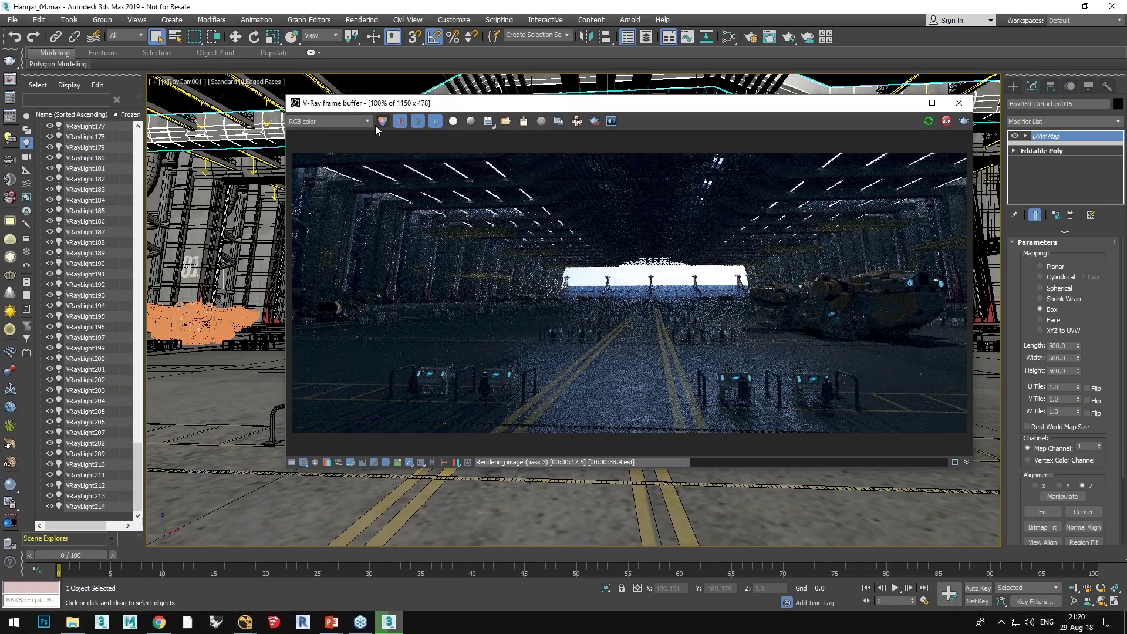
{"action": "left_click", "coordinate": [11, 98]}
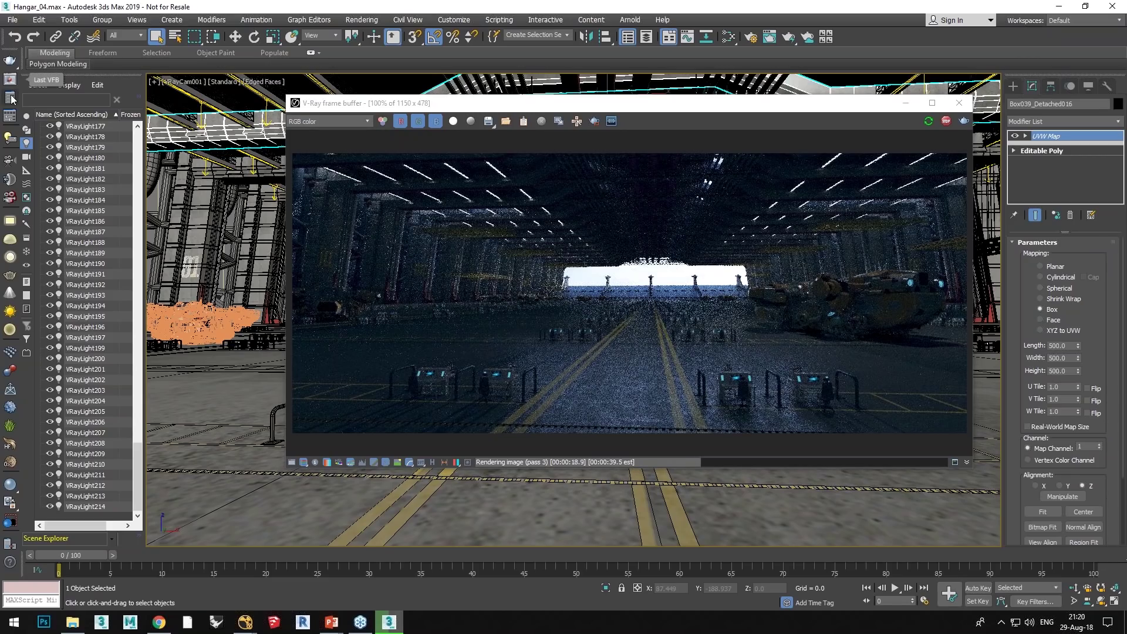
{"action": "left_click", "coordinate": [11, 98]}
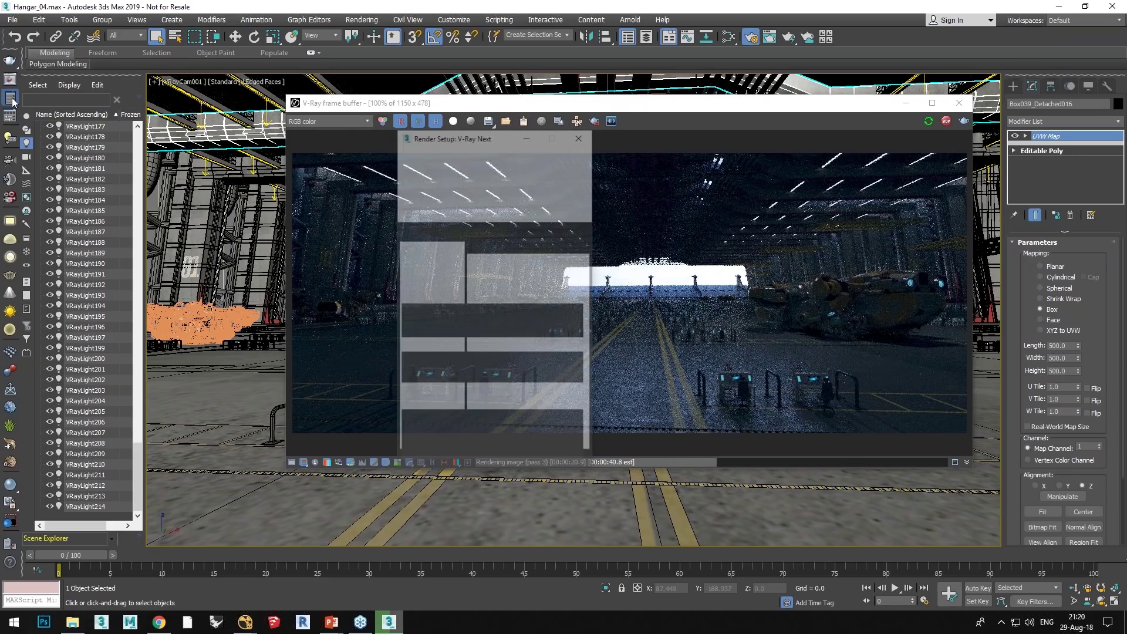
Step: Stop the interactive render, set the System post effects rate to 100, and restart rendering with Shift+Q
{"action": "left_click", "coordinate": [492, 229]}
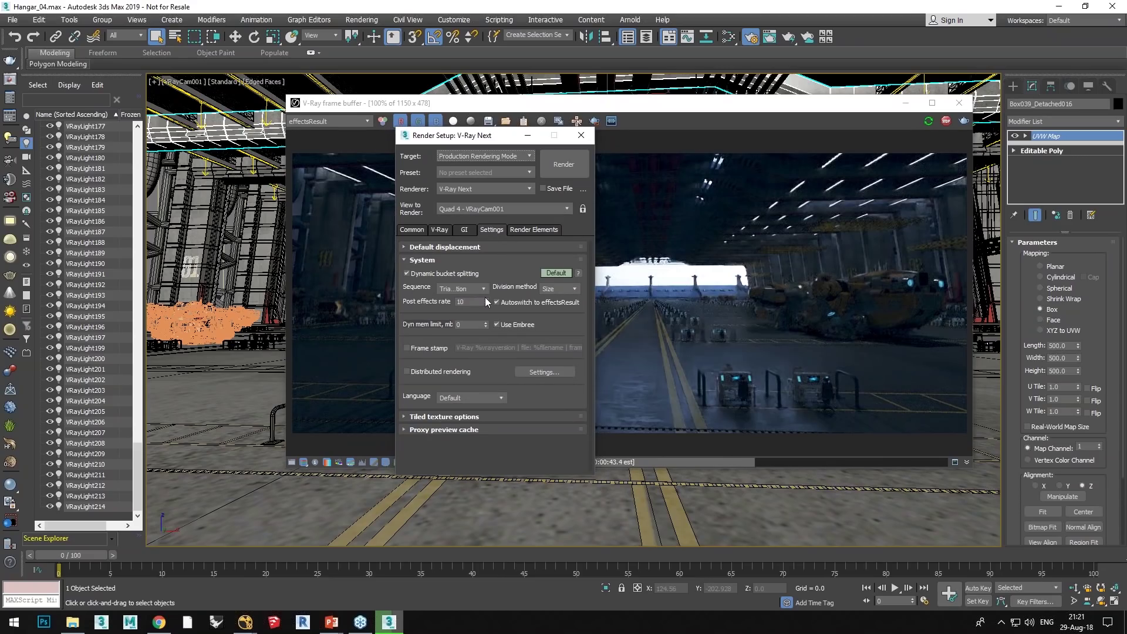
{"action": "left_click_drag", "start_coordinate": [409, 140], "coordinate": [167, 101]}
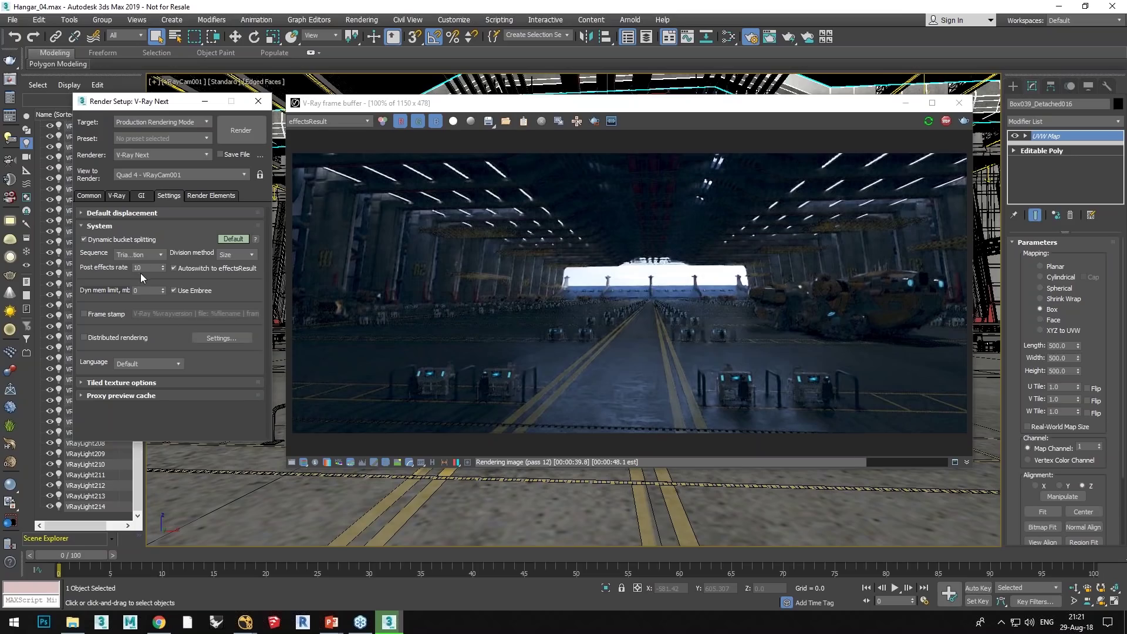
{"action": "left_click", "coordinate": [944, 124]}
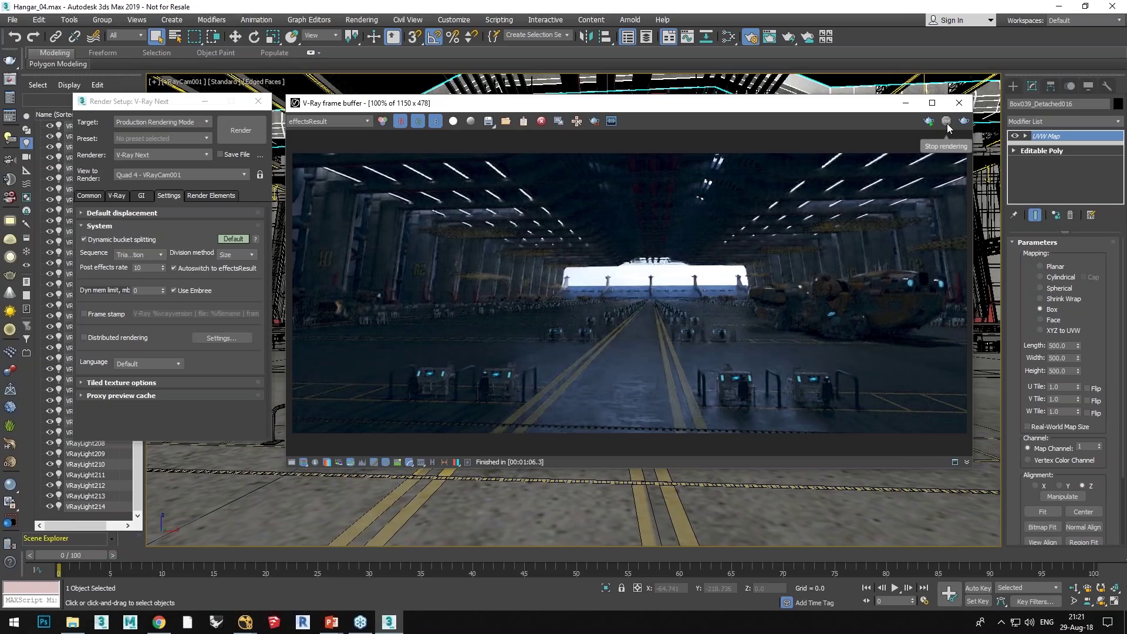
{"action": "left_click_drag", "start_coordinate": [146, 268], "coordinate": [104, 267]}
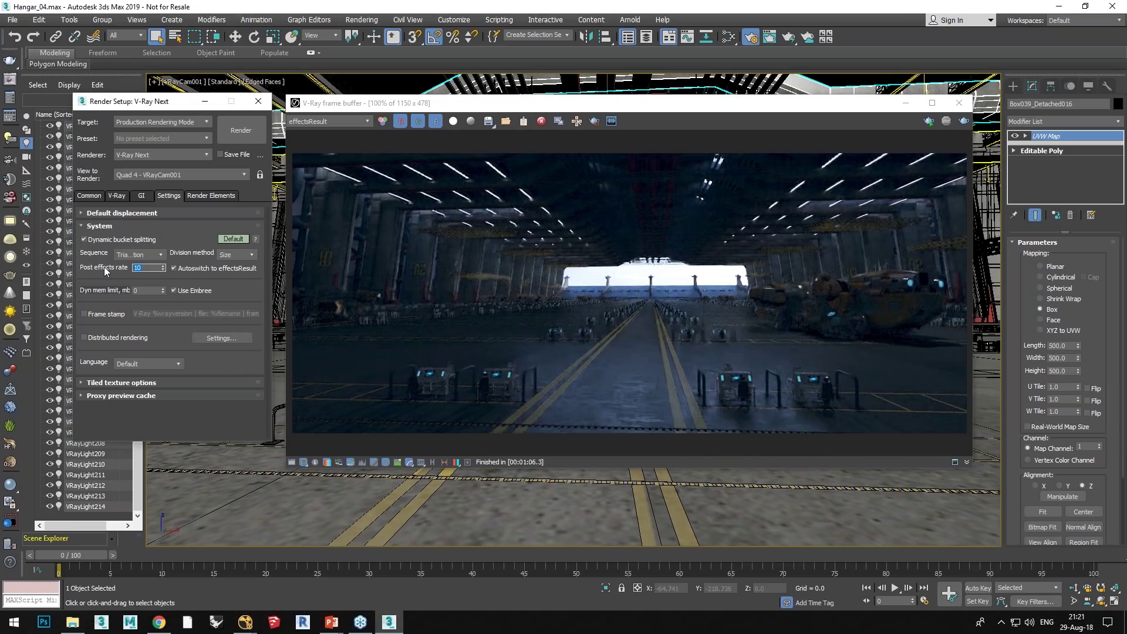
{"action": "type", "text": "100"}
{"action": "left_click", "coordinate": [873, 132]}
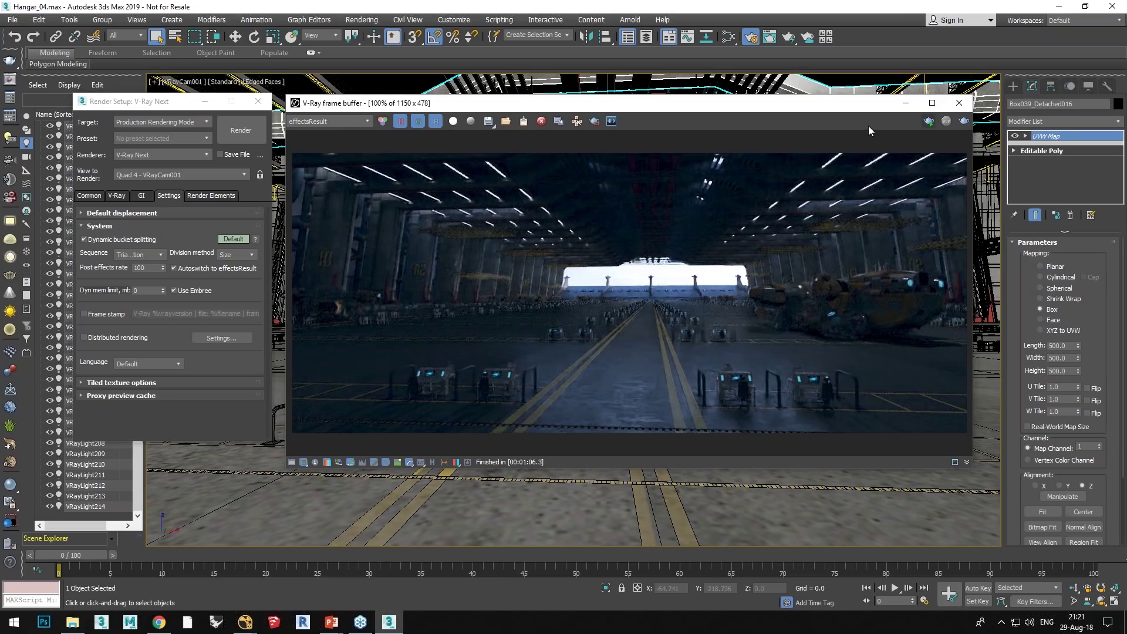
{"action": "key", "text": "shift+q"}
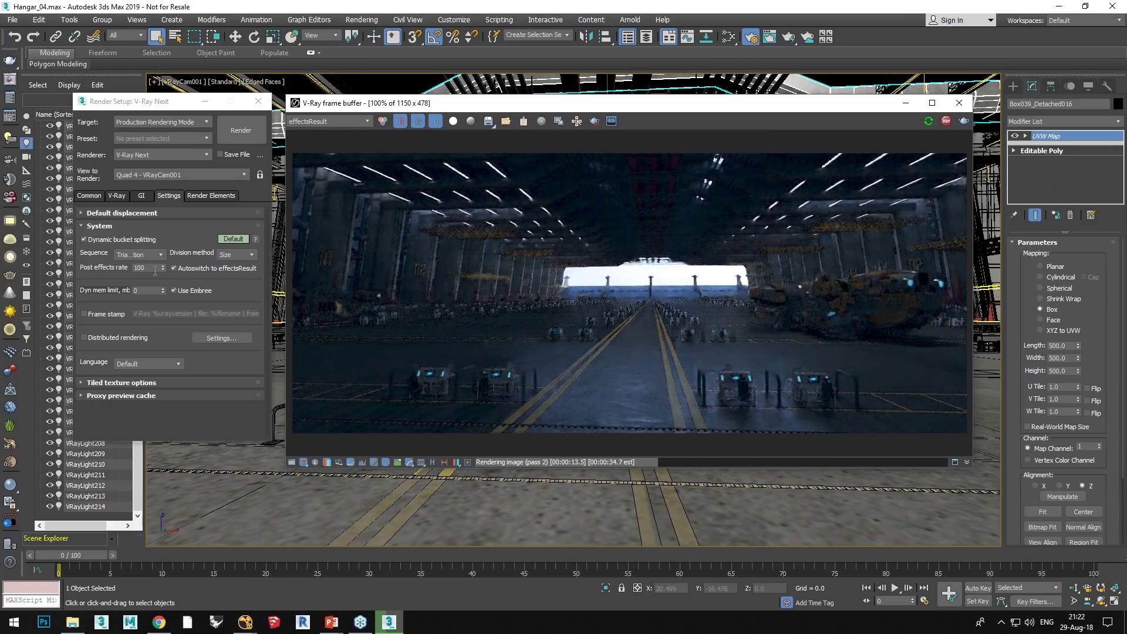
{"action": "mouse_move", "coordinate": [139, 268]}
Step: Toggle the frame buffer channel between RGB color and effectsResult twice, ending on effectsResult
{"action": "left_click", "coordinate": [385, 120]}
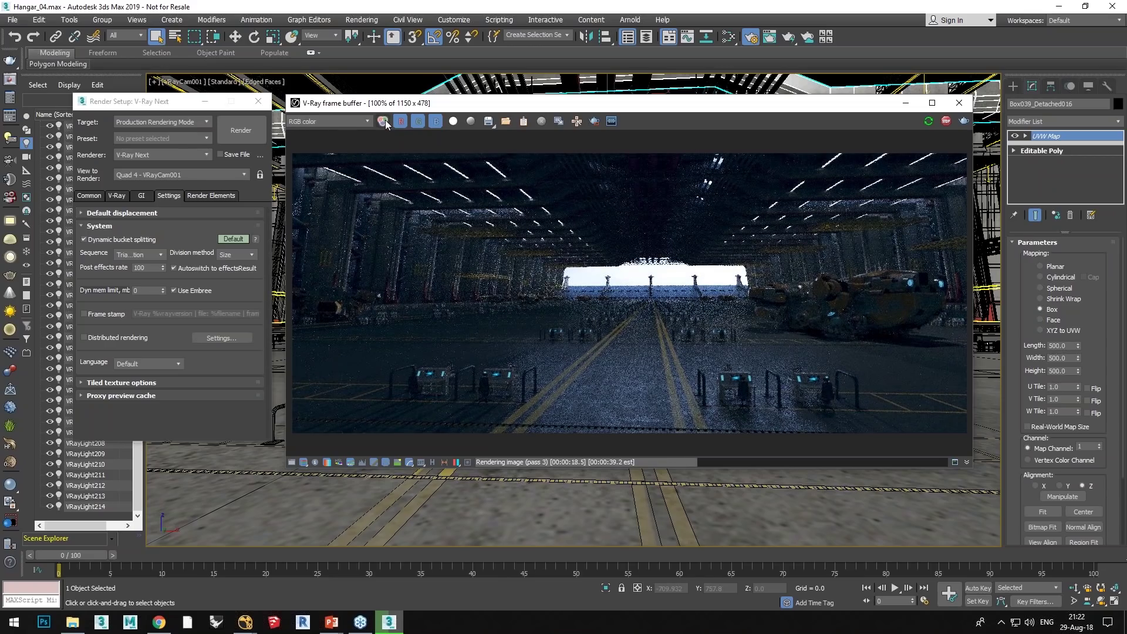
{"action": "left_click", "coordinate": [385, 120]}
{"action": "left_click", "coordinate": [385, 120]}
{"action": "left_click", "coordinate": [384, 119]}
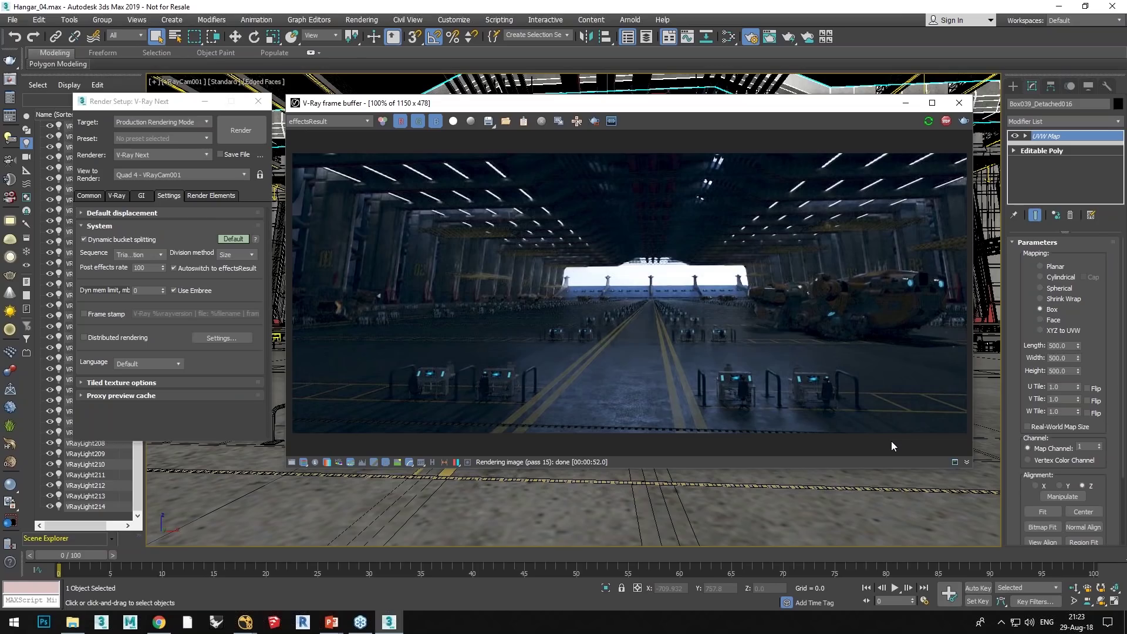
{"action": "key", "text": "super"}
{"action": "type", "text": "denoiser"}
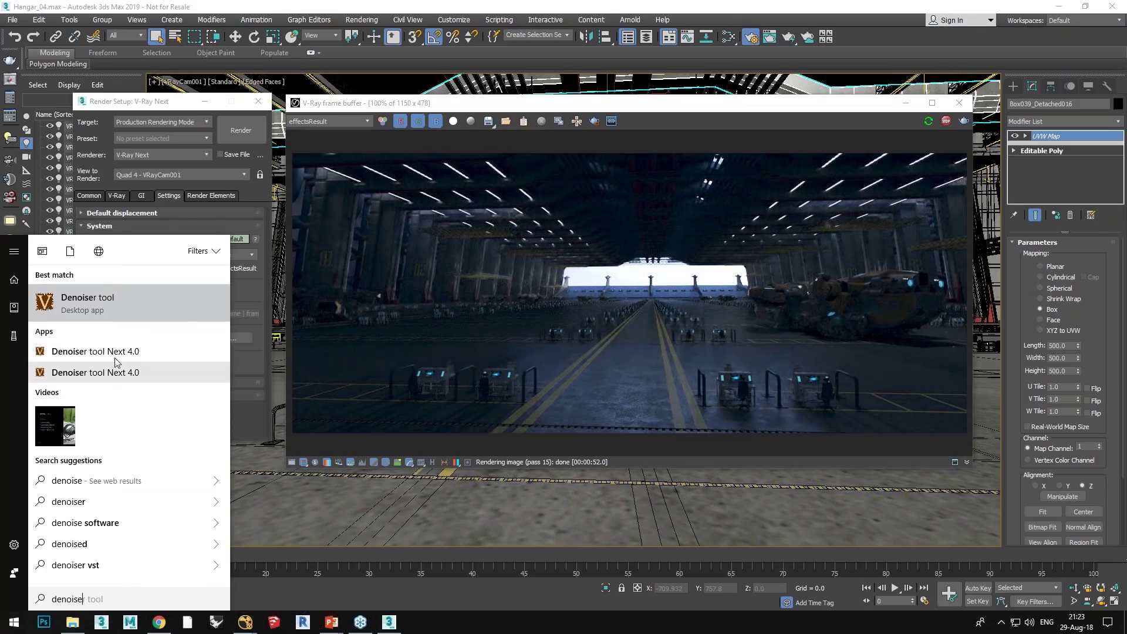
{"action": "left_click", "coordinate": [107, 350]}
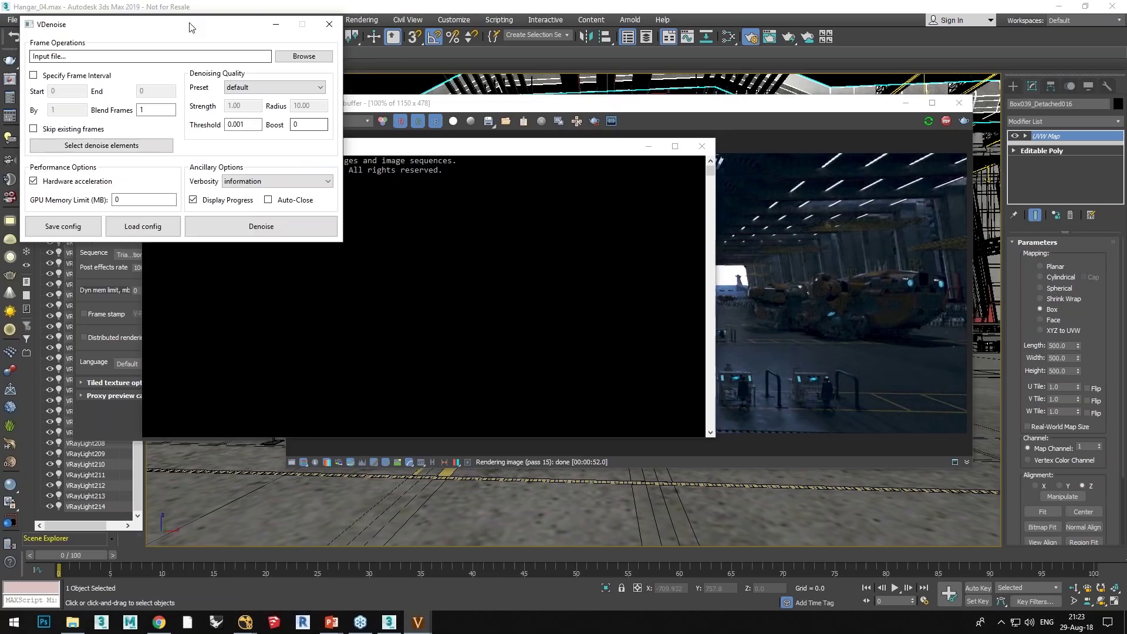
{"action": "left_click_drag", "start_coordinate": [189, 27], "coordinate": [585, 154]}
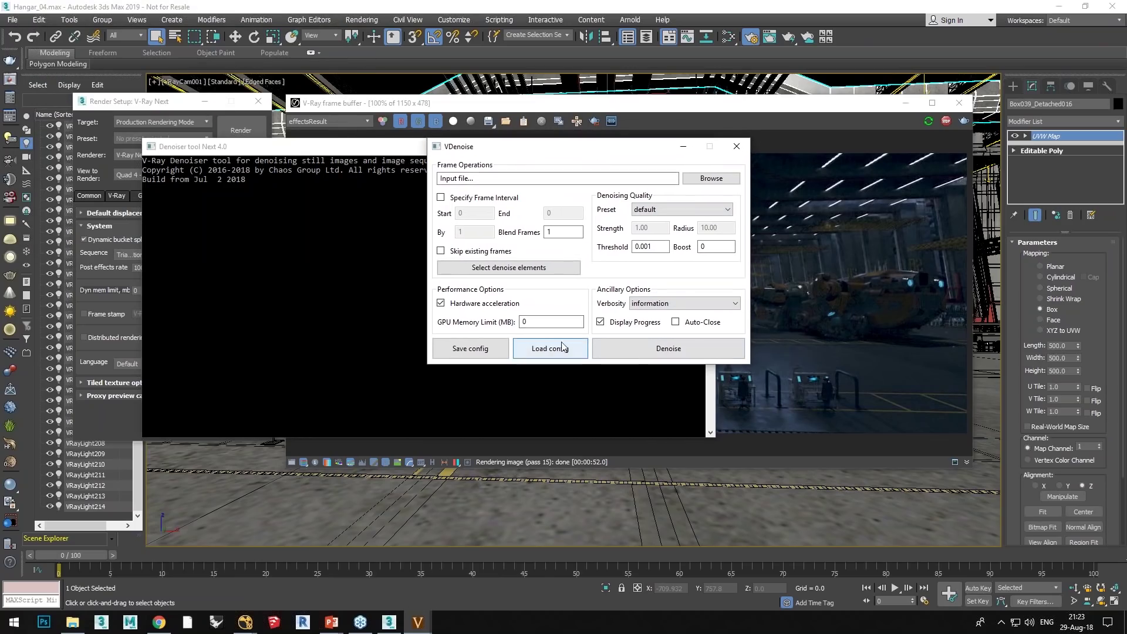
{"action": "left_click", "coordinate": [730, 148]}
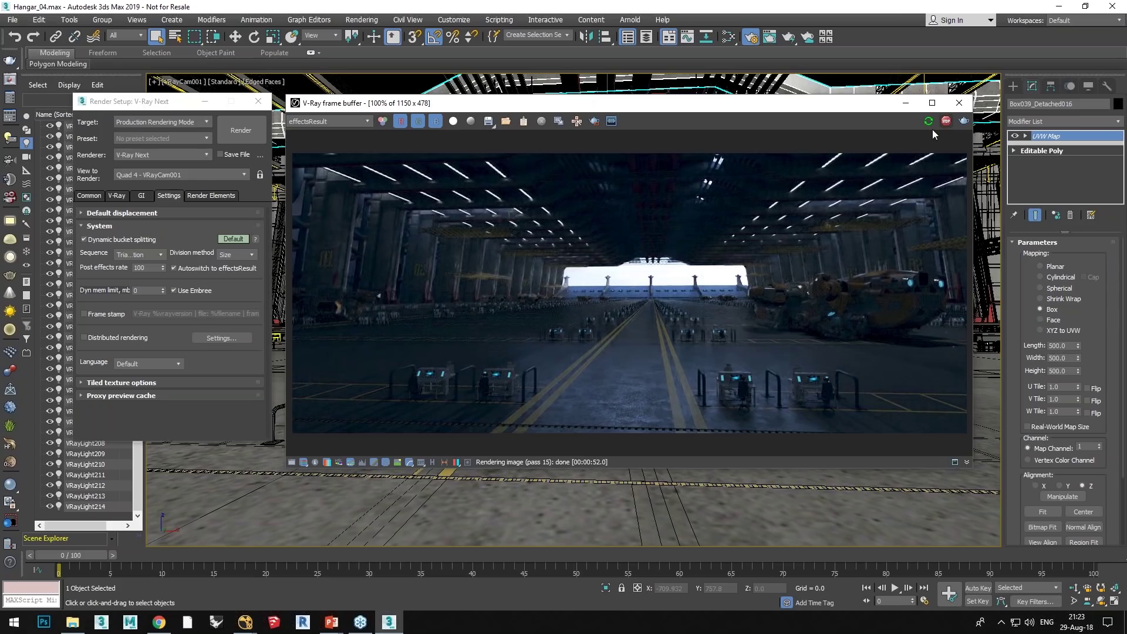
Step: Once the render finishes, nudge the frame buffer right and drag Render Setup over it
{"action": "left_click_drag", "start_coordinate": [830, 112], "coordinate": [845, 110]}
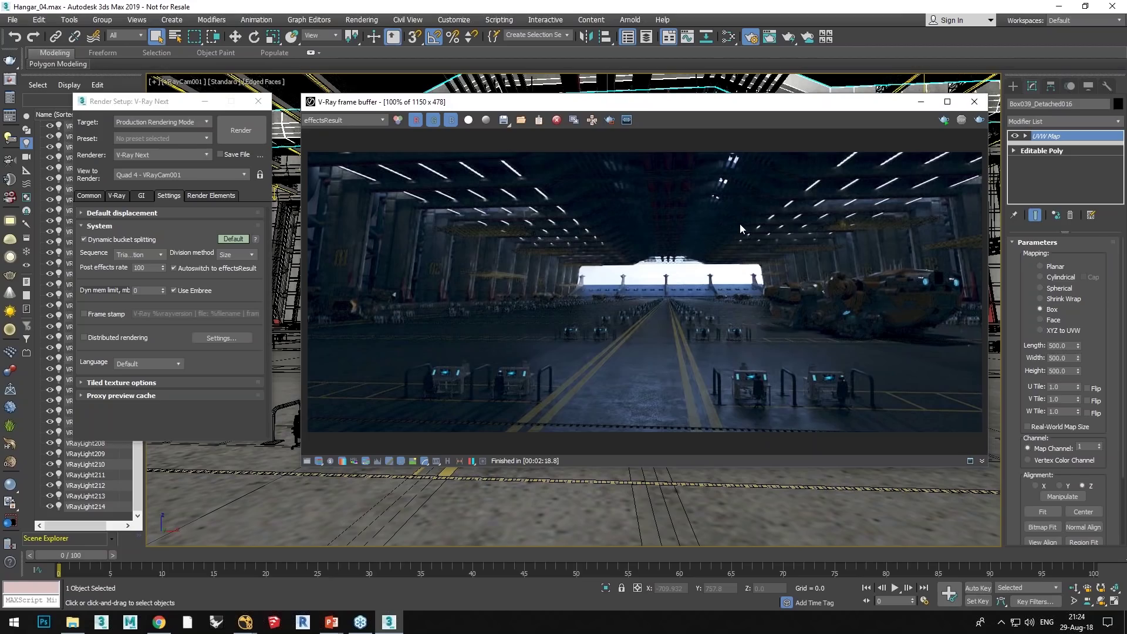
{"action": "left_click_drag", "start_coordinate": [107, 101], "coordinate": [531, 122]}
Step: Minimize the frame buffer, select VRayReflection_Denoised in Render Elements, and tick its denoise parameter
{"action": "left_click", "coordinate": [933, 106]}
{"action": "left_click", "coordinate": [636, 218]}
{"action": "scroll", "coordinate": [546, 264], "scroll_direction": "down", "scroll_amount": 2}
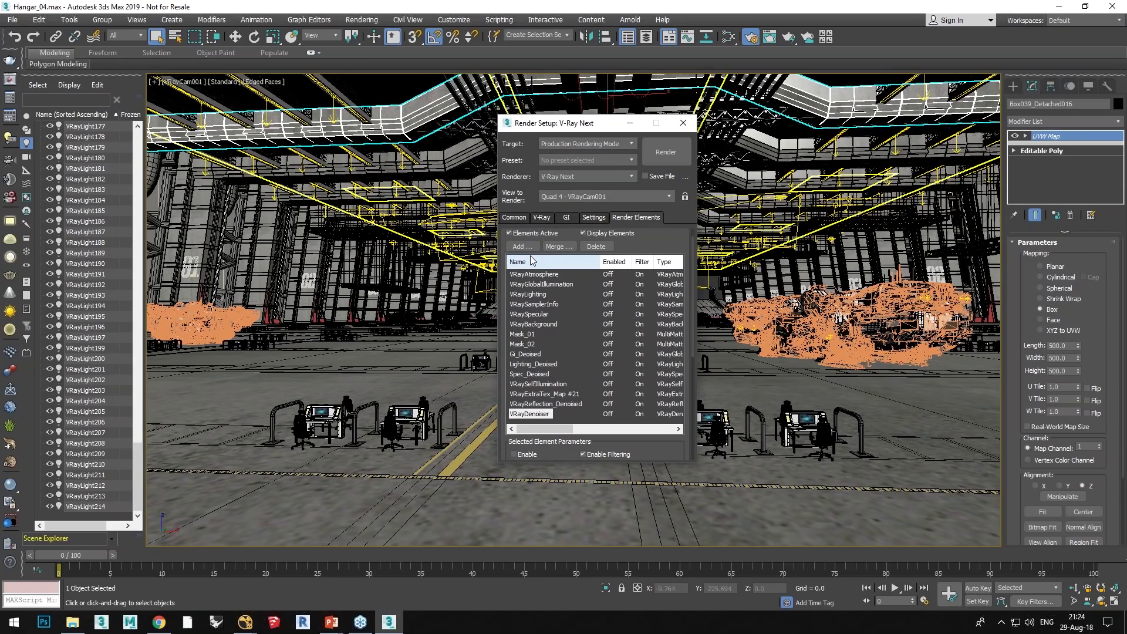
{"action": "left_click", "coordinate": [537, 404]}
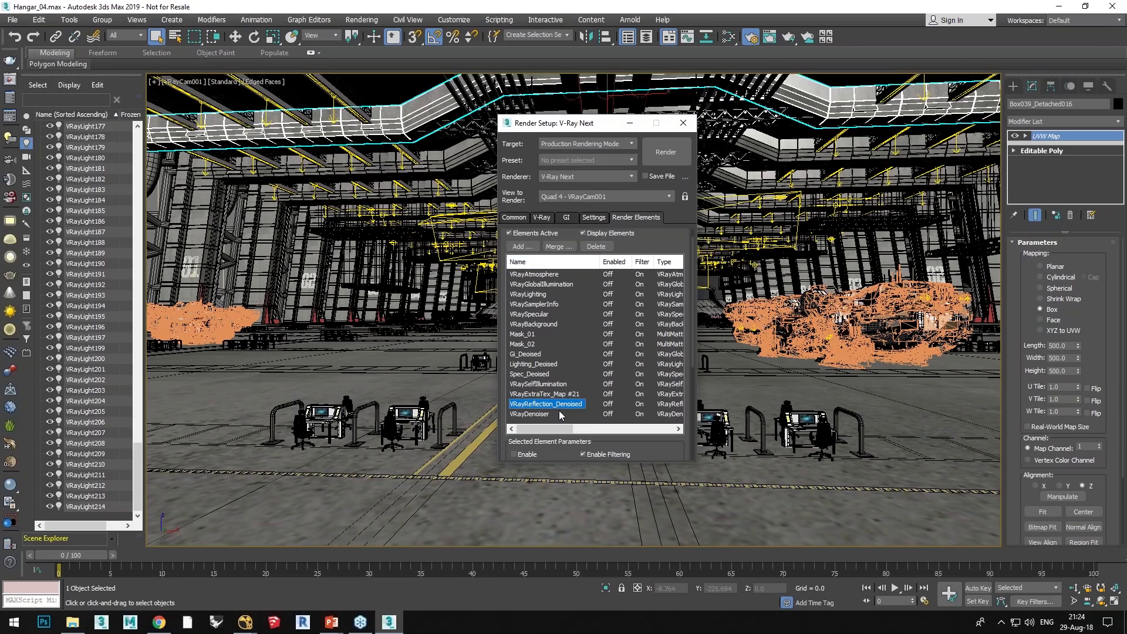
{"action": "scroll", "coordinate": [560, 414], "scroll_direction": "down", "scroll_amount": 5}
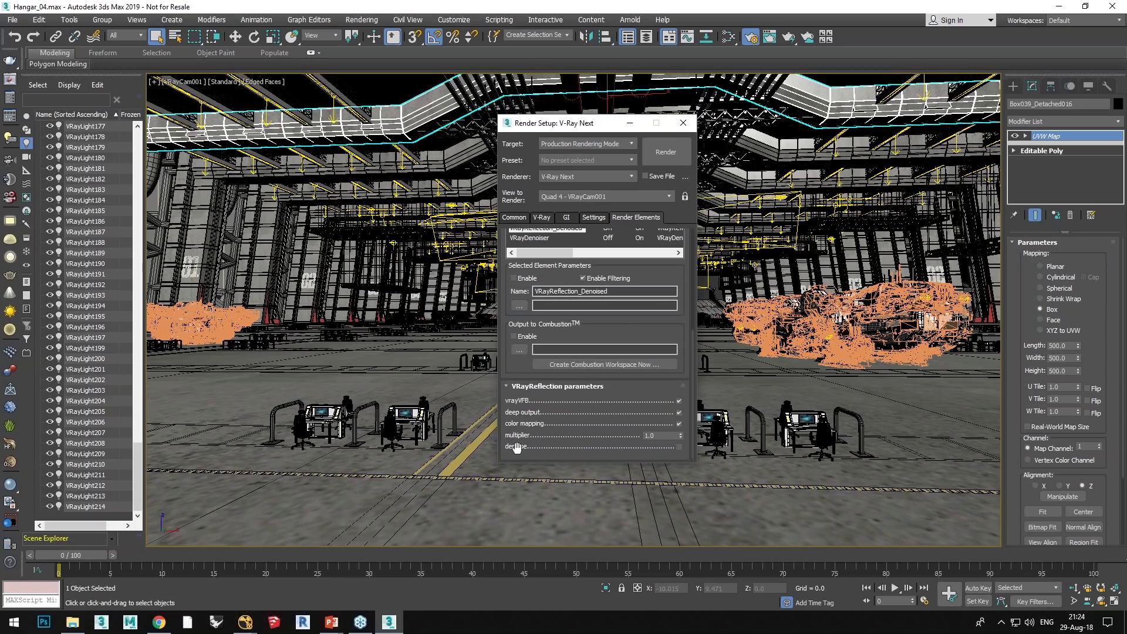
{"action": "left_click", "coordinate": [678, 447]}
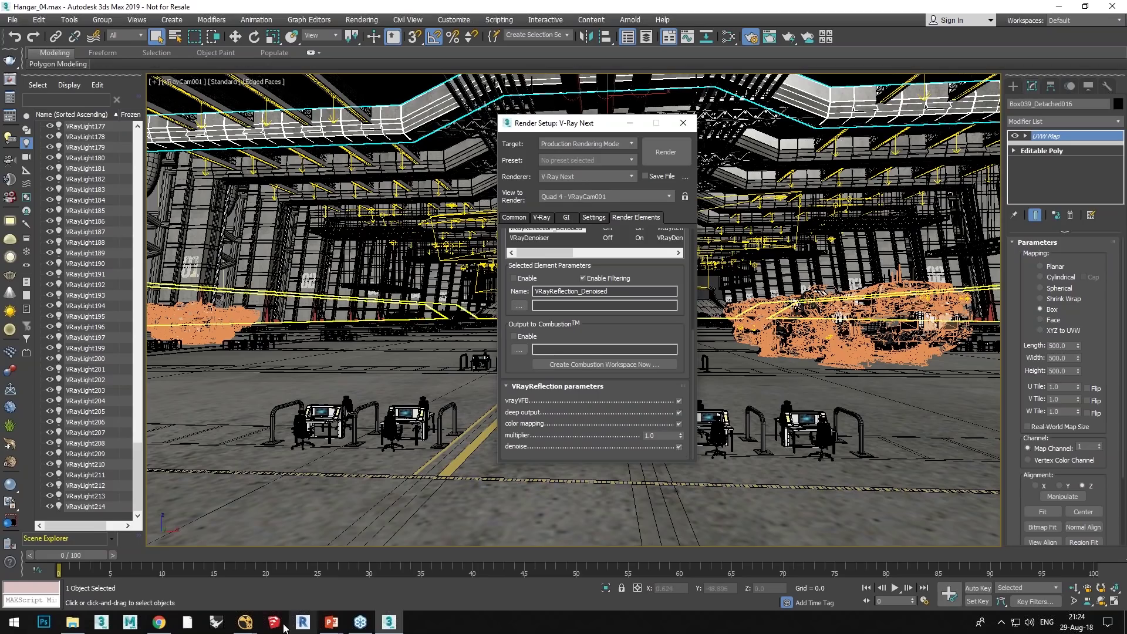
Step: Bring the Hangar_VFX_Spain1.nk comp forward and compare Read5 with the Write1 output in the viewer
{"action": "mouse_move", "coordinate": [245, 623]}
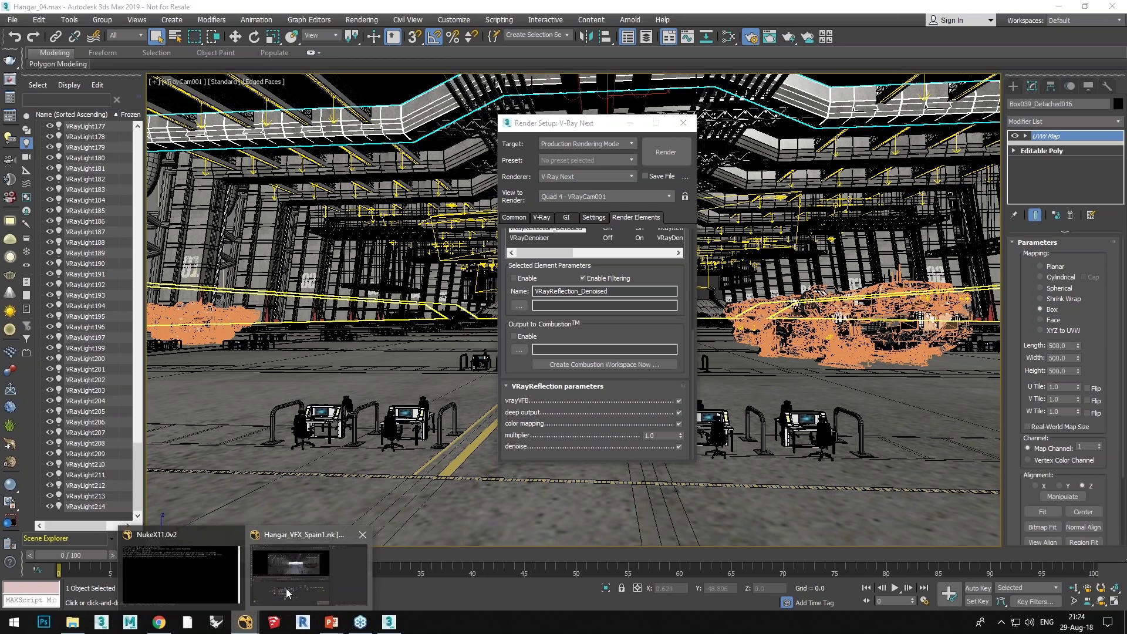
{"action": "left_click", "coordinate": [302, 583]}
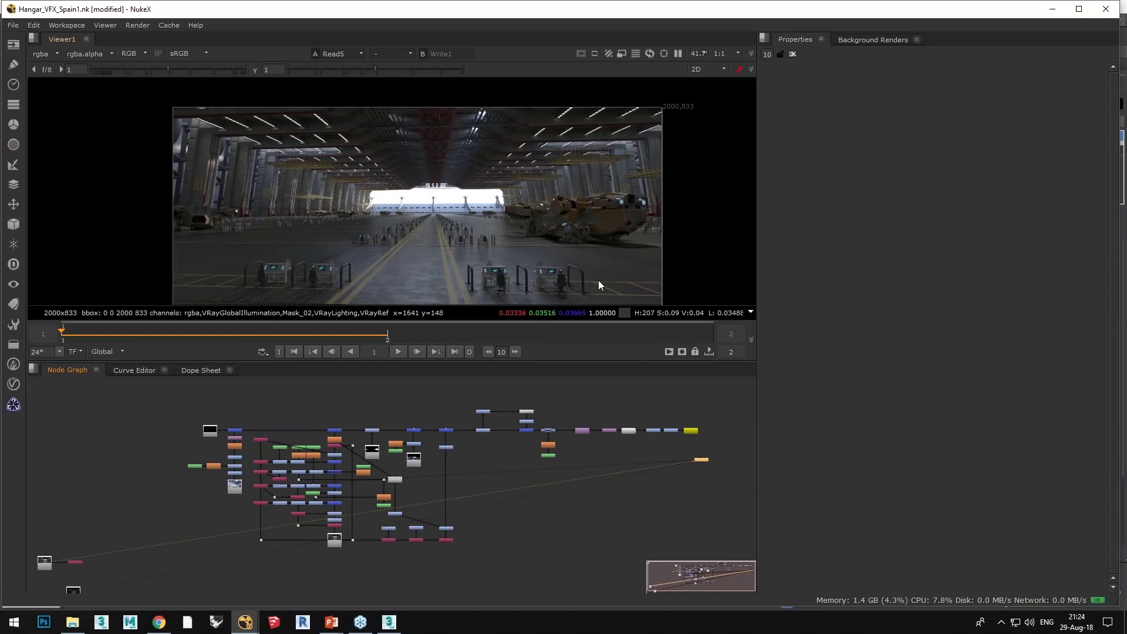
{"action": "scroll", "coordinate": [392, 200], "scroll_direction": "up", "scroll_amount": 2}
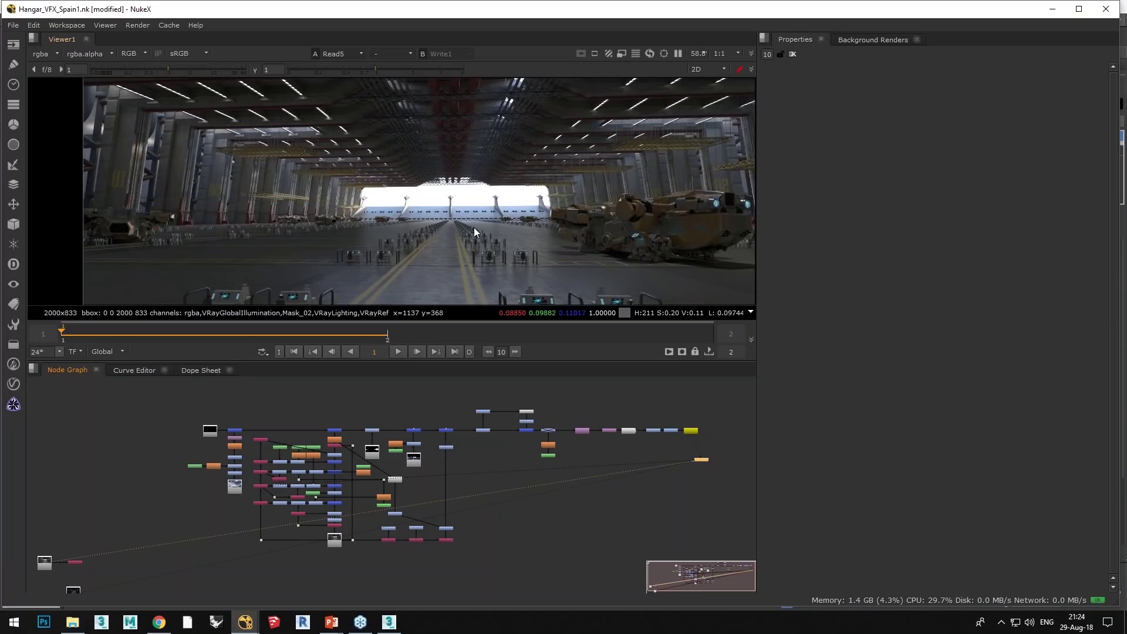
{"action": "scroll", "coordinate": [392, 200], "scroll_direction": "up", "scroll_amount": 1}
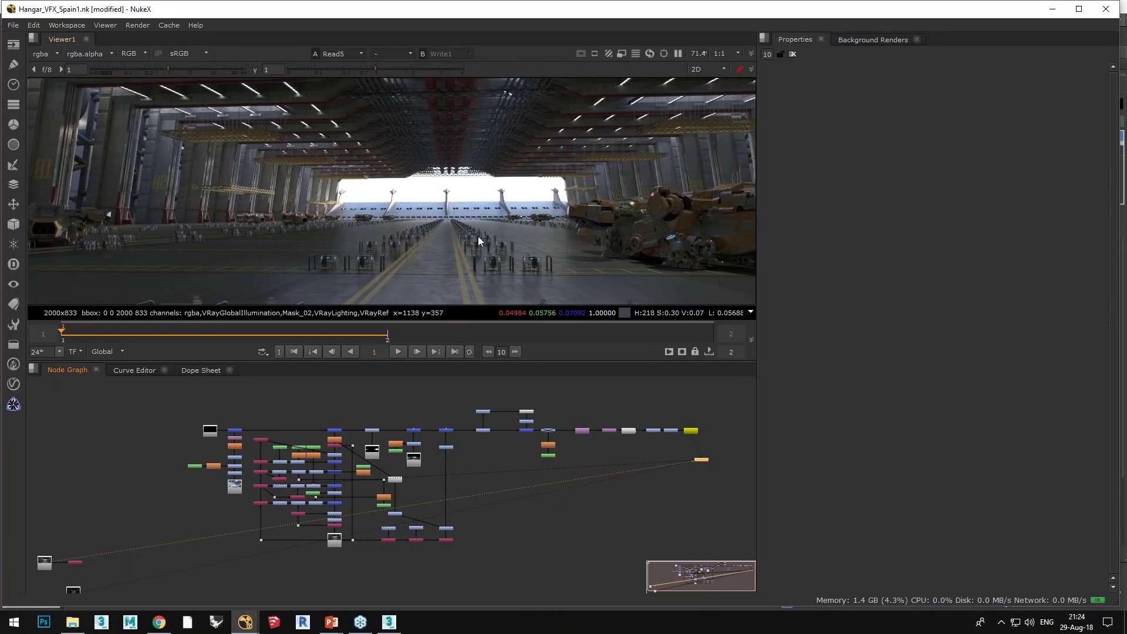
{"action": "scroll", "coordinate": [477, 236], "scroll_direction": "down", "scroll_amount": 3}
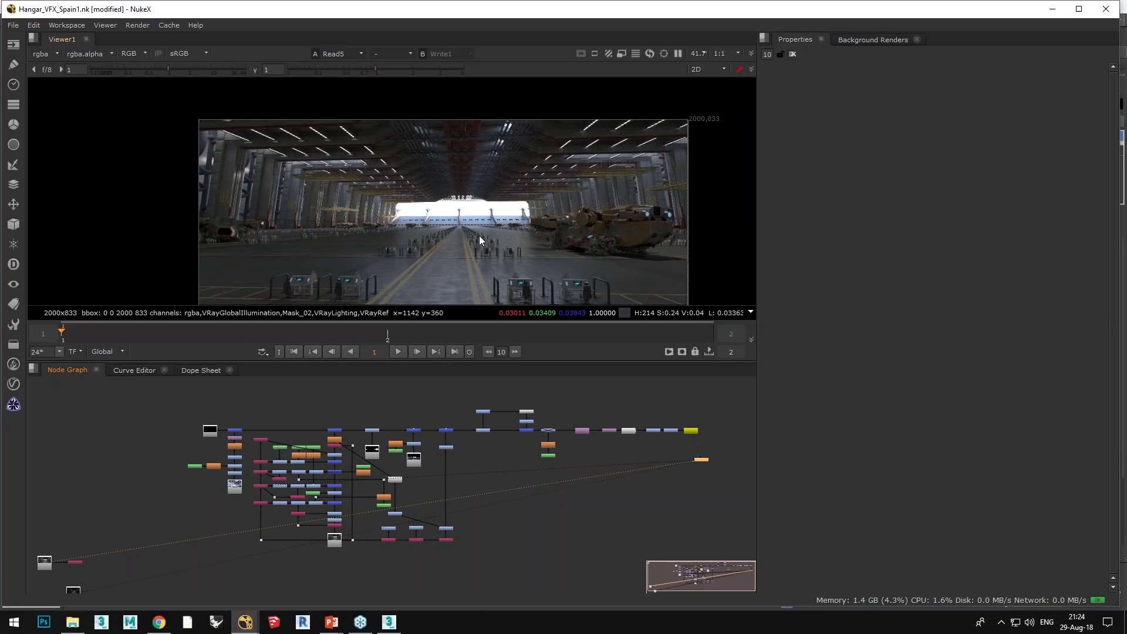
{"action": "left_click", "coordinate": [702, 460]}
{"action": "key", "text": "1"}
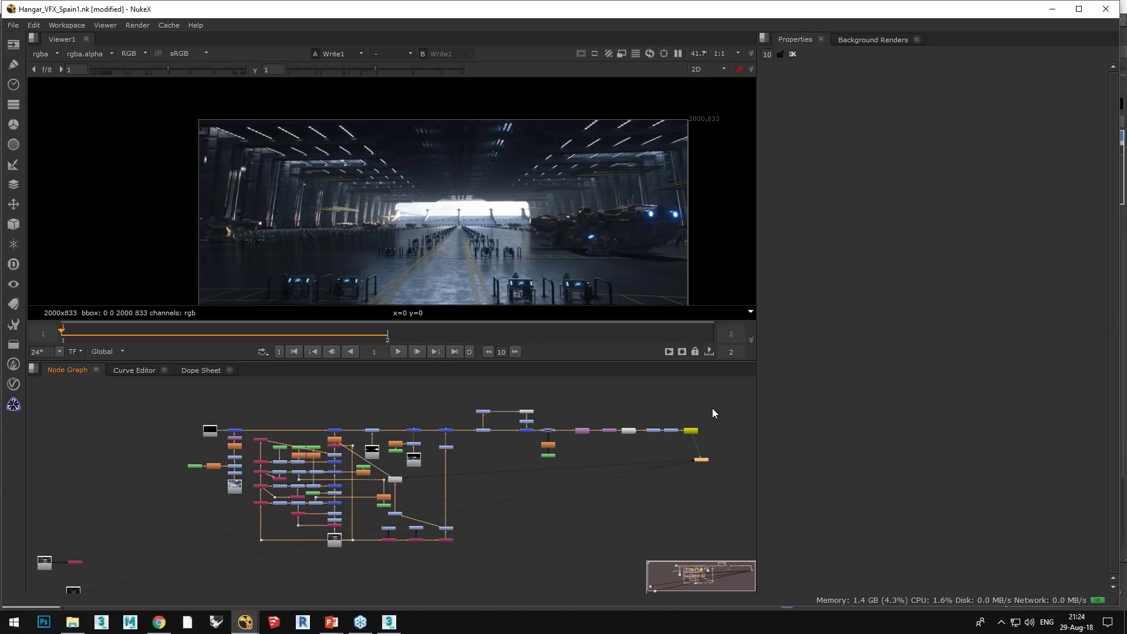
{"action": "middle_click_drag", "start_coordinate": [598, 199], "coordinate": [593, 173]}
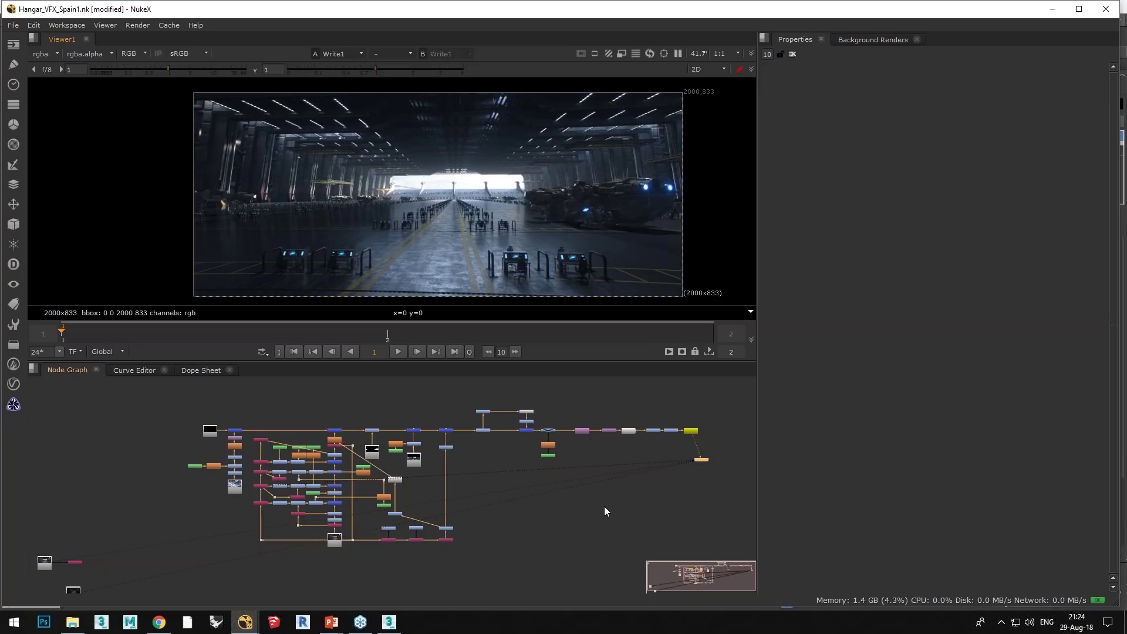
Step: Compare the raw Read5 render against the graded Write1 output in the viewer
{"action": "key", "text": "2"}
{"action": "key", "text": "1"}
{"action": "key", "text": "2"}
{"action": "middle_click_drag", "start_coordinate": [572, 513], "coordinate": [696, 481]}
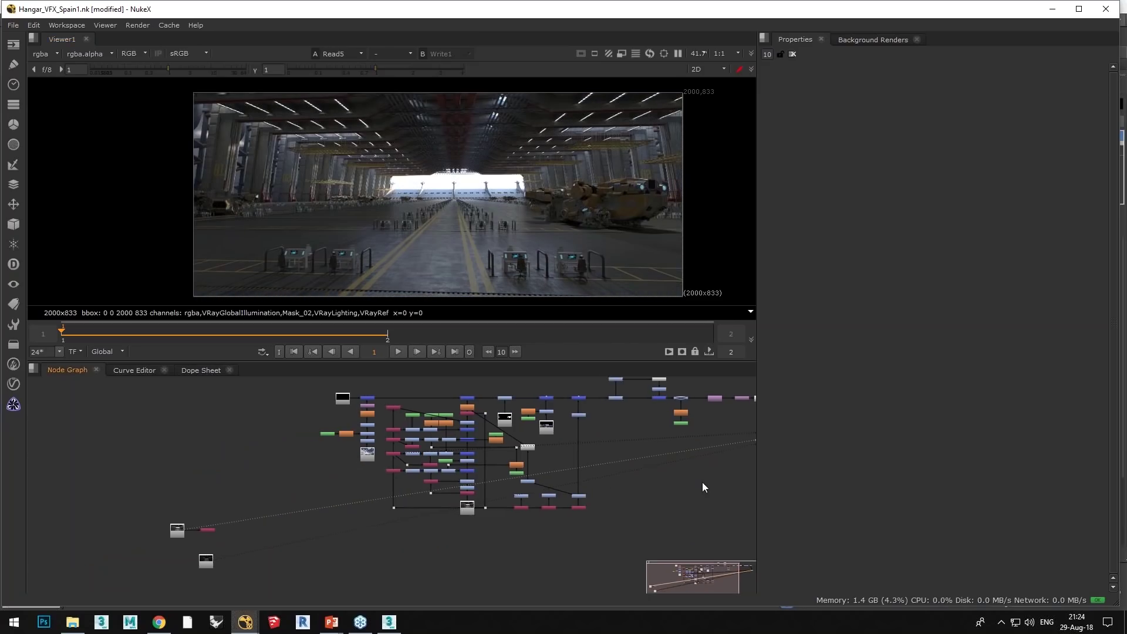
Step: View the darker Read6 render up close, checking it against the Reflection node's output
{"action": "key", "text": "3"}
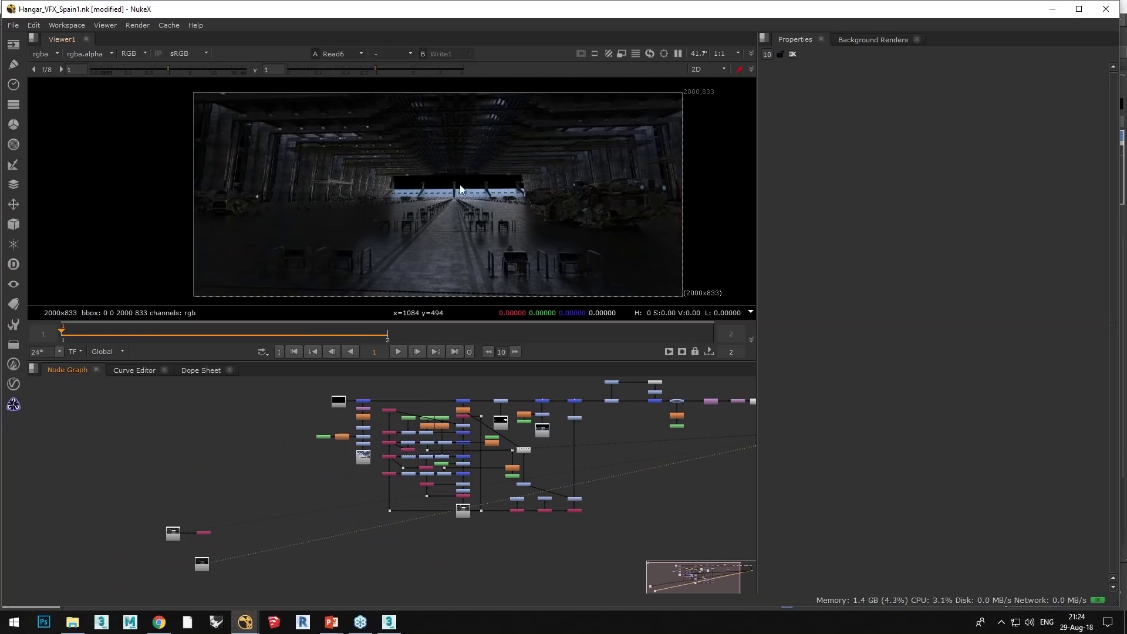
{"action": "scroll", "coordinate": [461, 193], "scroll_direction": "up", "scroll_amount": 7}
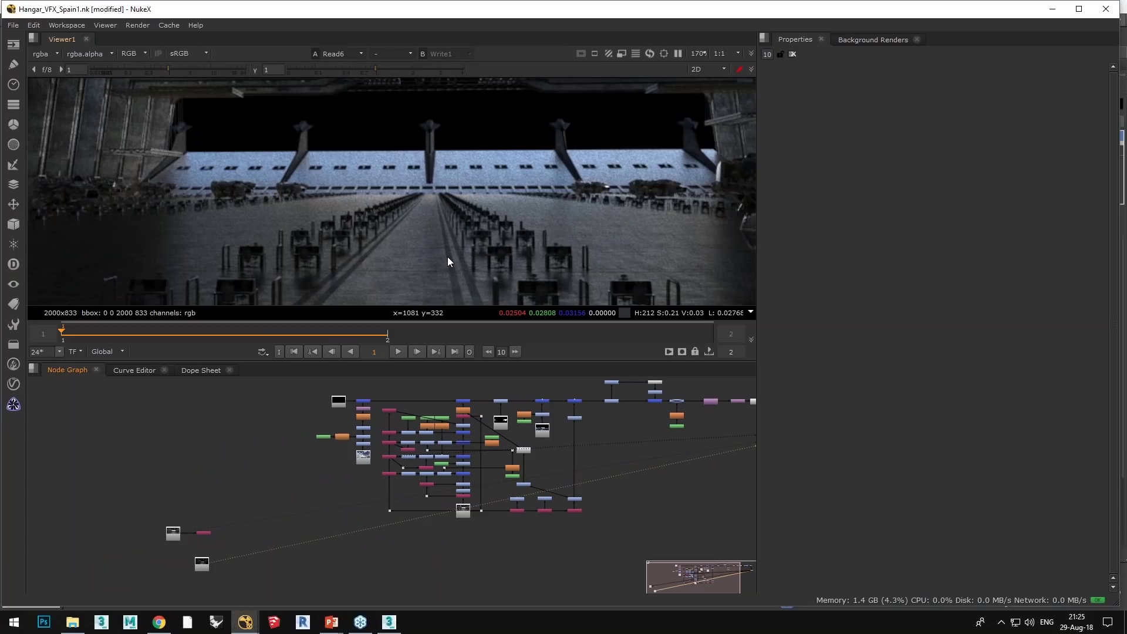
{"action": "key", "text": "1"}
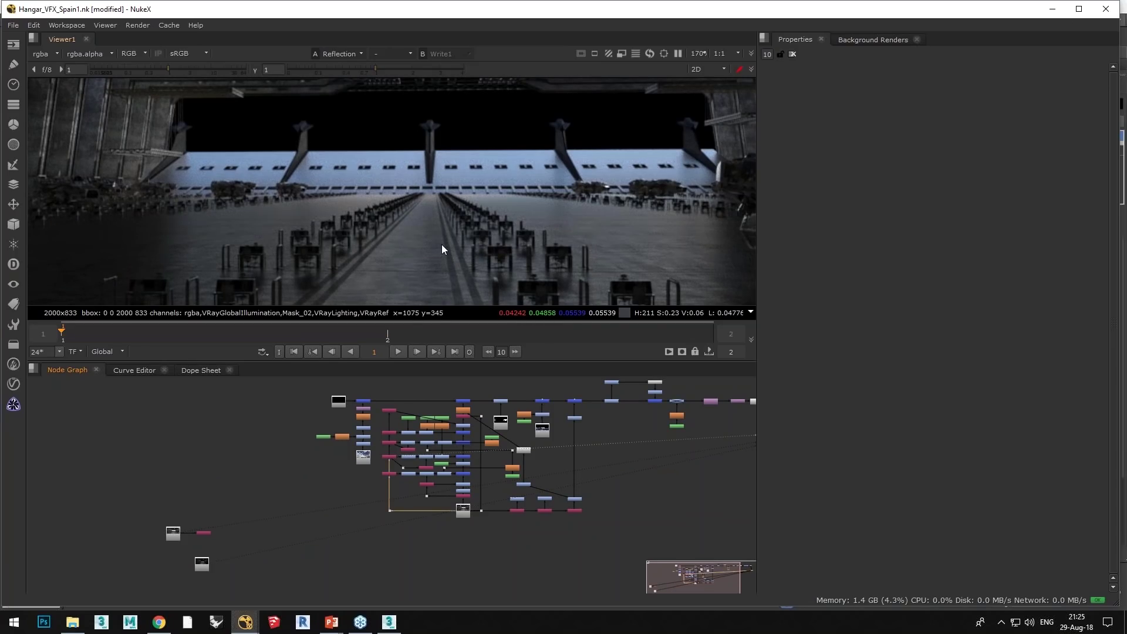
{"action": "key", "text": "2"}
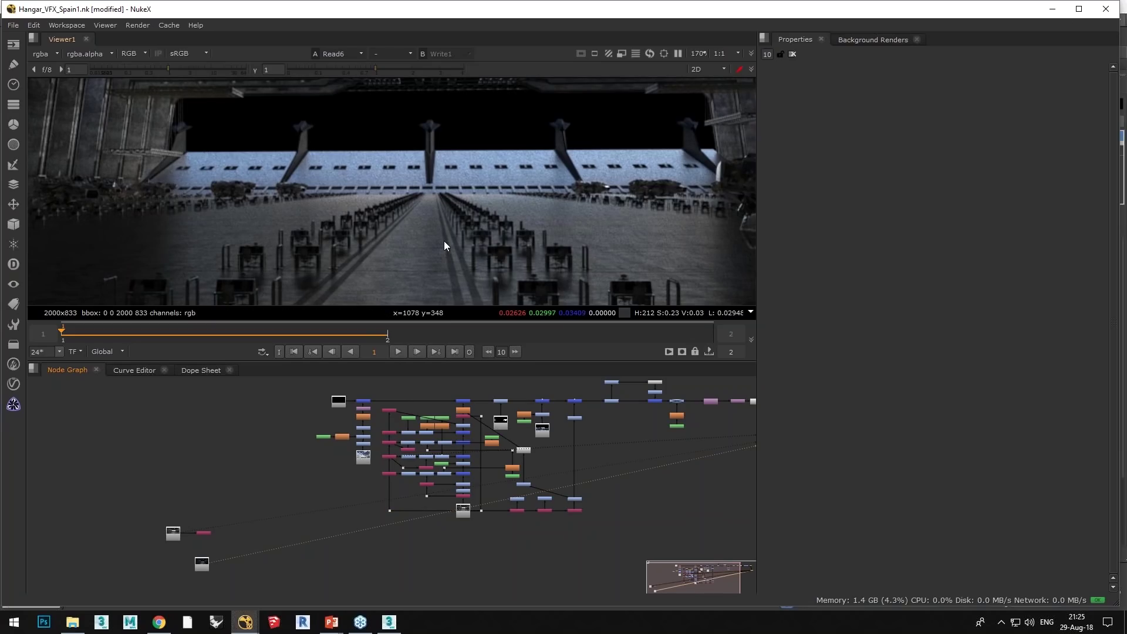
{"action": "scroll", "coordinate": [444, 245], "scroll_direction": "up", "scroll_amount": 1}
{"action": "scroll", "coordinate": [444, 242], "scroll_direction": "up", "scroll_amount": 1}
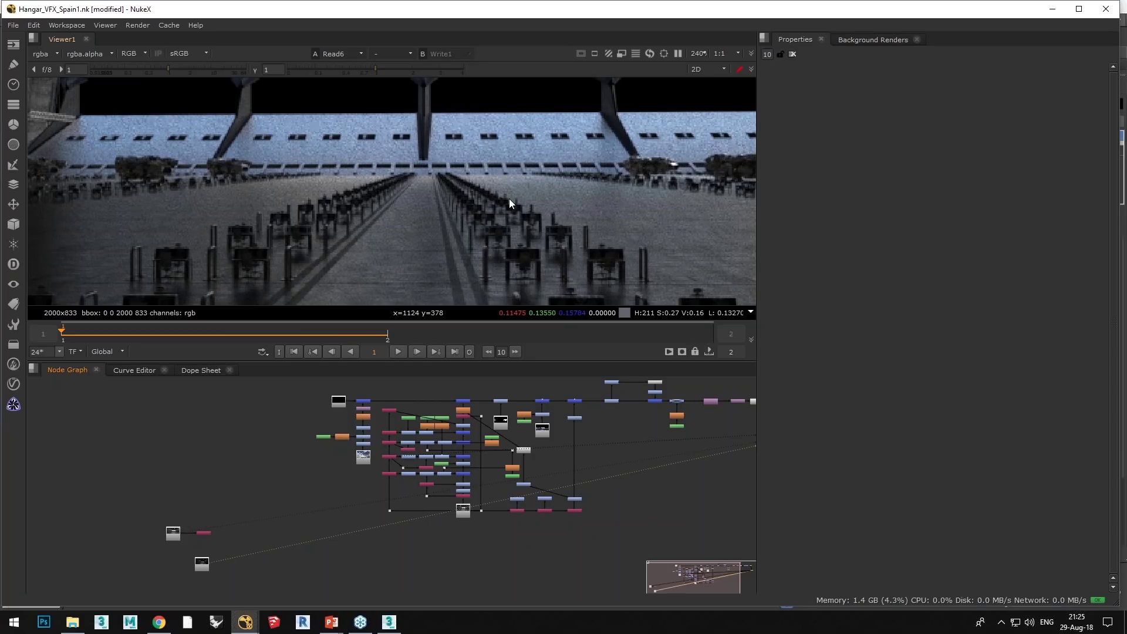
{"action": "scroll", "coordinate": [419, 496], "scroll_direction": "up", "scroll_amount": 5}
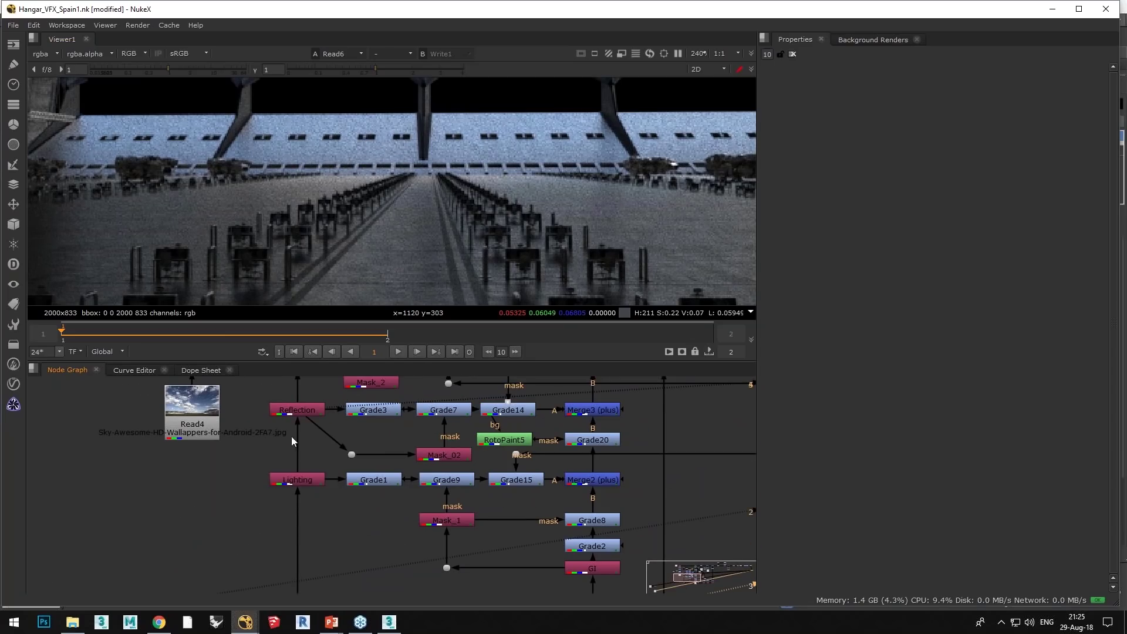
Step: Locate Read5 above the mask and defocus nodes and view its bright rgba render
{"action": "middle_click_drag", "start_coordinate": [337, 434], "coordinate": [329, 495]}
{"action": "scroll", "coordinate": [329, 495], "scroll_direction": "down", "scroll_amount": 4}
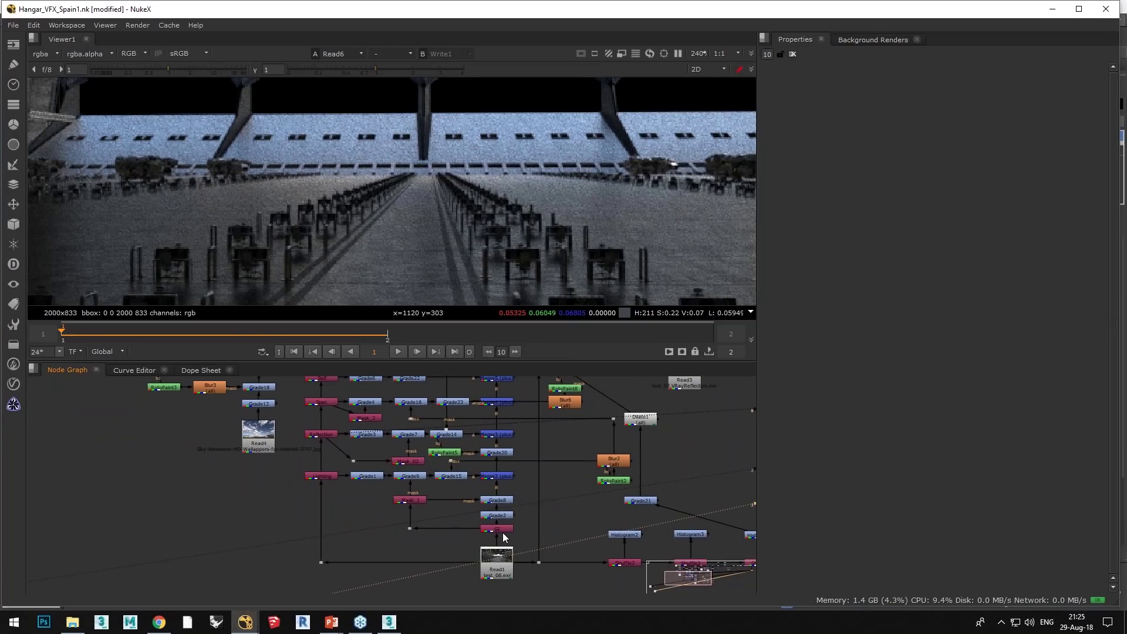
{"action": "scroll", "coordinate": [503, 533], "scroll_direction": "up", "scroll_amount": 1}
{"action": "middle_click_drag", "start_coordinate": [544, 520], "coordinate": [541, 511]}
{"action": "middle_click_drag", "start_coordinate": [367, 473], "coordinate": [419, 501]}
{"action": "middle_click_drag", "start_coordinate": [388, 467], "coordinate": [400, 499]}
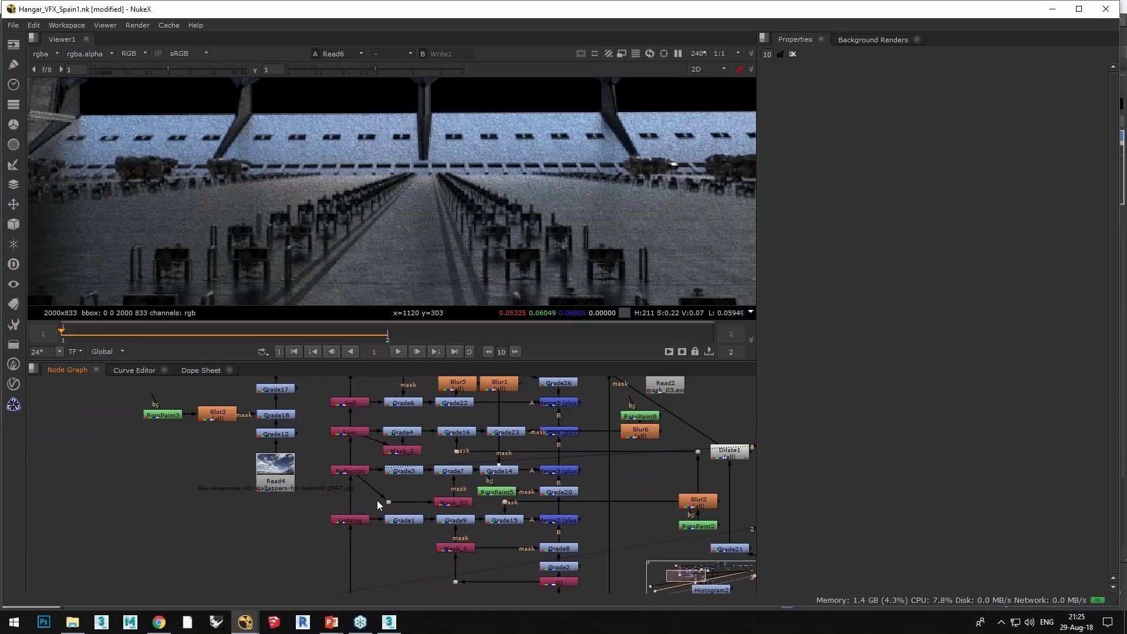
{"action": "middle_click_drag", "start_coordinate": [370, 466], "coordinate": [363, 497]}
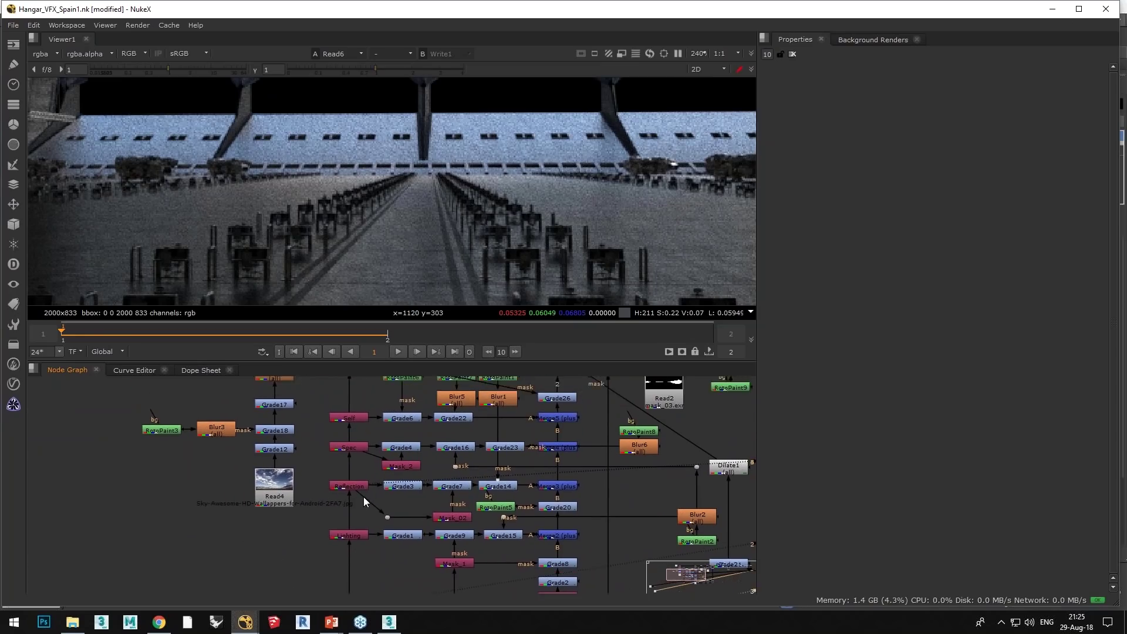
{"action": "middle_click_drag", "start_coordinate": [348, 413], "coordinate": [338, 437]}
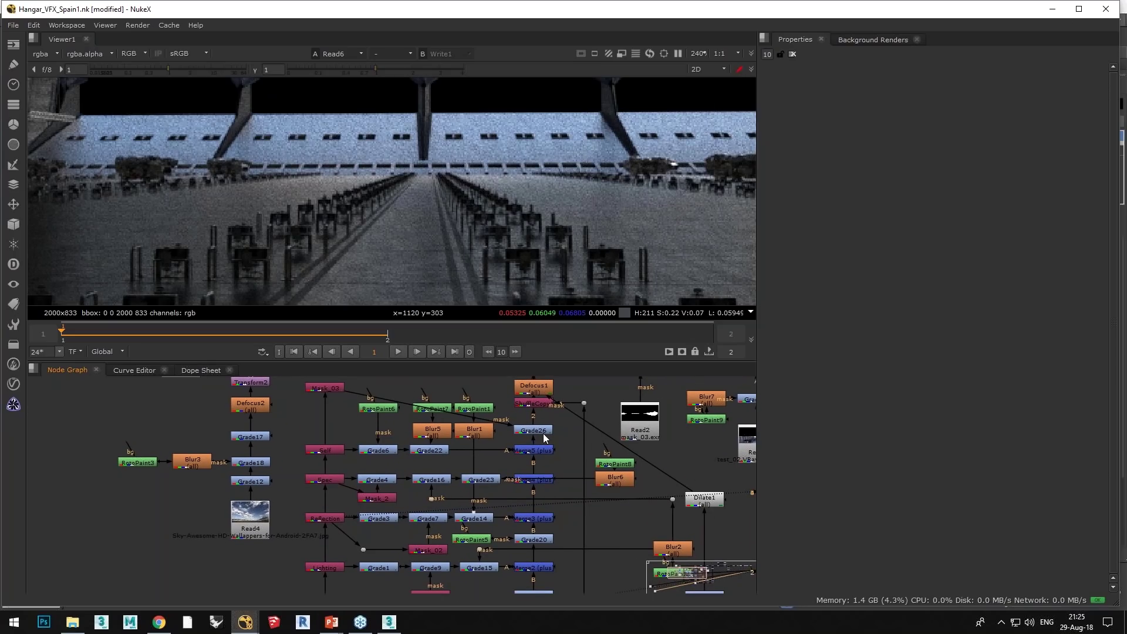
{"action": "key", "text": "1"}
{"action": "scroll", "coordinate": [546, 437], "scroll_direction": "down", "scroll_amount": 3}
{"action": "middle_click_drag", "start_coordinate": [564, 484], "coordinate": [510, 493]}
Step: Bypass a comp node to compare the image, then view the Grade7 output
{"action": "scroll", "coordinate": [455, 490], "scroll_direction": "up", "scroll_amount": 1}
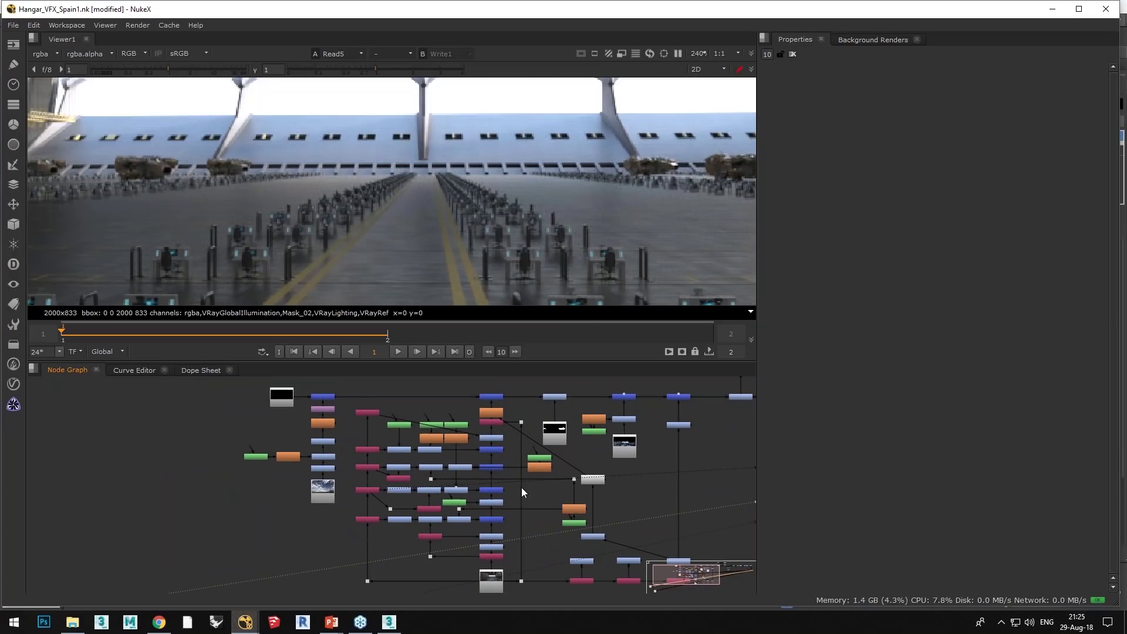
{"action": "left_click", "coordinate": [428, 489]}
{"action": "key", "text": "d"}
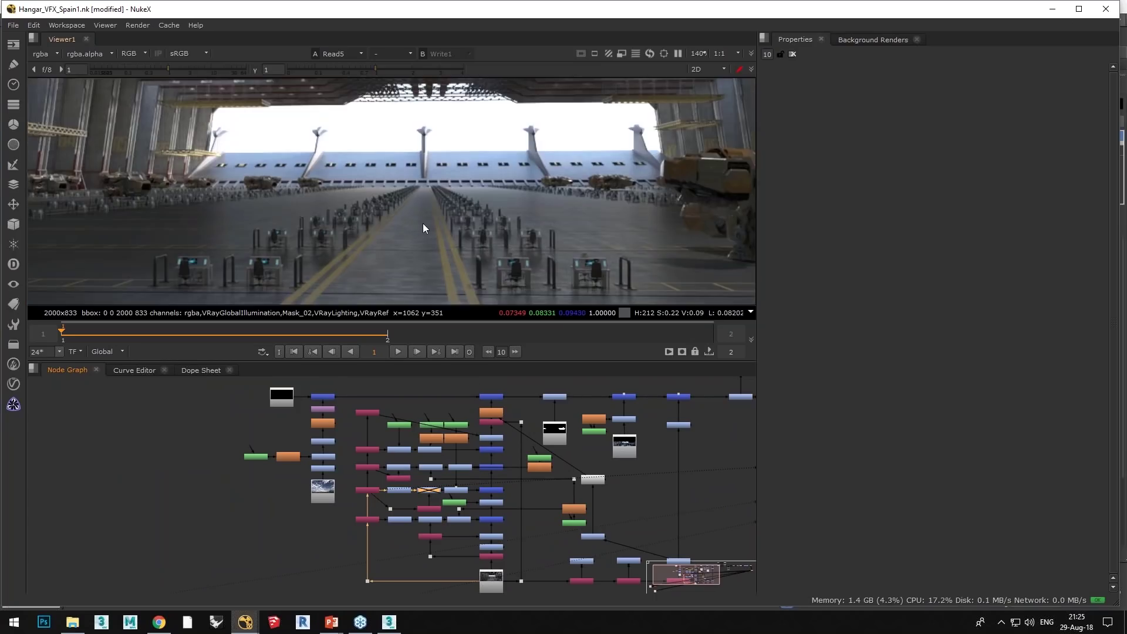
{"action": "scroll", "coordinate": [424, 228], "scroll_direction": "down", "scroll_amount": 5}
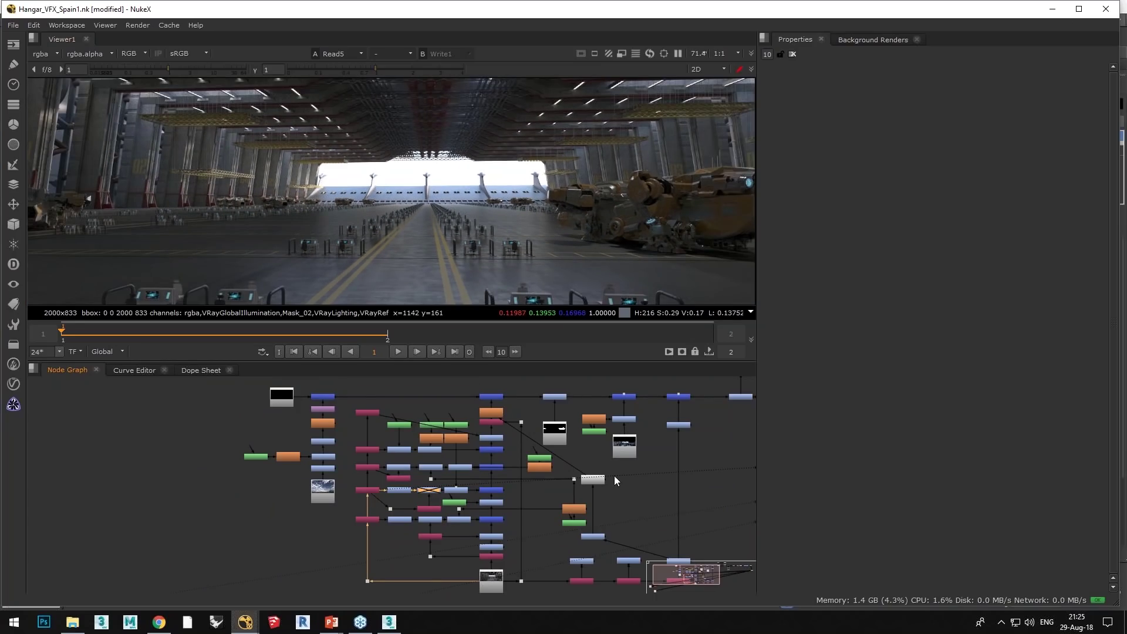
{"action": "scroll", "coordinate": [540, 472], "scroll_direction": "down", "scroll_amount": 4}
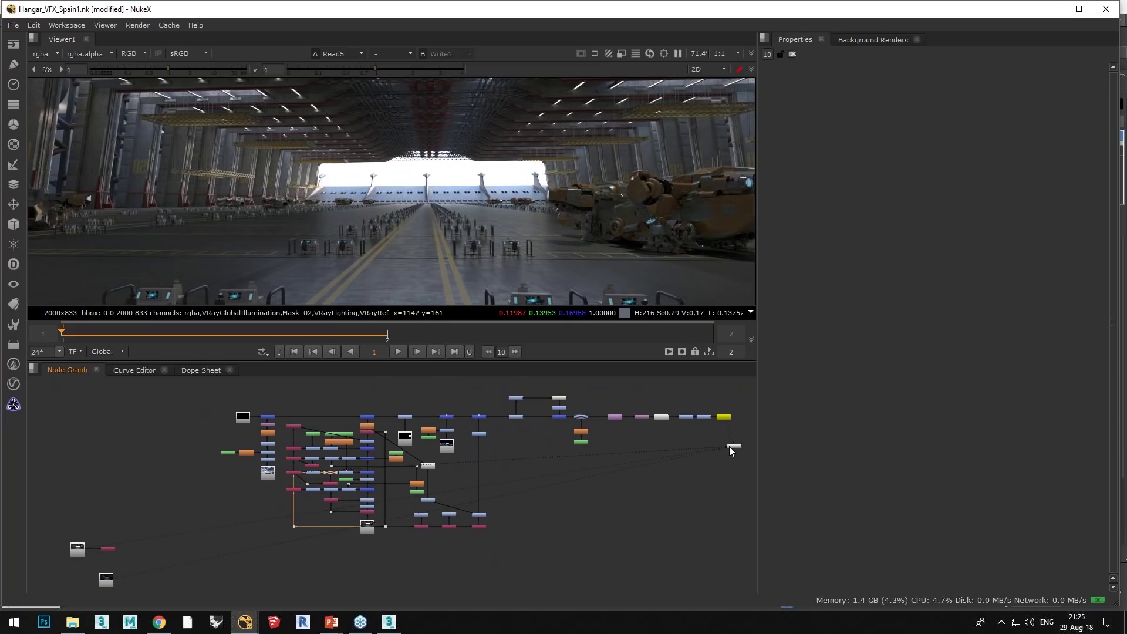
{"action": "left_click", "coordinate": [729, 446]}
{"action": "key", "text": "1"}
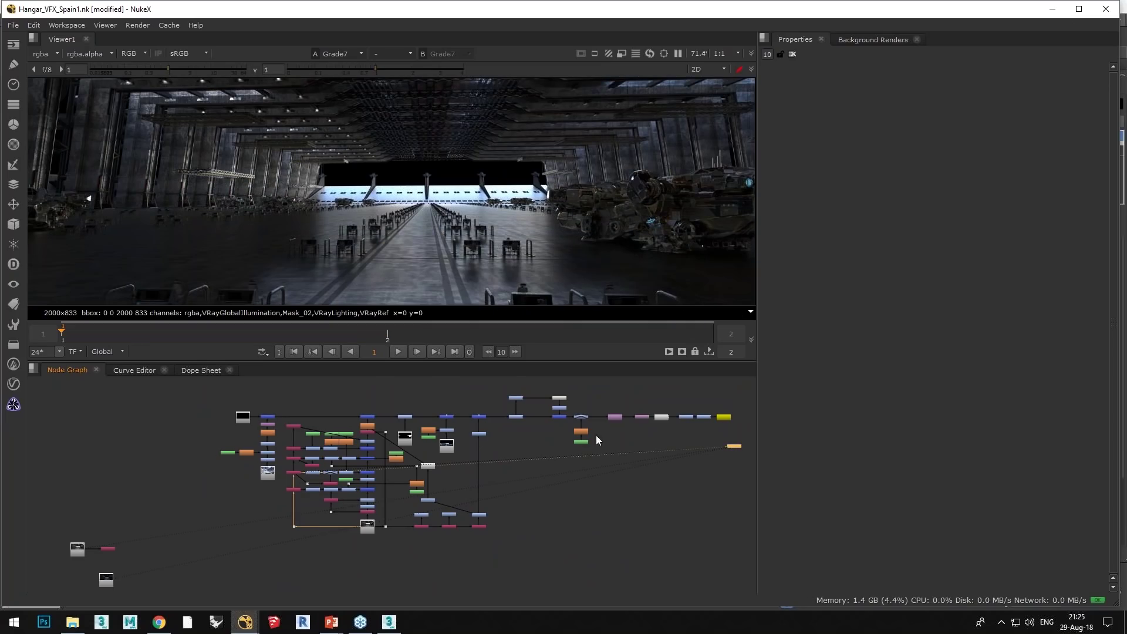
Step: Disable Grade9 to see its effect, then re-enable it
{"action": "left_click", "coordinate": [328, 473]}
{"action": "scroll", "coordinate": [328, 478], "scroll_direction": "up", "scroll_amount": 5}
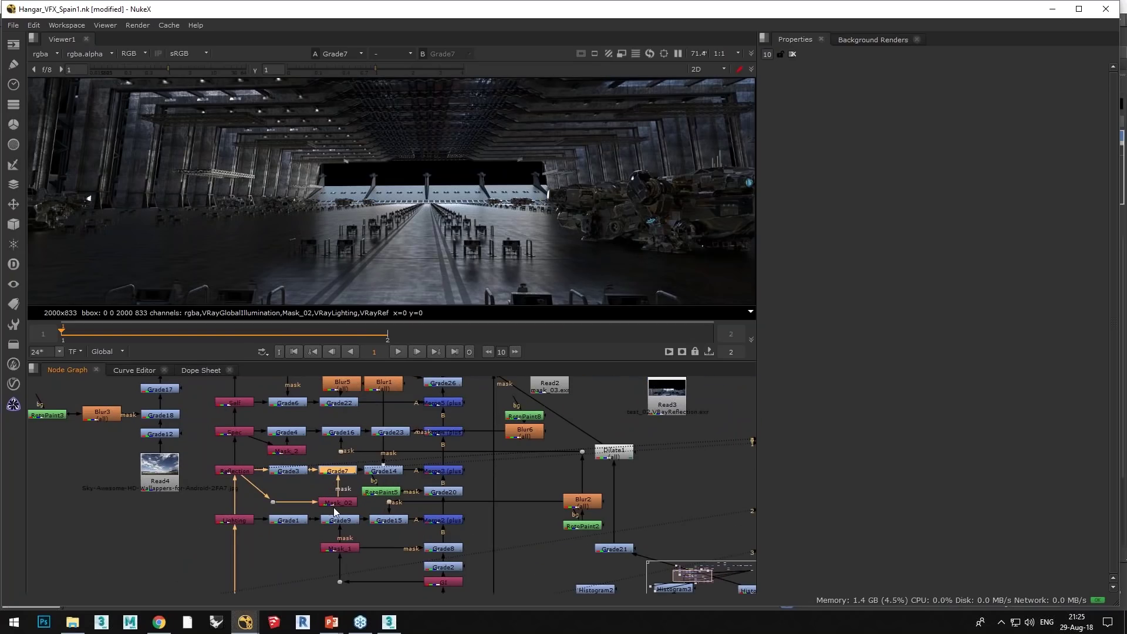
{"action": "middle_click_drag", "start_coordinate": [335, 520], "coordinate": [336, 493]}
{"action": "left_click", "coordinate": [345, 493]}
{"action": "key", "text": "d"}
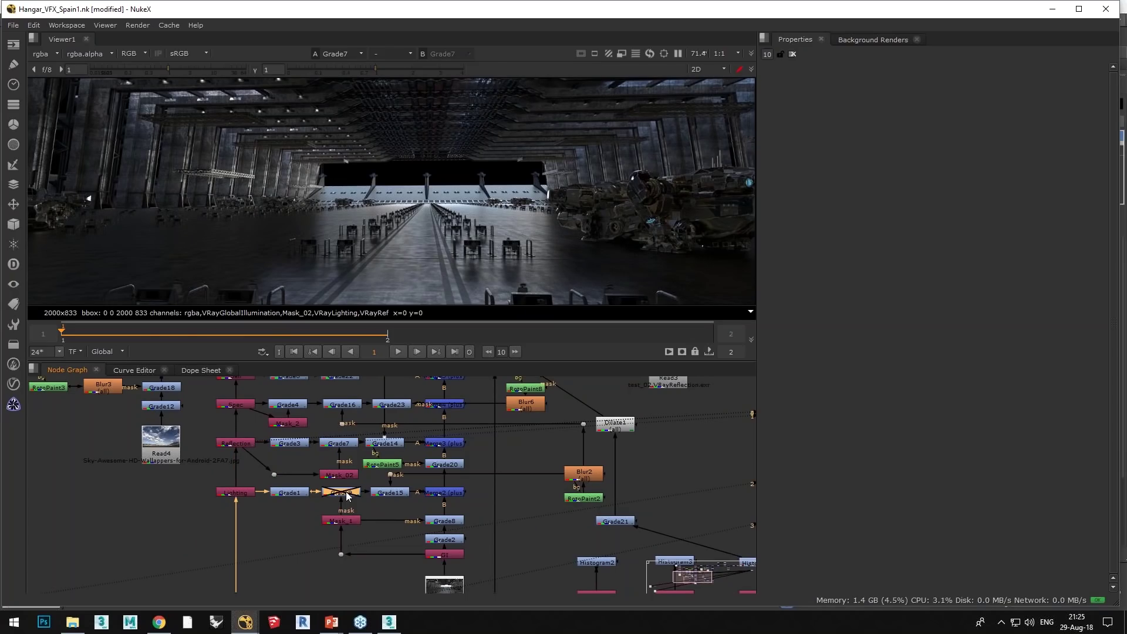
{"action": "key", "text": "d"}
Step: View the darker Grade4 output in the viewer
{"action": "left_click", "coordinate": [289, 492]}
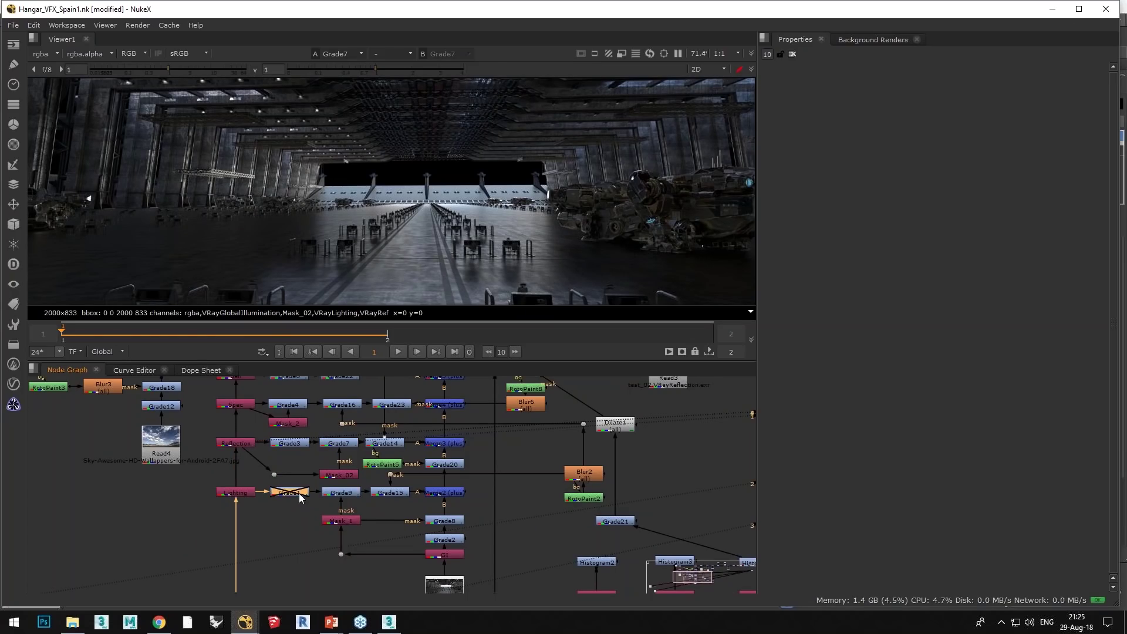
{"action": "scroll", "coordinate": [299, 496], "scroll_direction": "down", "scroll_amount": 3}
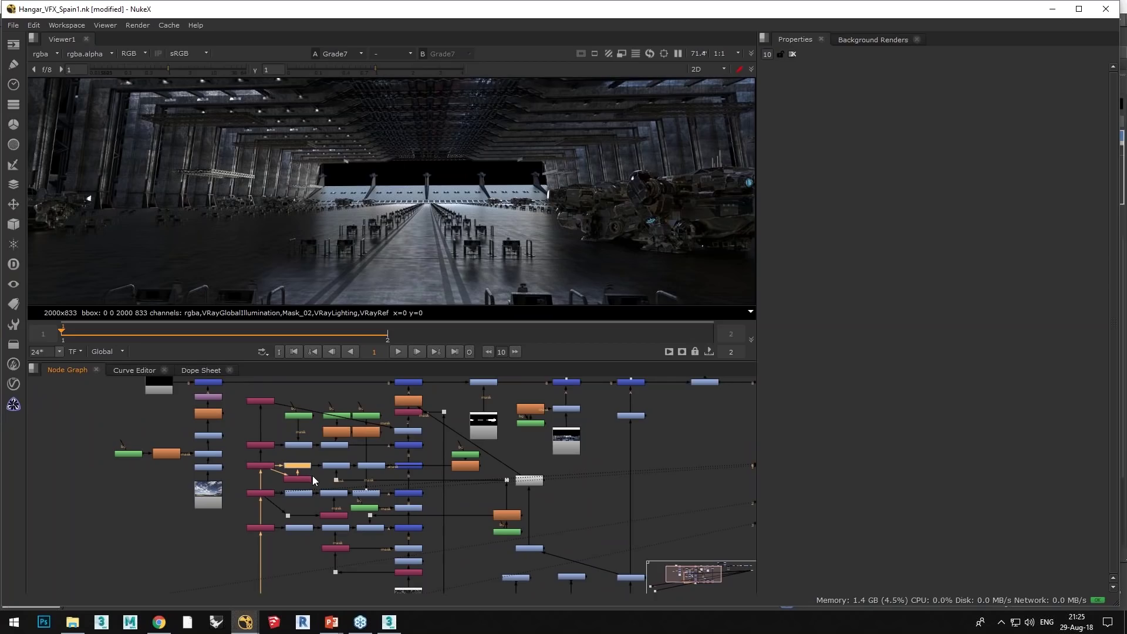
{"action": "scroll", "coordinate": [312, 475], "scroll_direction": "down", "scroll_amount": 3}
{"action": "key", "text": "1"}
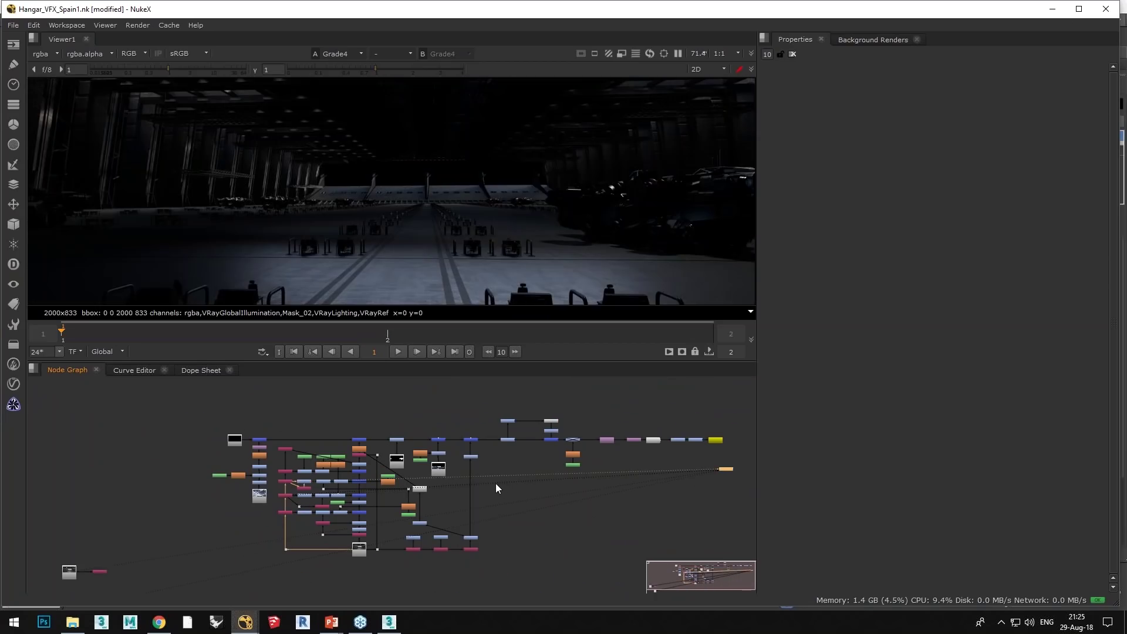
{"action": "scroll", "coordinate": [491, 491], "scroll_direction": "down", "scroll_amount": 1}
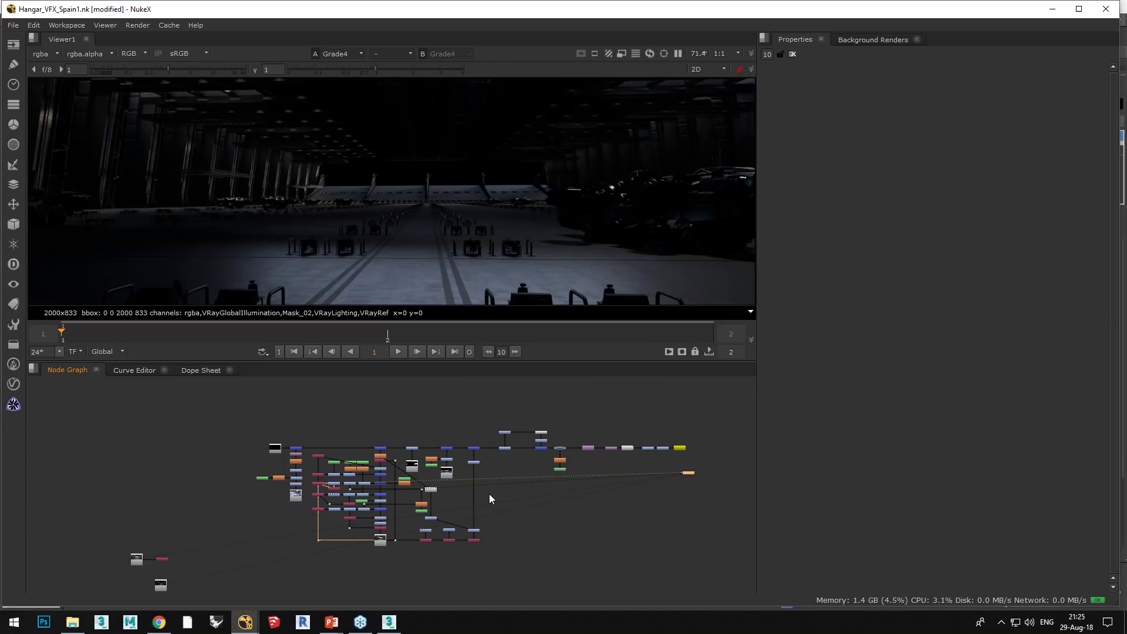
Step: View the final Write1 output of the graded hangar comp
{"action": "left_click", "coordinate": [679, 448]}
{"action": "key", "text": "1"}
{"action": "scroll", "coordinate": [512, 249], "scroll_direction": "down", "scroll_amount": 1}
{"action": "scroll", "coordinate": [308, 455], "scroll_direction": "up", "scroll_amount": 2}
Step: Bypass a node in the finishing chain to compare, then re-enable it
{"action": "left_click", "coordinate": [287, 443]}
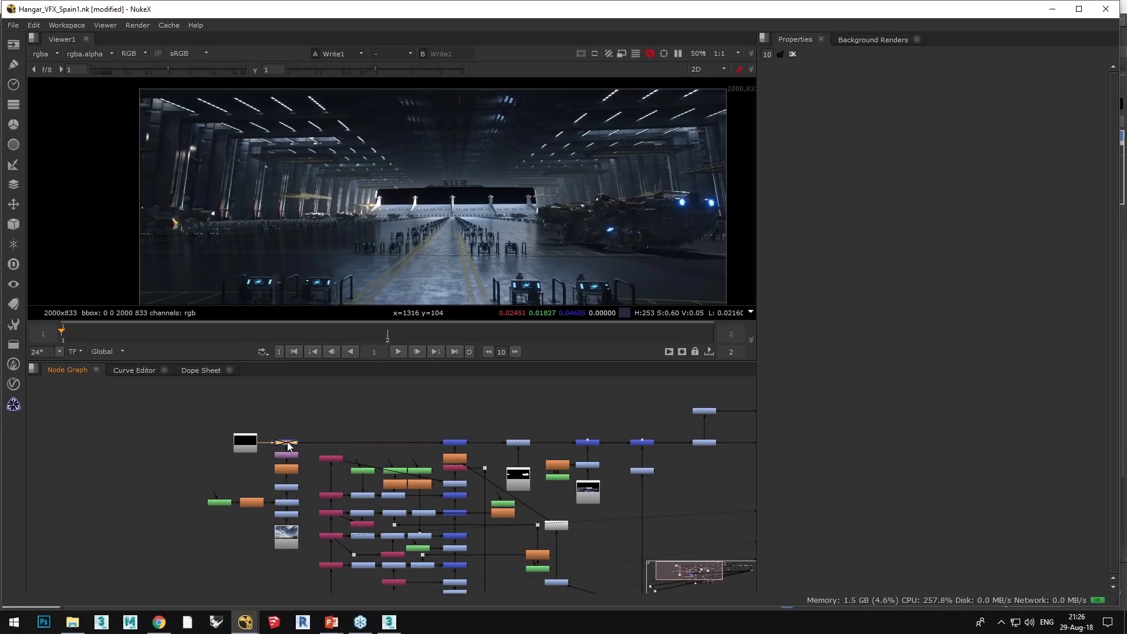
{"action": "middle_click_drag", "start_coordinate": [434, 445], "coordinate": [276, 428]}
{"action": "left_click", "coordinate": [482, 420]}
{"action": "key", "text": "d"}
{"action": "middle_click_drag", "start_coordinate": [579, 455], "coordinate": [500, 452]}
{"action": "left_click", "coordinate": [522, 437]}
{"action": "key", "text": "d"}
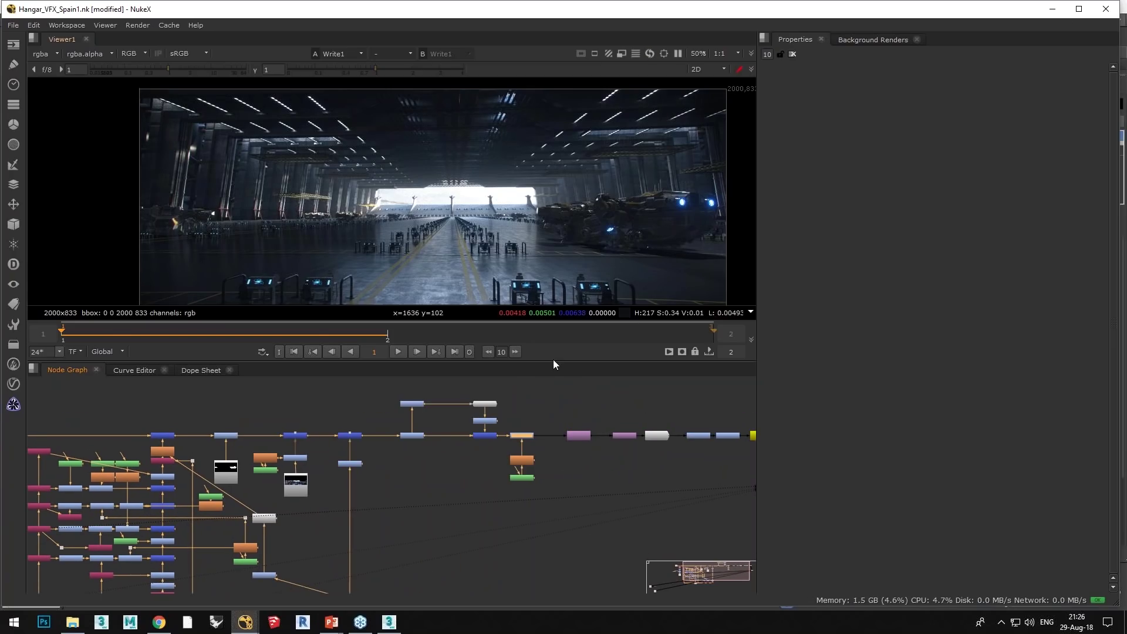
Step: Bypass the purple node, then step through the later nodes to the yellow end node
{"action": "middle_click_drag", "start_coordinate": [586, 469], "coordinate": [440, 476]}
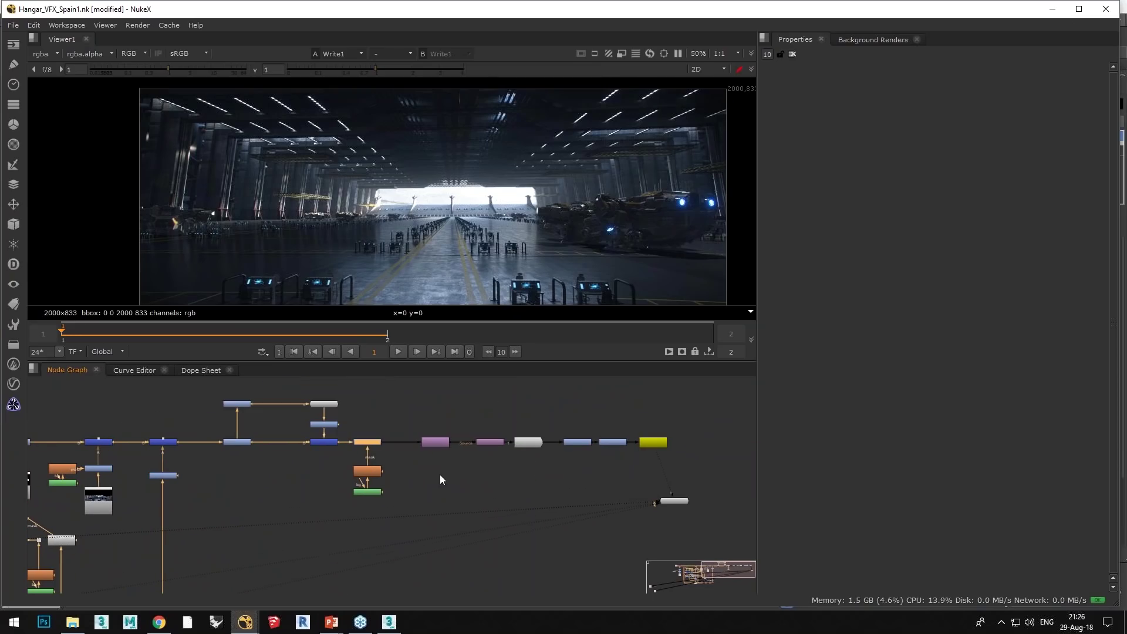
{"action": "left_click", "coordinate": [492, 442]}
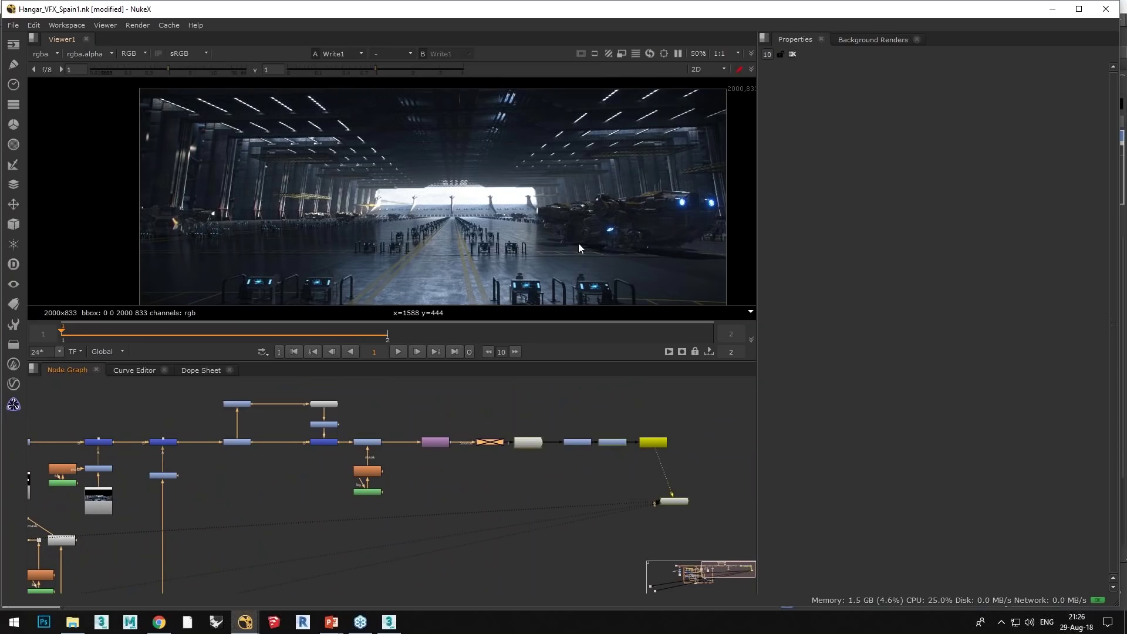
{"action": "key", "text": "d"}
{"action": "key", "text": "d"}
{"action": "middle_click_drag", "start_coordinate": [576, 442], "coordinate": [527, 442]}
{"action": "left_click", "coordinate": [527, 441]}
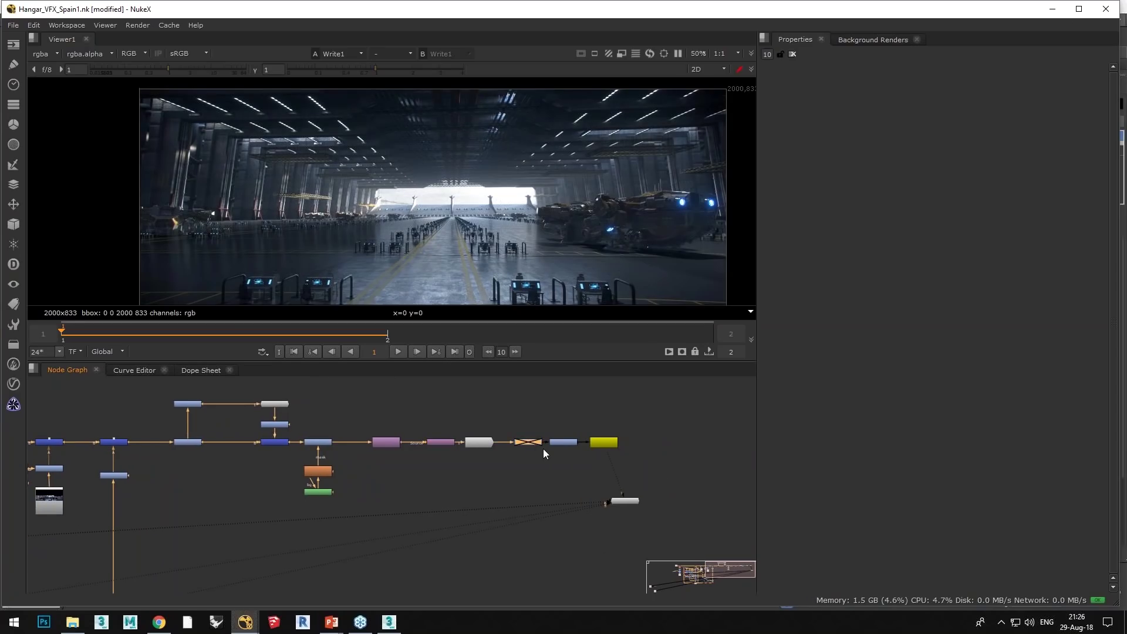
{"action": "left_click", "coordinate": [564, 442]}
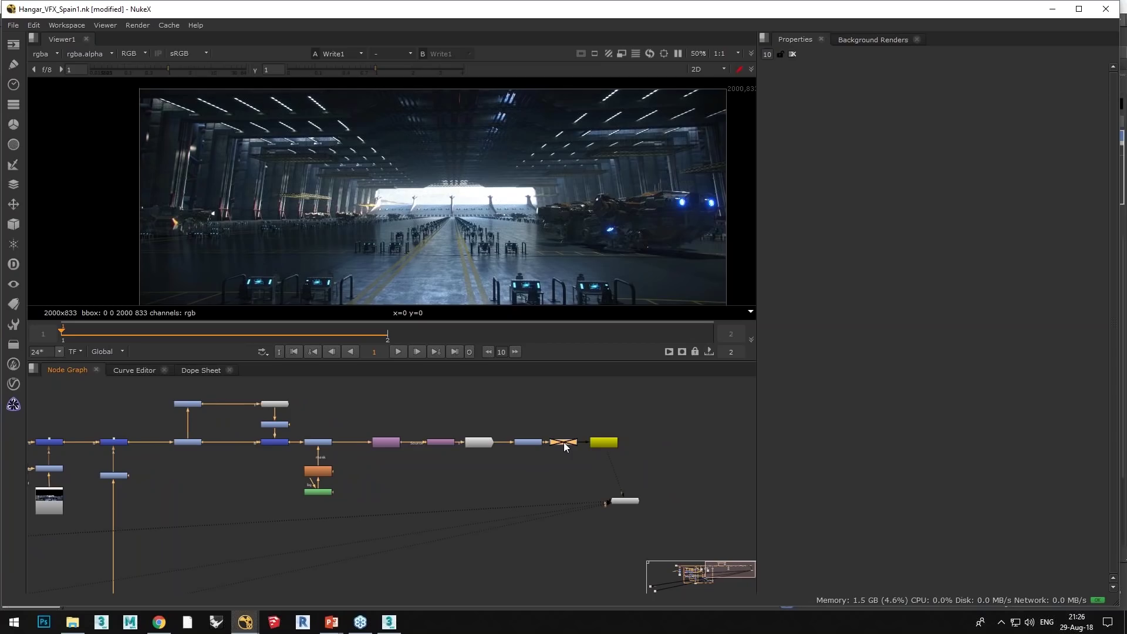
{"action": "middle_click_drag", "start_coordinate": [537, 467], "coordinate": [477, 456]}
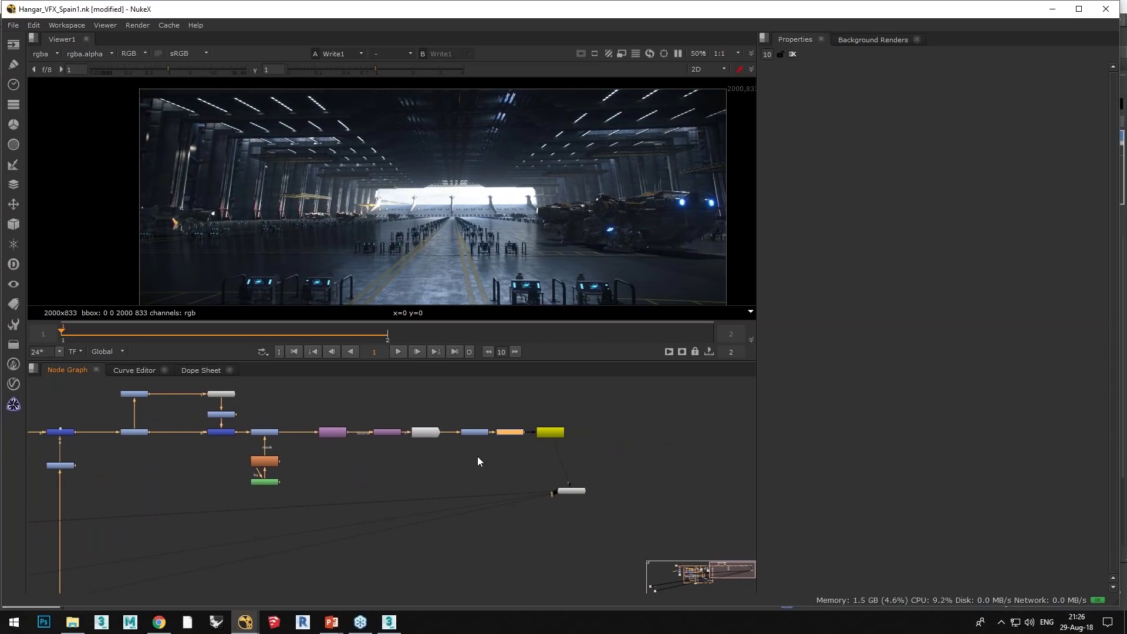
{"action": "left_click", "coordinate": [549, 435]}
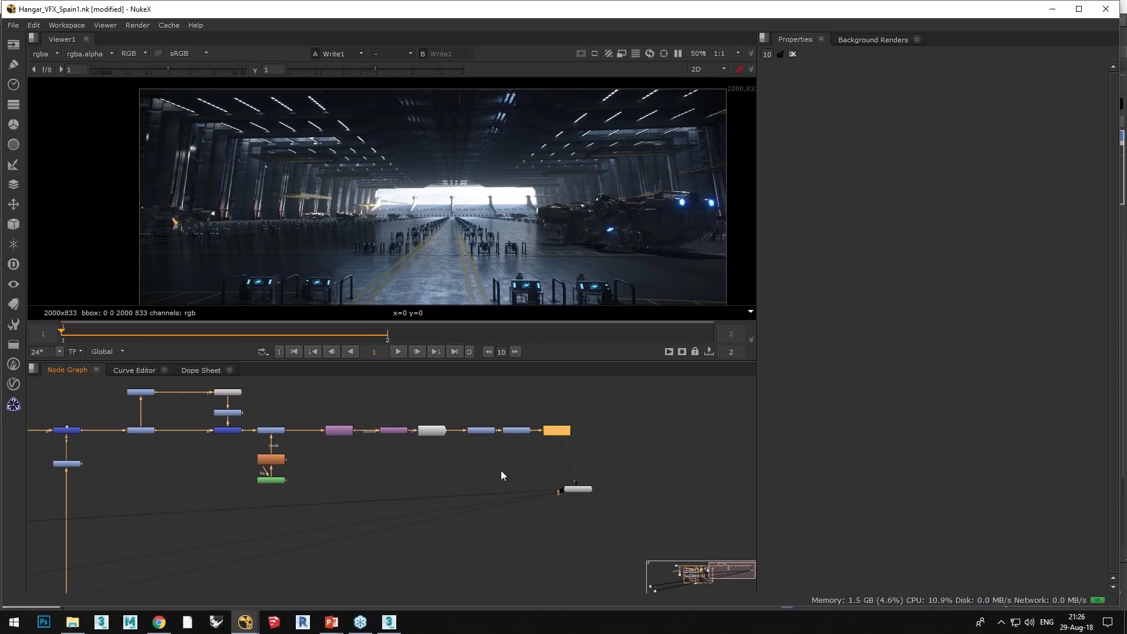
{"action": "scroll", "coordinate": [501, 470], "scroll_direction": "down", "scroll_amount": 4}
{"action": "middle_click_drag", "start_coordinate": [476, 479], "coordinate": [485, 477]}
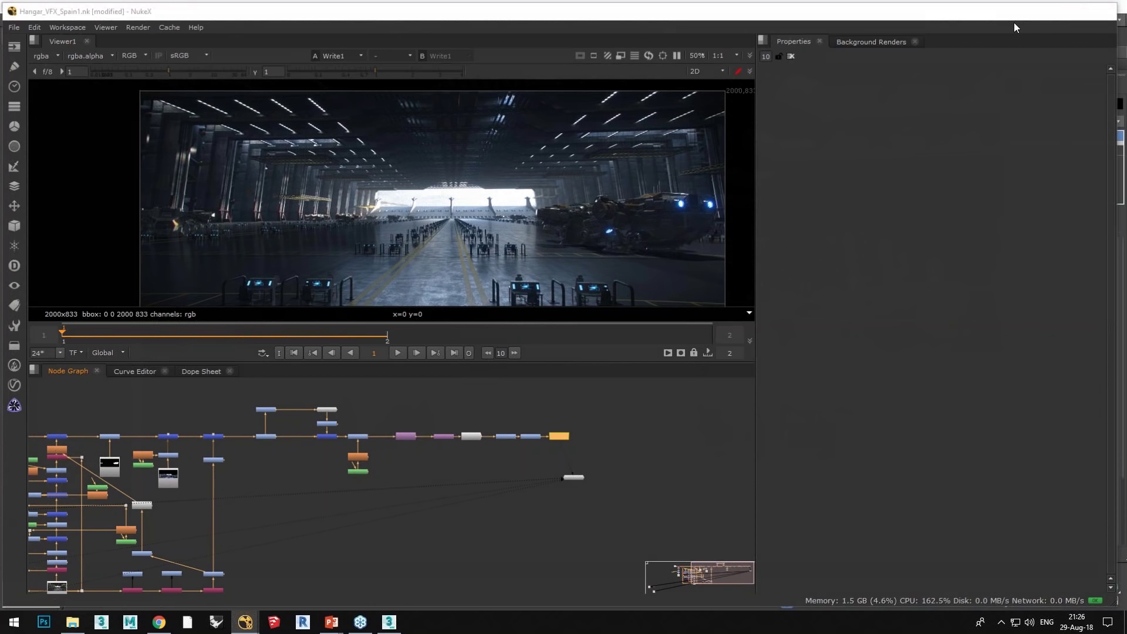
Step: Return to 3ds Max, close Render Setup, and deselect the mapped box
{"action": "left_click", "coordinate": [1049, 10]}
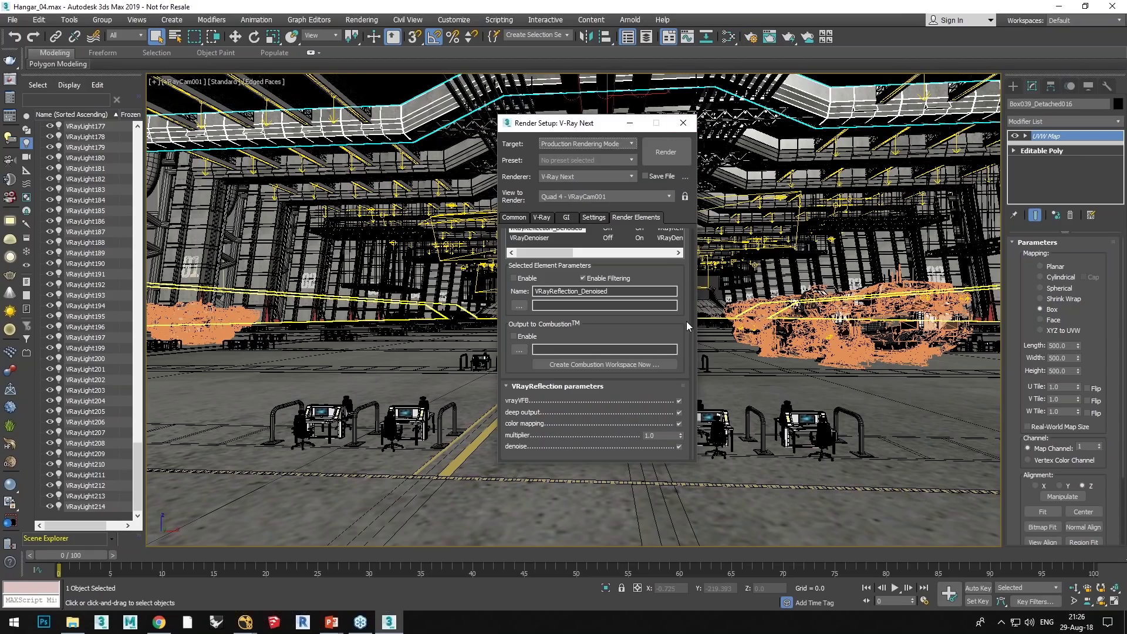
{"action": "key", "text": "F10"}
{"action": "left_click", "coordinate": [685, 295]}
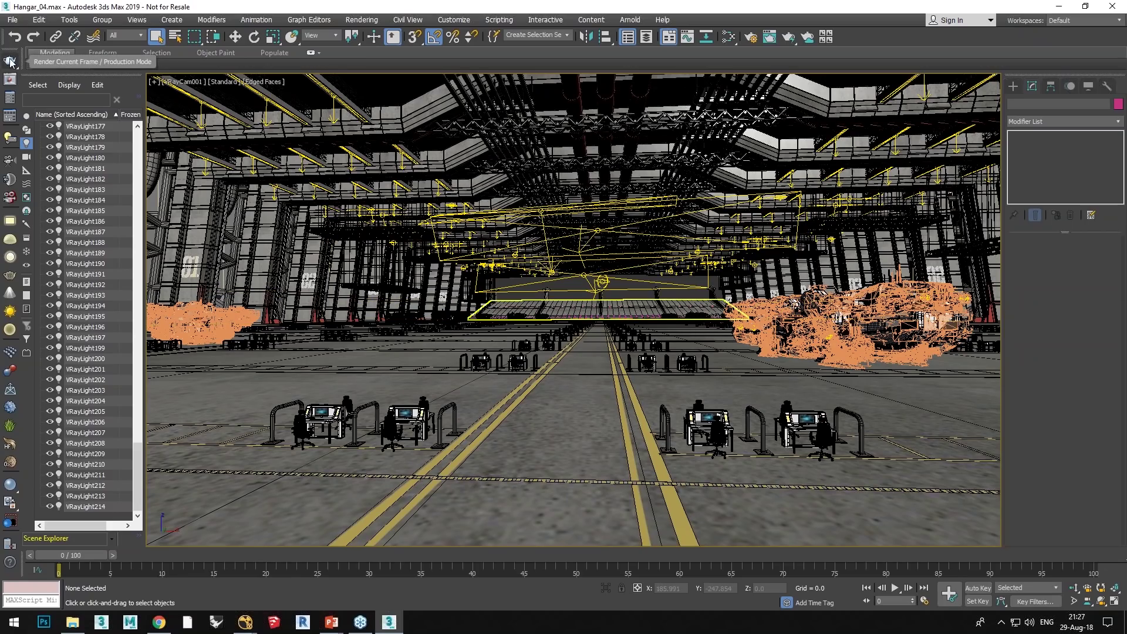
Step: Choose V-Ray Cloud from the Render button flyout and centre the submission dialog
{"action": "left_click_drag", "start_coordinate": [7, 59], "coordinate": [14, 114]}
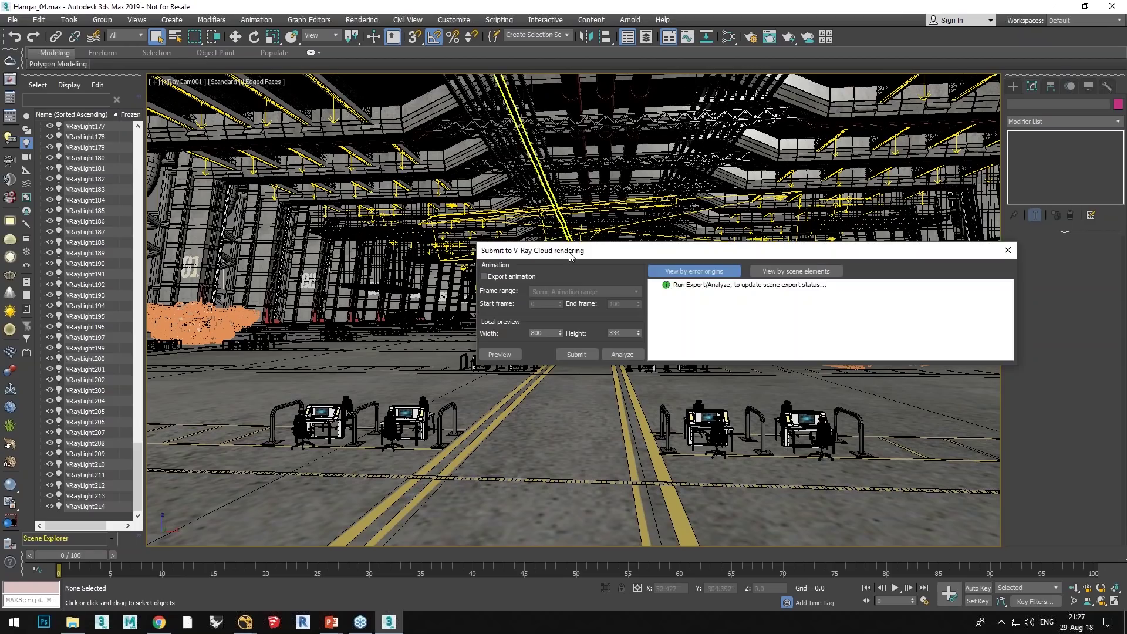
{"action": "left_click_drag", "start_coordinate": [639, 252], "coordinate": [413, 202]}
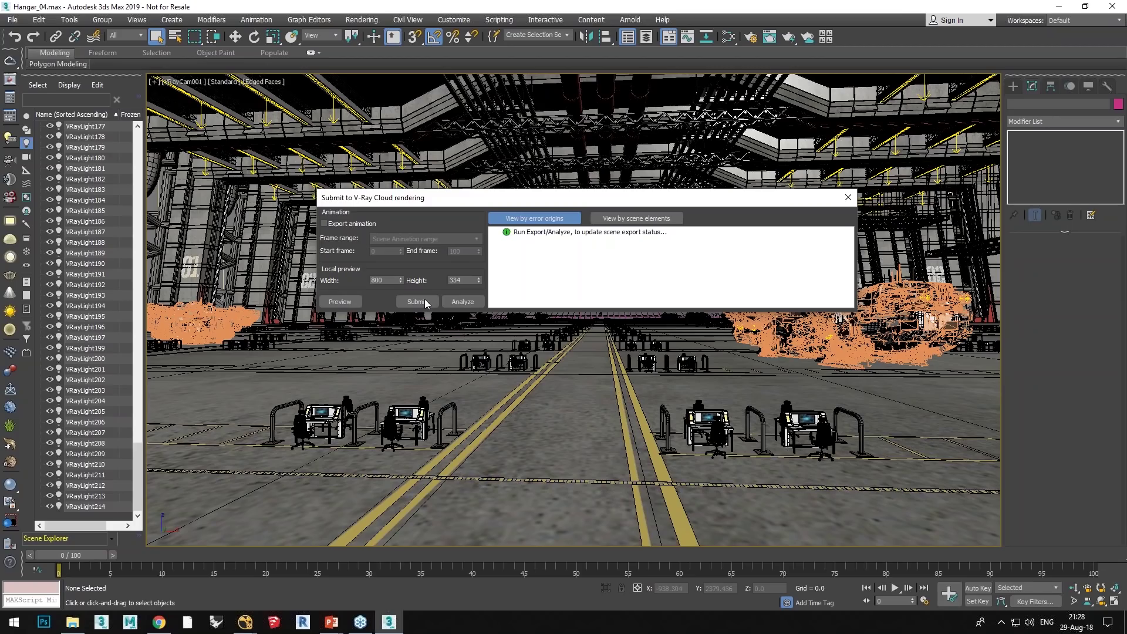
Step: Submit the scene to V-Ray Cloud and sign in with the account username and password
{"action": "left_click", "coordinate": [424, 302]}
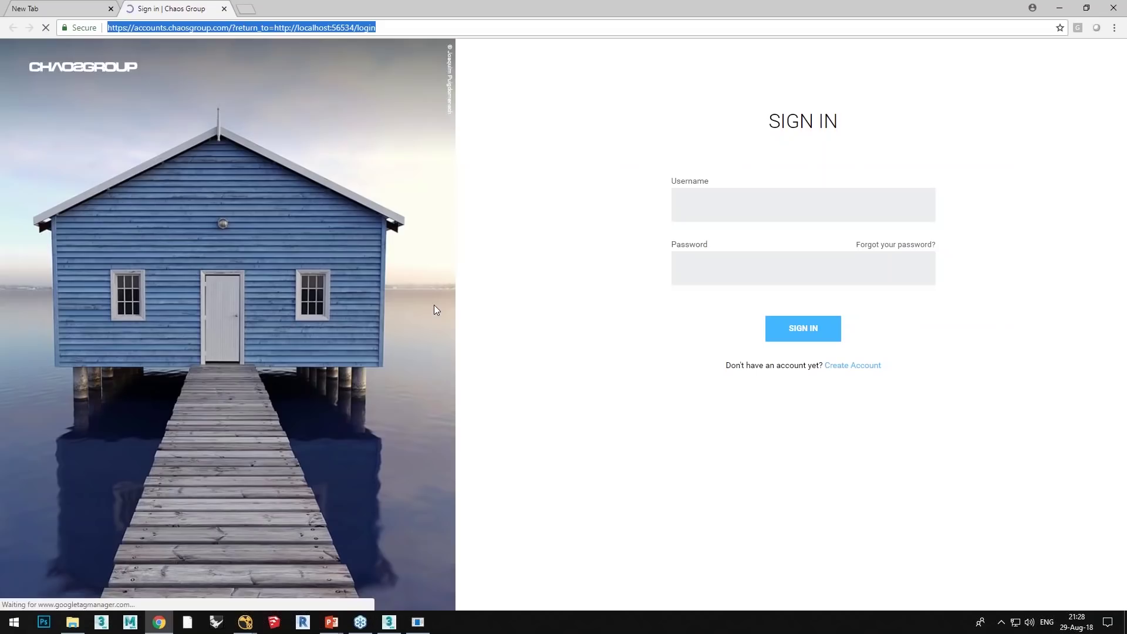
{"action": "left_click", "coordinate": [758, 208]}
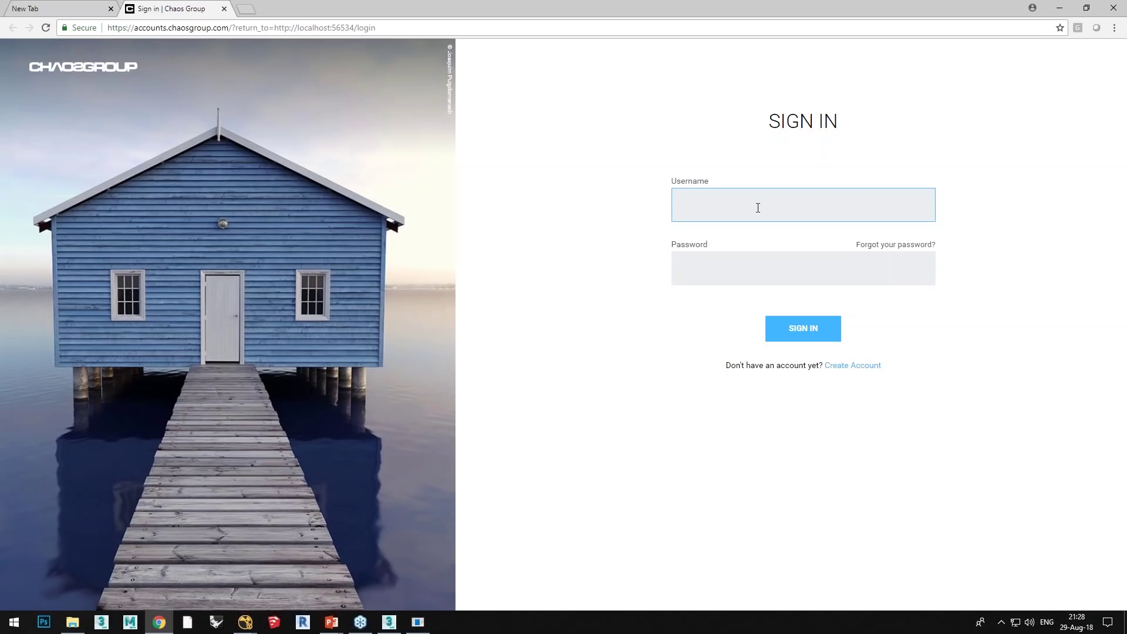
{"action": "key", "text": "Tab"}
{"action": "type", "text": "•••••••••••••"}
{"action": "key", "text": "Return"}
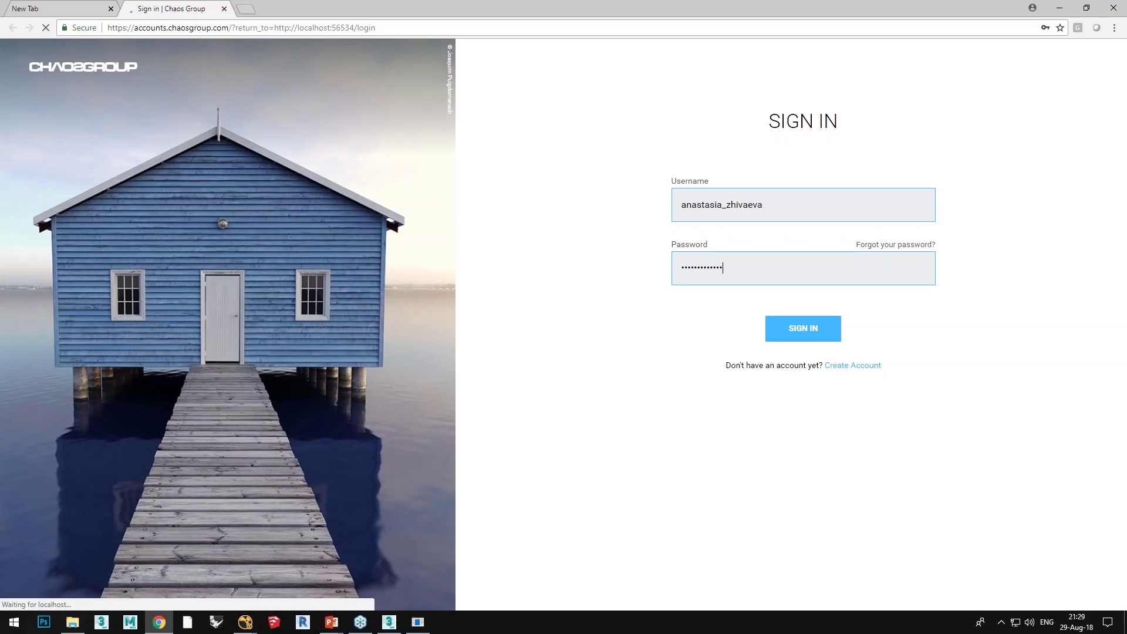
{"action": "left_click", "coordinate": [794, 339]}
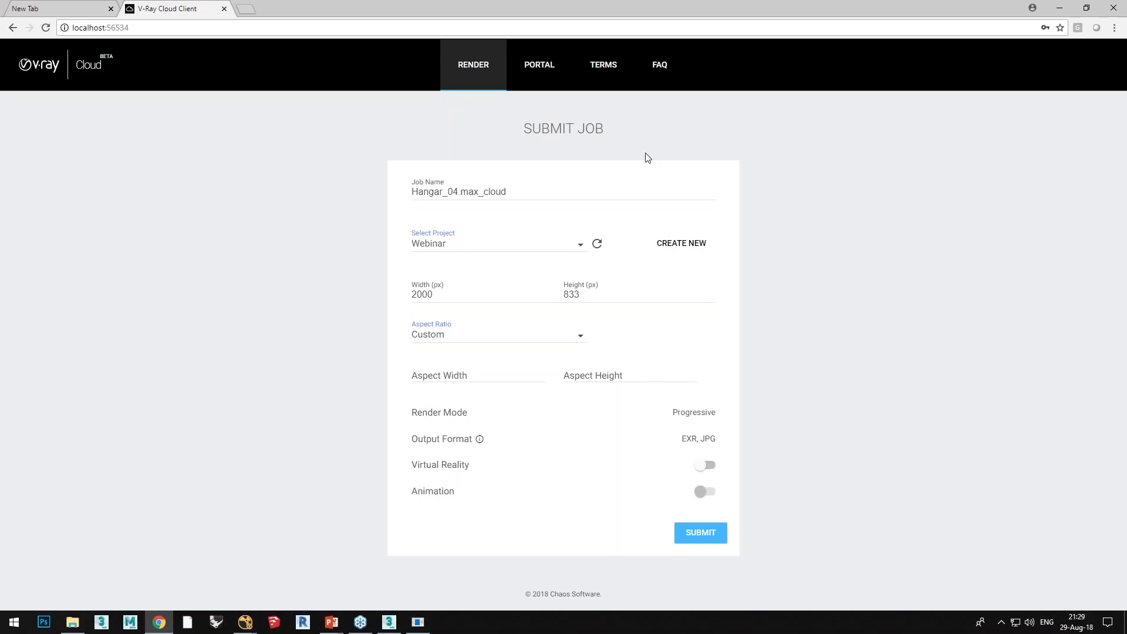
Step: Submit Hangar_04.max_cloud to the Webinar project with Custom aspect ratio
{"action": "left_click_drag", "start_coordinate": [550, 191], "coordinate": [374, 199]}
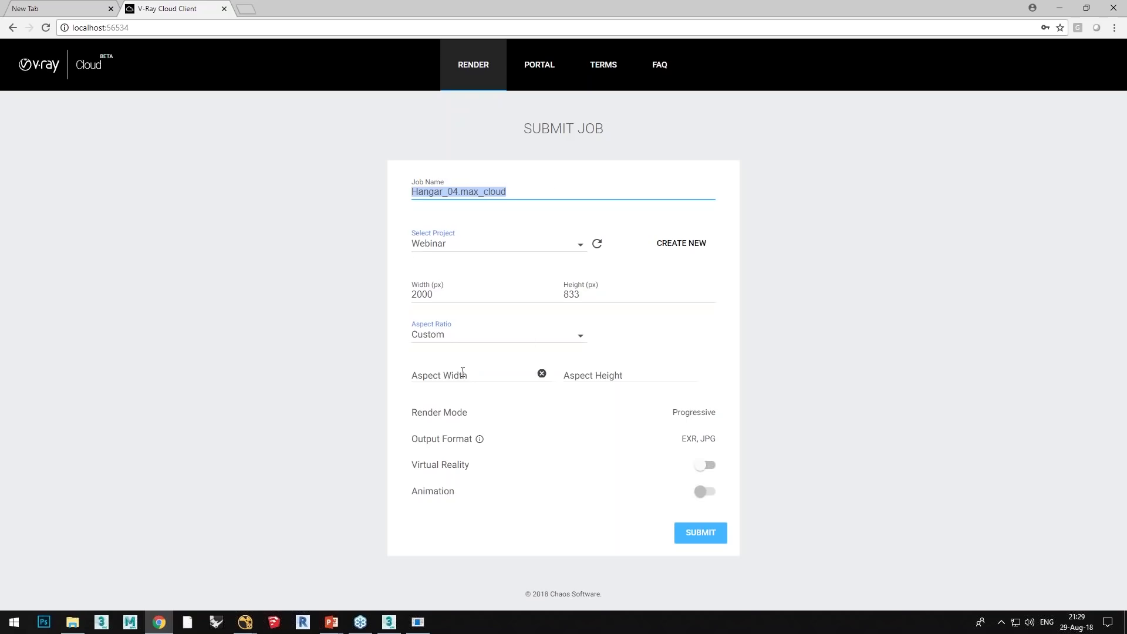
{"action": "left_click", "coordinate": [580, 245]}
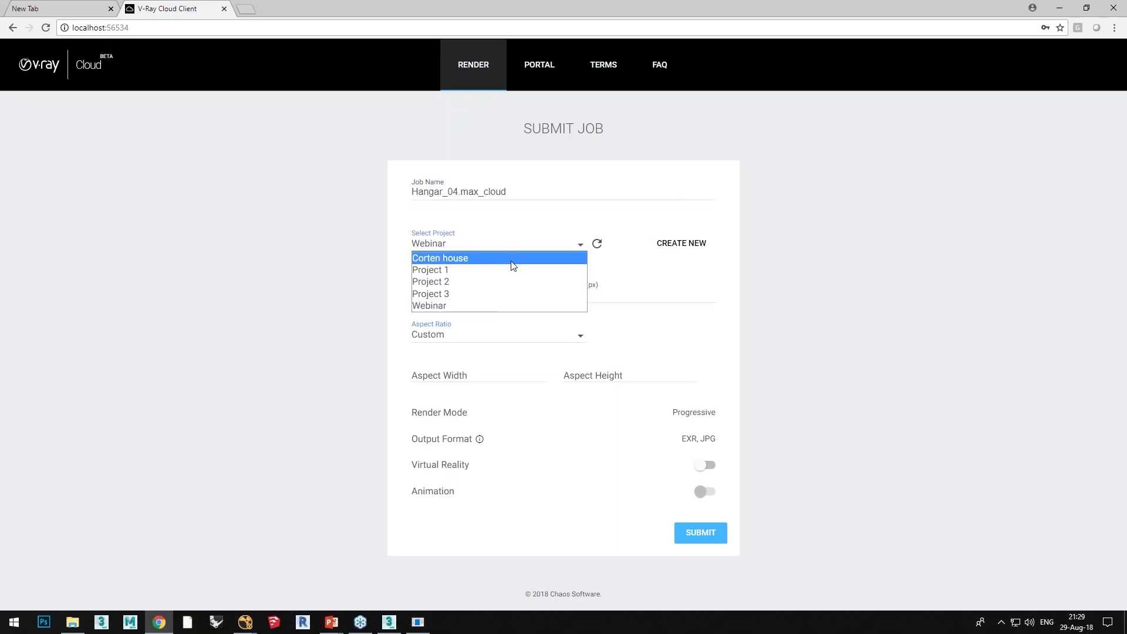
{"action": "left_click", "coordinate": [749, 332]}
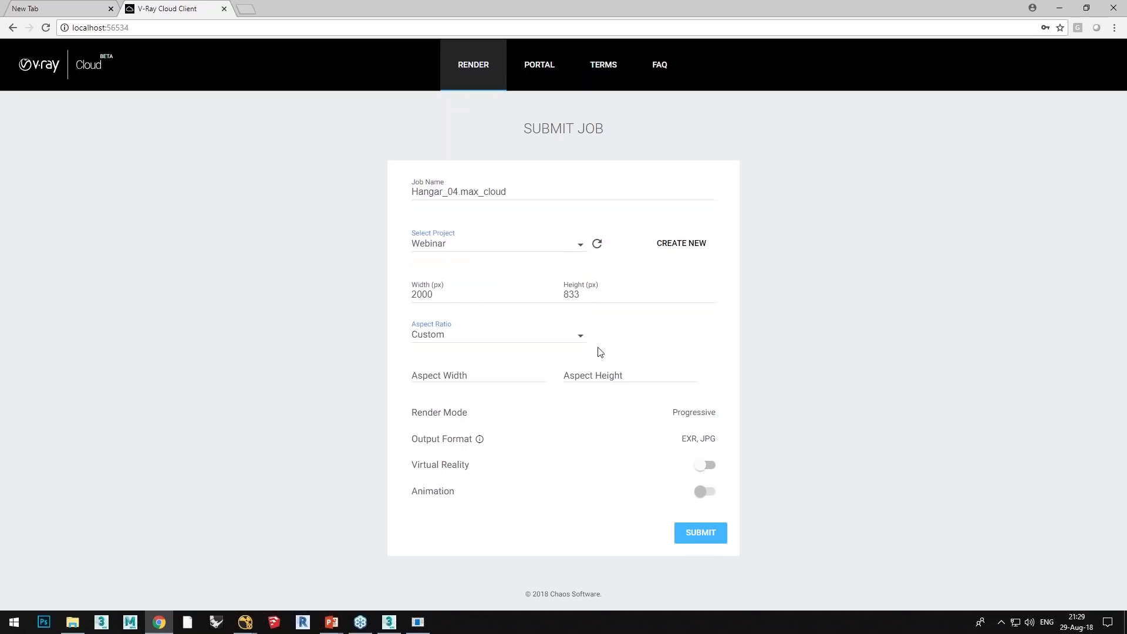
{"action": "left_click", "coordinate": [561, 347]}
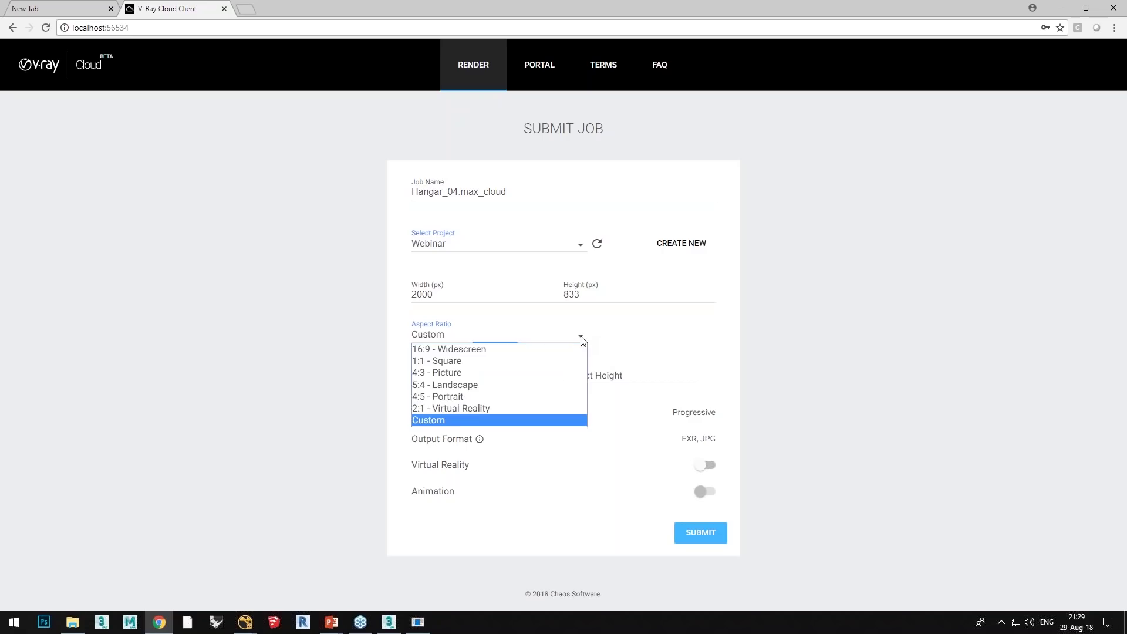
{"action": "left_click", "coordinate": [886, 370]}
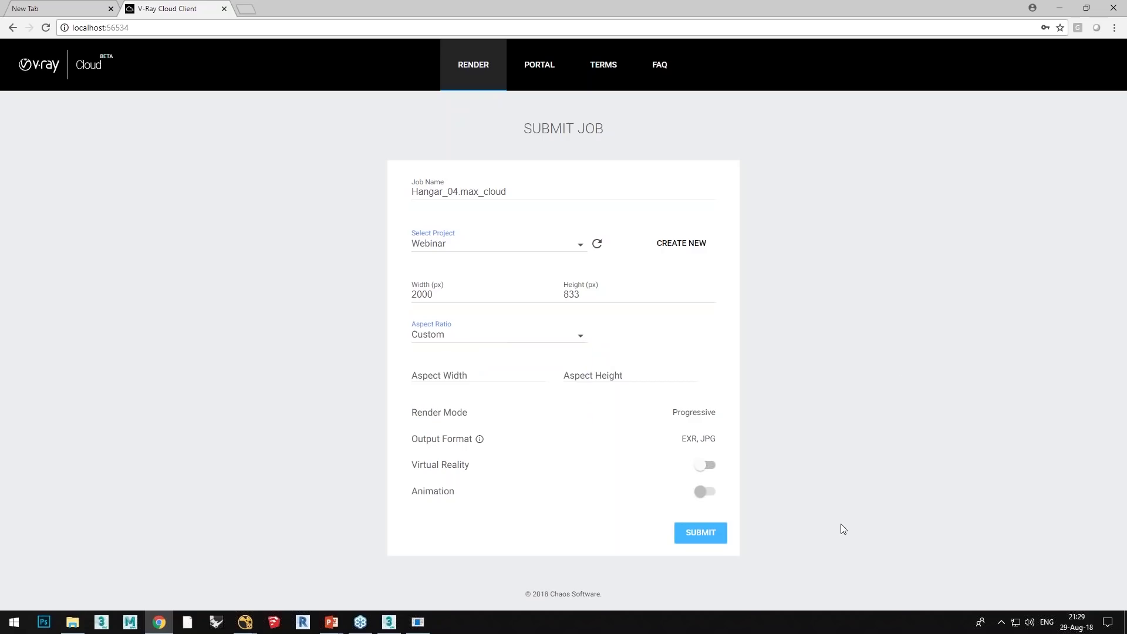
{"action": "left_click", "coordinate": [700, 534]}
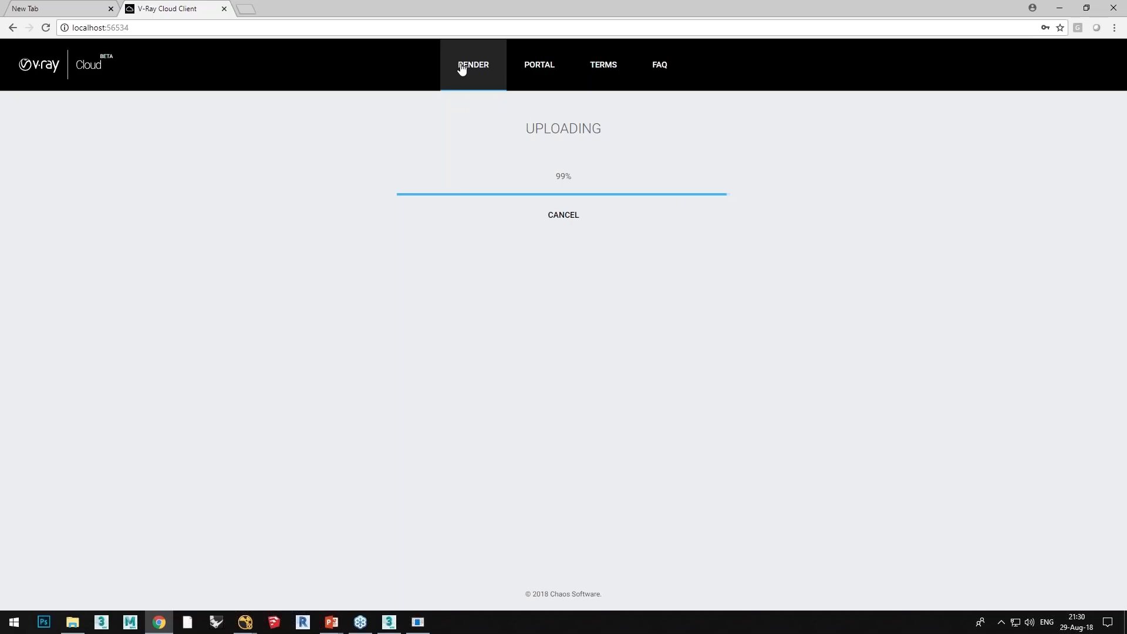
Step: Open the V-Ray Cloud web portal from the client's PORTAL tab
{"action": "left_click", "coordinate": [521, 72]}
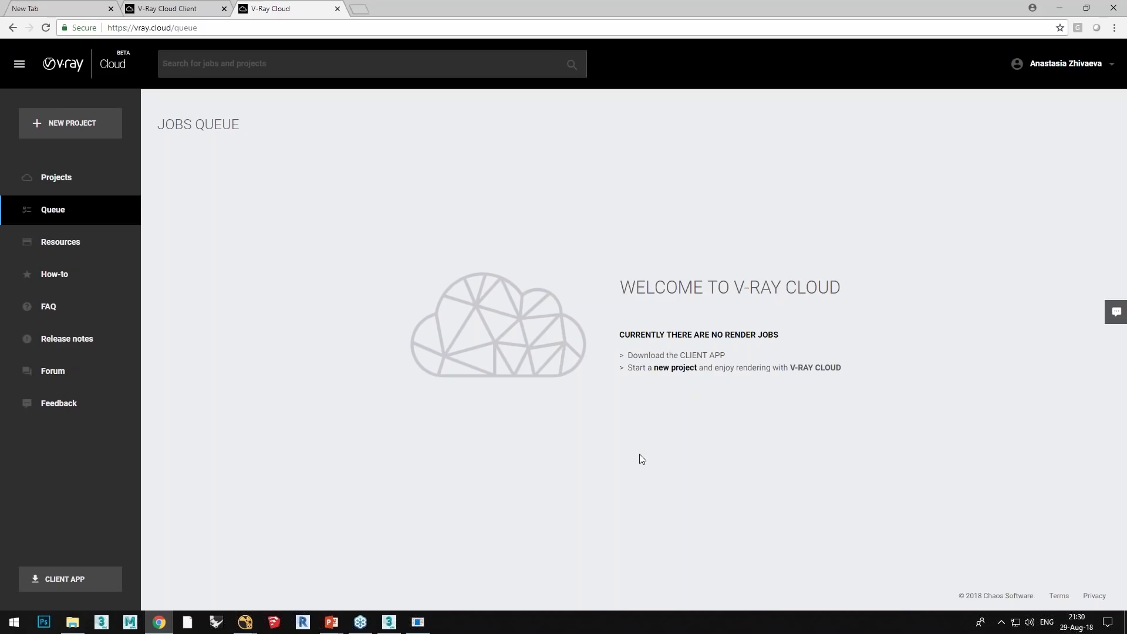
Step: Browse the Projects page, then scroll through the How-to guide and the FAQ
{"action": "left_click", "coordinate": [50, 176]}
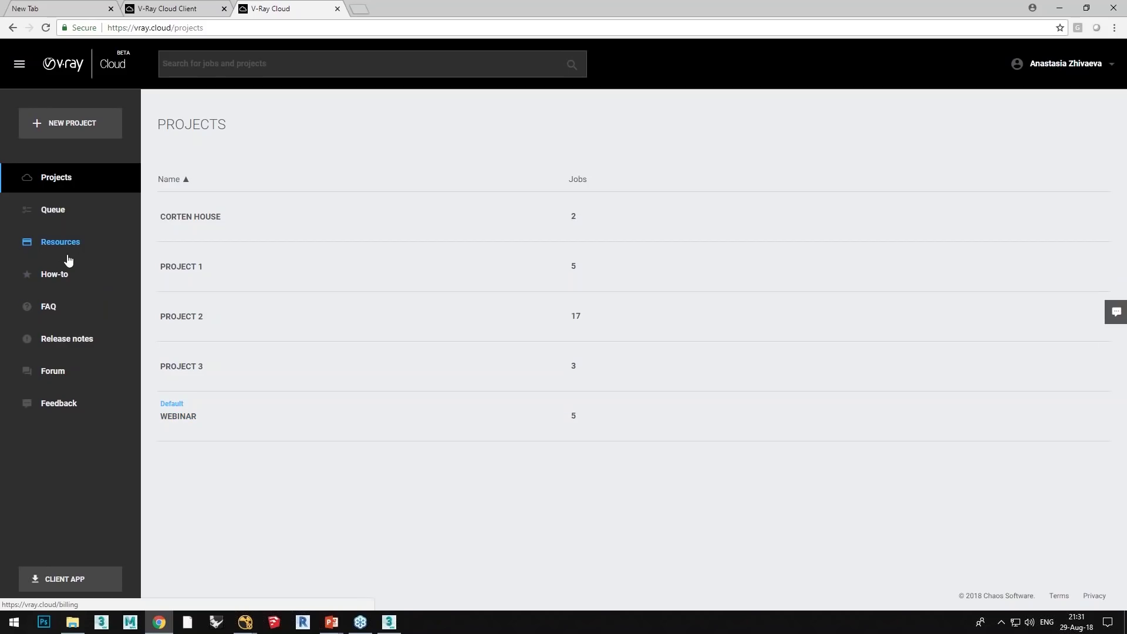
{"action": "left_click", "coordinate": [48, 286]}
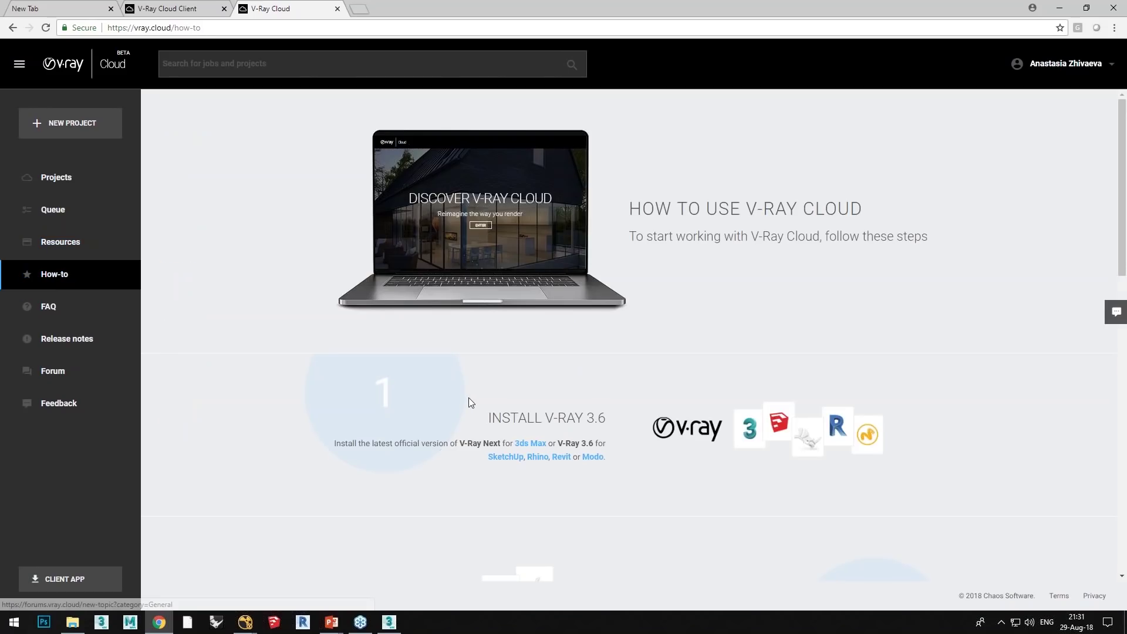
{"action": "scroll", "coordinate": [468, 397], "scroll_direction": "down", "scroll_amount": 4}
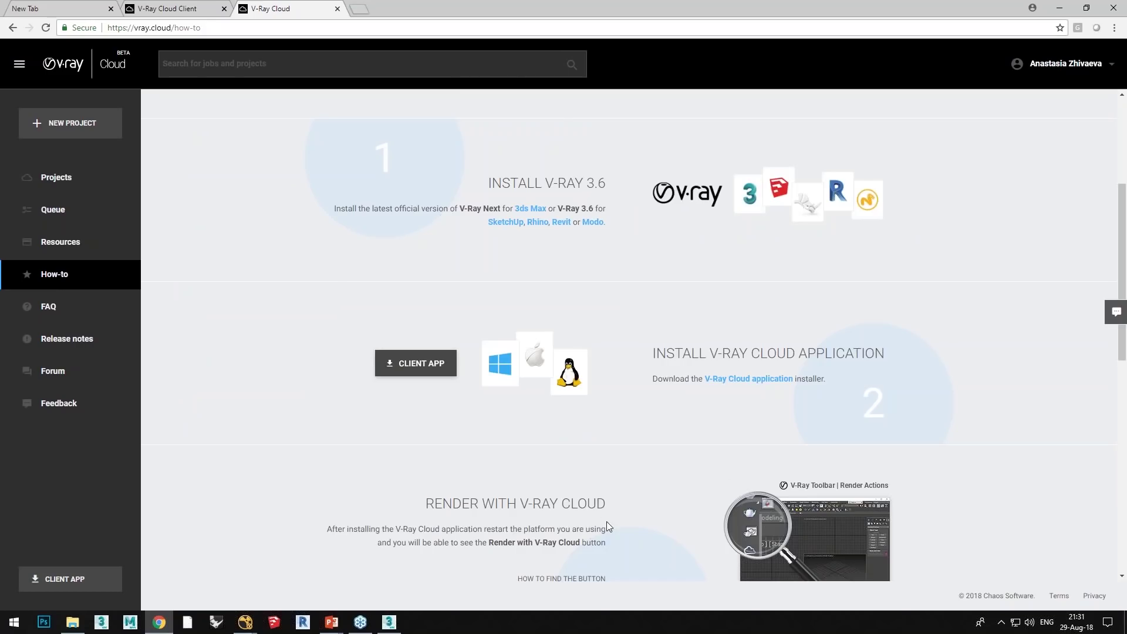
{"action": "scroll", "coordinate": [607, 521], "scroll_direction": "down", "scroll_amount": 6}
{"action": "scroll", "coordinate": [730, 461], "scroll_direction": "down", "scroll_amount": 5}
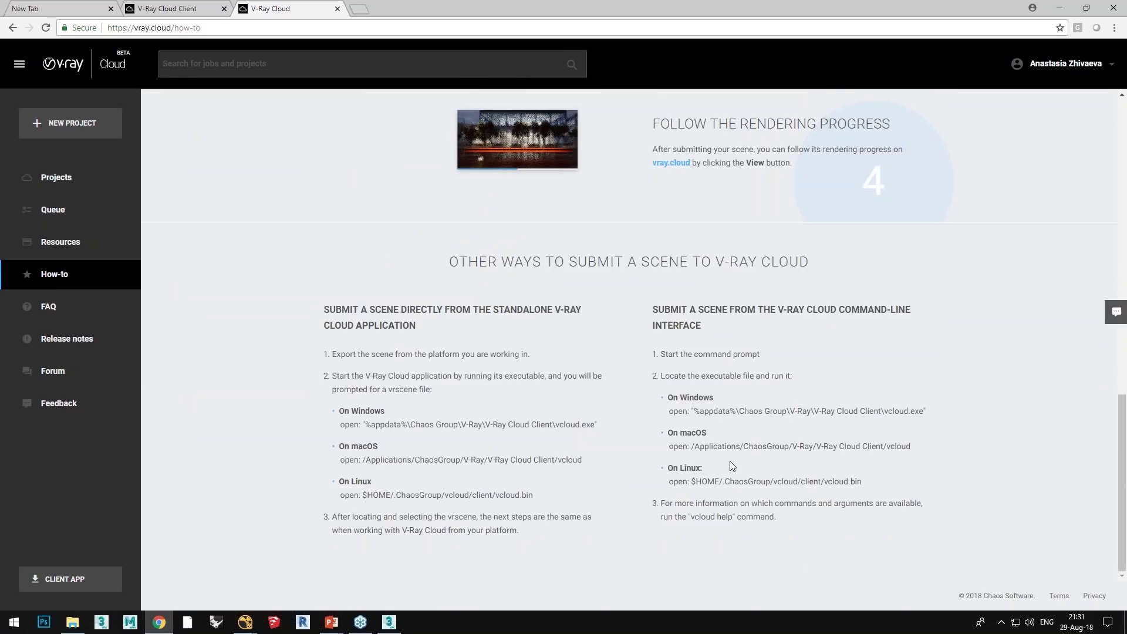
{"action": "scroll", "coordinate": [728, 462], "scroll_direction": "up", "scroll_amount": 14}
{"action": "scroll", "coordinate": [702, 471], "scroll_direction": "up", "scroll_amount": 2}
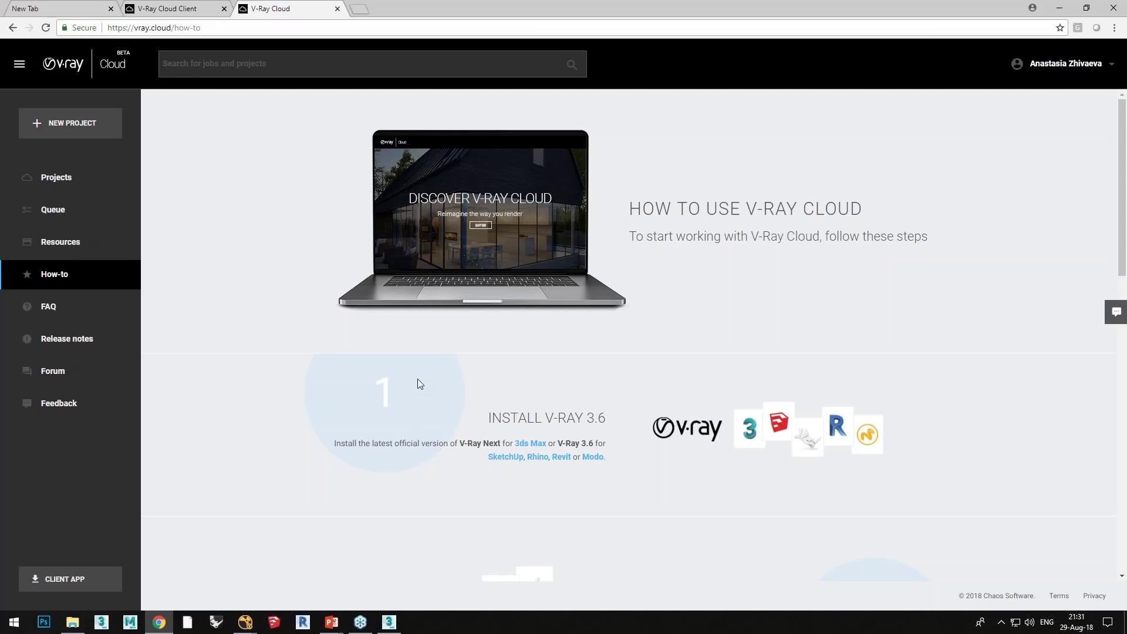
{"action": "left_click", "coordinate": [50, 308]}
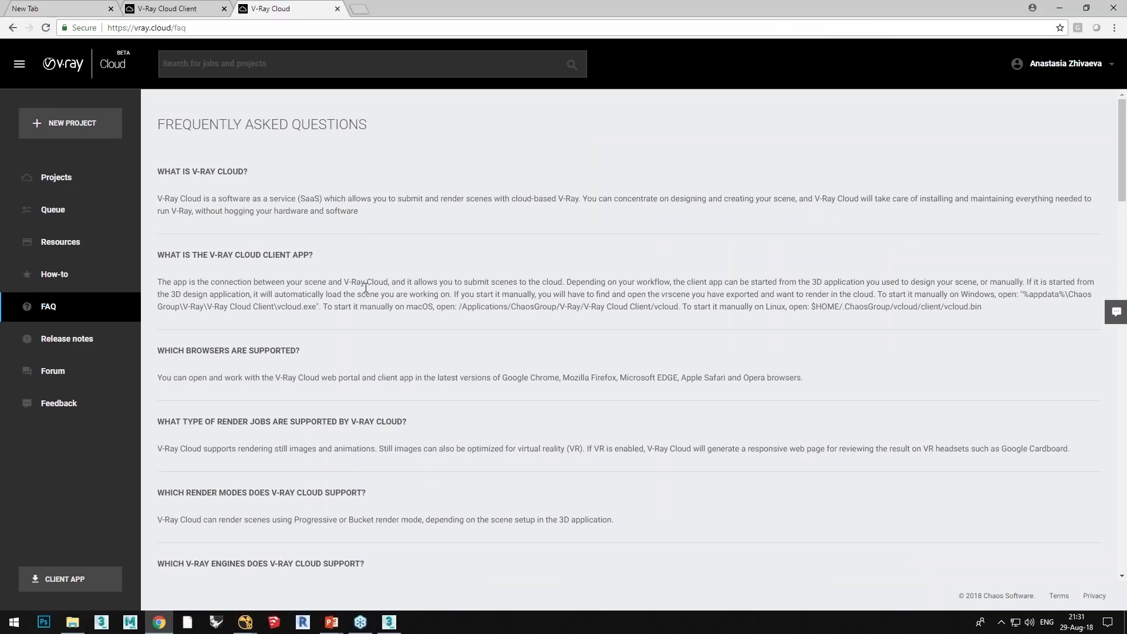
{"action": "scroll", "coordinate": [448, 420], "scroll_direction": "down", "scroll_amount": 8}
{"action": "scroll", "coordinate": [474, 450], "scroll_direction": "up", "scroll_amount": 8}
Step: Cancel the running Hangar_04.max_cloud render job in the Webinar project, leaving it Cancelled
{"action": "left_click", "coordinate": [58, 185]}
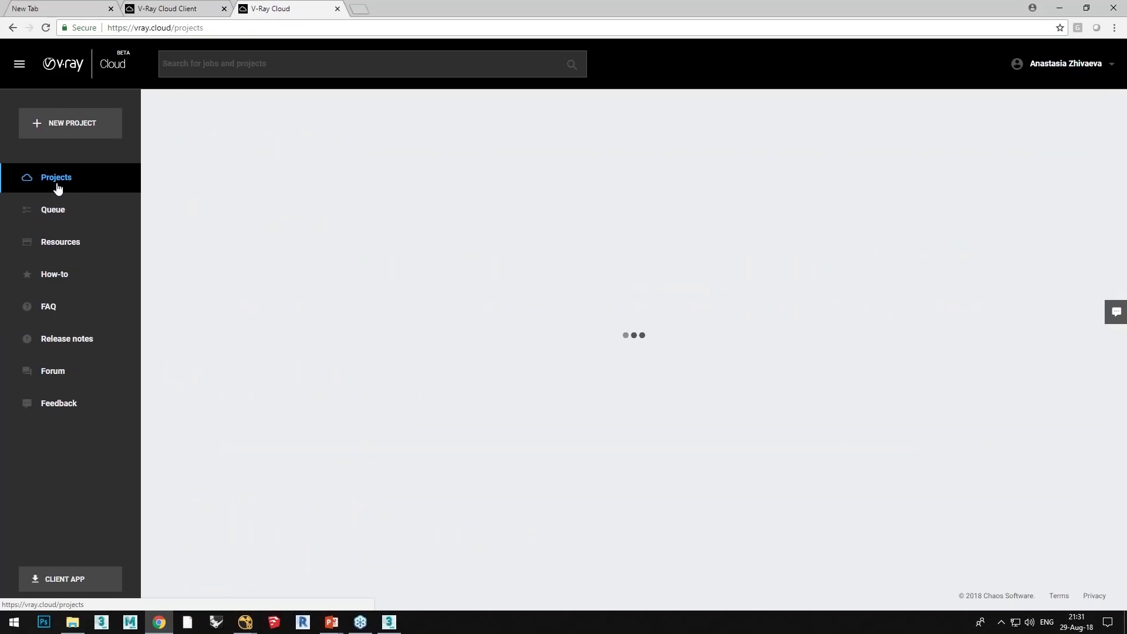
{"action": "left_click", "coordinate": [175, 9]}
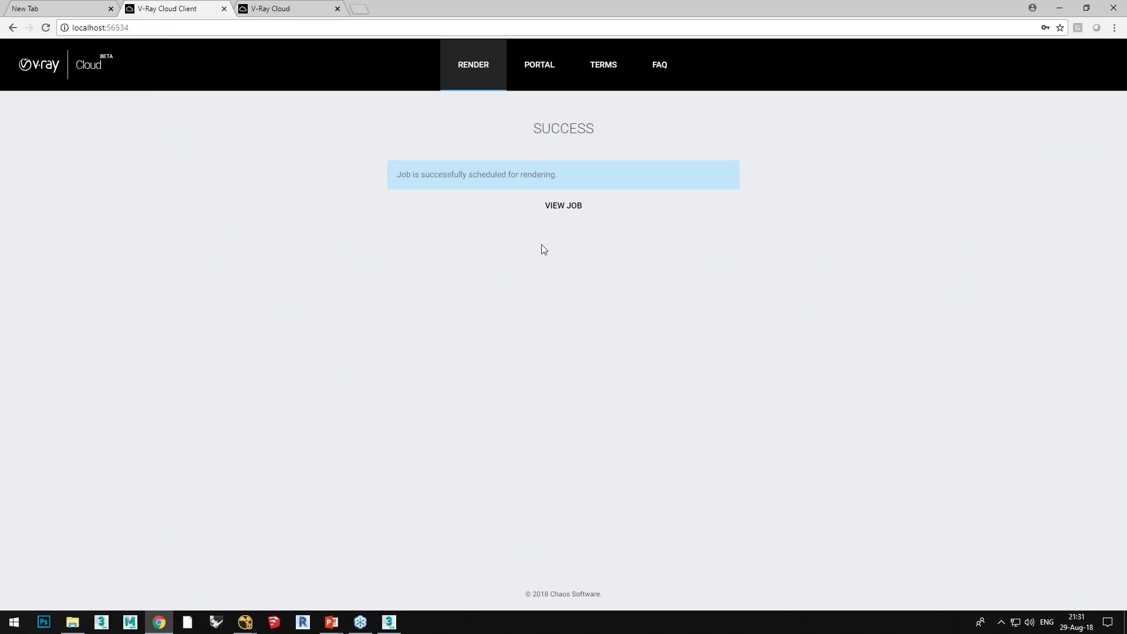
{"action": "left_click", "coordinate": [548, 206]}
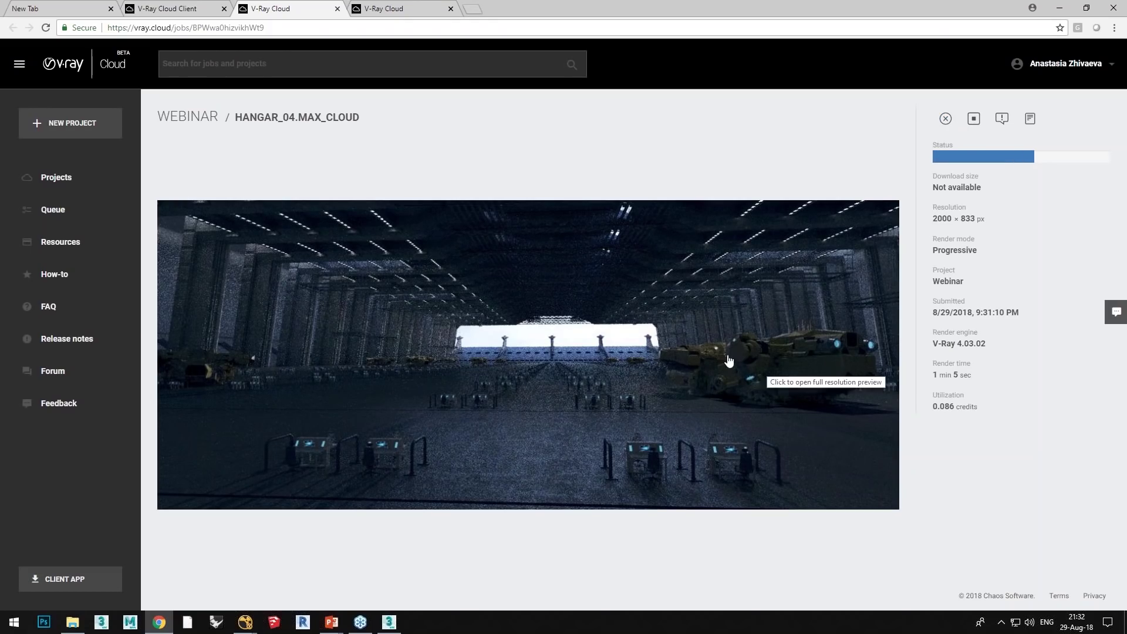
{"action": "left_click", "coordinate": [945, 125]}
{"action": "left_click", "coordinate": [934, 184]}
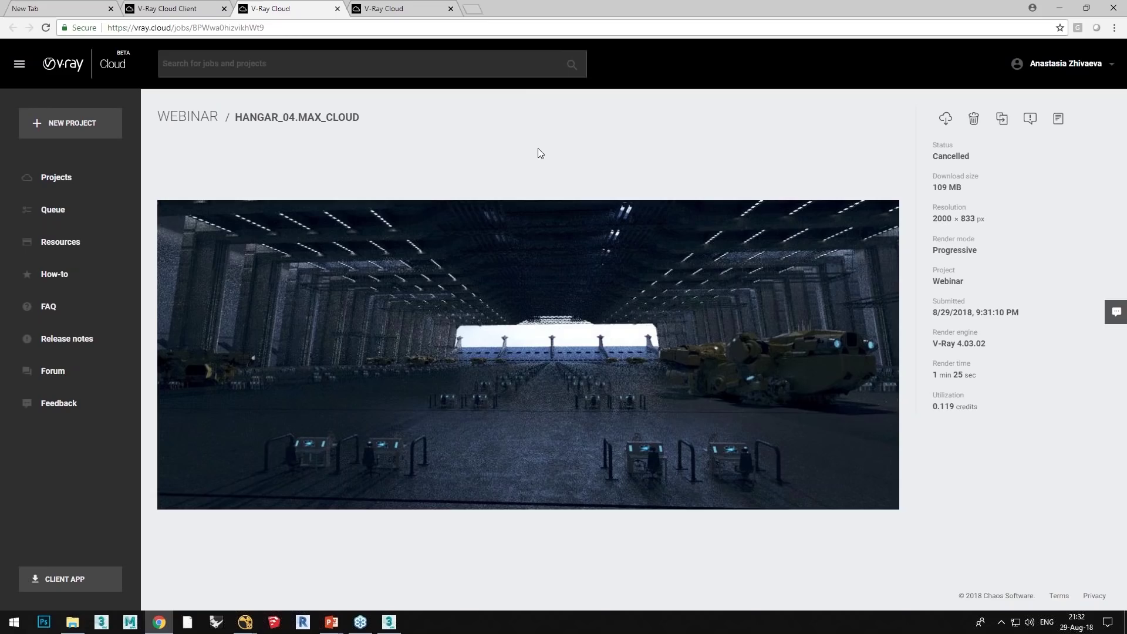
Step: Close the job page, minimize Chrome and advance the slide show to 'Rendering speed up using DR'
{"action": "left_click", "coordinate": [338, 9]}
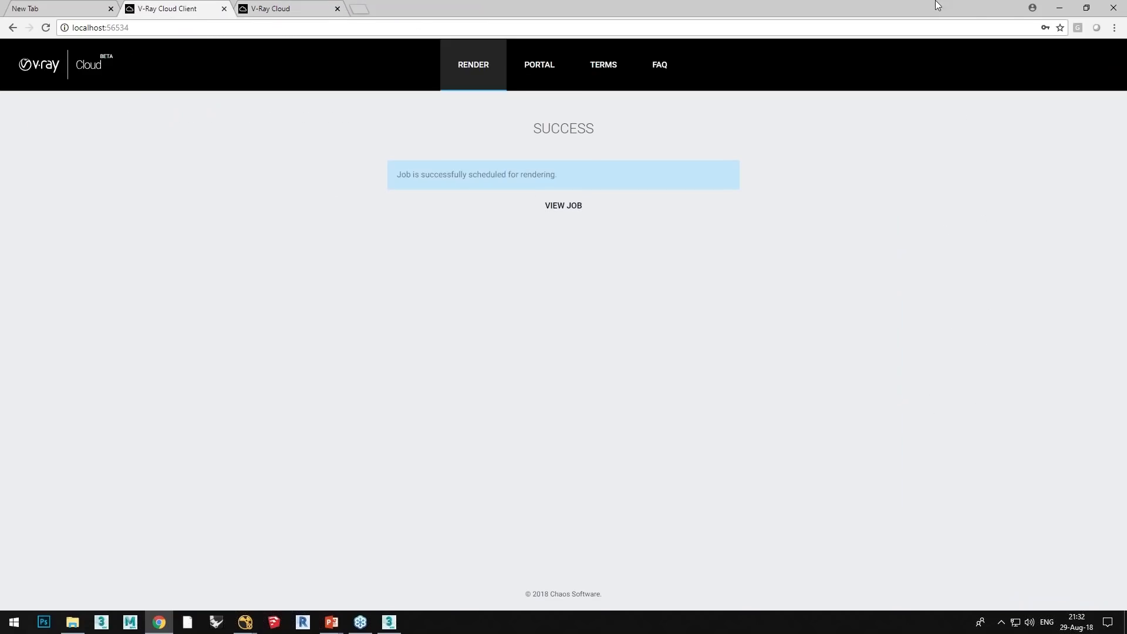
{"action": "left_click", "coordinate": [1062, 7]}
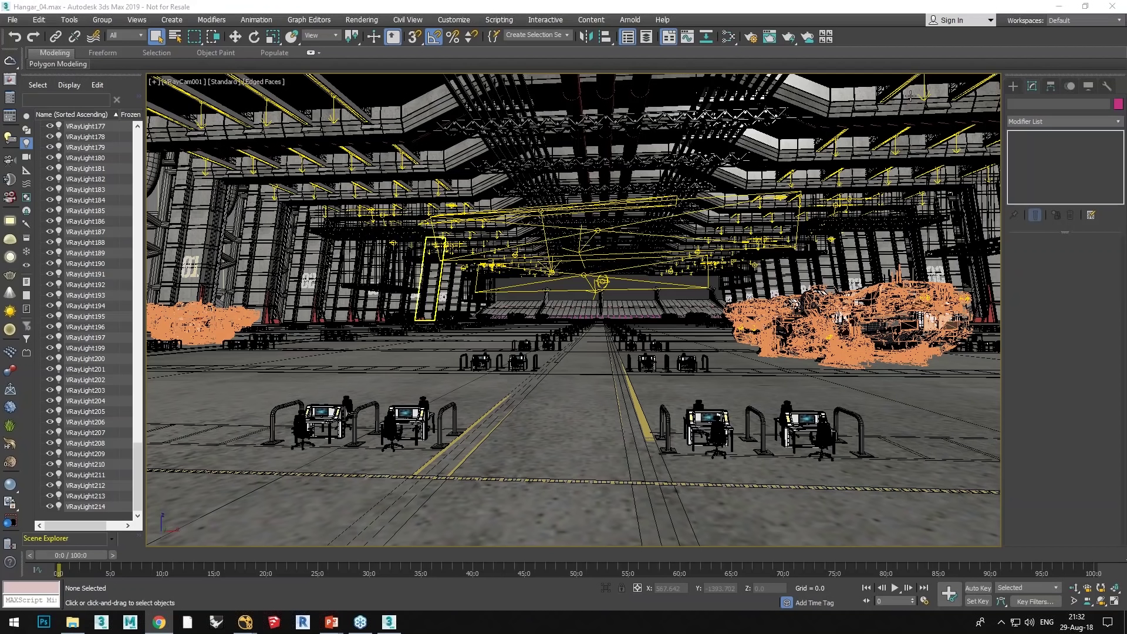
{"action": "key", "text": "alt+Tab"}
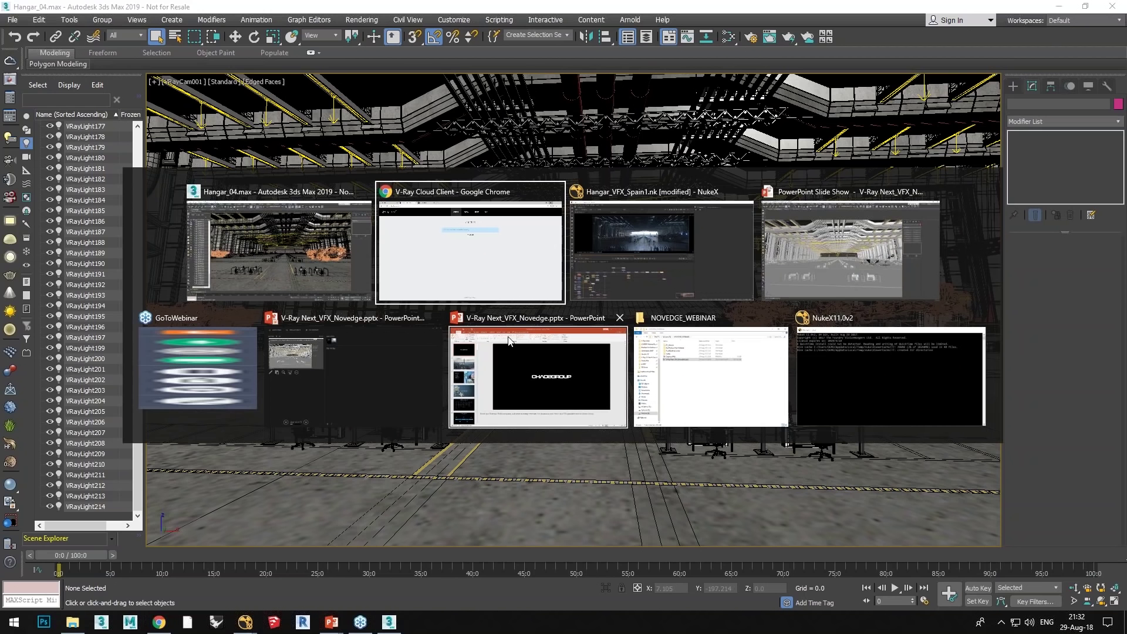
{"action": "left_click", "coordinate": [817, 258]}
{"action": "key", "text": "Right"}
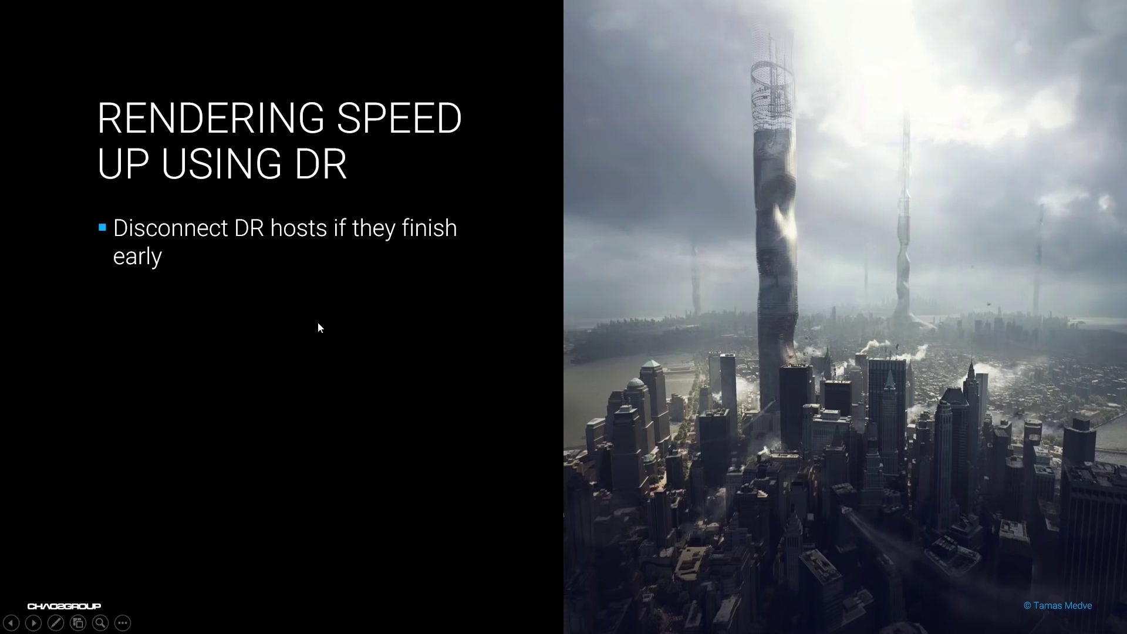
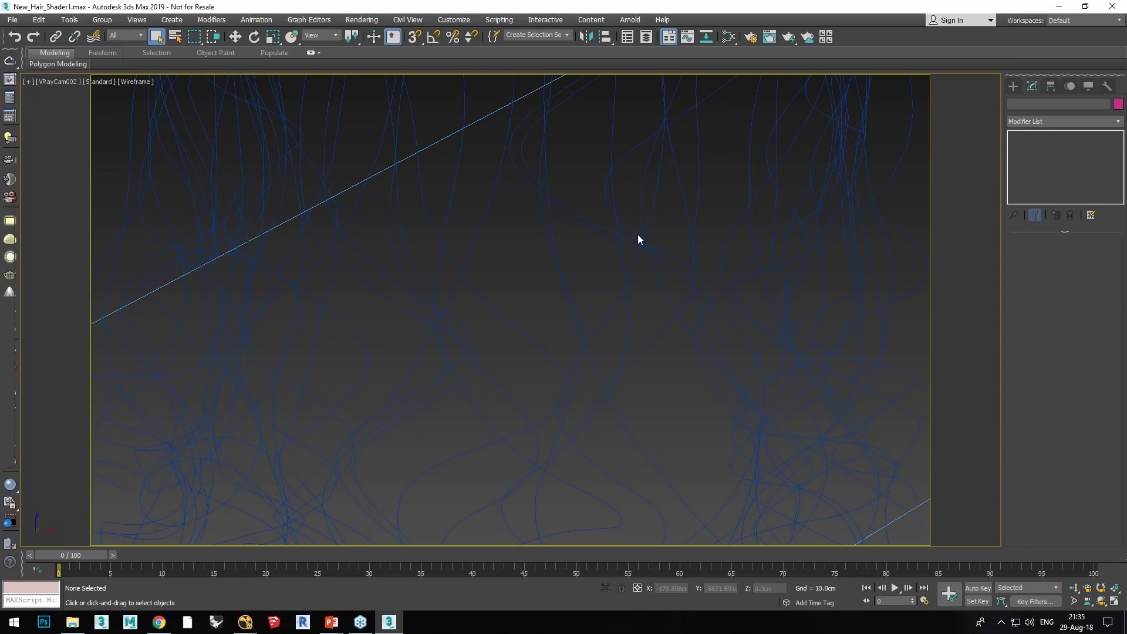
Step: Select VRayProxy001 and start an interactive V-Ray render, enlarging it to 907 by 509
{"action": "left_click", "coordinate": [639, 245]}
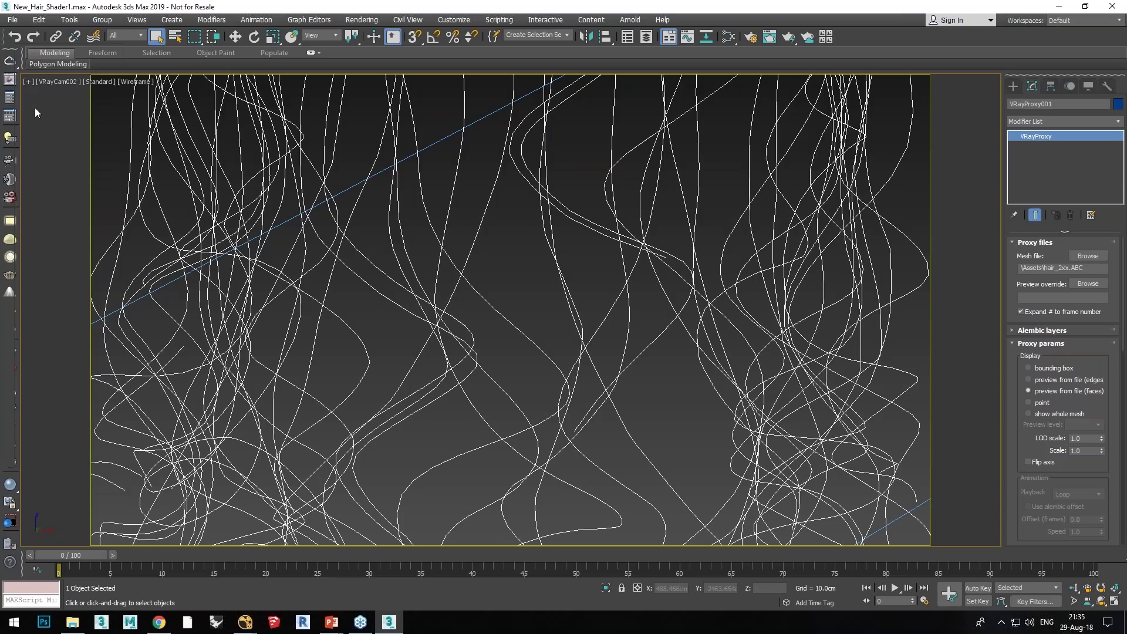
{"action": "left_click", "coordinate": [10, 78]}
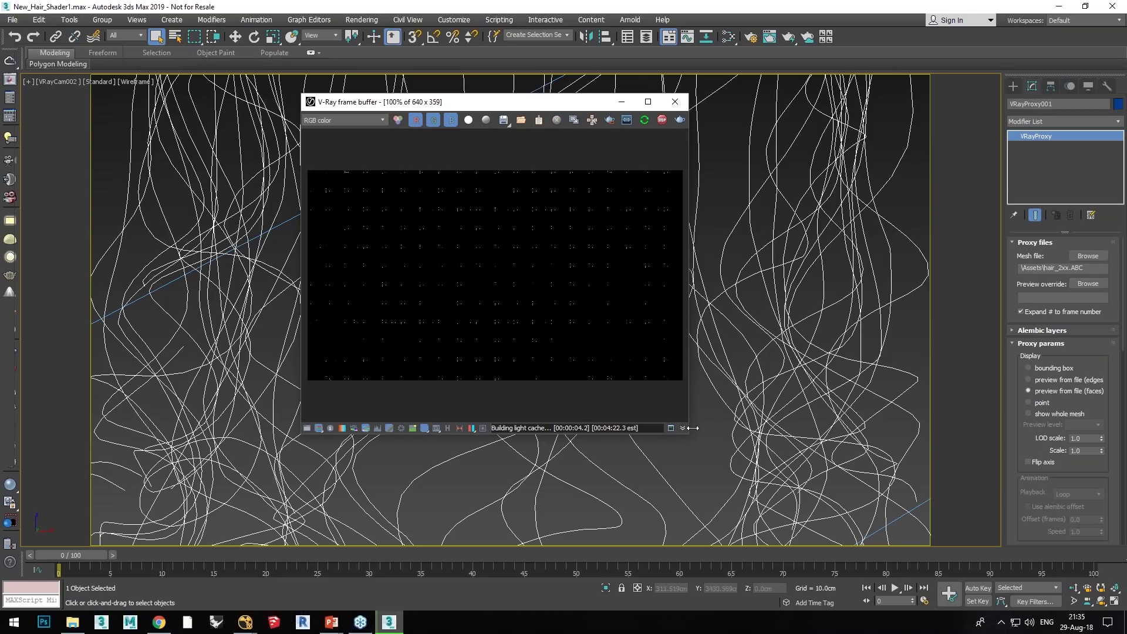
{"action": "left_click_drag", "start_coordinate": [687, 434], "coordinate": [843, 486]}
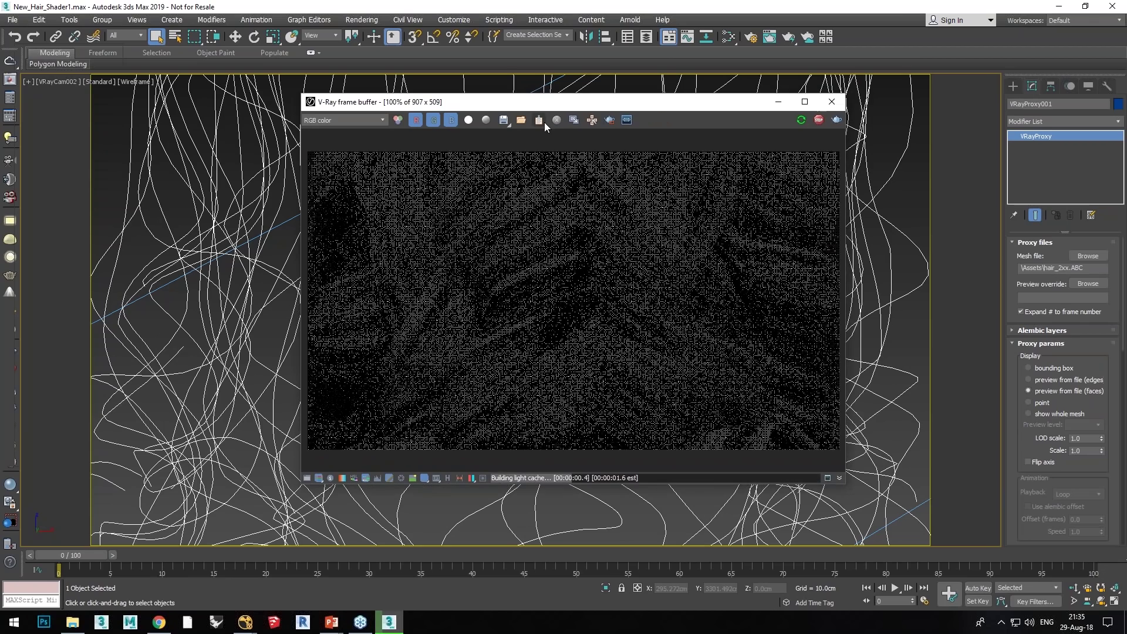
{"action": "left_click_drag", "start_coordinate": [554, 103], "coordinate": [698, 111]}
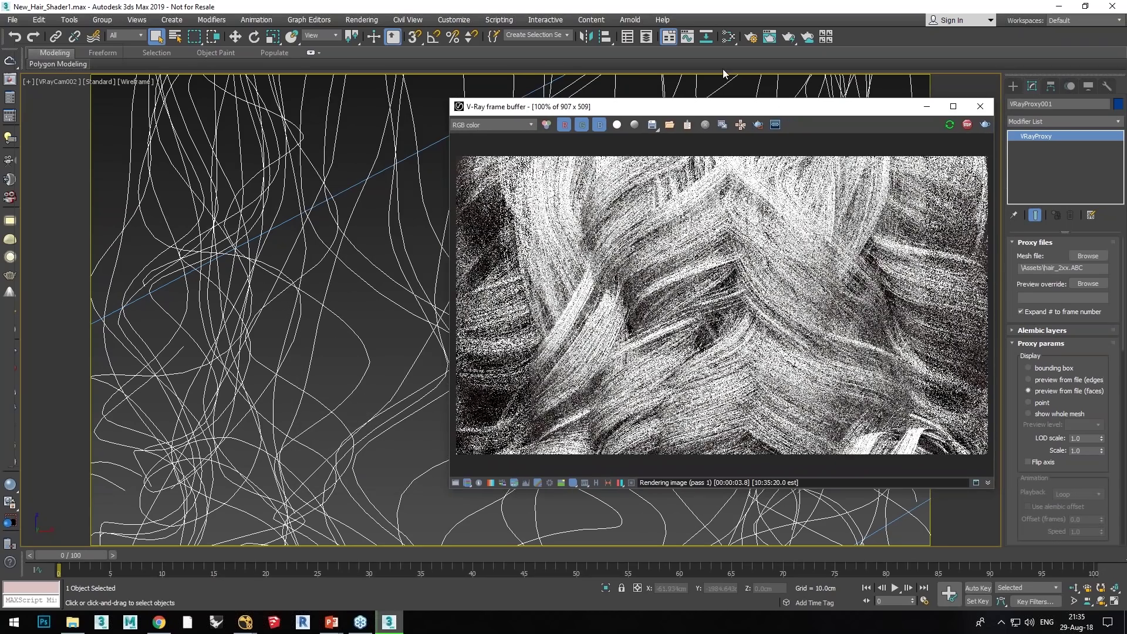
Step: Open the Slate Material Editor and arrange it beside the render window
{"action": "left_click", "coordinate": [728, 37]}
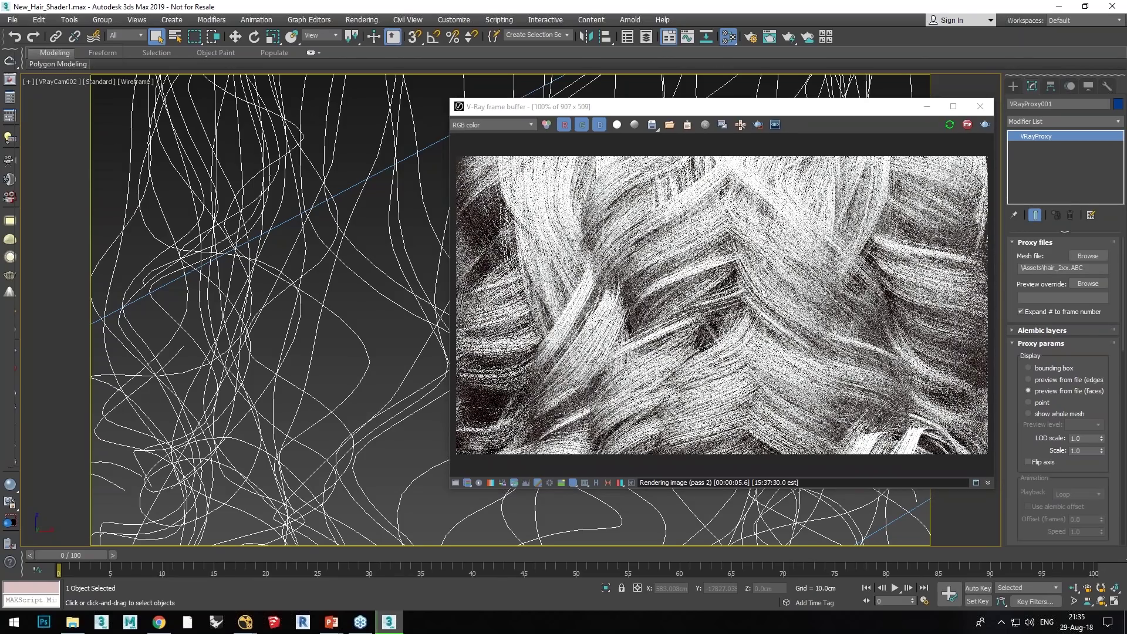
{"action": "left_click_drag", "start_coordinate": [101, 149], "coordinate": [222, 111]}
{"action": "left_click_drag", "start_coordinate": [535, 107], "coordinate": [578, 105]}
{"action": "left_click_drag", "start_coordinate": [293, 107], "coordinate": [328, 109]}
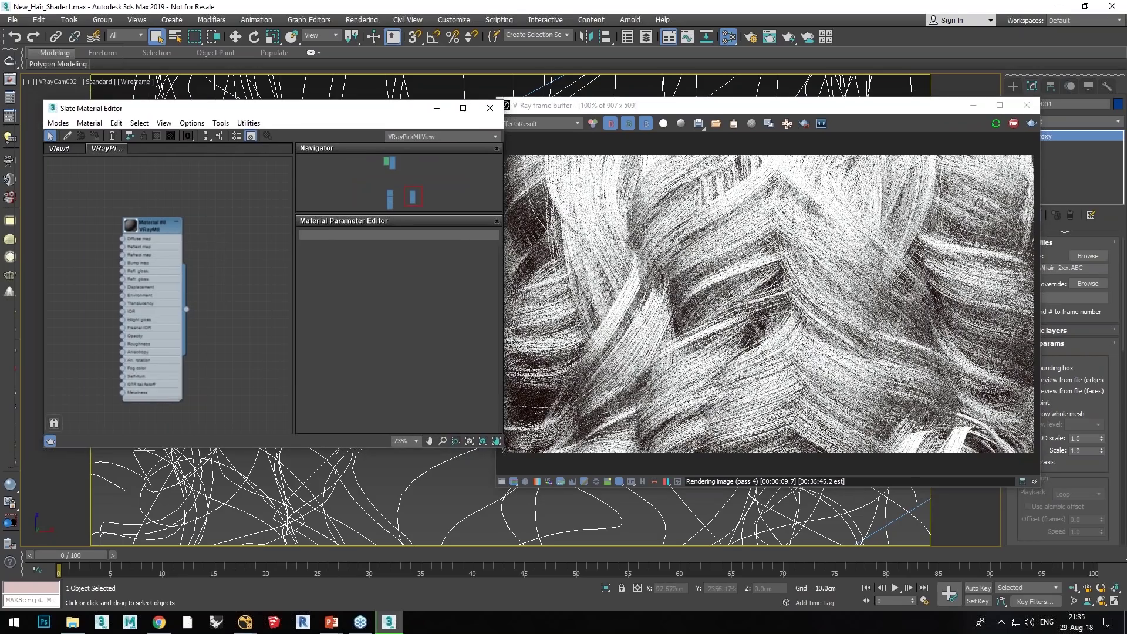
Step: Add a VRayHairNextMtl node from Materials > V-Ray and open its parameters
{"action": "middle_click_drag", "start_coordinate": [287, 286], "coordinate": [216, 246]}
{"action": "right_click", "coordinate": [224, 246]}
{"action": "mouse_move", "coordinate": [246, 257]}
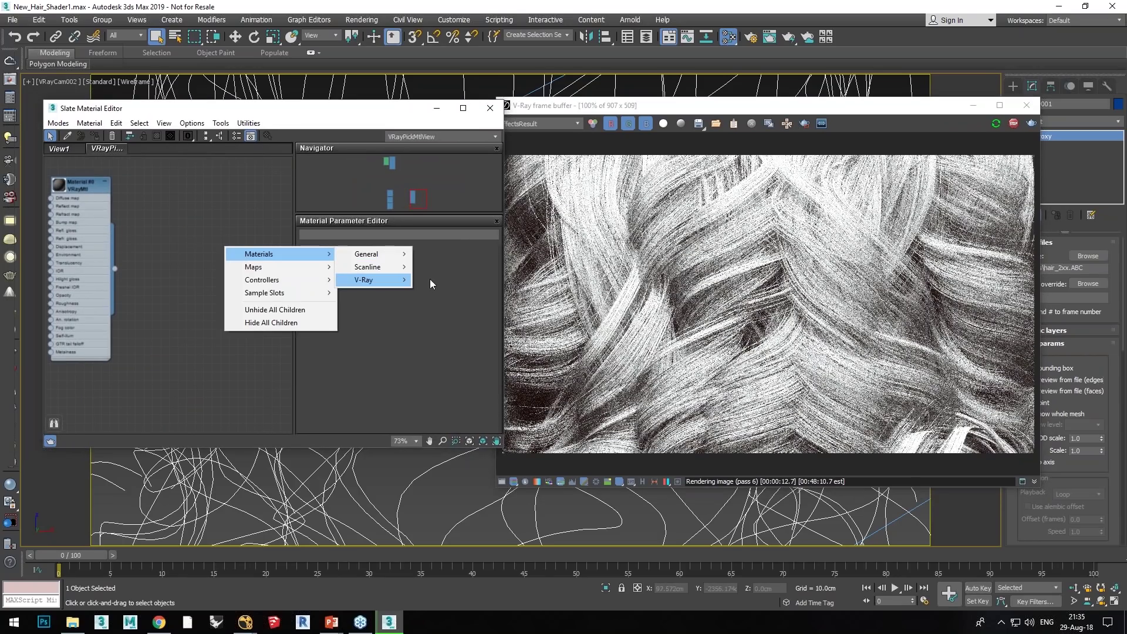
{"action": "mouse_move", "coordinate": [412, 285]}
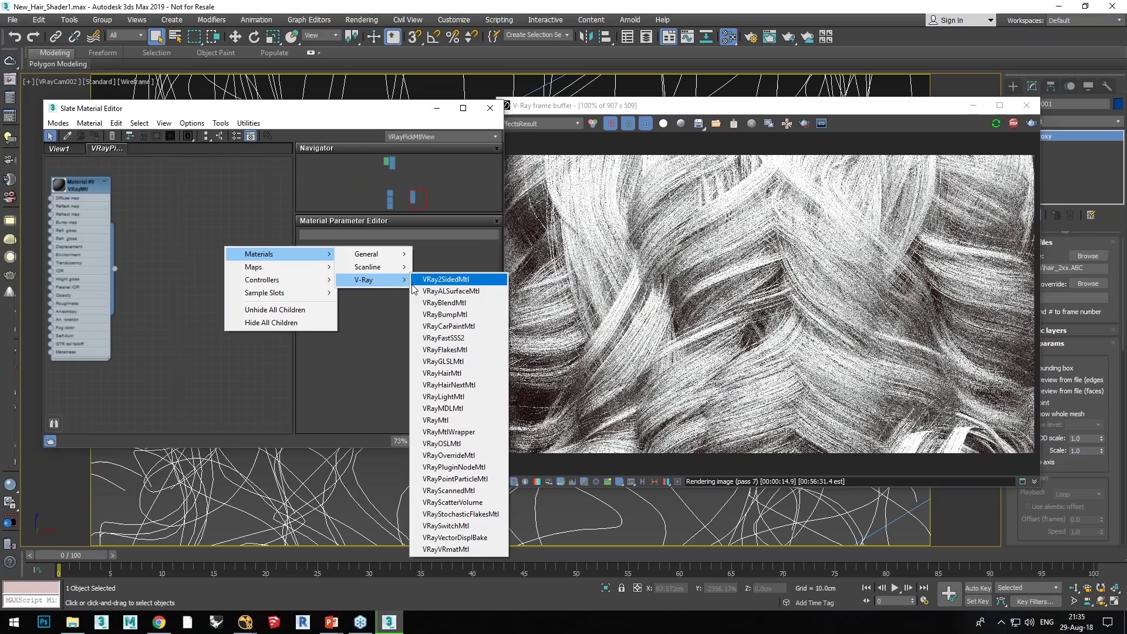
{"action": "left_click", "coordinate": [443, 387]}
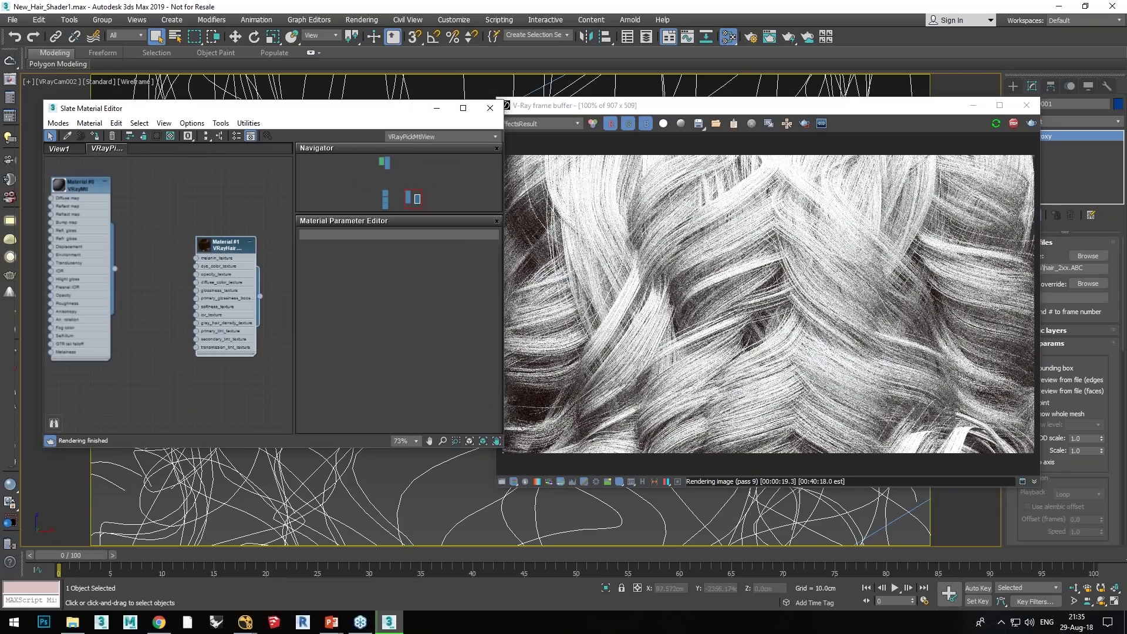
{"action": "double_click", "coordinate": [225, 245]}
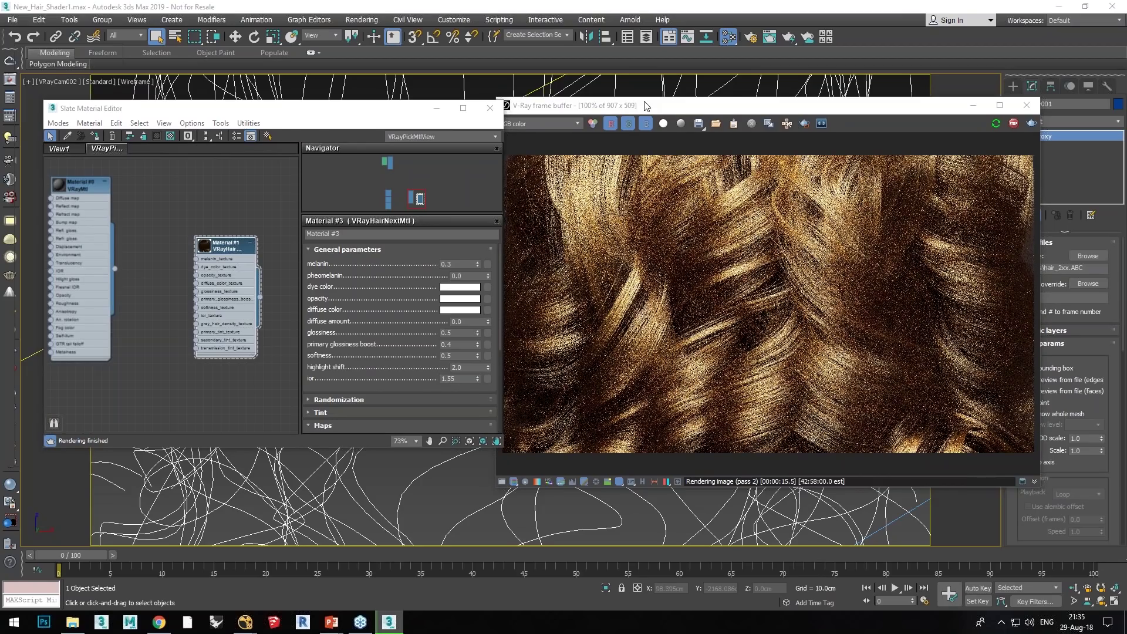
Step: Enable Region render and restrict the interactive render to the image's left strip
{"action": "left_click_drag", "start_coordinate": [646, 106], "coordinate": [665, 115]}
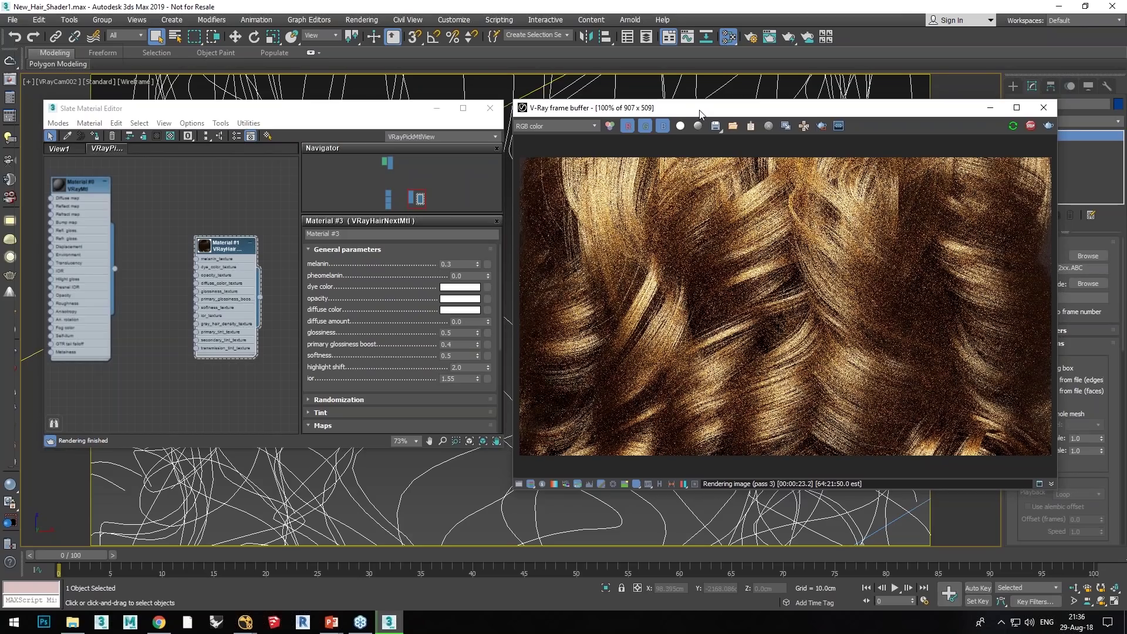
{"action": "left_click", "coordinate": [821, 126]}
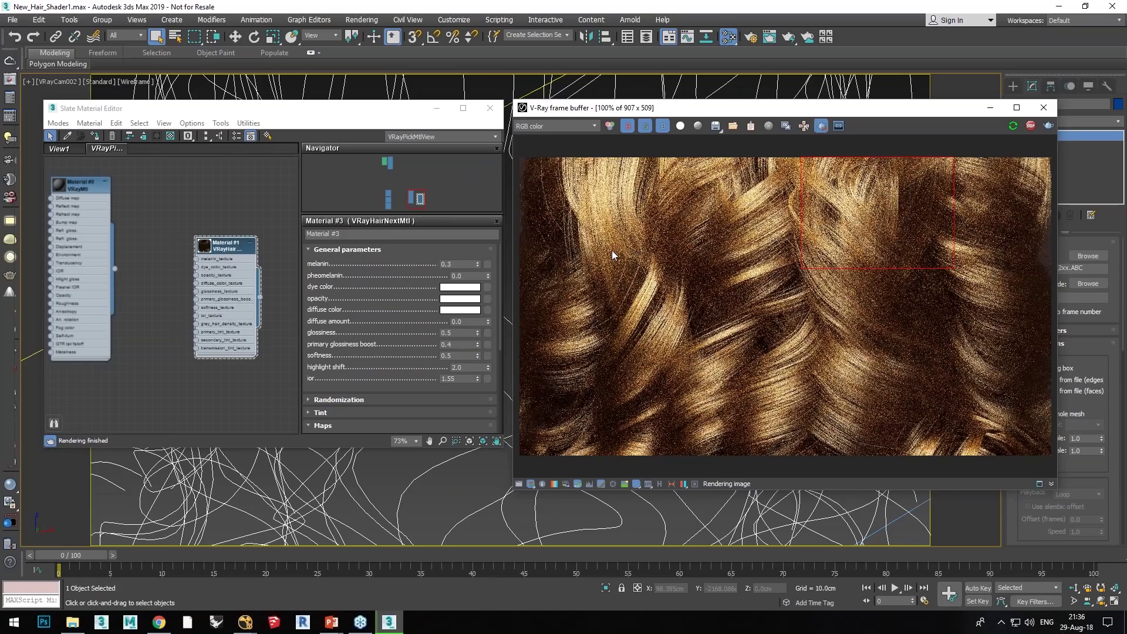
{"action": "key", "text": "shift+q"}
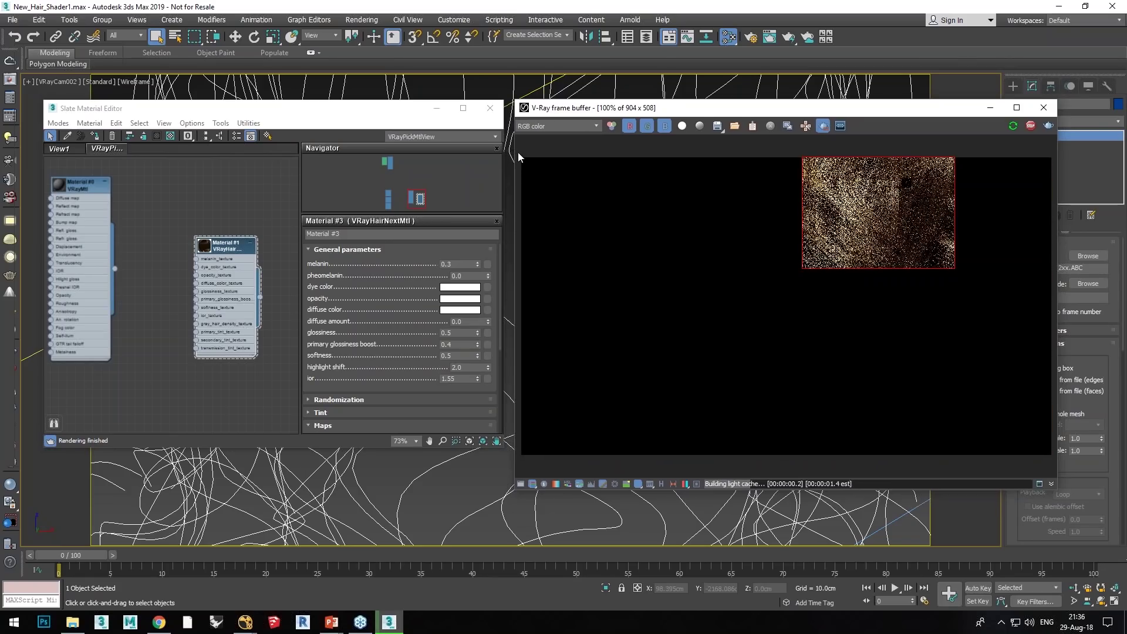
{"action": "left_click_drag", "start_coordinate": [522, 161], "coordinate": [622, 458]}
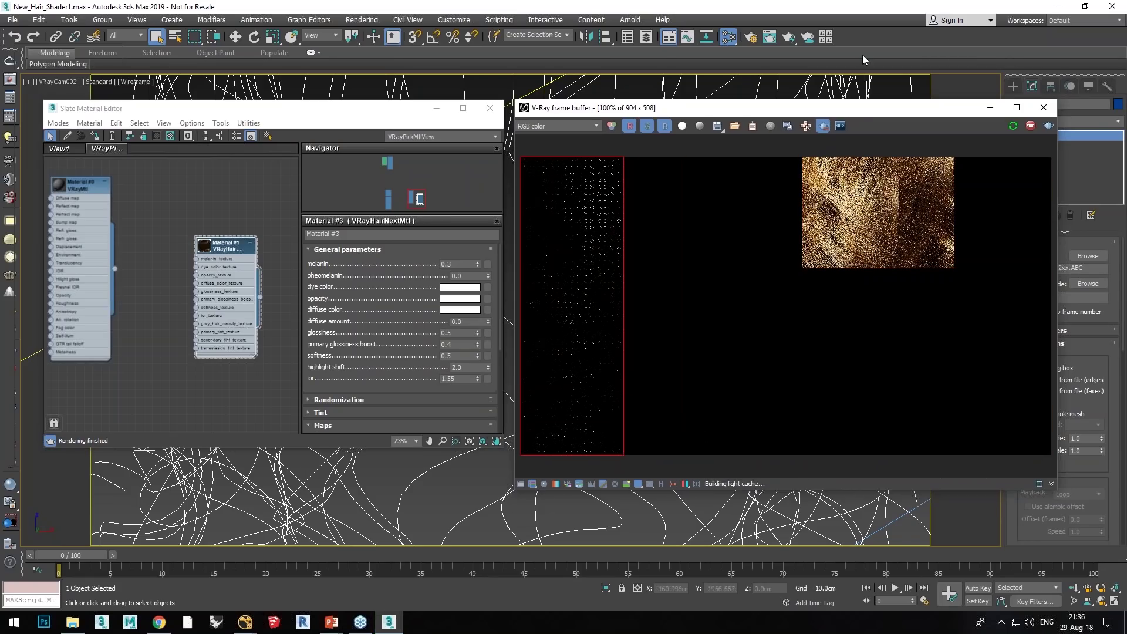
{"action": "left_click", "coordinate": [823, 127]}
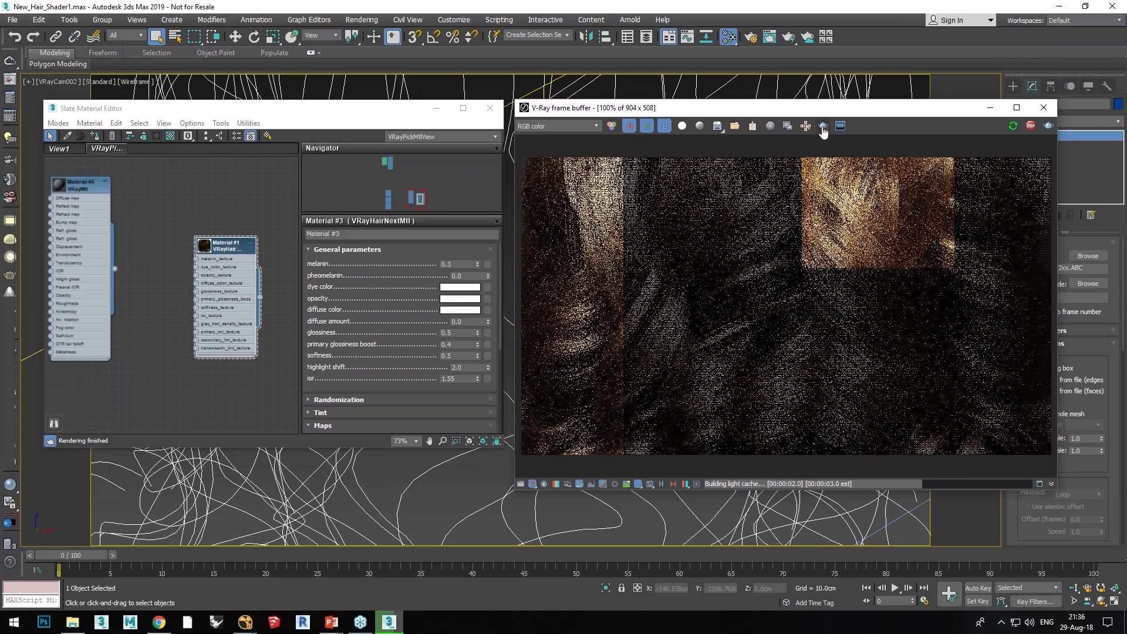
{"action": "left_click", "coordinate": [824, 127]}
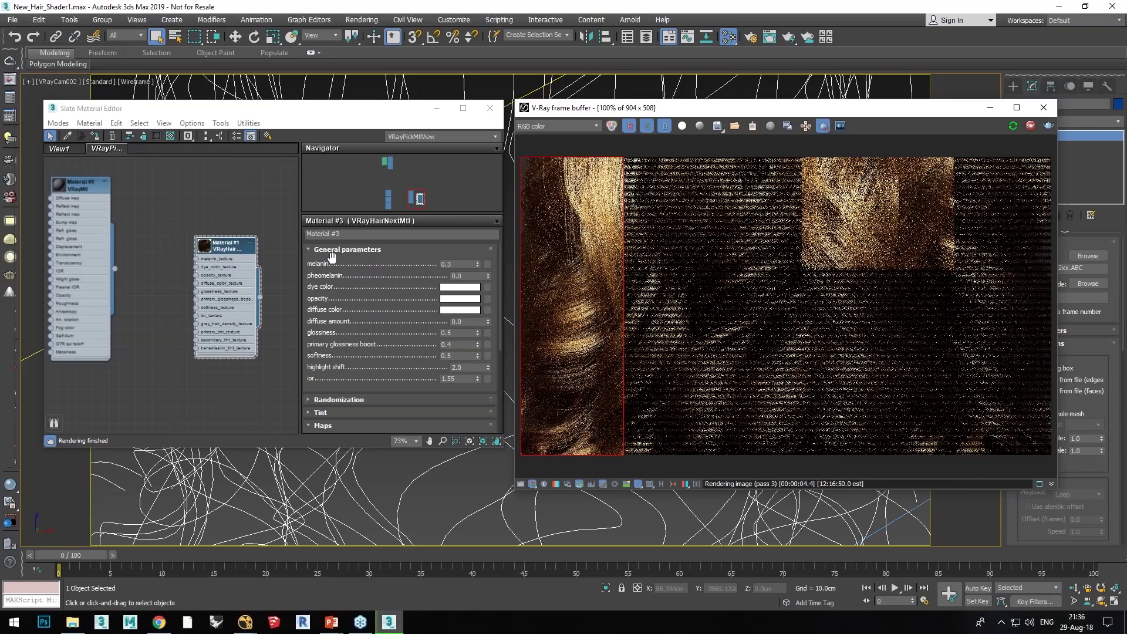
Step: Set the hair material's melanin to 0.8
{"action": "left_click_drag", "start_coordinate": [333, 268], "coordinate": [331, 270]}
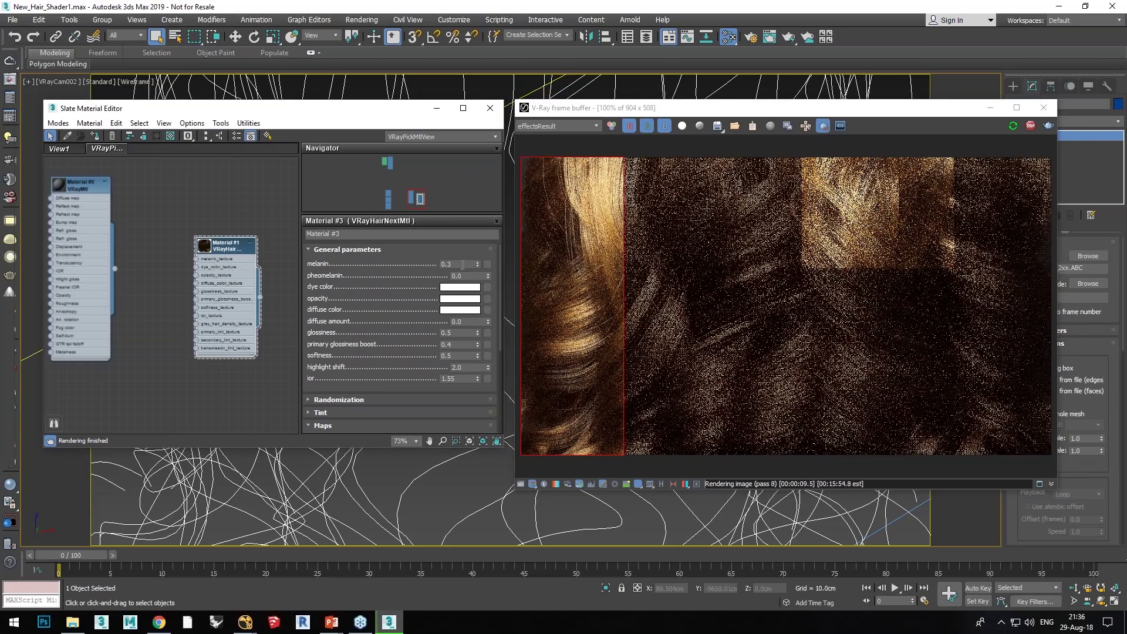
{"action": "left_click", "coordinate": [459, 264]}
{"action": "key", "text": "Return"}
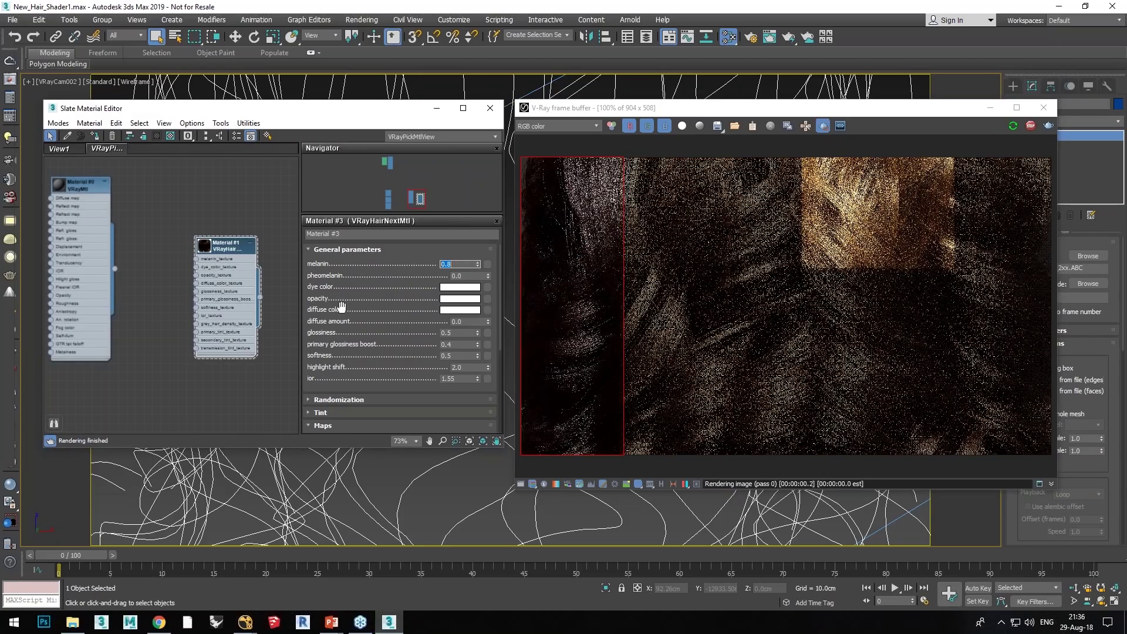
Step: Render the second strip with melanin set to 0.2
{"action": "left_click", "coordinate": [608, 181]}
{"action": "left_click_drag", "start_coordinate": [617, 157], "coordinate": [713, 450]}
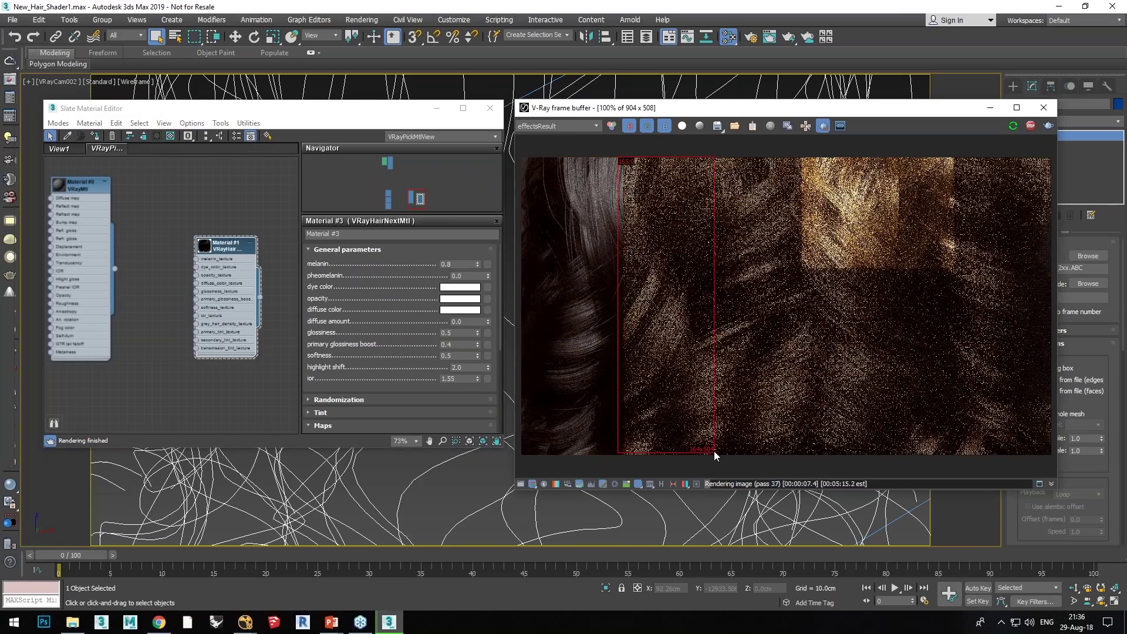
{"action": "left_click", "coordinate": [470, 263]}
{"action": "type", "text": "0.2"}
{"action": "key", "text": "Return"}
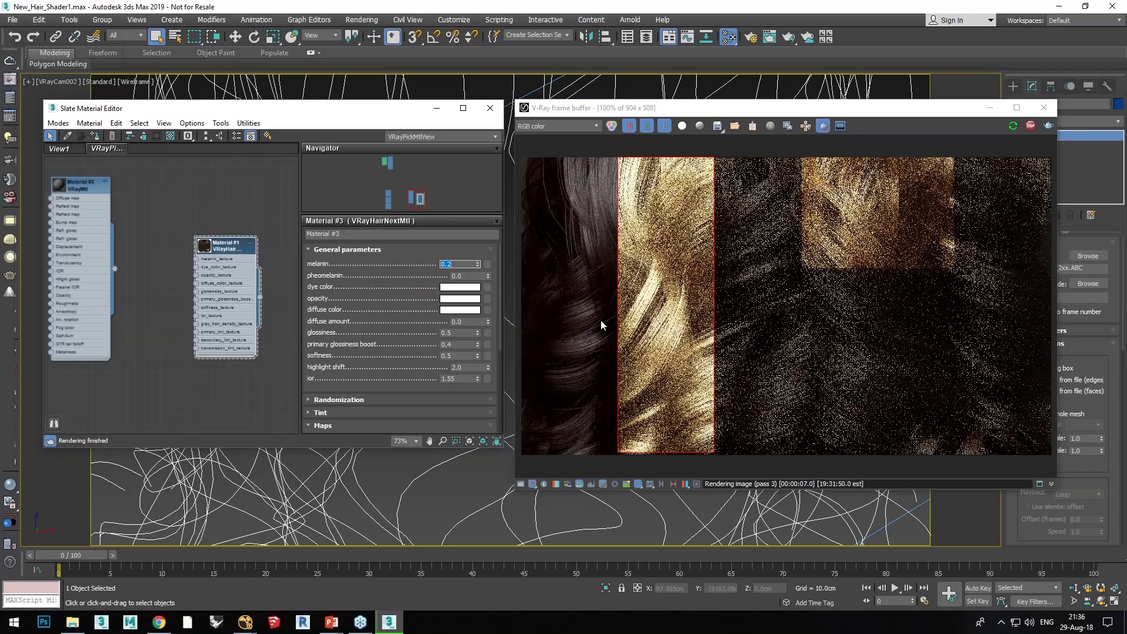
Step: Render the third strip with melanin set to 0.5
{"action": "left_click", "coordinate": [707, 156]}
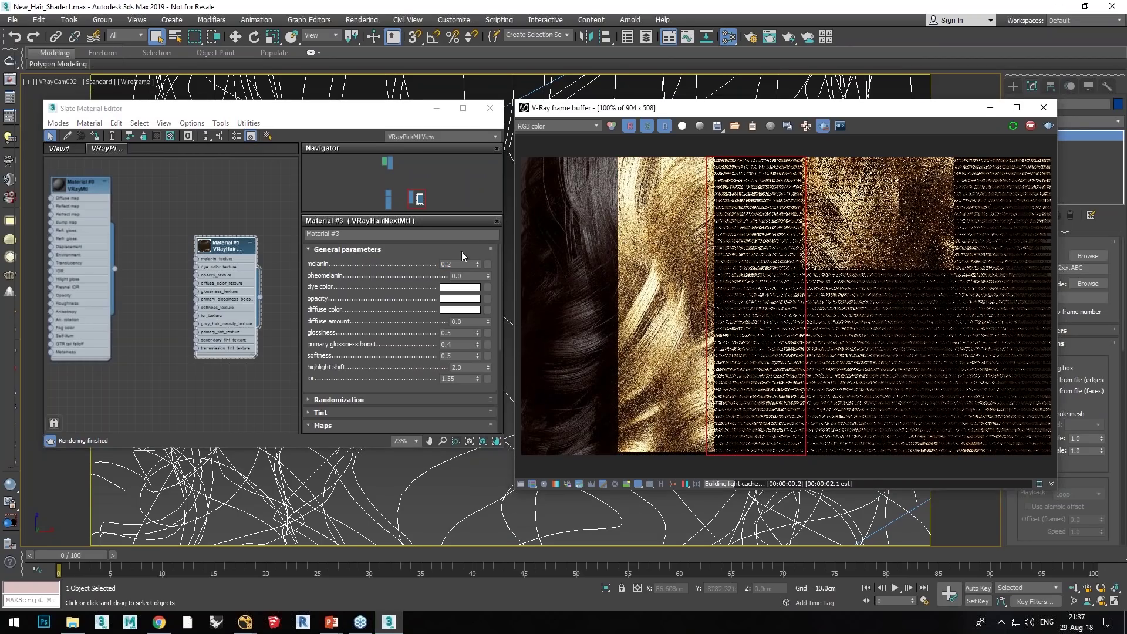
{"action": "double_click", "coordinate": [451, 264]}
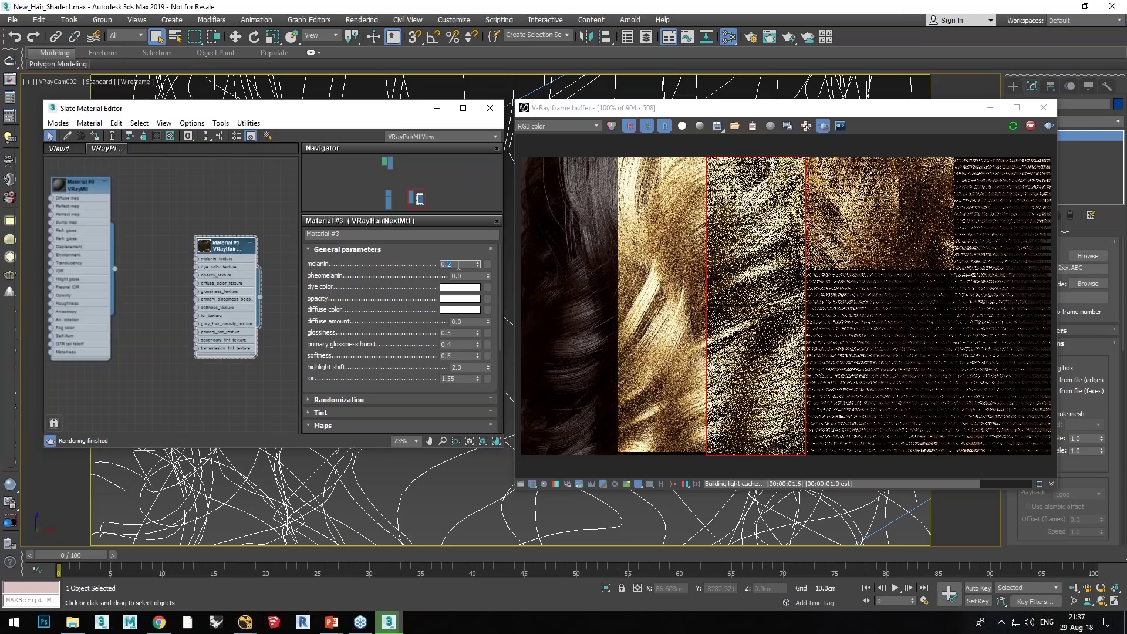
{"action": "type", "text": "0.5"}
{"action": "key", "text": "Return"}
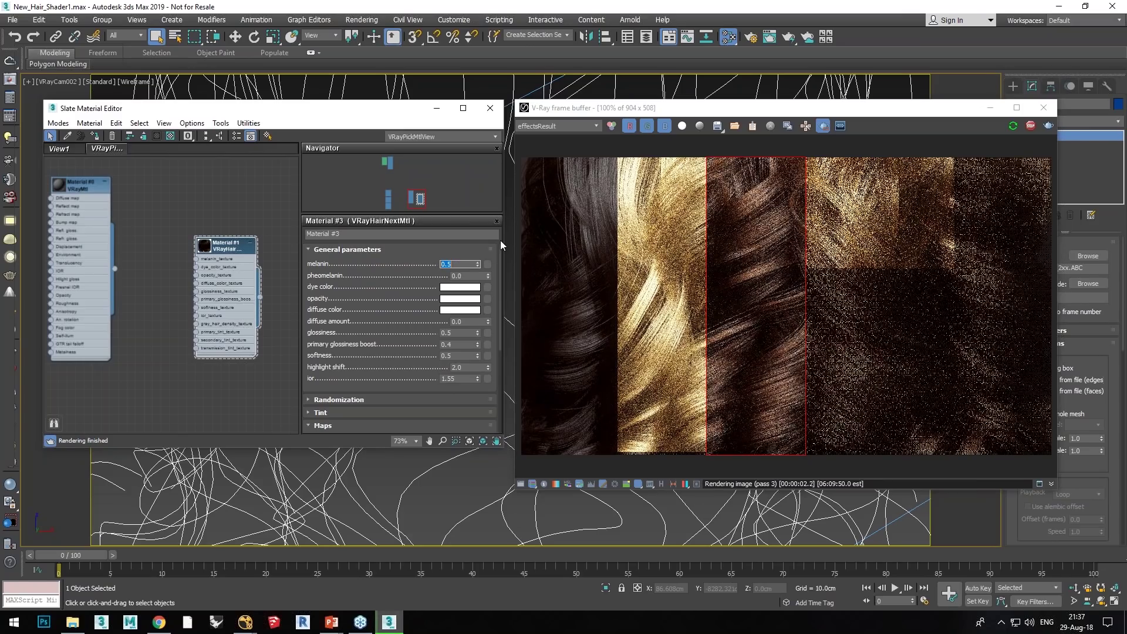
{"action": "left_click_drag", "start_coordinate": [380, 288], "coordinate": [392, 280]}
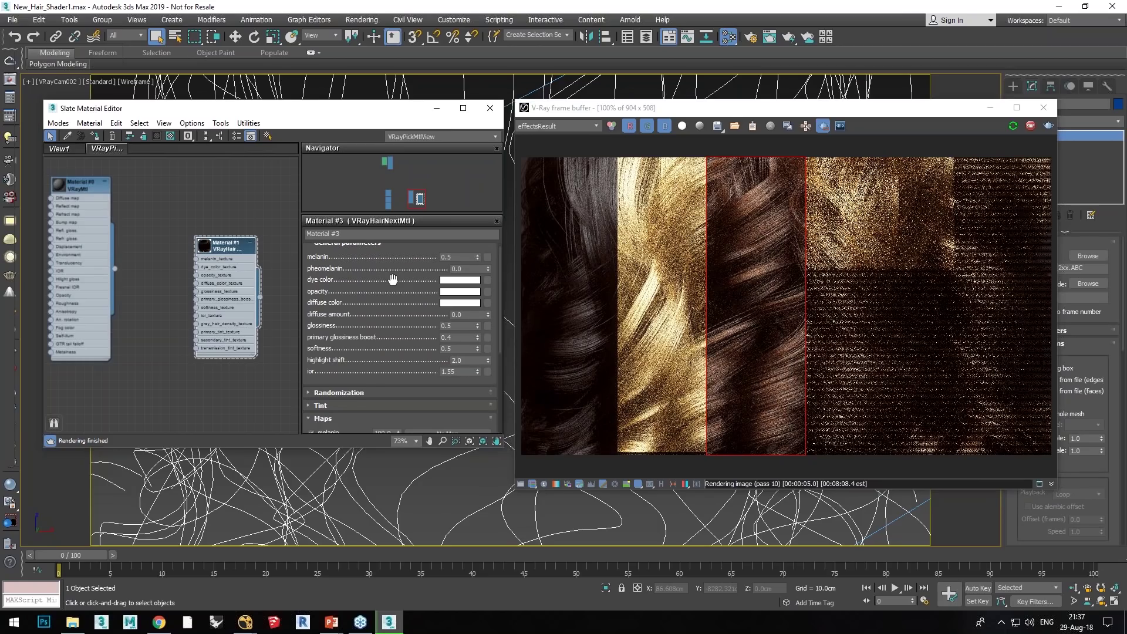
{"action": "left_click", "coordinate": [804, 157]}
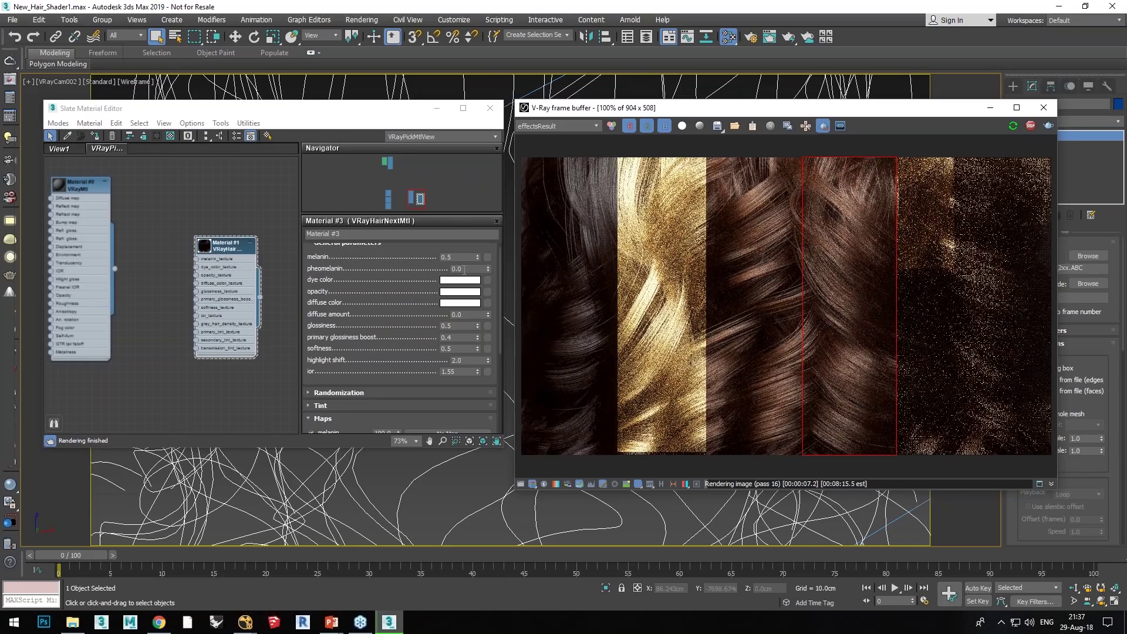
Step: Set pheomelanin to 0.9 and render it in the fifth strip
{"action": "double_click", "coordinate": [456, 268]}
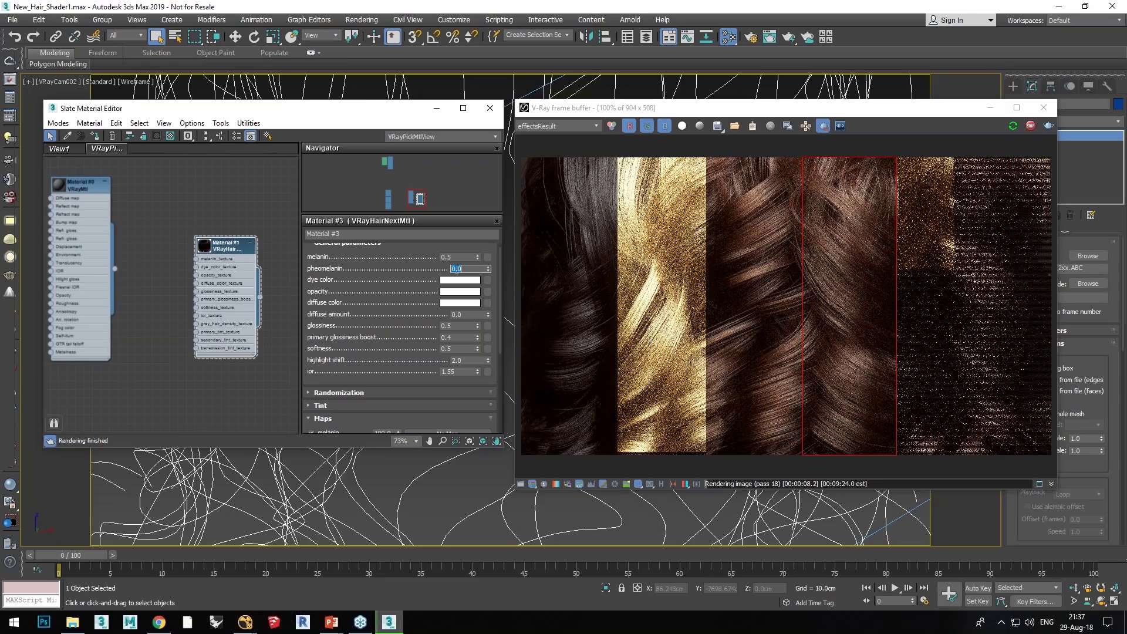
{"action": "type", "text": "0."}
{"action": "key", "text": "Return"}
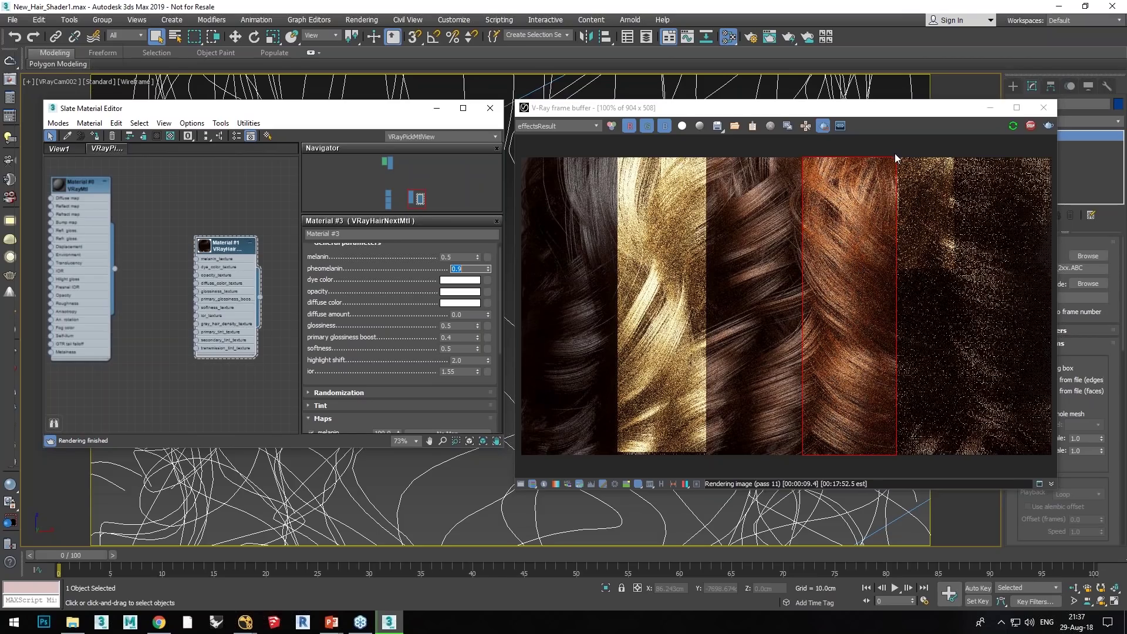
{"action": "mouse_move", "coordinate": [895, 157]}
{"action": "left_mouse_down"}
{"action": "mouse_move", "coordinate": [938, 424]}
{"action": "mouse_move", "coordinate": [981, 461]}
{"action": "left_mouse_up"}
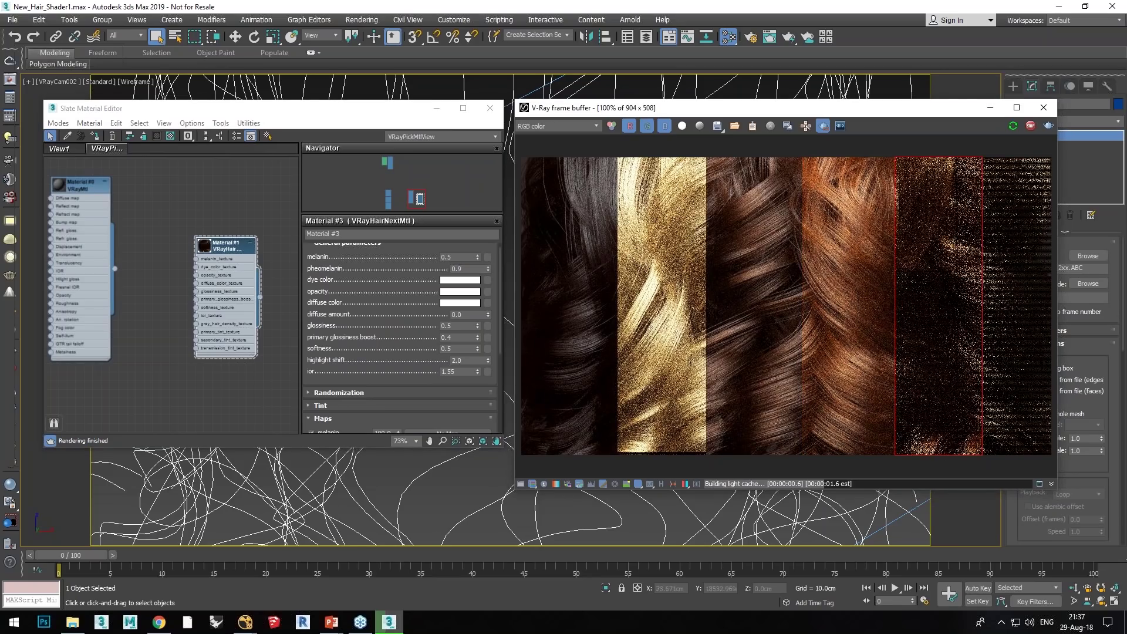
Step: Set melanin to 0.8 and render it in the rightmost strip
{"action": "double_click", "coordinate": [449, 257]}
{"action": "type", "text": "0.8"}
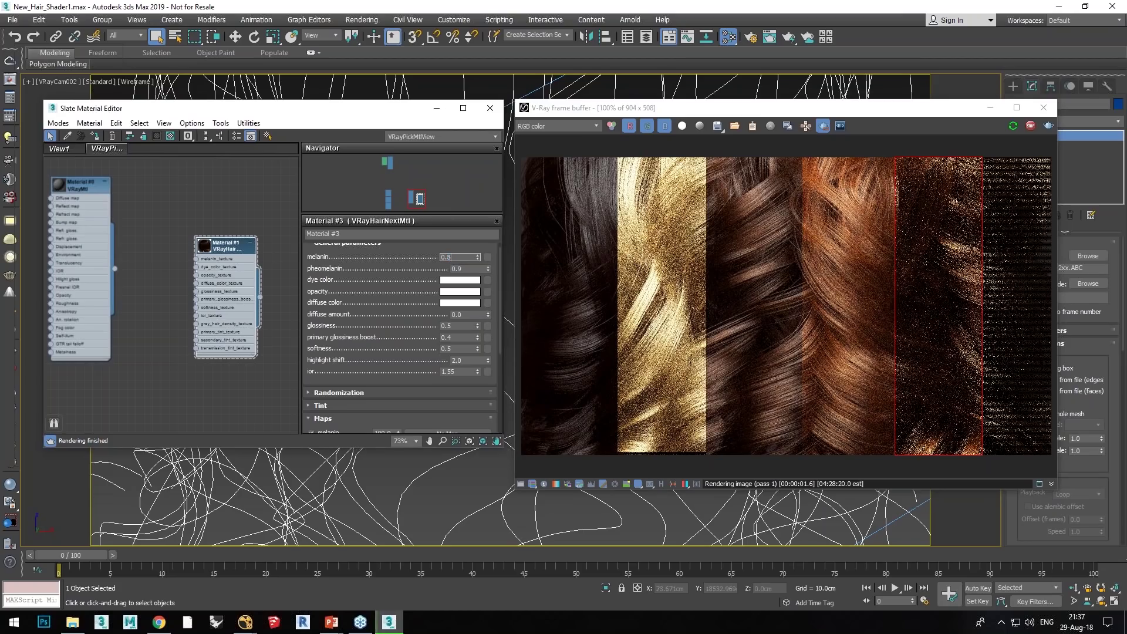
{"action": "key", "text": "Return"}
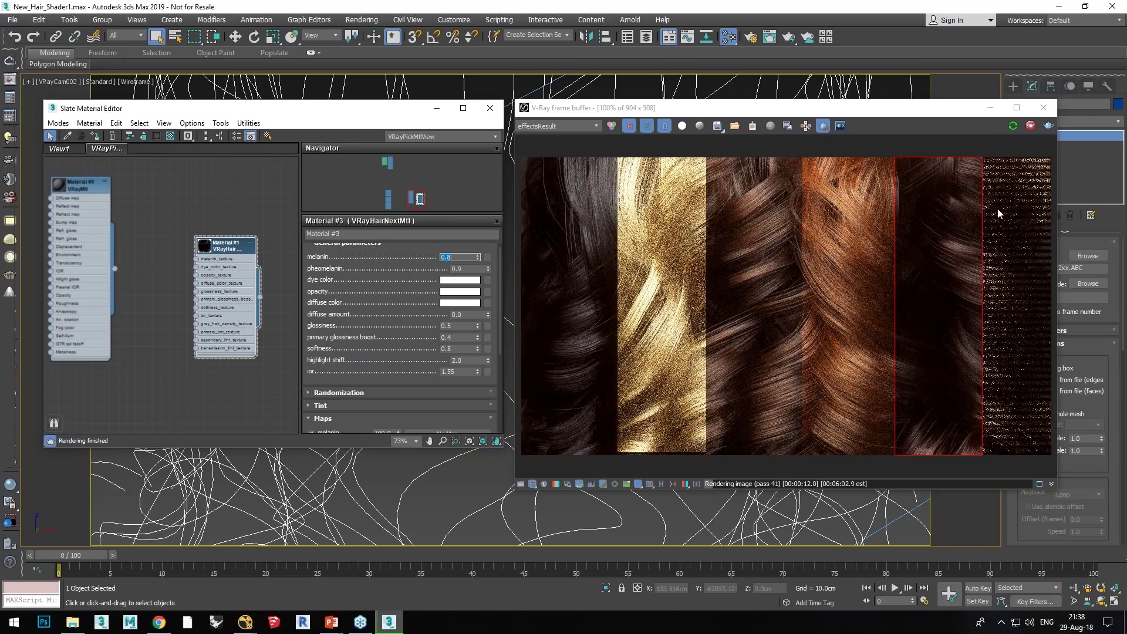
{"action": "left_click_drag", "start_coordinate": [973, 154], "coordinate": [1050, 455]}
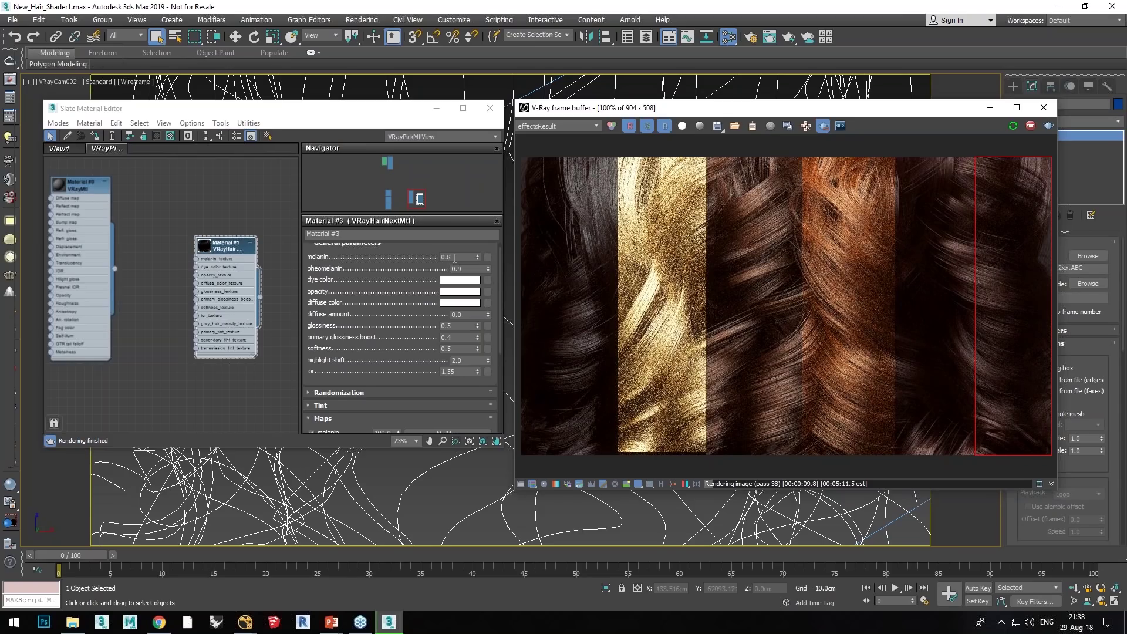
Step: Change the hair material to pheomelanin 0.0 and melanin 0.1
{"action": "double_click", "coordinate": [461, 268]}
{"action": "type", "text": "0"}
{"action": "key", "text": "Return"}
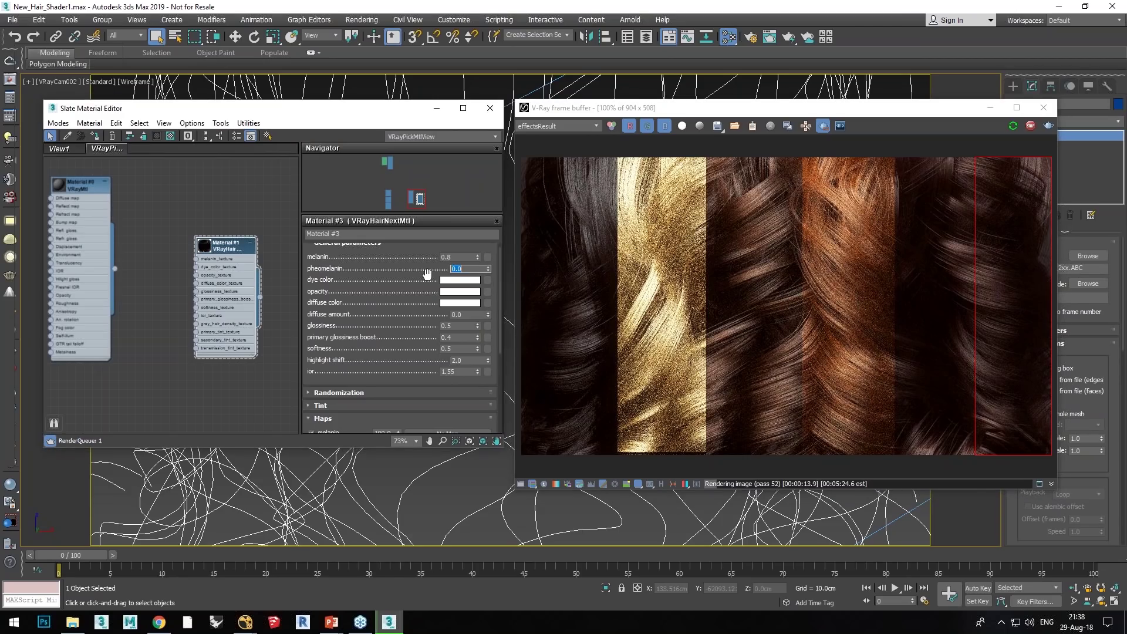
{"action": "left_click_drag", "start_coordinate": [452, 257], "coordinate": [447, 257]}
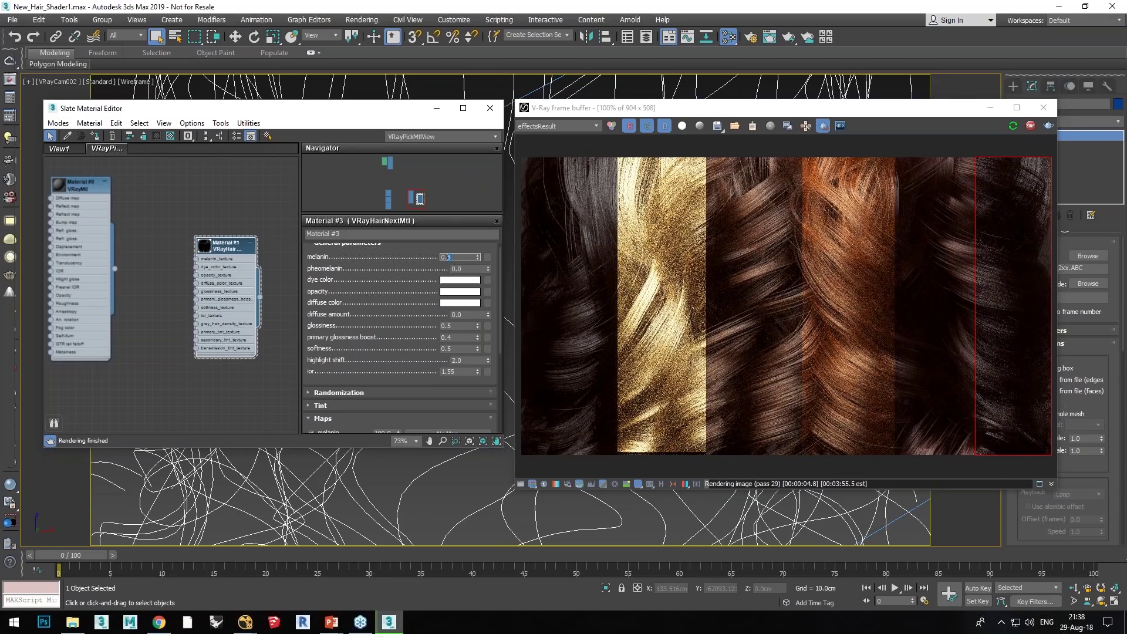
{"action": "type", "text": "3"}
{"action": "key", "text": "Return"}
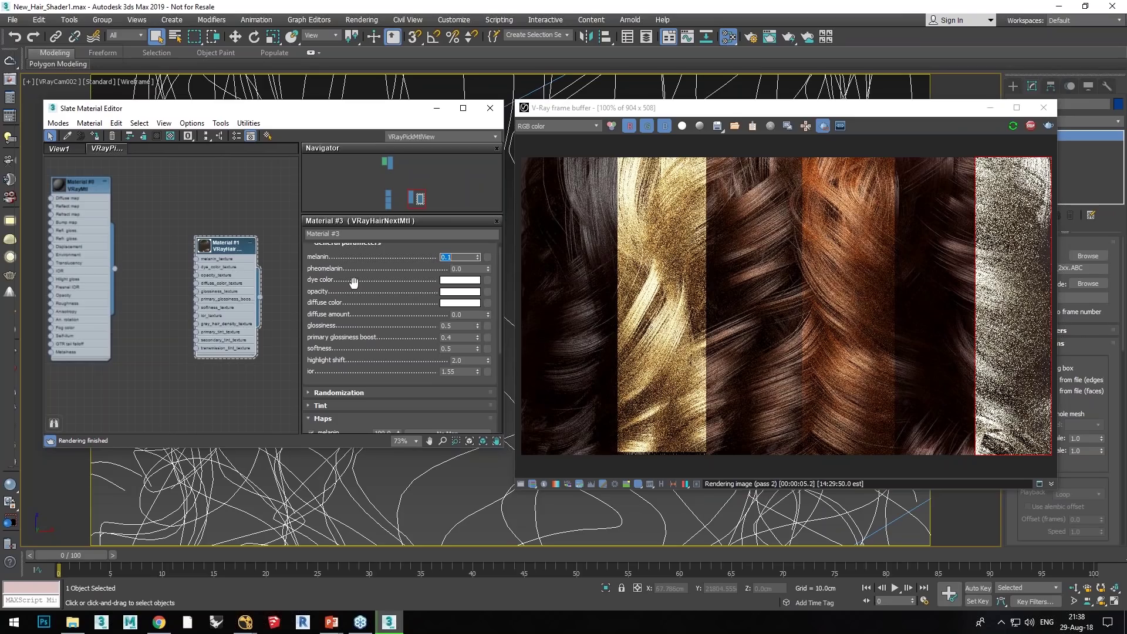
Step: Set the dye colour to a dark saturated magenta
{"action": "left_click", "coordinate": [450, 281]}
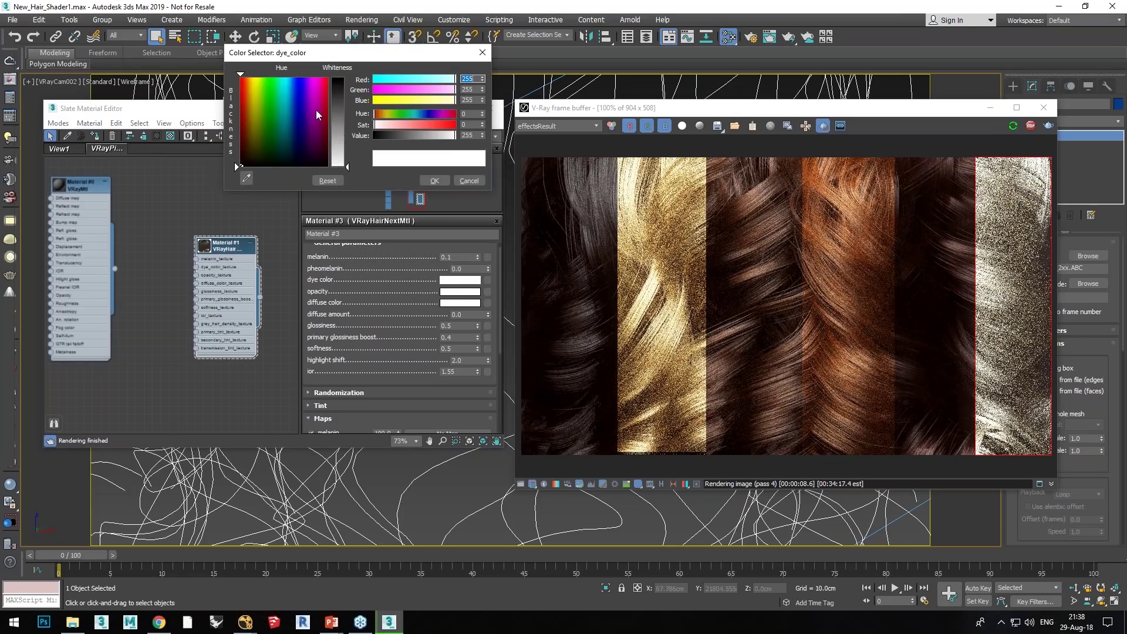
{"action": "left_click_drag", "start_coordinate": [316, 112], "coordinate": [318, 118]}
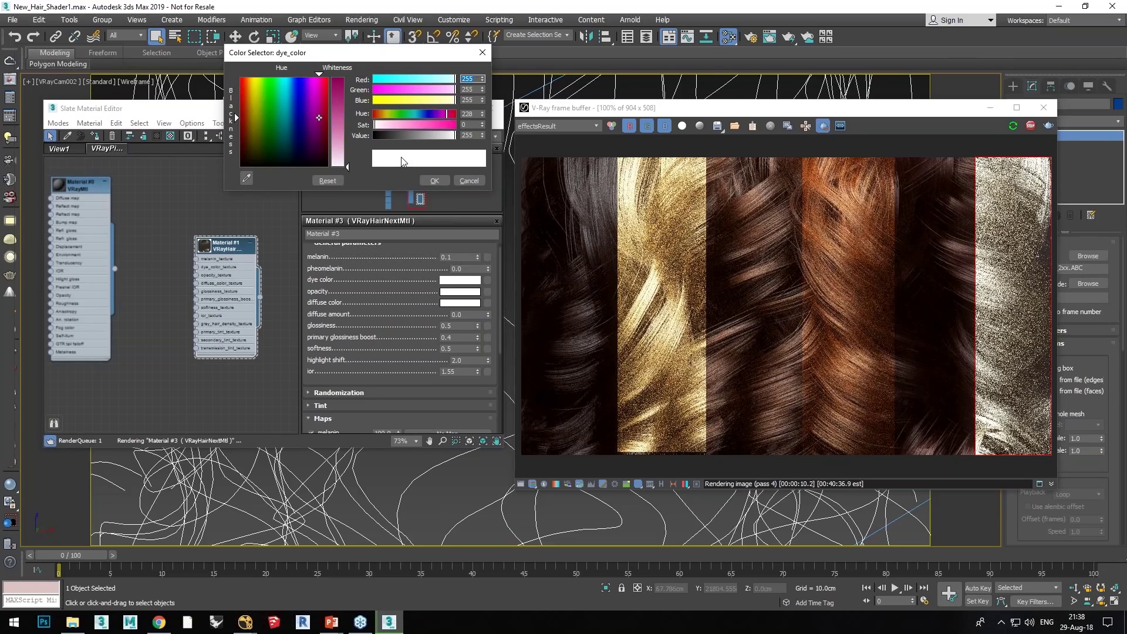
{"action": "left_click", "coordinate": [443, 125]}
{"action": "left_click", "coordinate": [405, 135]}
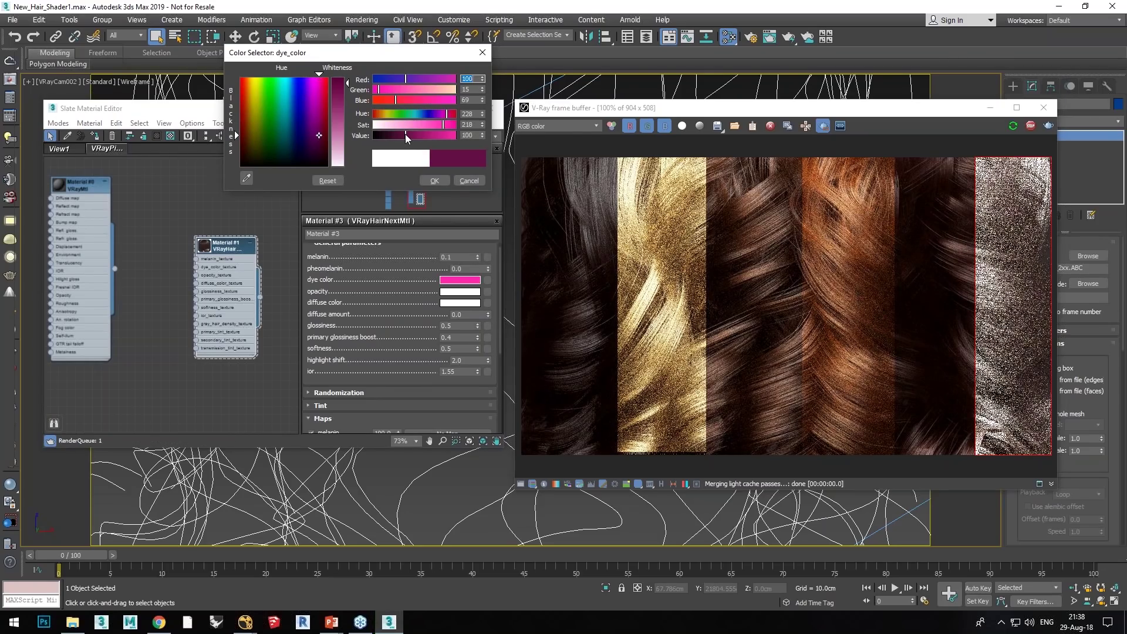
{"action": "left_click_drag", "start_coordinate": [405, 133], "coordinate": [400, 135]}
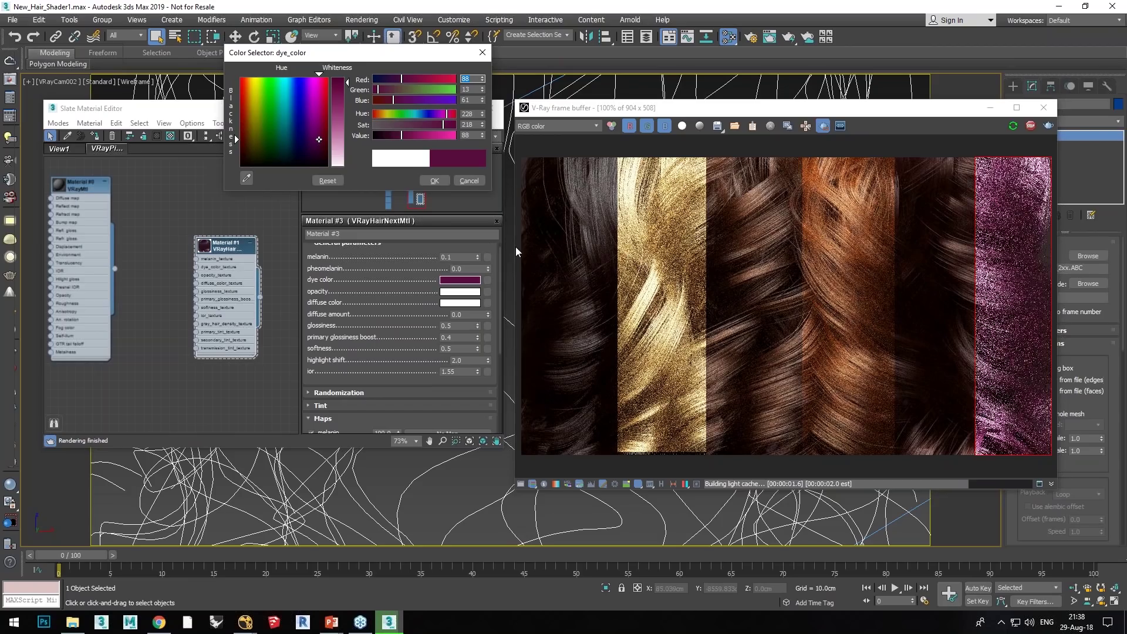
{"action": "left_click", "coordinate": [437, 180]}
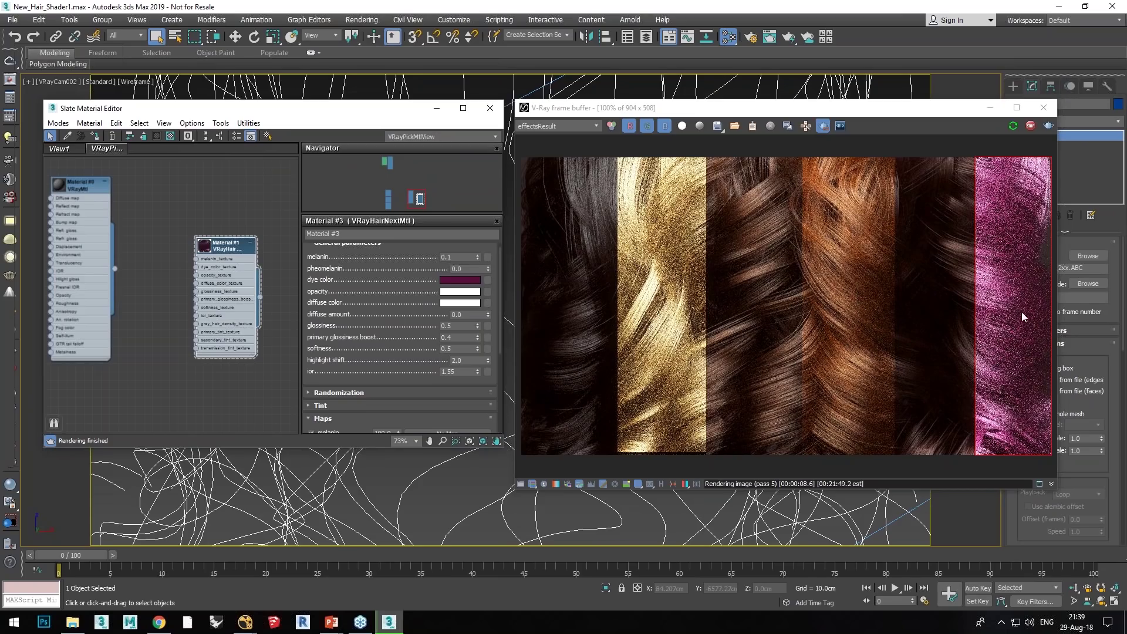
Step: Rework the dye colour into a dark purple by shifting hue bluer and adding red
{"action": "left_click", "coordinate": [469, 281]}
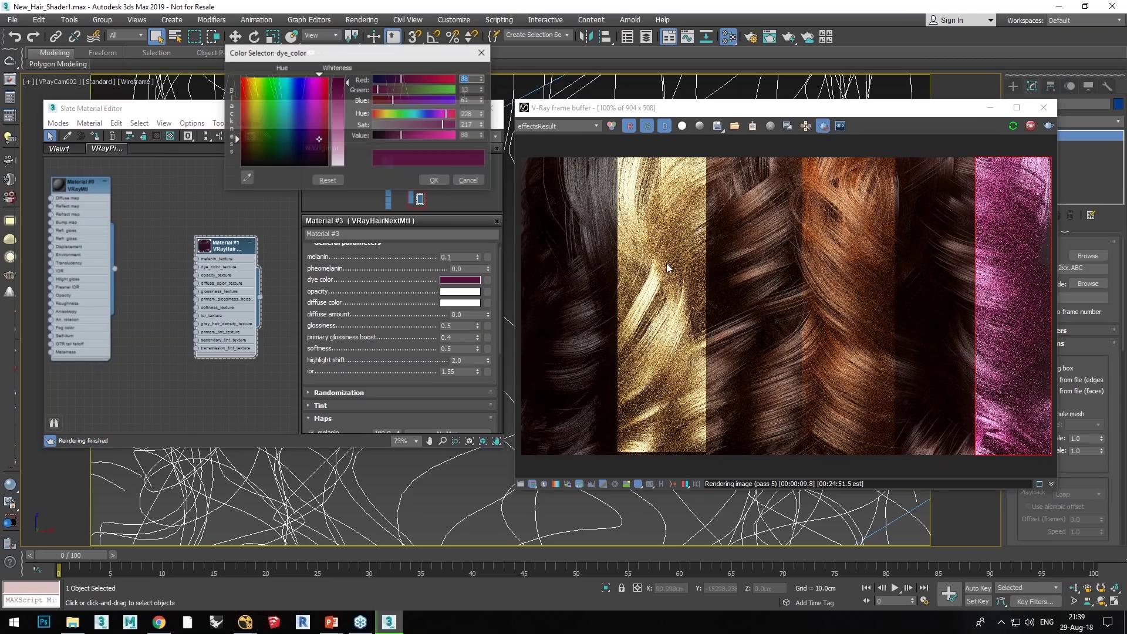
{"action": "left_click", "coordinate": [428, 114]}
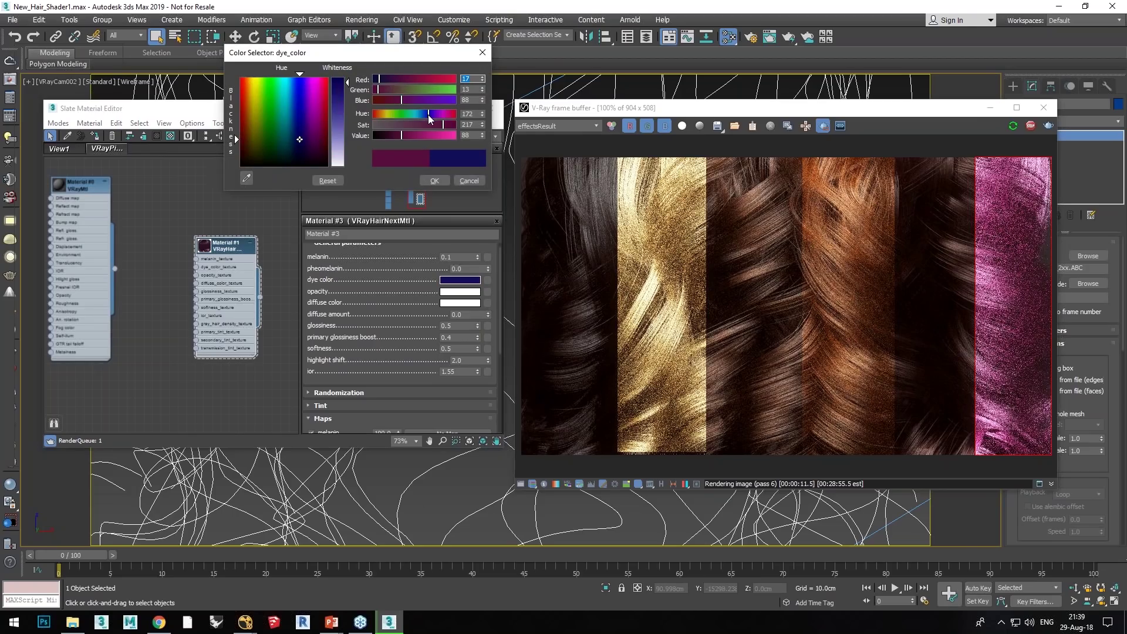
{"action": "left_click_drag", "start_coordinate": [426, 115], "coordinate": [425, 115]}
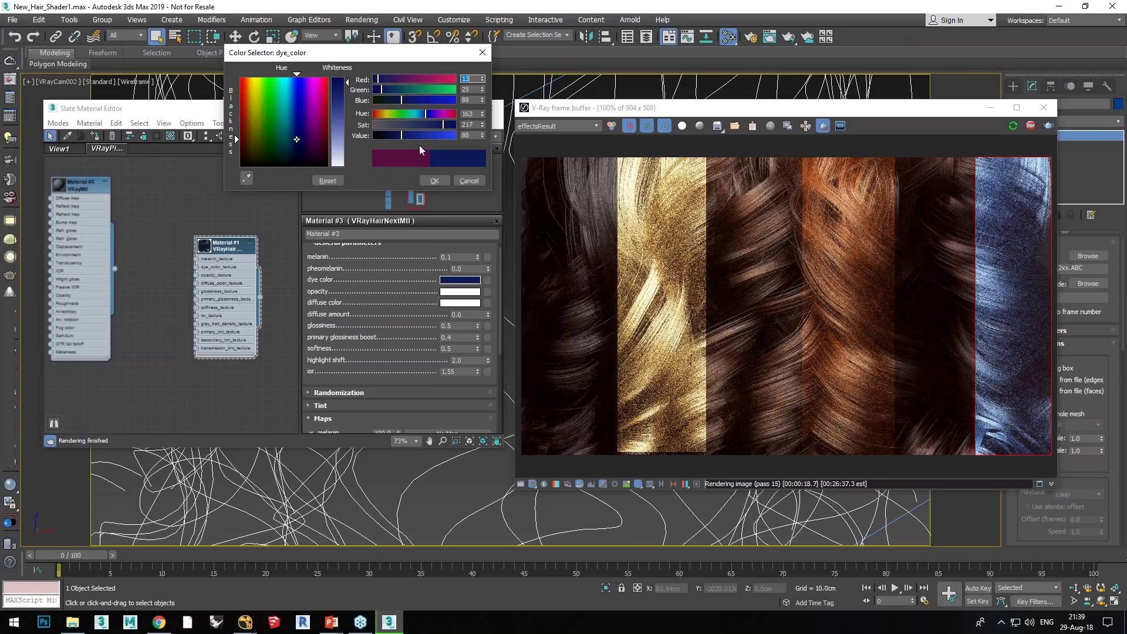
{"action": "left_click", "coordinate": [393, 79]}
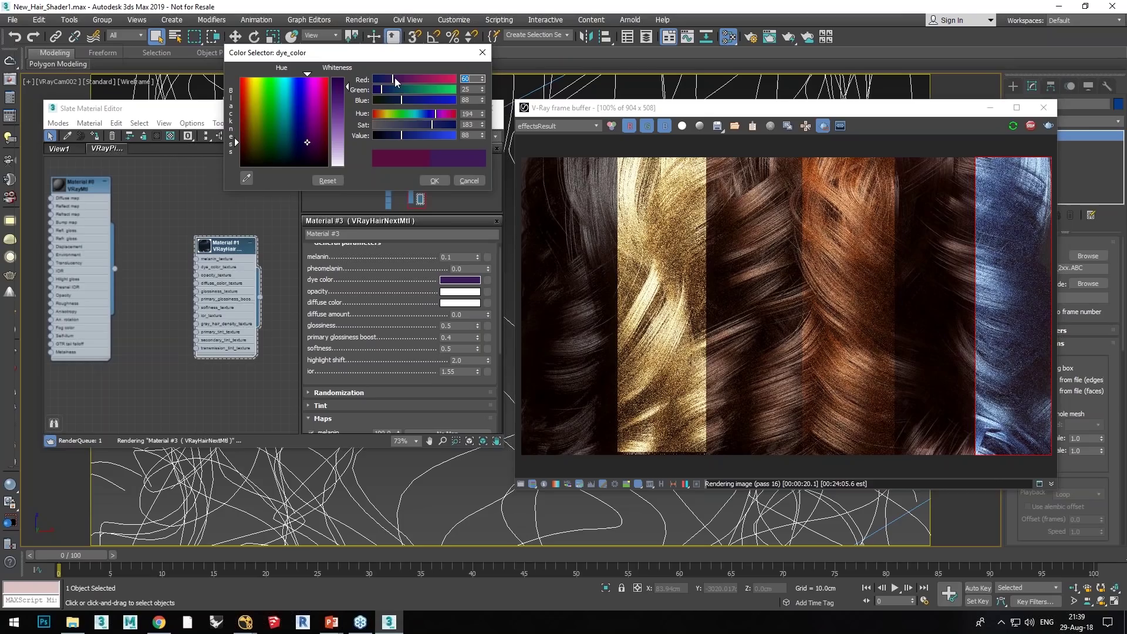
{"action": "left_click_drag", "start_coordinate": [394, 77], "coordinate": [395, 84]}
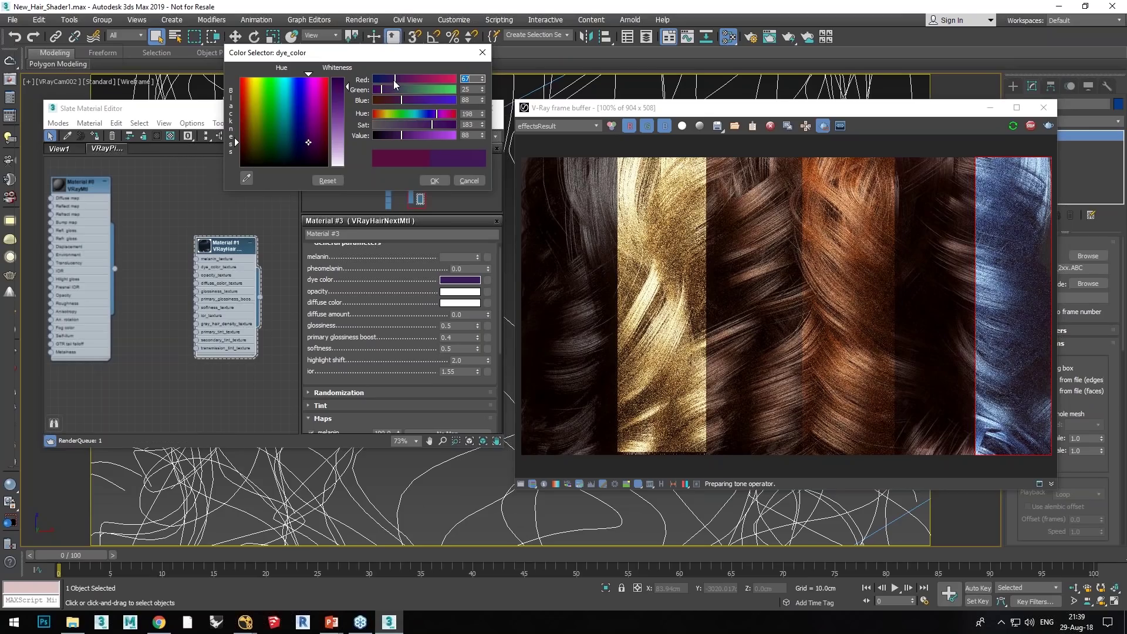
{"action": "left_click", "coordinate": [439, 184]}
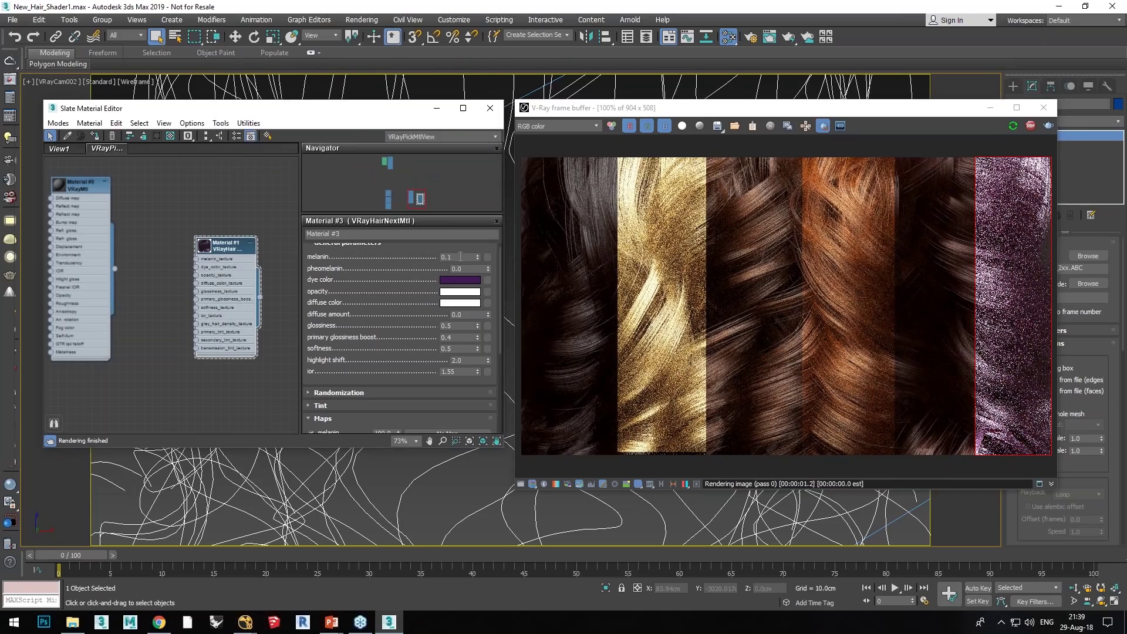
Step: Expand the Randomization rollout and set melanin to 0.4
{"action": "left_click", "coordinate": [360, 391]}
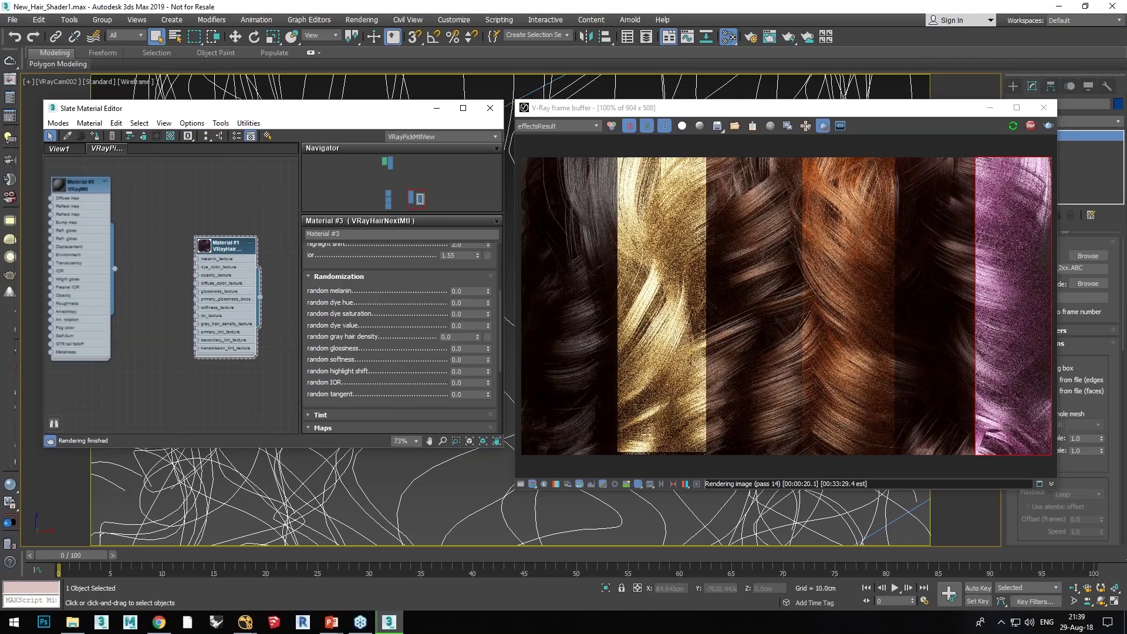
{"action": "left_click_drag", "start_coordinate": [414, 281], "coordinate": [413, 406]}
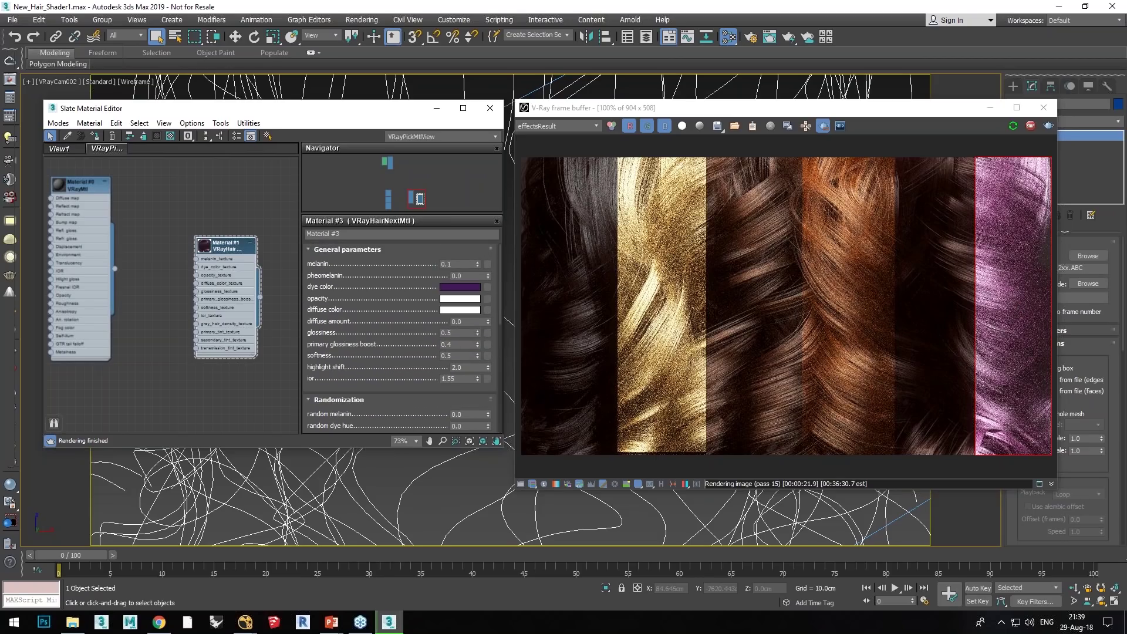
{"action": "double_click", "coordinate": [450, 264]}
{"action": "type", "text": "4"}
{"action": "key", "text": "Return"}
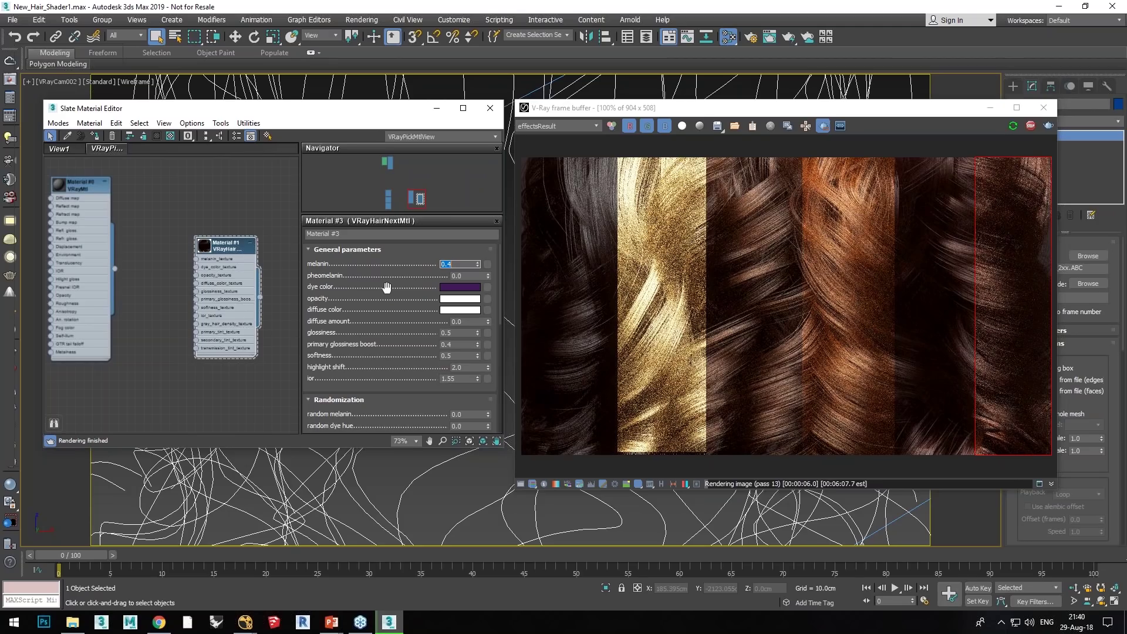
Step: Make the dye colour a lighter, more saturated purple
{"action": "left_click", "coordinate": [444, 287]}
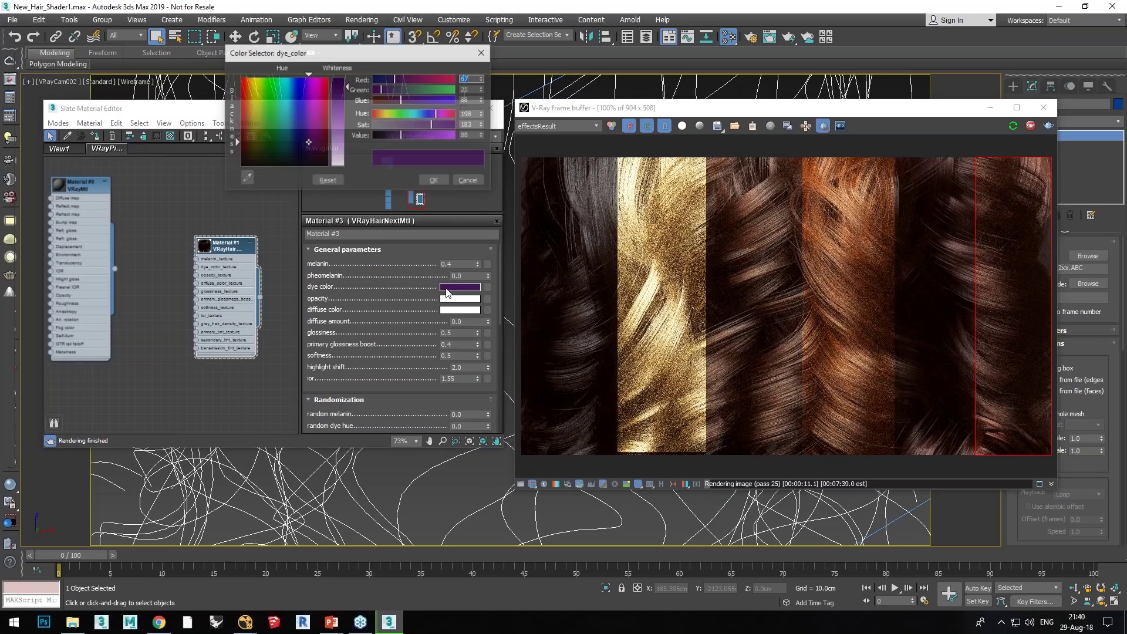
{"action": "left_click_drag", "start_coordinate": [342, 87], "coordinate": [341, 110]}
{"action": "left_click", "coordinate": [420, 125]}
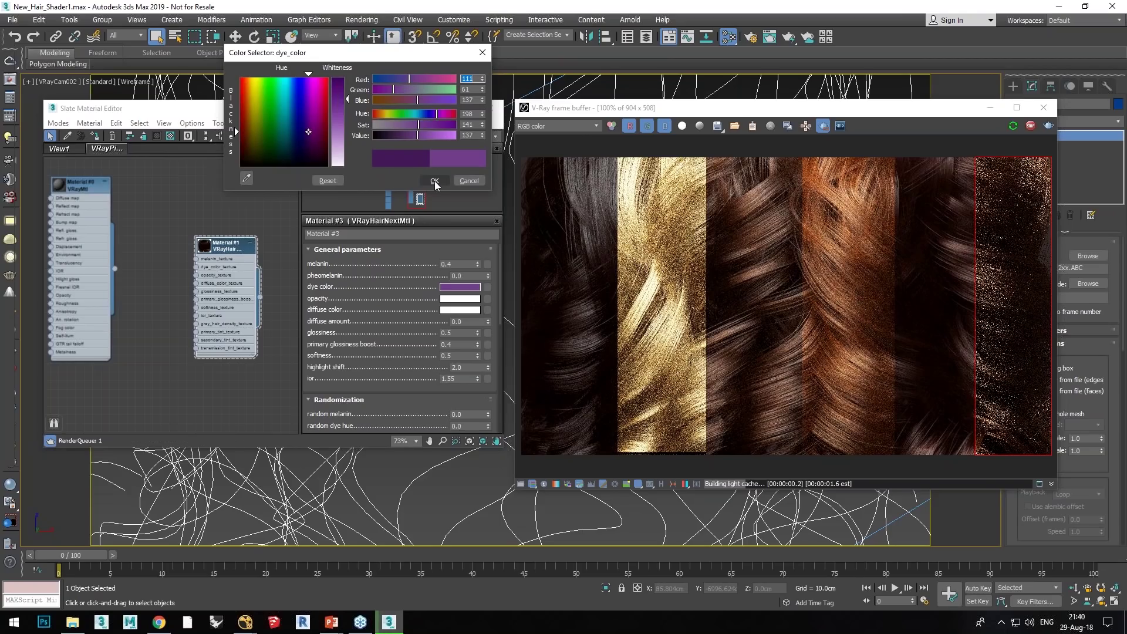
{"action": "left_click", "coordinate": [442, 182]}
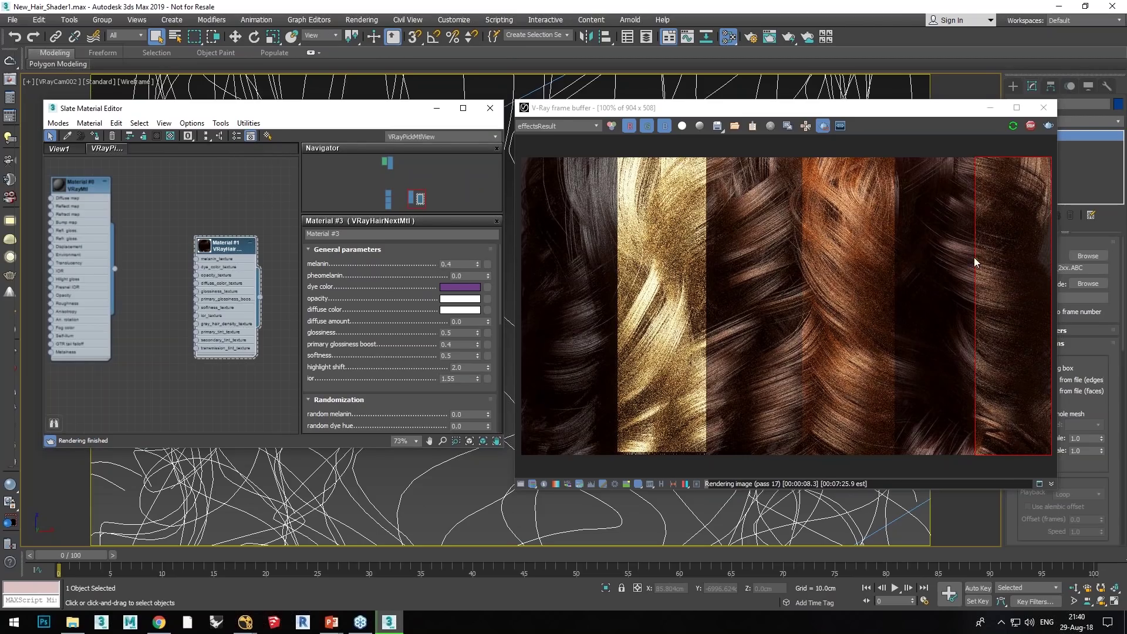
Step: Redraw the render region over part of the rightmost strip, viewing the frame buffer at 100%
{"action": "left_click_drag", "start_coordinate": [974, 257], "coordinate": [1034, 339]}
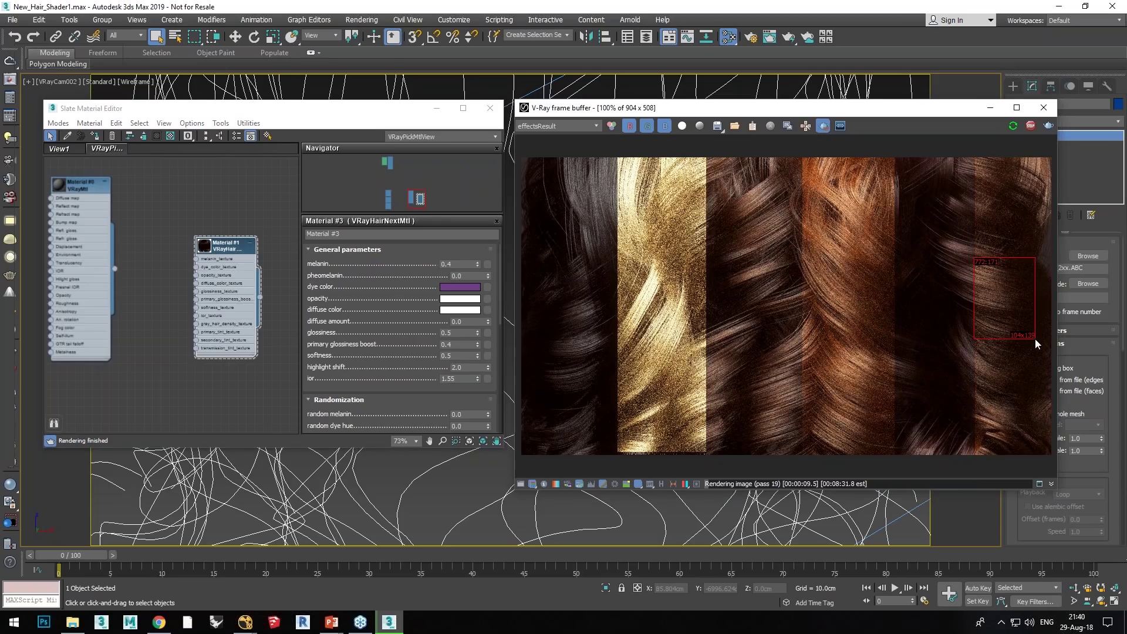
{"action": "scroll", "coordinate": [1029, 309], "scroll_direction": "up", "scroll_amount": 1}
{"action": "scroll", "coordinate": [1025, 309], "scroll_direction": "down", "scroll_amount": 1}
{"action": "scroll", "coordinate": [1023, 310], "scroll_direction": "up", "scroll_amount": 1}
{"action": "left_click_drag", "start_coordinate": [900, 470], "coordinate": [939, 463]}
{"action": "left_click", "coordinate": [402, 398]}
{"action": "scroll", "coordinate": [363, 292], "scroll_direction": "down", "scroll_amount": 3}
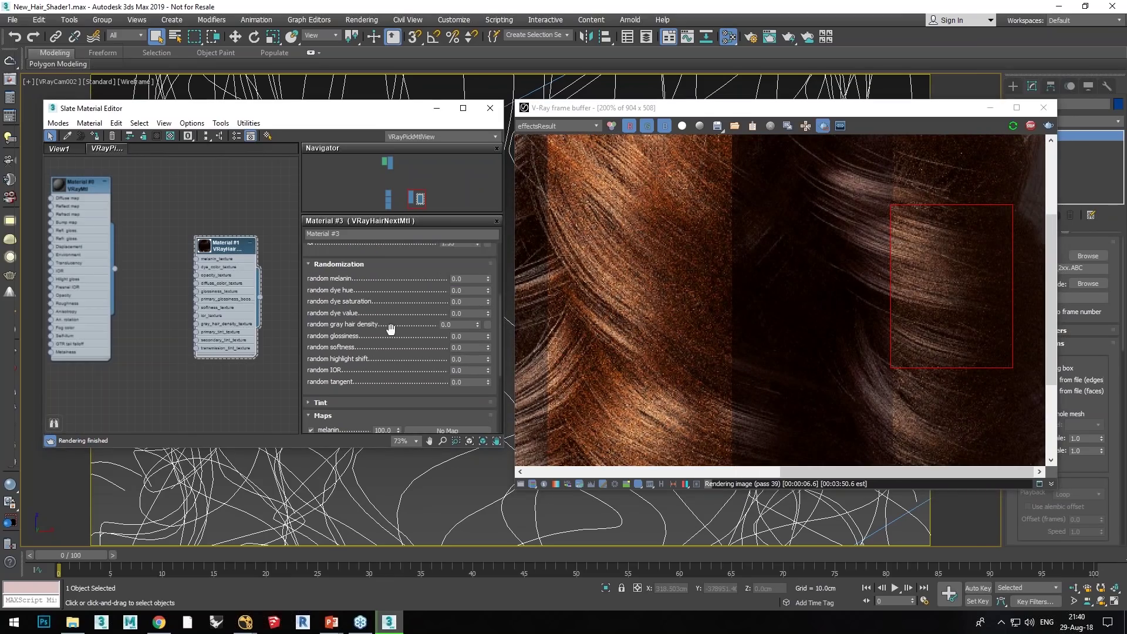
Step: Set random melanin to 0.3 and random dye hue to 0.5
{"action": "double_click", "coordinate": [458, 280]}
{"action": "scroll", "coordinate": [381, 359], "scroll_direction": "up", "scroll_amount": 5}
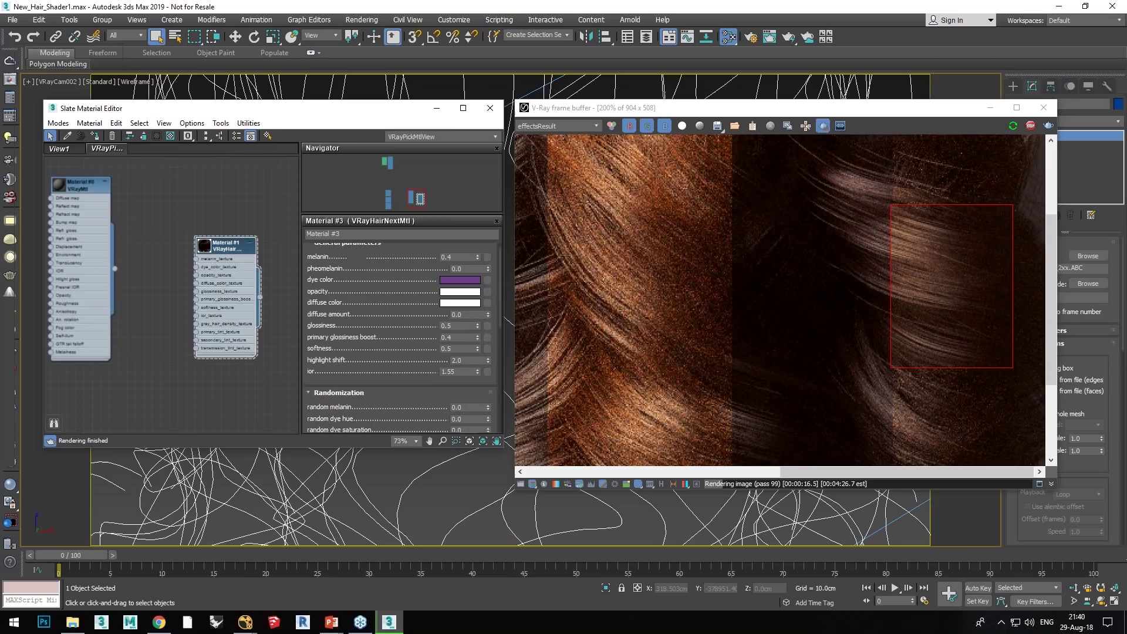
{"action": "scroll", "coordinate": [380, 358], "scroll_direction": "down", "scroll_amount": 5}
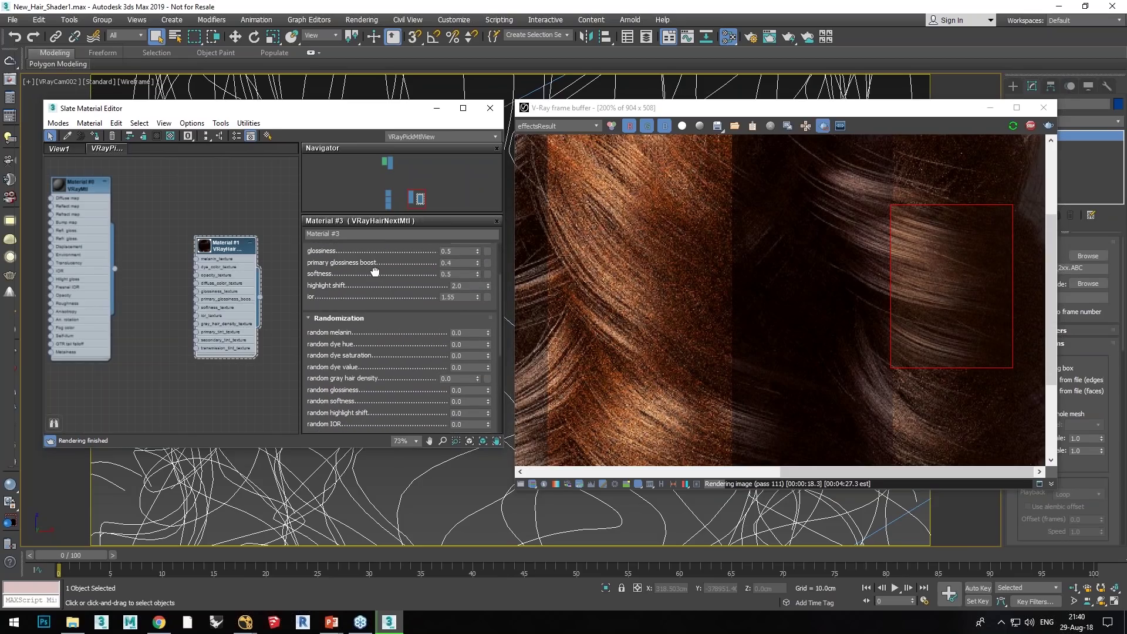
{"action": "left_click_drag", "start_coordinate": [455, 306], "coordinate": [486, 300]}
{"action": "type", "text": ".3"}
{"action": "key", "text": "Return"}
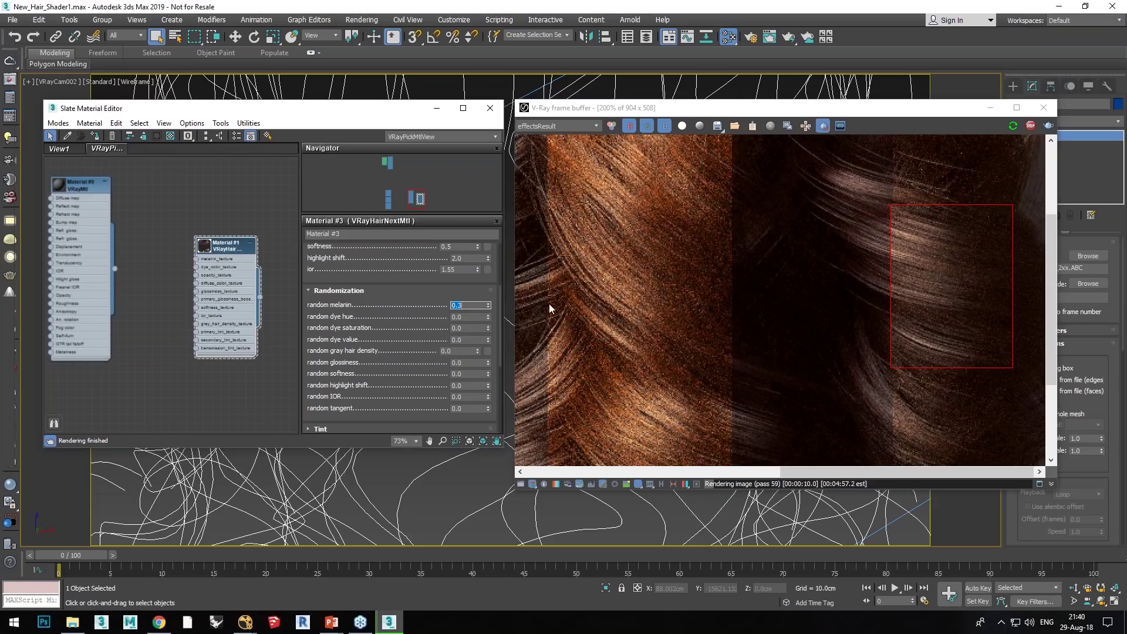
{"action": "left_click", "coordinate": [459, 317]}
{"action": "key", "text": "Return"}
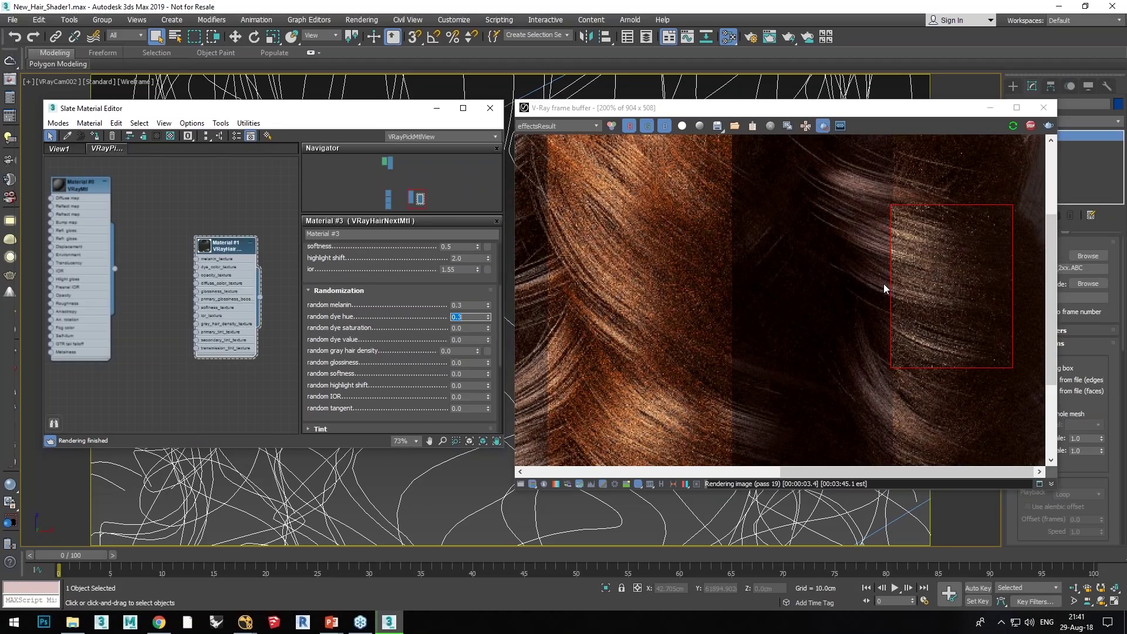
{"action": "scroll", "coordinate": [883, 283], "scroll_direction": "down", "scroll_amount": 2}
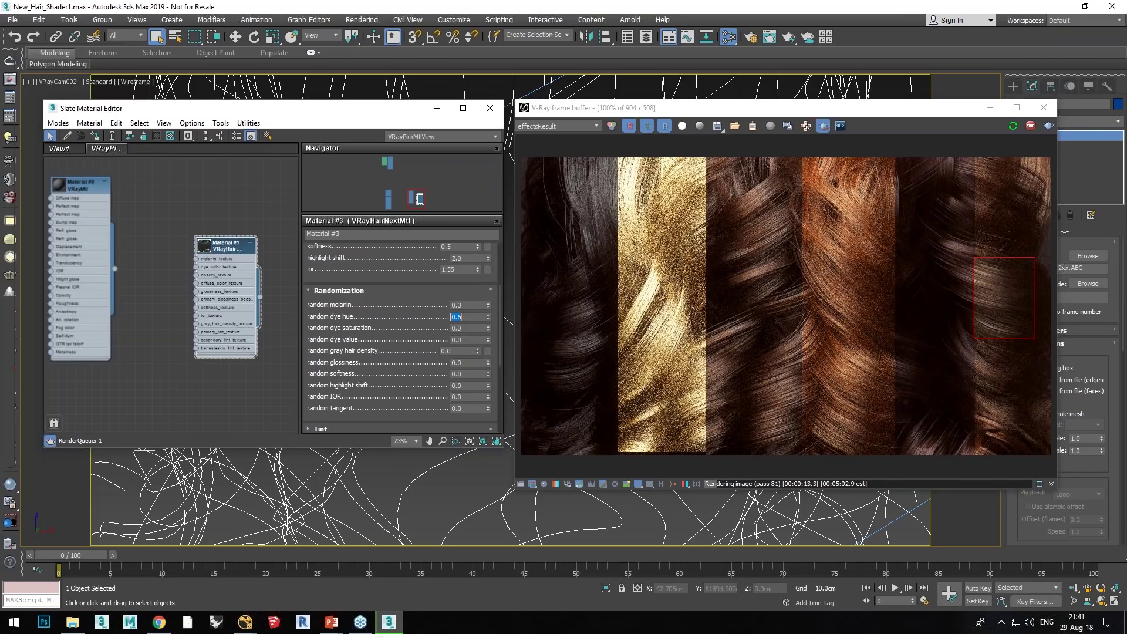
Step: Commit random dye hue 0.5 and turn off Region render to render the full frame
{"action": "key", "text": "Return"}
{"action": "left_click", "coordinate": [823, 126]}
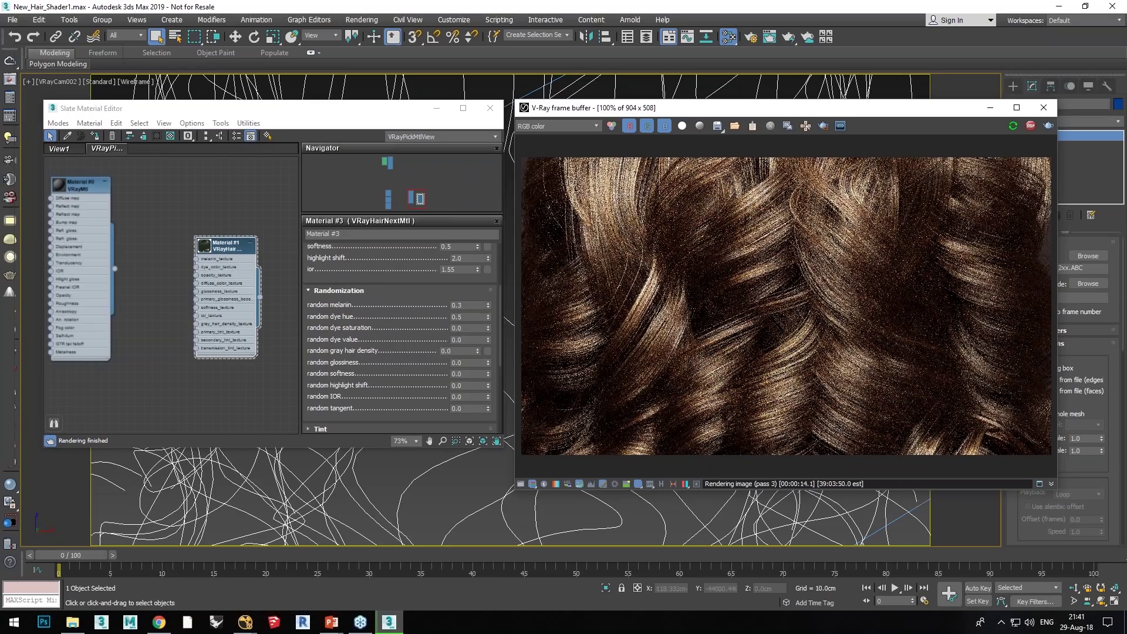
{"action": "left_click_drag", "start_coordinate": [404, 307], "coordinate": [405, 412]}
{"action": "scroll", "coordinate": [402, 311], "scroll_direction": "down", "scroll_amount": 3}
{"action": "scroll", "coordinate": [397, 293], "scroll_direction": "up", "scroll_amount": 3}
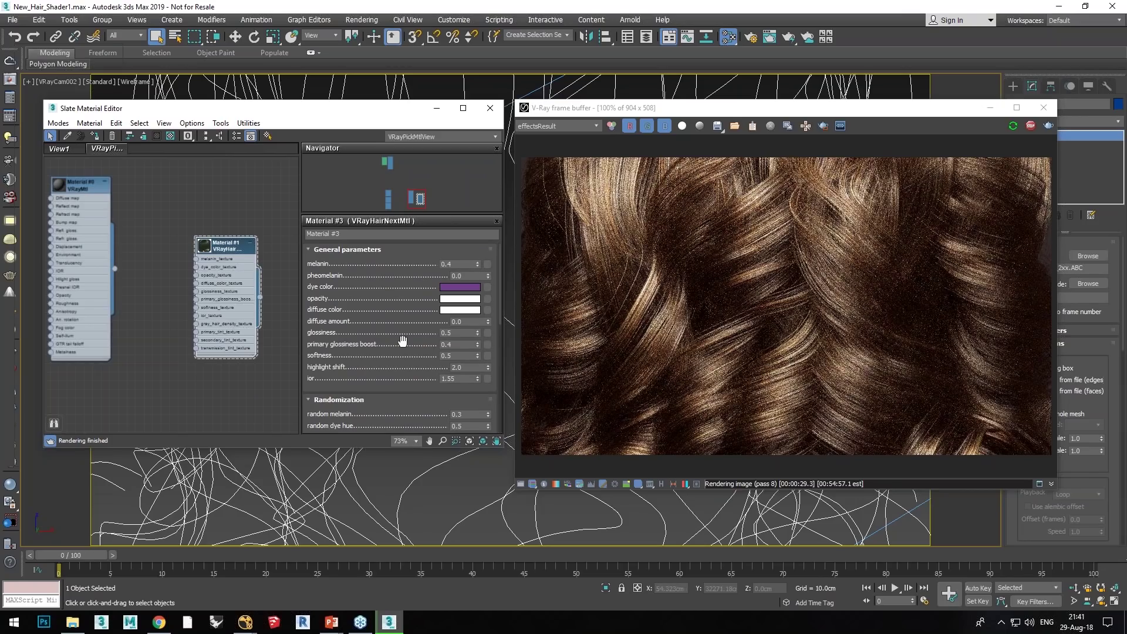
{"action": "mouse_move", "coordinate": [397, 341]}
{"action": "left_mouse_down"}
{"action": "mouse_move", "coordinate": [396, 325]}
{"action": "mouse_move", "coordinate": [392, 345]}
{"action": "left_mouse_up"}
Step: Pan and zoom the Slate view to show the three VRayHairNextMtl nodes
{"action": "middle_click_drag", "start_coordinate": [163, 218], "coordinate": [292, 244]}
{"action": "scroll", "coordinate": [158, 256], "scroll_direction": "down", "scroll_amount": 3}
{"action": "middle_click_drag", "start_coordinate": [159, 255], "coordinate": [213, 254]}
{"action": "left_click_drag", "start_coordinate": [213, 254], "coordinate": [274, 260]}
{"action": "middle_click_drag", "start_coordinate": [212, 299], "coordinate": [233, 290]}
{"action": "scroll", "coordinate": [234, 290], "scroll_direction": "up", "scroll_amount": 4}
{"action": "middle_click_drag", "start_coordinate": [234, 295], "coordinate": [234, 295]}
{"action": "left_click_drag", "start_coordinate": [132, 169], "coordinate": [72, 410]}
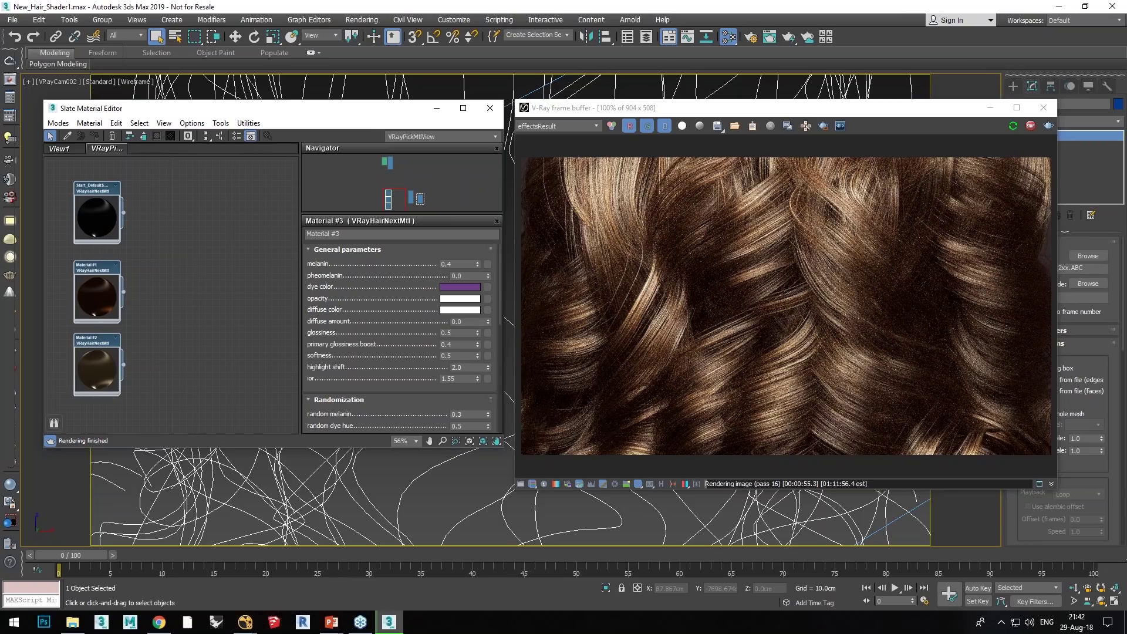
Step: Add a VRaySwitchMtl node beside the three hair material nodes and show its parameters
{"action": "middle_click_drag", "start_coordinate": [203, 272], "coordinate": [179, 270]}
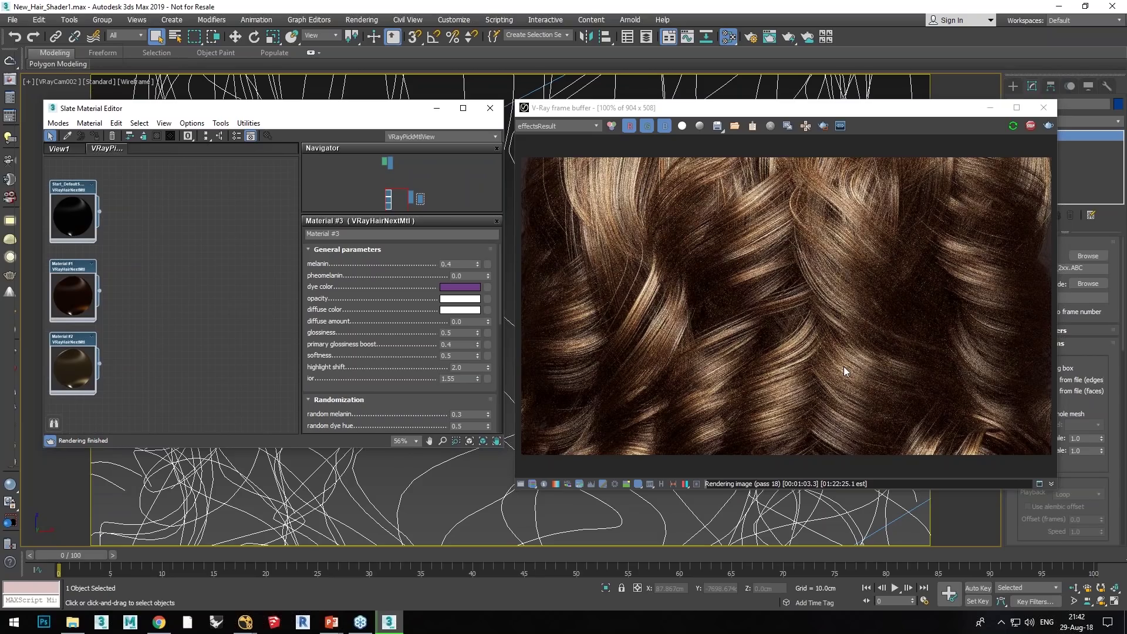
{"action": "right_click", "coordinate": [179, 232]}
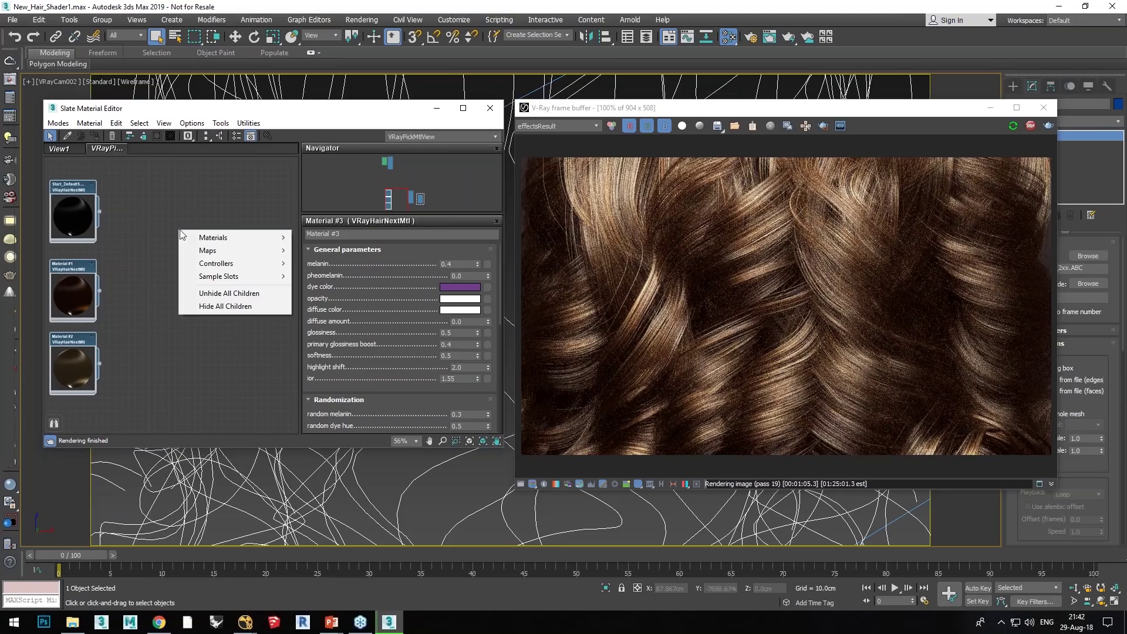
{"action": "mouse_move", "coordinate": [189, 236]}
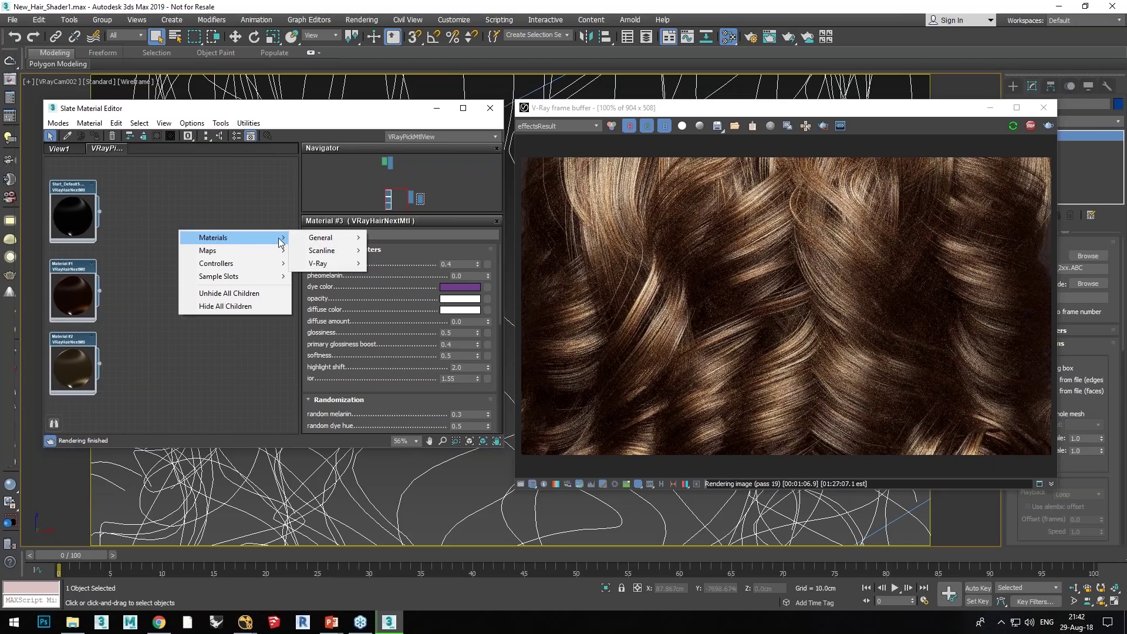
{"action": "mouse_move", "coordinate": [318, 265]}
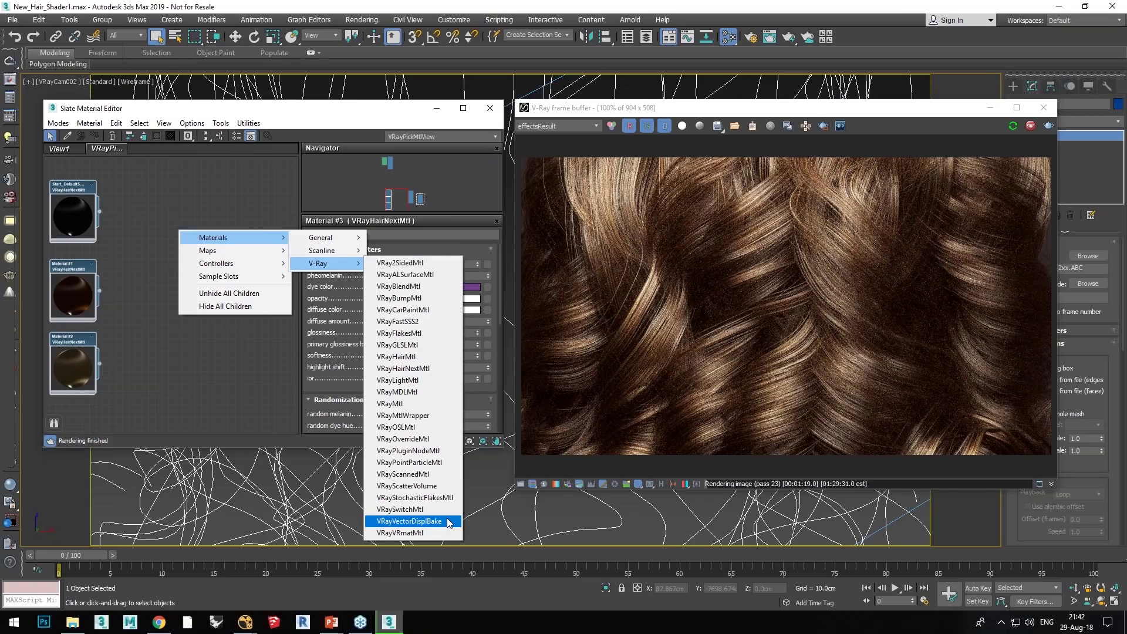
{"action": "left_click", "coordinate": [405, 509]}
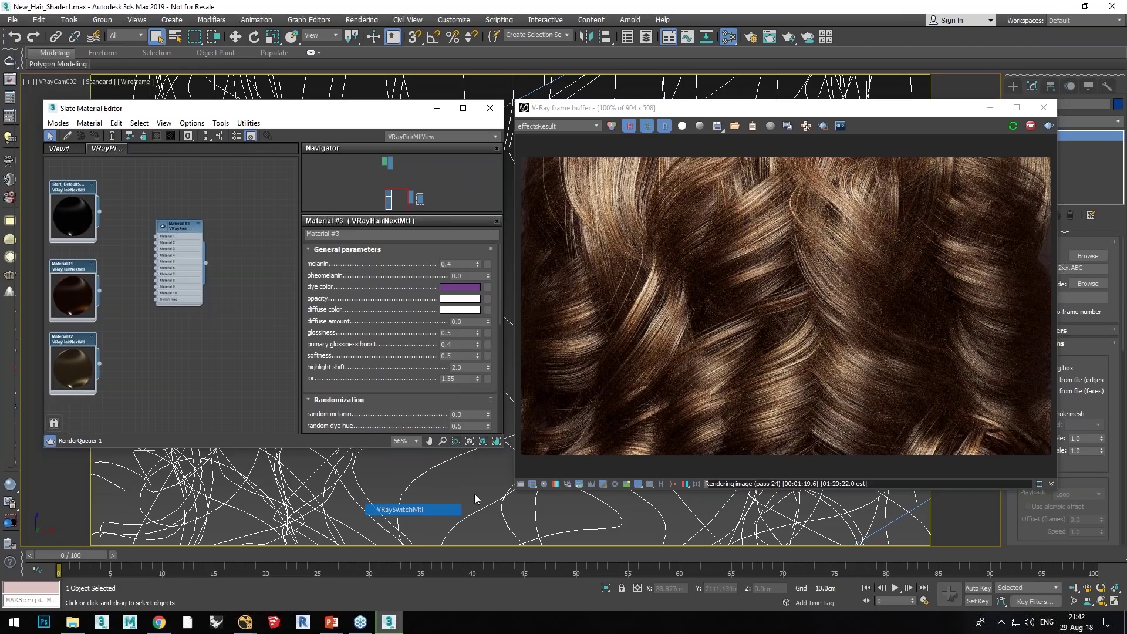
{"action": "double_click", "coordinate": [167, 225]}
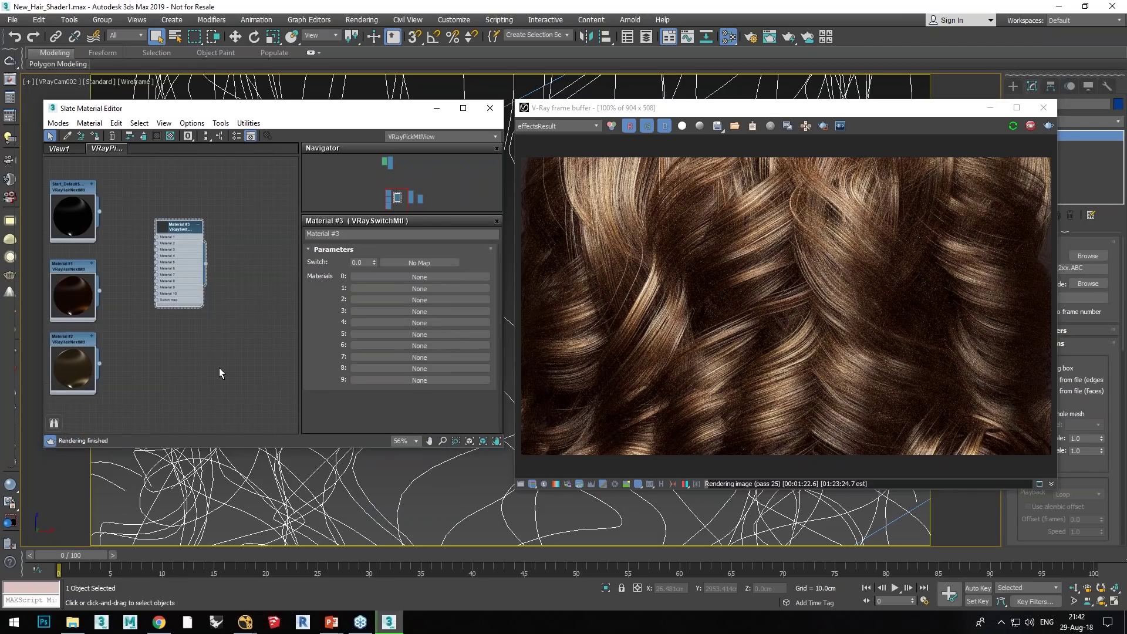
Step: Wire the three VRayHairNextMtl outputs into the switch material's slots 0, 1 and 2
{"action": "scroll", "coordinate": [219, 368], "scroll_direction": "up", "scroll_amount": 2}
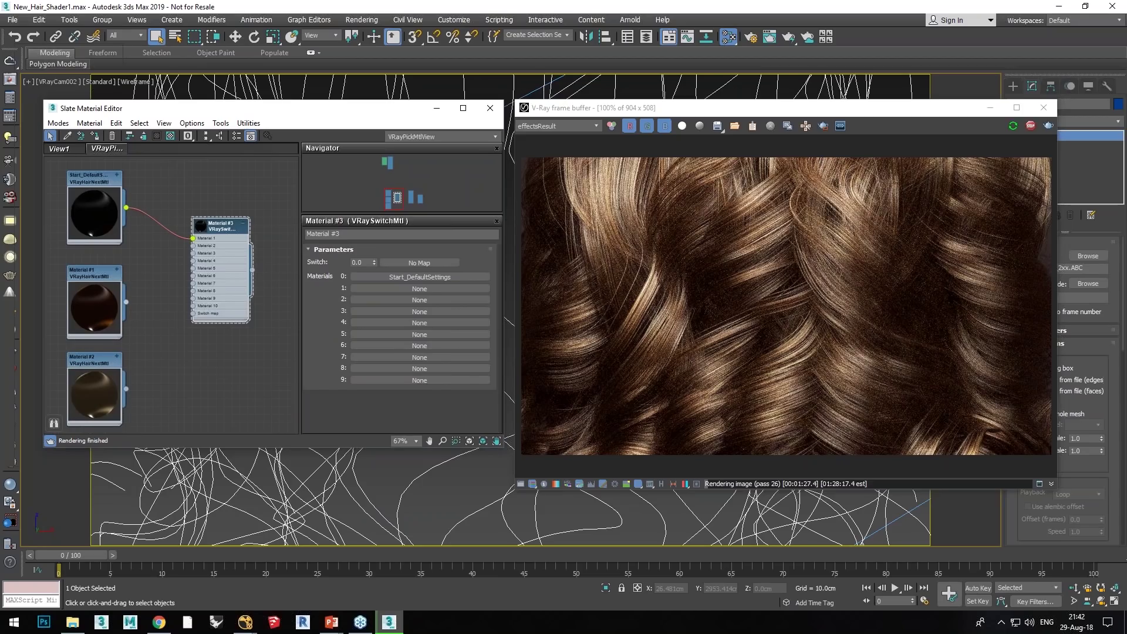
{"action": "left_click_drag", "start_coordinate": [188, 257], "coordinate": [193, 246]}
{"action": "left_click_drag", "start_coordinate": [126, 388], "coordinate": [193, 253]}
{"action": "middle_click_drag", "start_coordinate": [262, 351], "coordinate": [243, 364]}
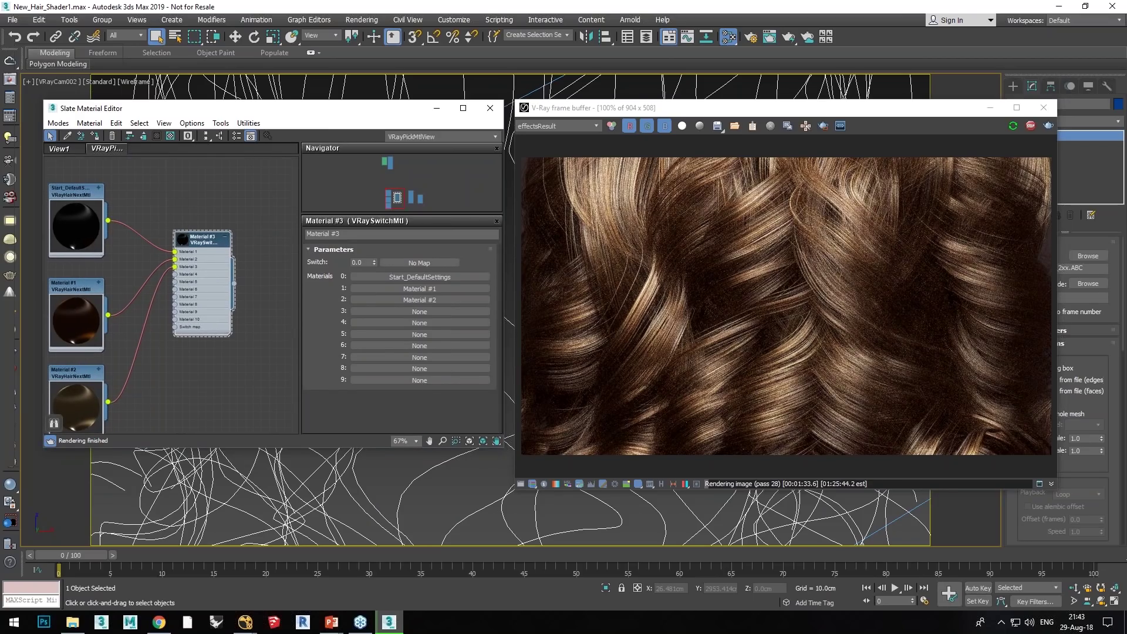
Step: Assign the VRaySwitchMtl to the selected hair, replacing its existing material
{"action": "right_click", "coordinate": [202, 240]}
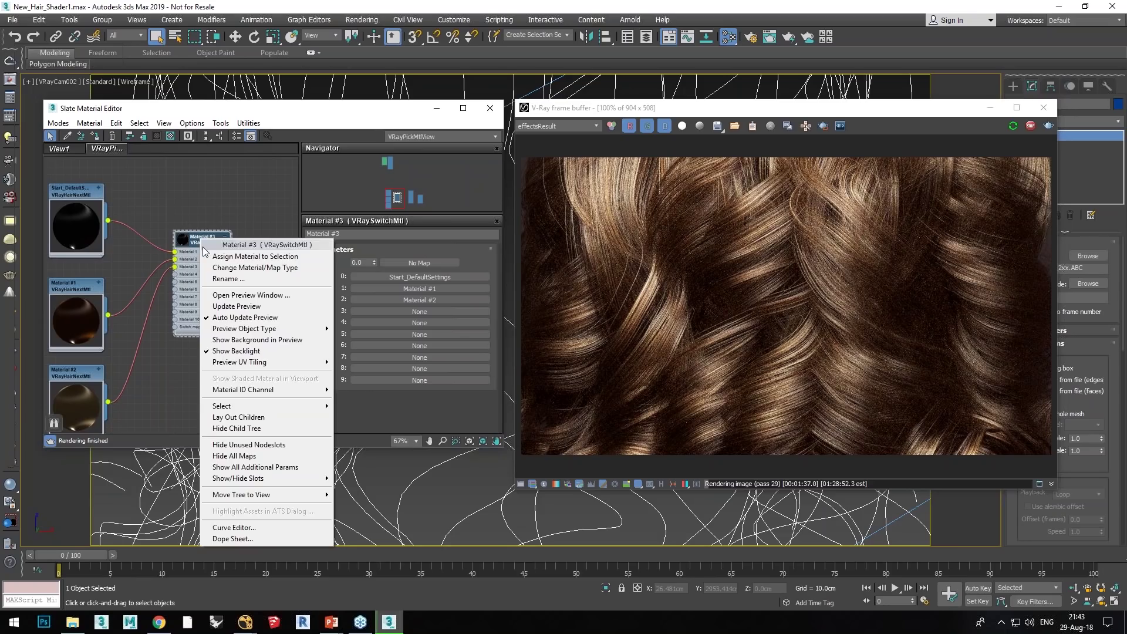
{"action": "left_click", "coordinate": [209, 257]}
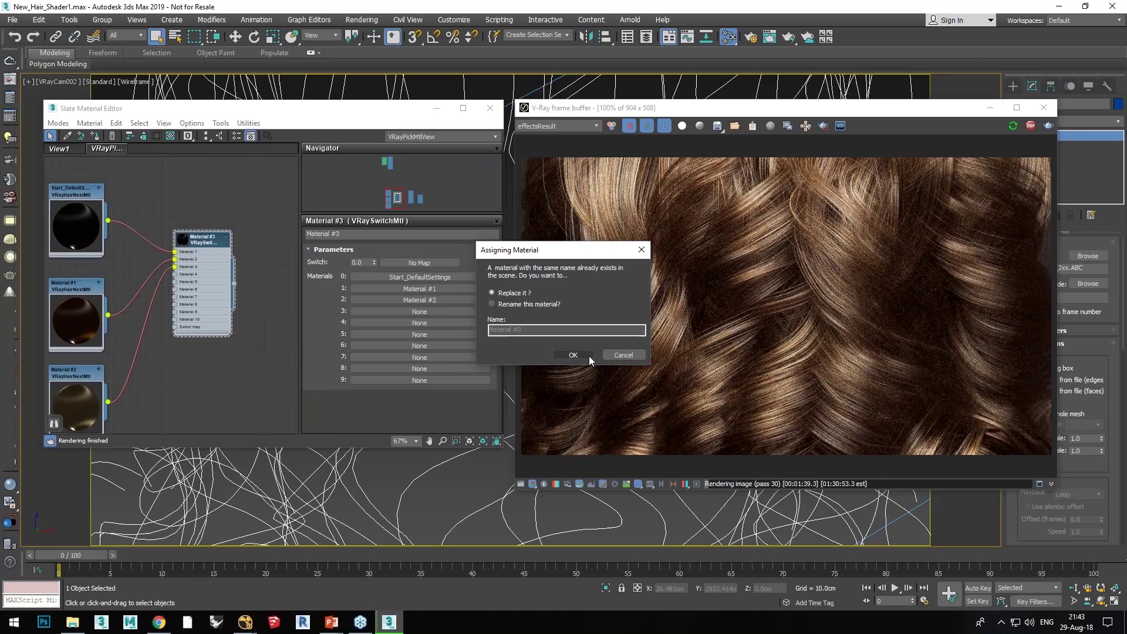
{"action": "left_click", "coordinate": [573, 355]}
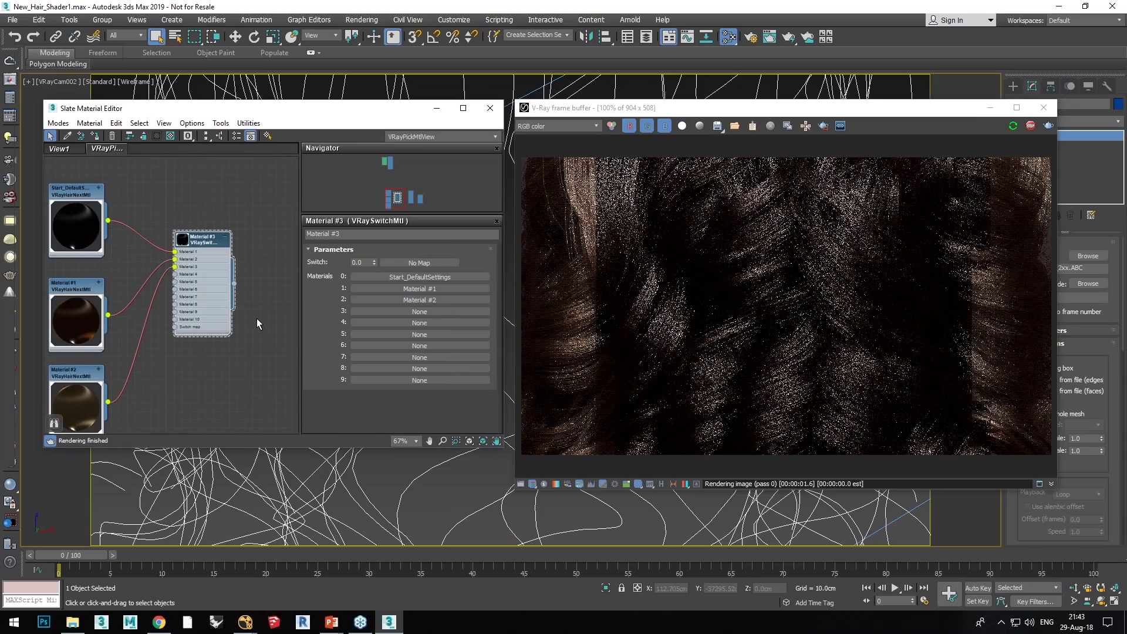
Step: Set the switch material's Switch value to 1 to render the second hair variant
{"action": "left_click", "coordinate": [363, 262]}
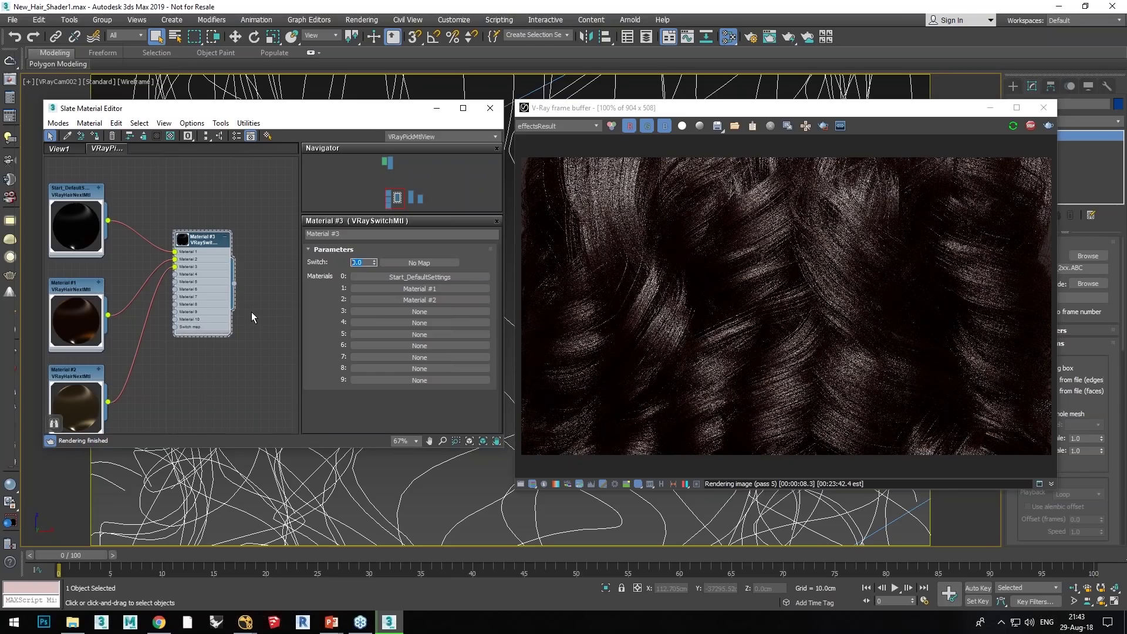
{"action": "type", "text": "1"}
{"action": "key", "text": "Return"}
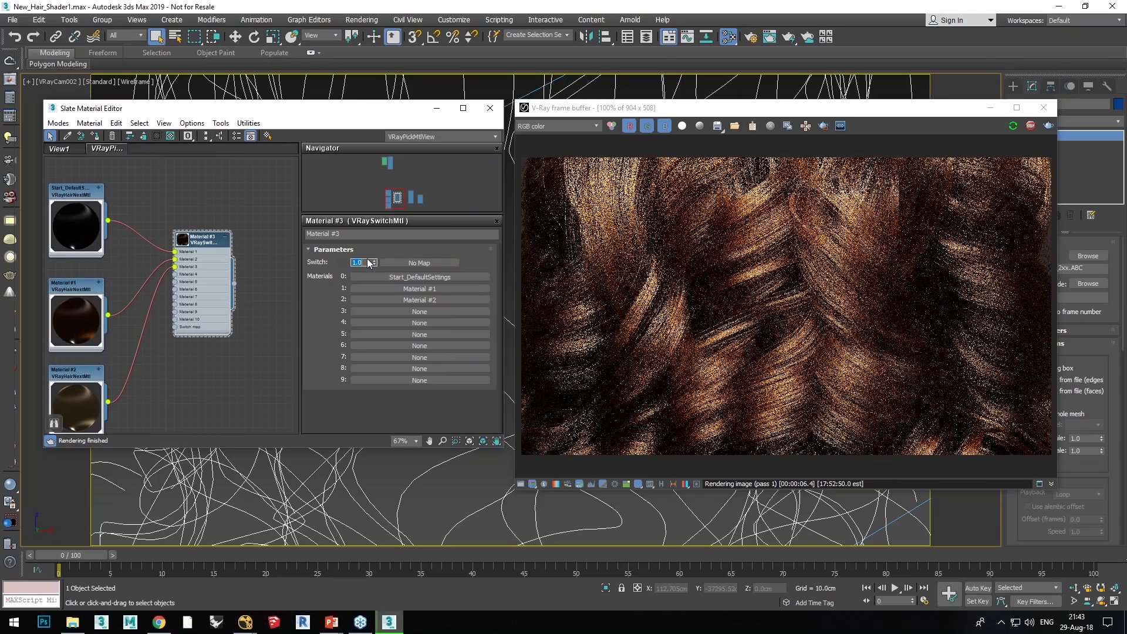
Step: Set Switch to 2 for the third variant, then stop the render and return to PowerPoint
{"action": "type", "text": "2"}
{"action": "key", "text": "Return"}
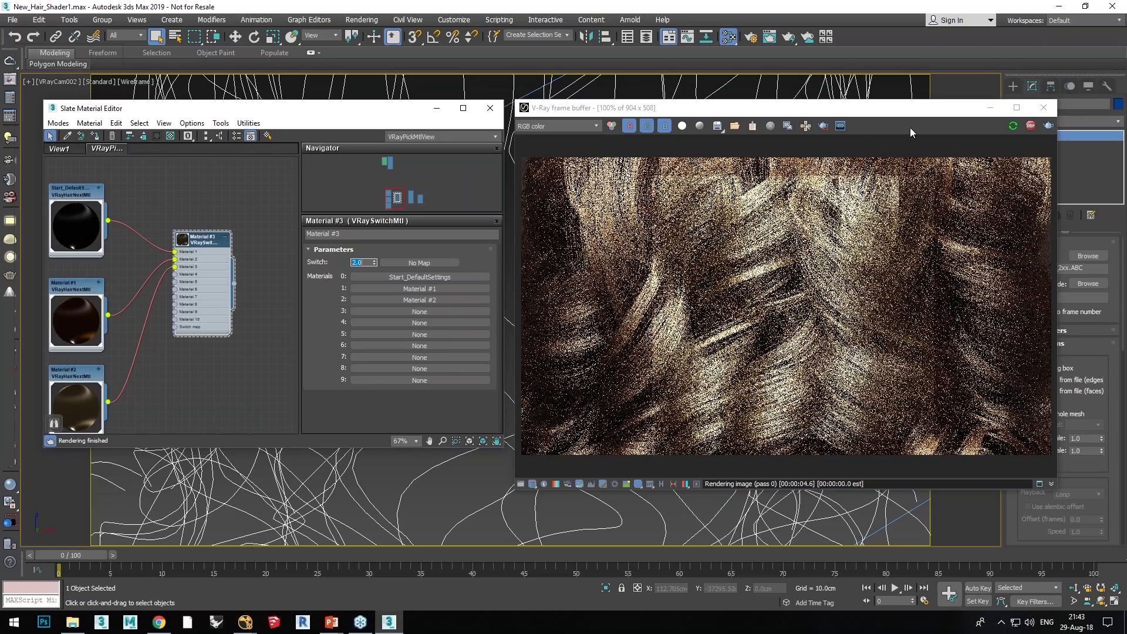
{"action": "left_click", "coordinate": [1030, 126]}
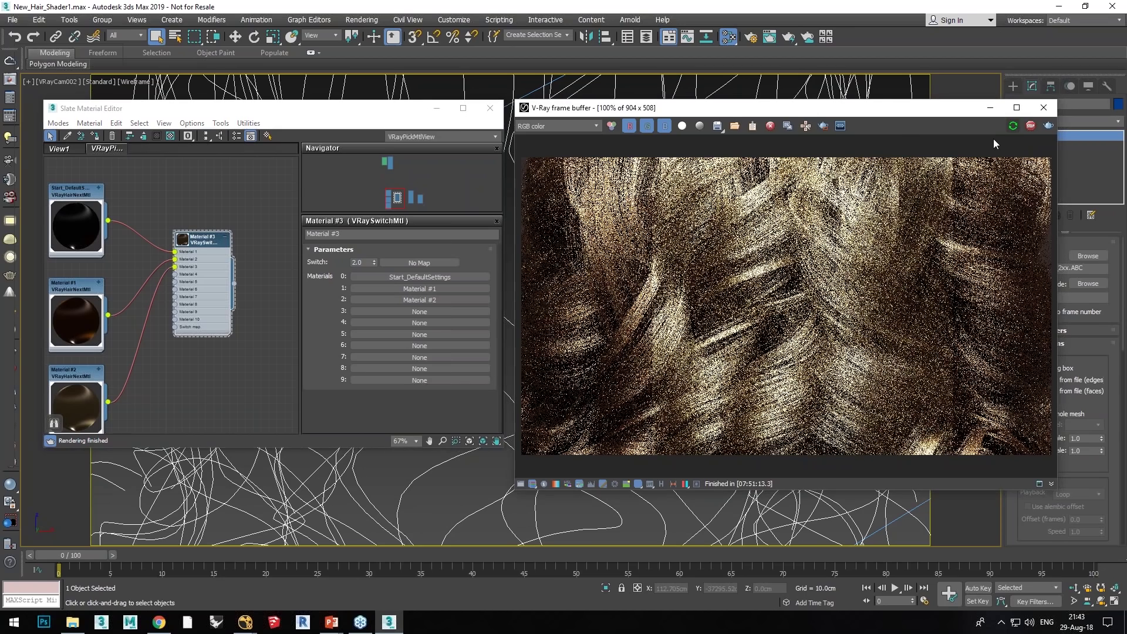
{"action": "key", "text": "alt+Tab"}
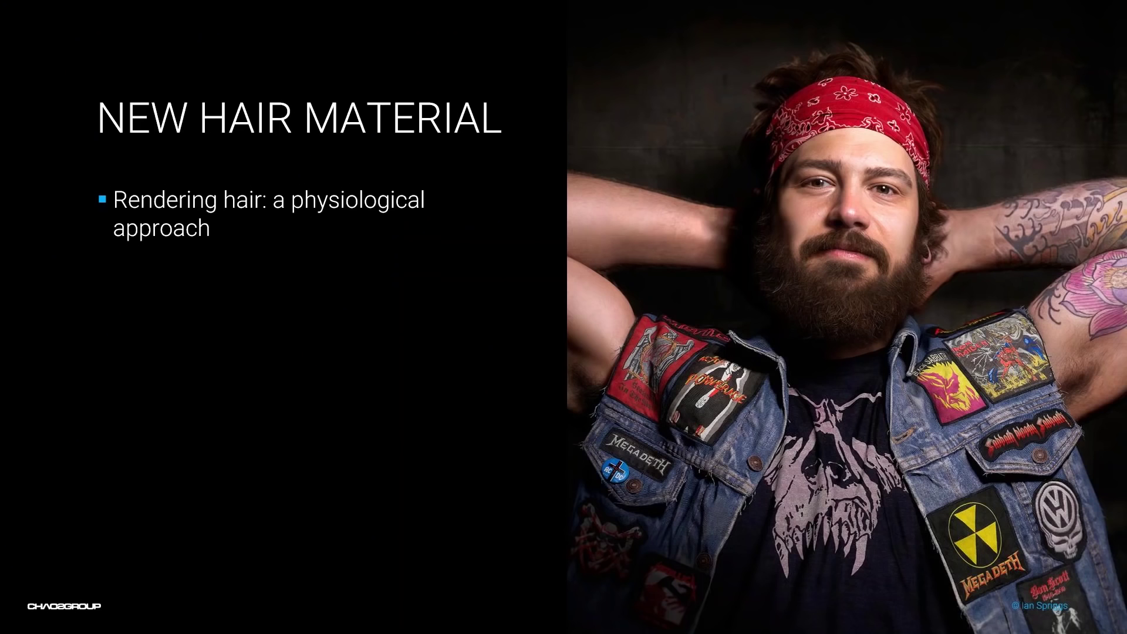
Step: Advance through the blond, brown and dark-brown curly hair render slides to the MATERIALS slide
{"action": "key", "text": "Right"}
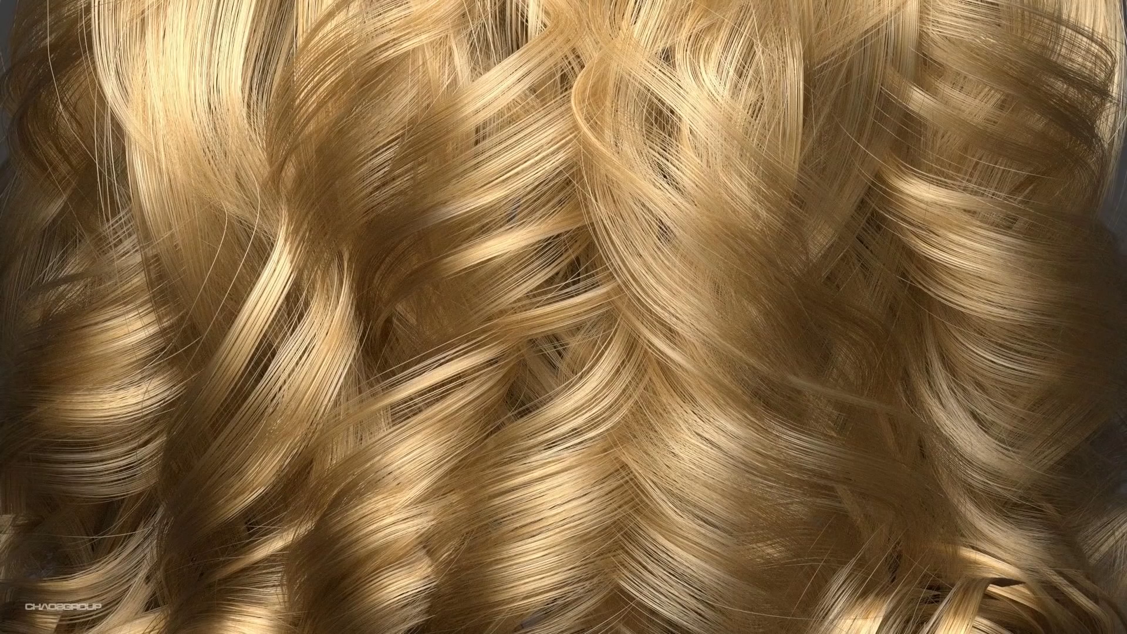
{"action": "key", "text": "Right"}
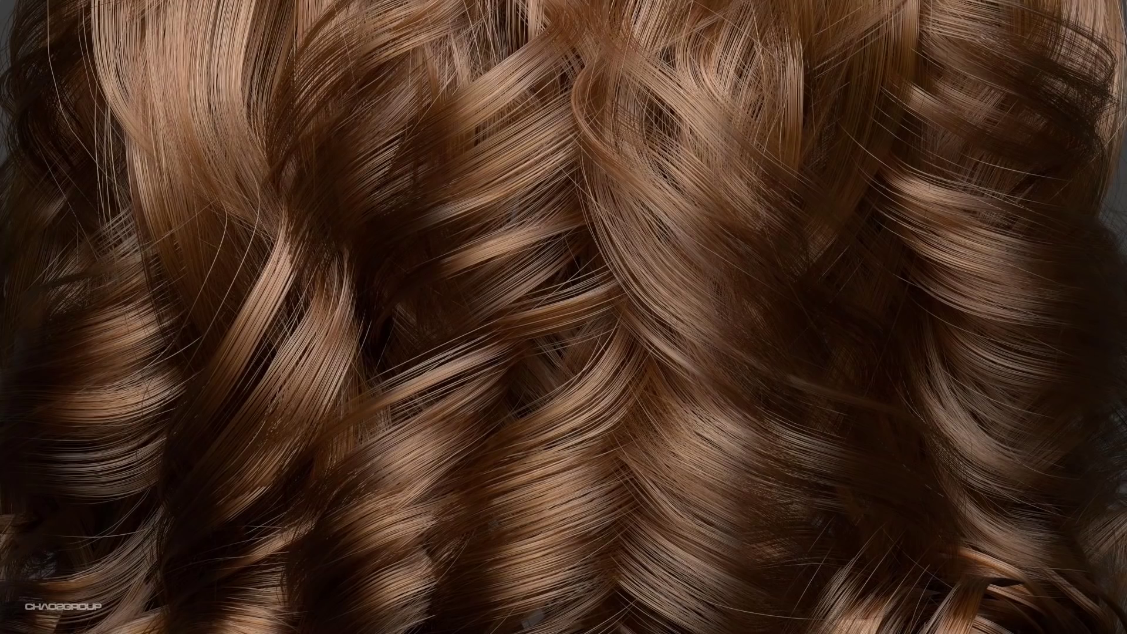
{"action": "key", "text": "Right"}
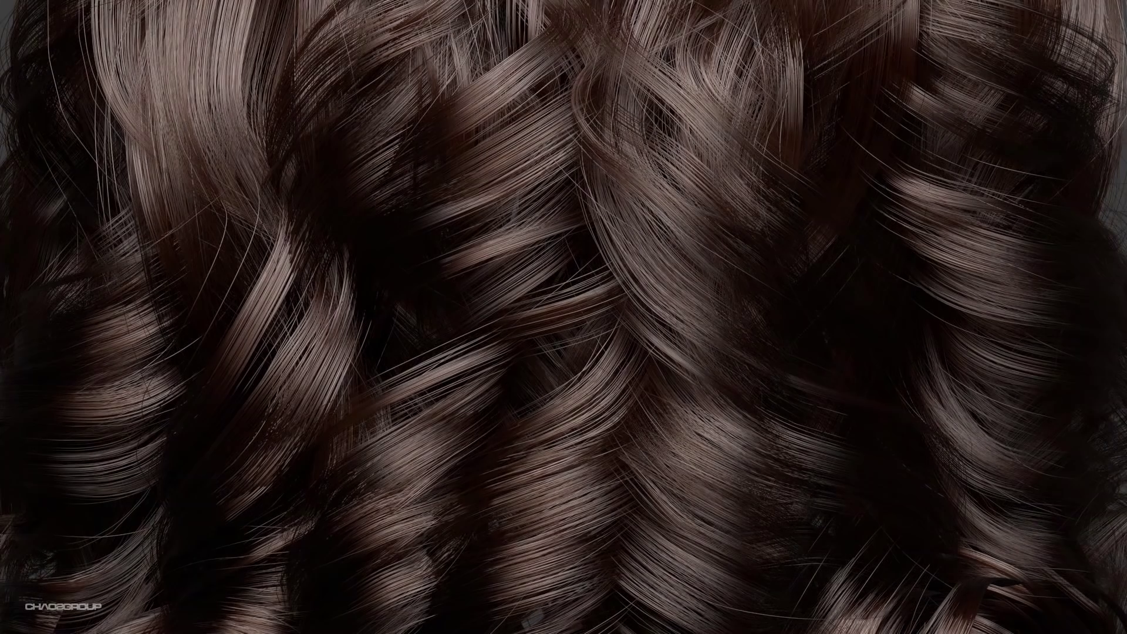
{"action": "key", "text": "Right"}
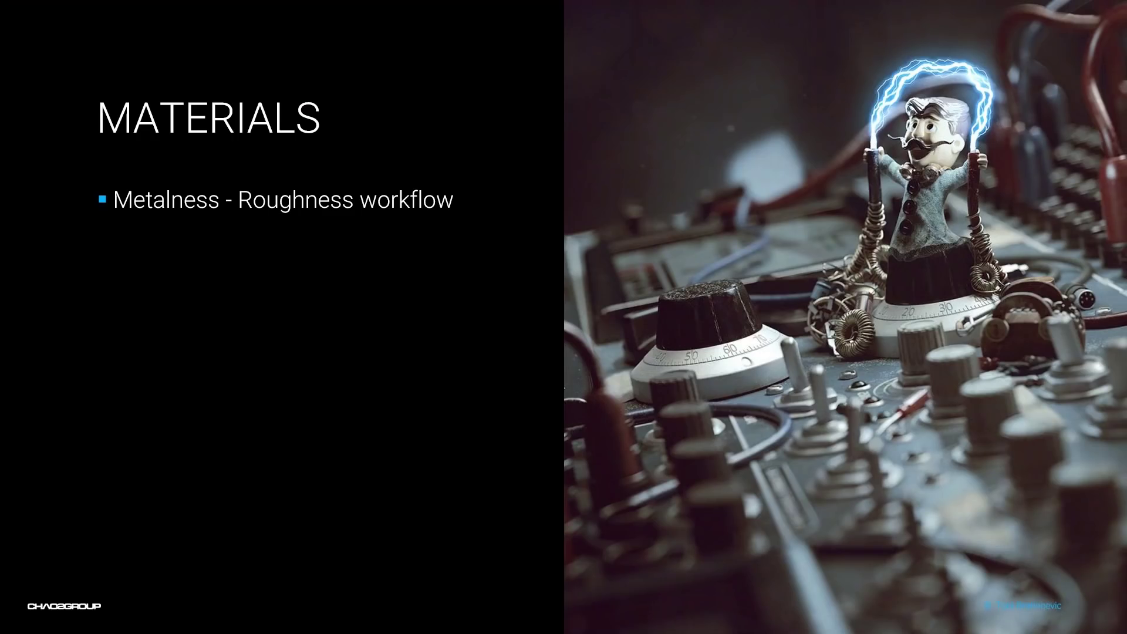
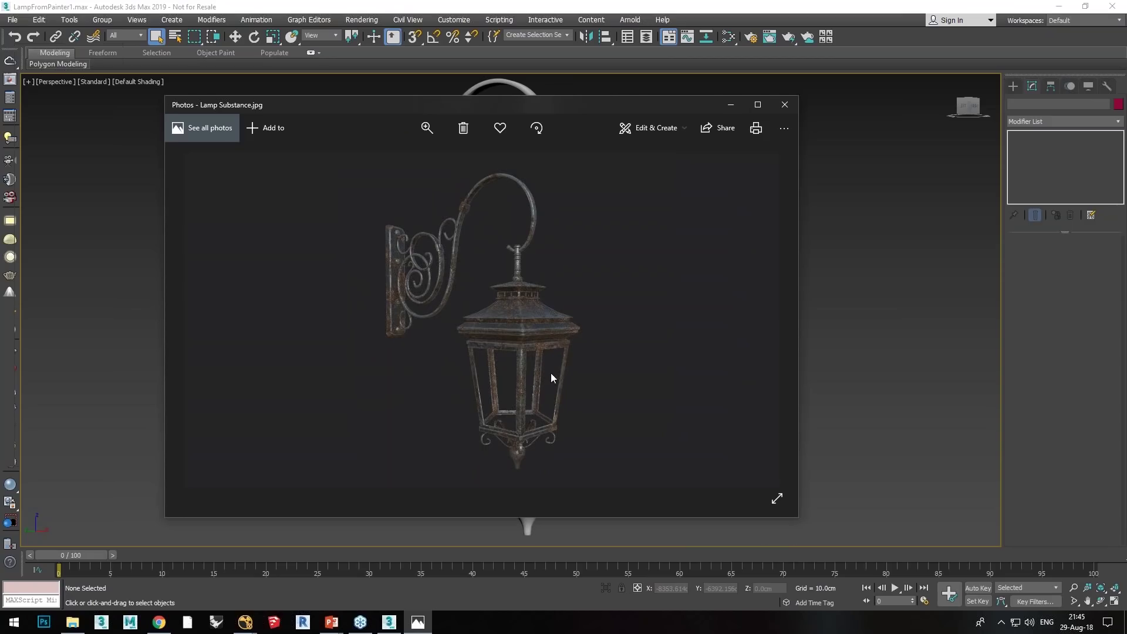
Step: Close the Lamp Substance.jpg reference photo to get back to the 3ds Max lamp scene
{"action": "left_click", "coordinate": [785, 105]}
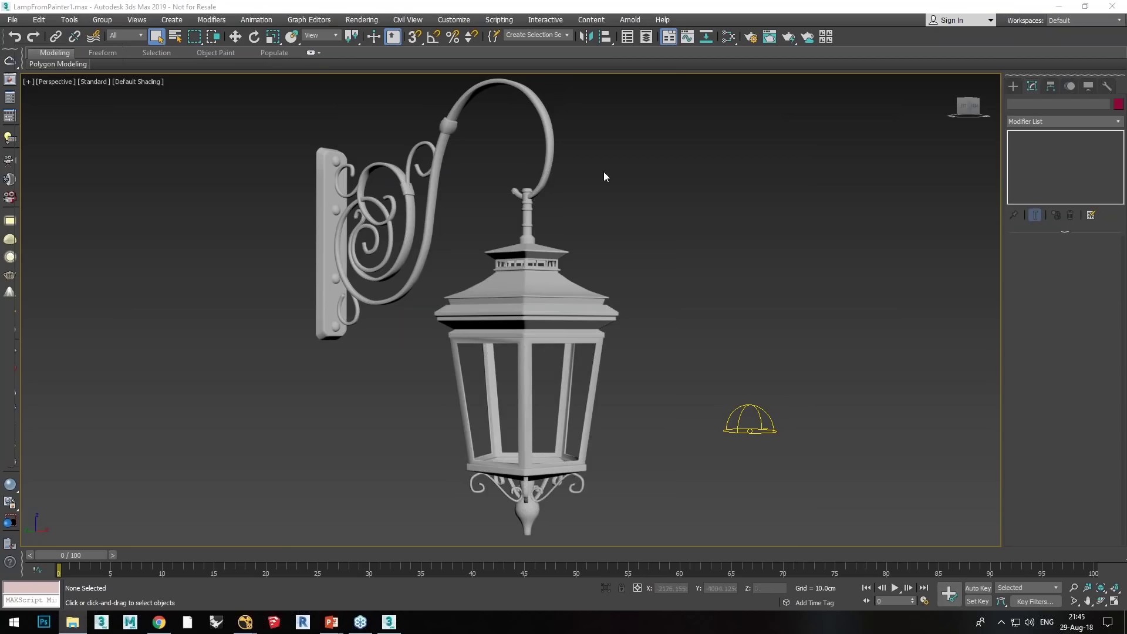
Step: Show the Slate Material Editor with Material #27 selected beside an enlarged live V-Ray frame buffer
{"action": "left_click", "coordinate": [729, 37]}
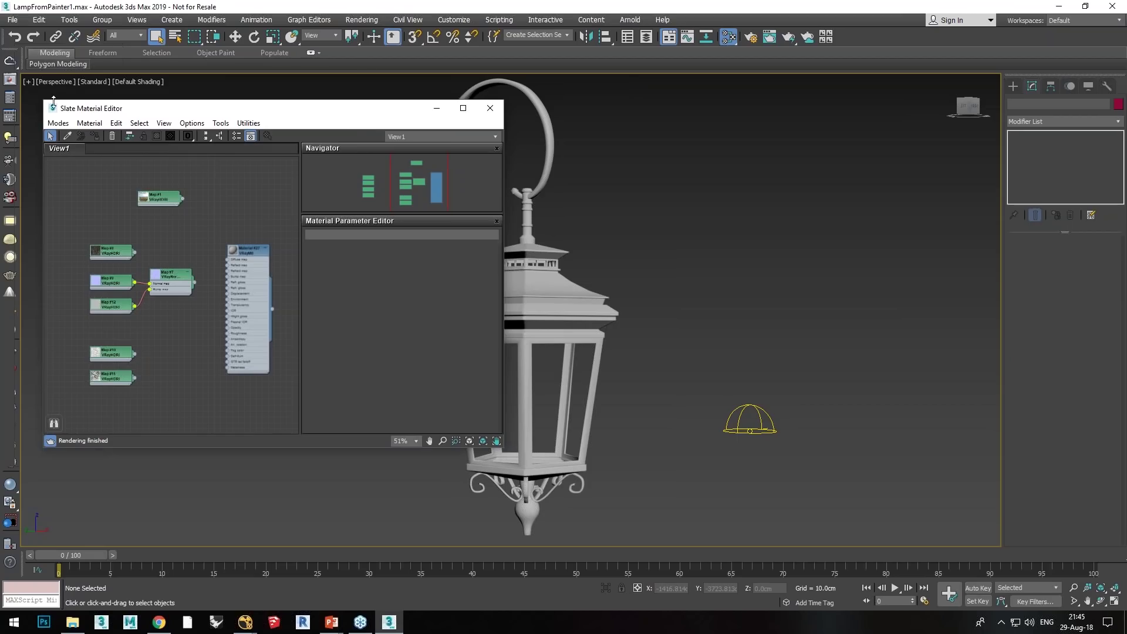
{"action": "left_click", "coordinate": [11, 80]}
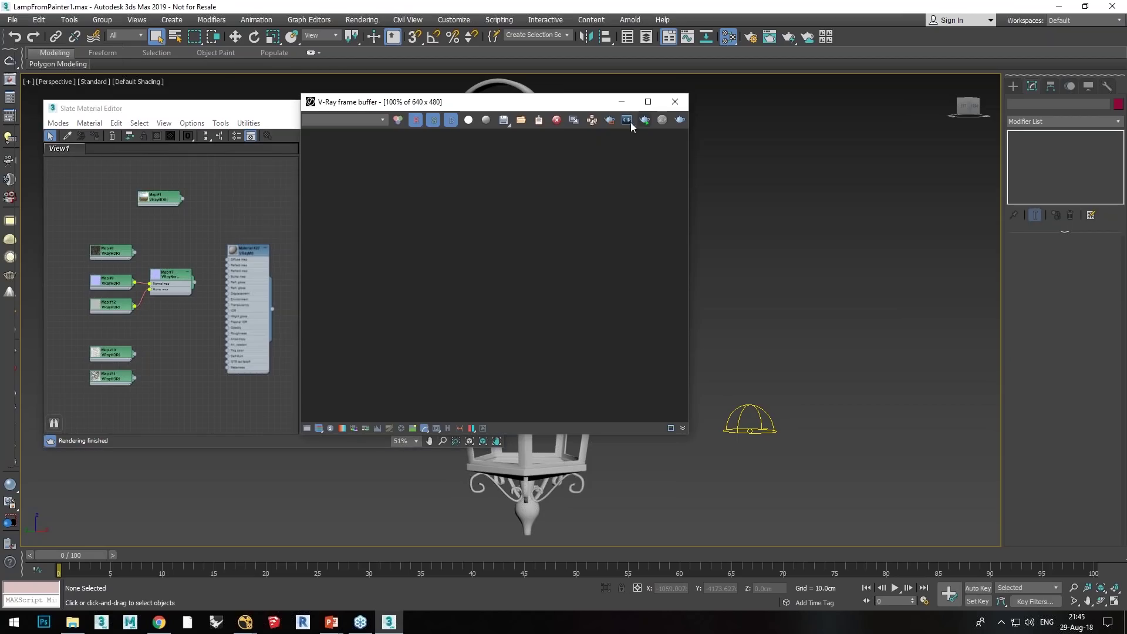
{"action": "left_click_drag", "start_coordinate": [470, 104], "coordinate": [679, 112]}
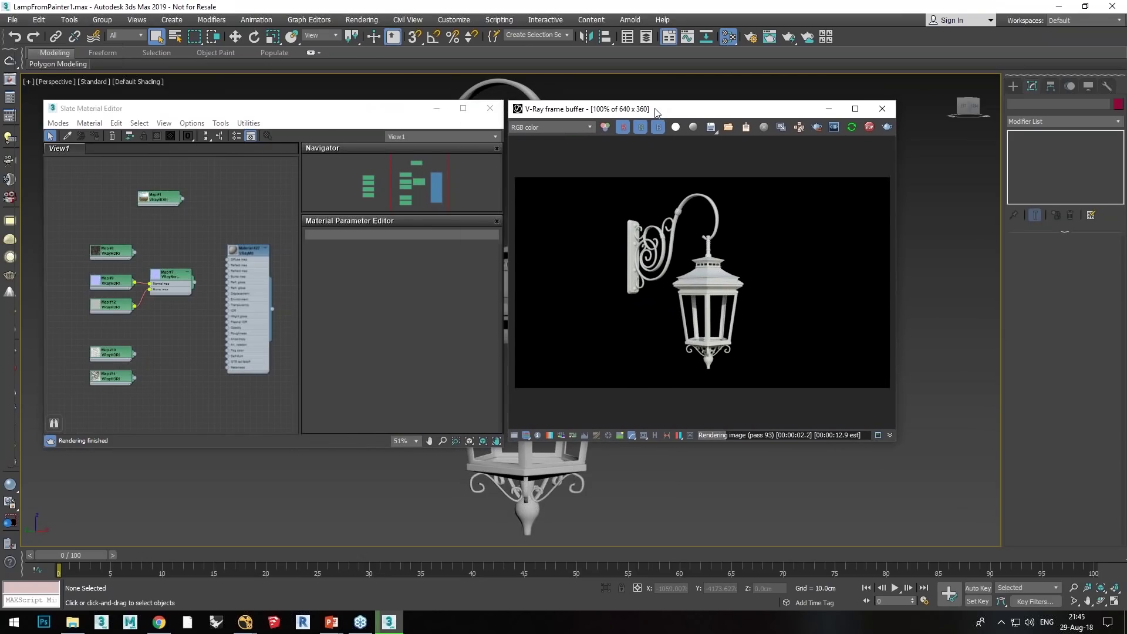
{"action": "left_click", "coordinate": [248, 251]}
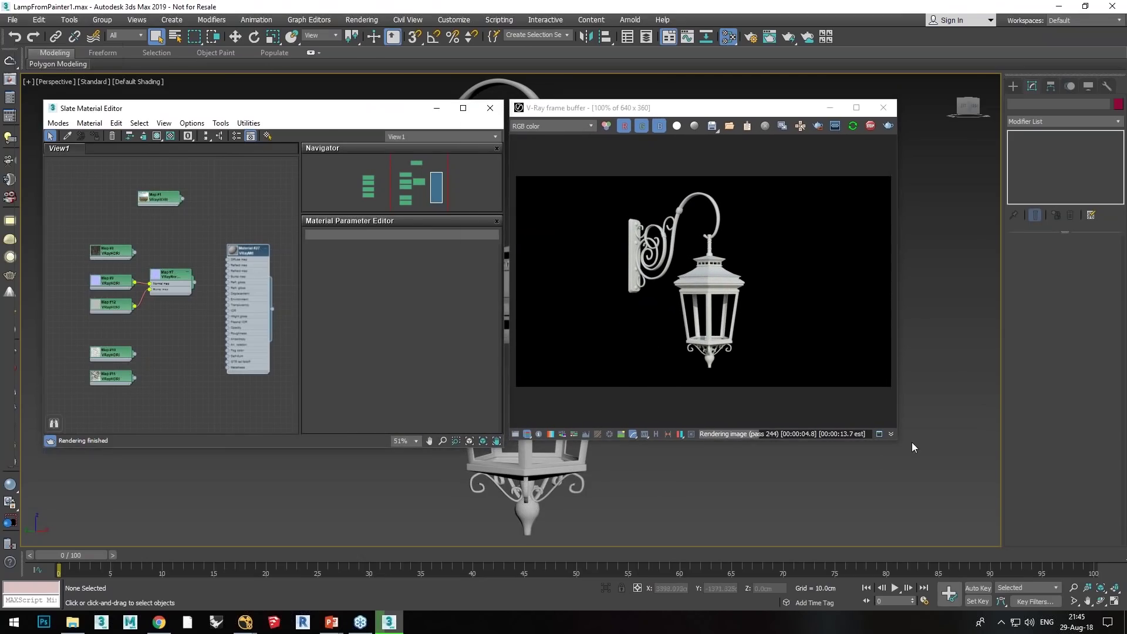
{"action": "left_click_drag", "start_coordinate": [898, 444], "coordinate": [1082, 529]}
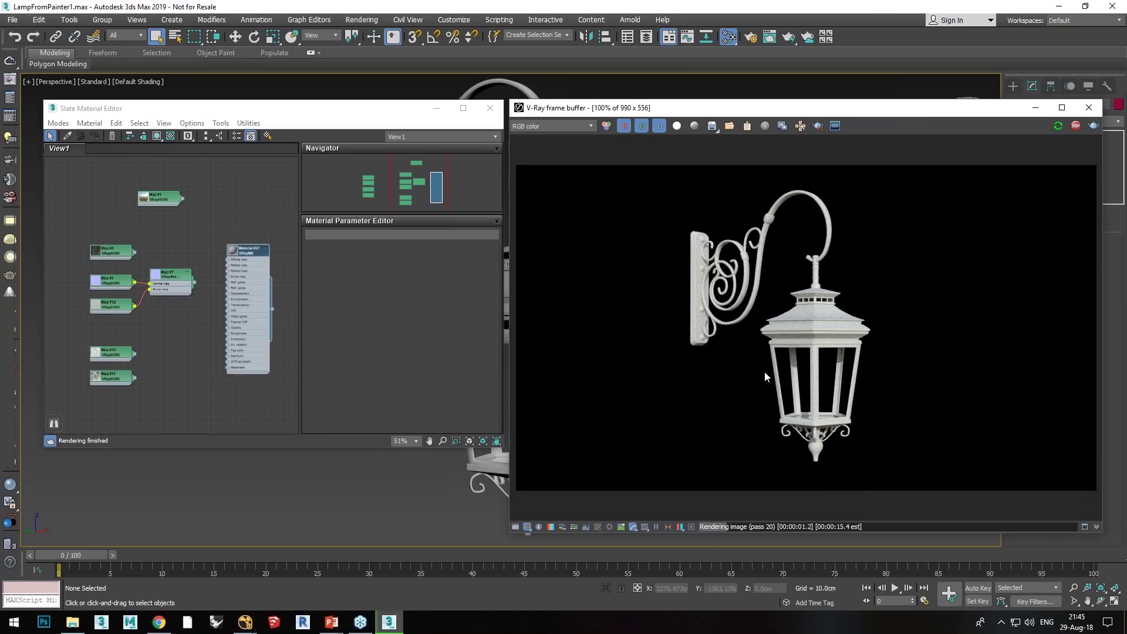
{"action": "scroll", "coordinate": [253, 247], "scroll_direction": "up", "scroll_amount": 3}
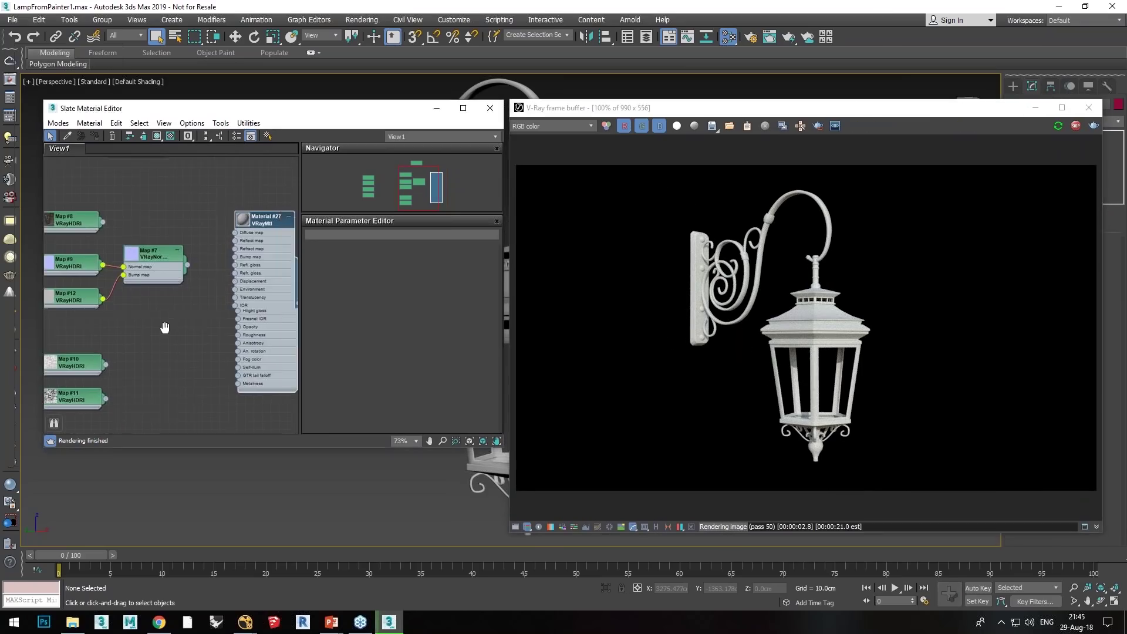
Step: Set Material #27's Metalness to 1.0
{"action": "double_click", "coordinate": [252, 249]}
{"action": "middle_click_drag", "start_coordinate": [202, 325], "coordinate": [186, 280]}
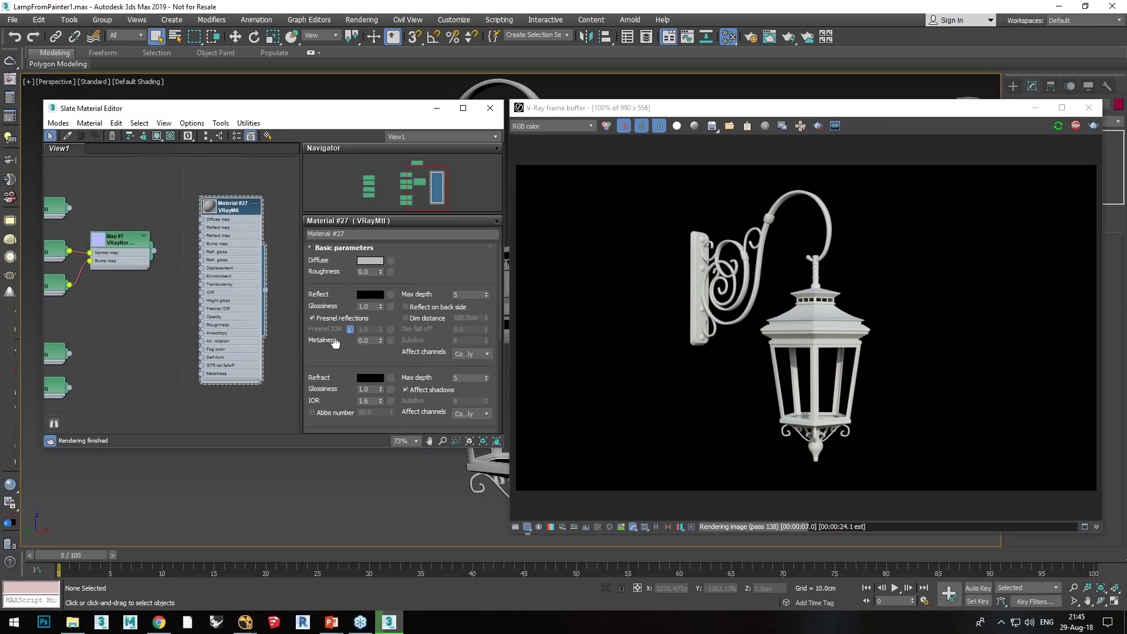
{"action": "scroll", "coordinate": [338, 338], "scroll_direction": "down", "scroll_amount": 2}
{"action": "scroll", "coordinate": [338, 338], "scroll_direction": "up", "scroll_amount": 2}
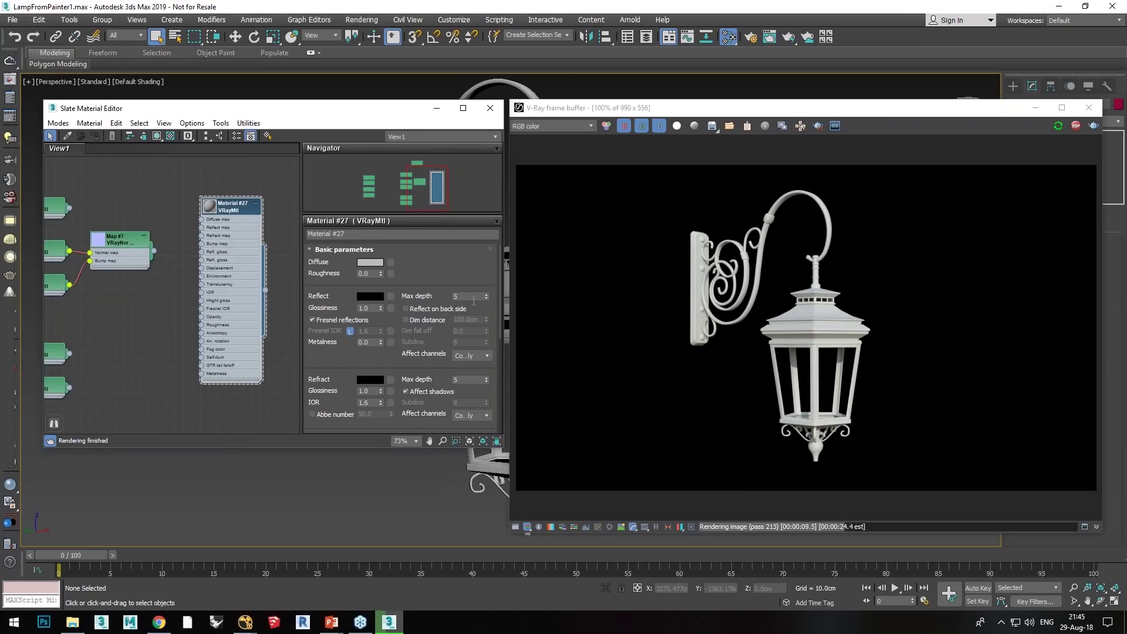
{"action": "left_click", "coordinate": [367, 343]}
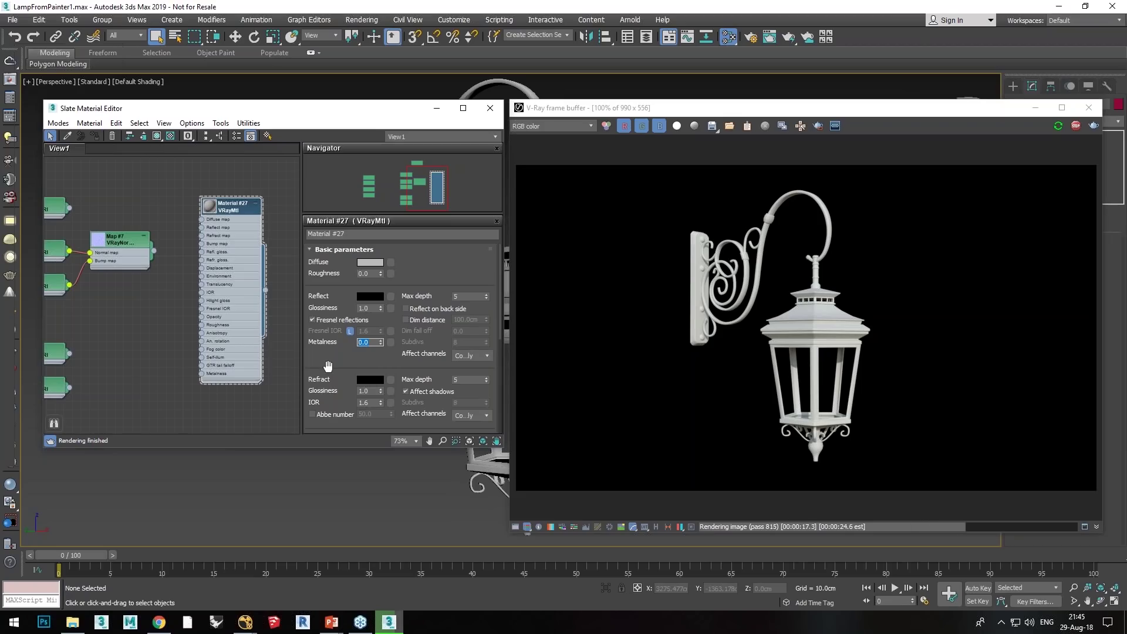
{"action": "type", "text": "1"}
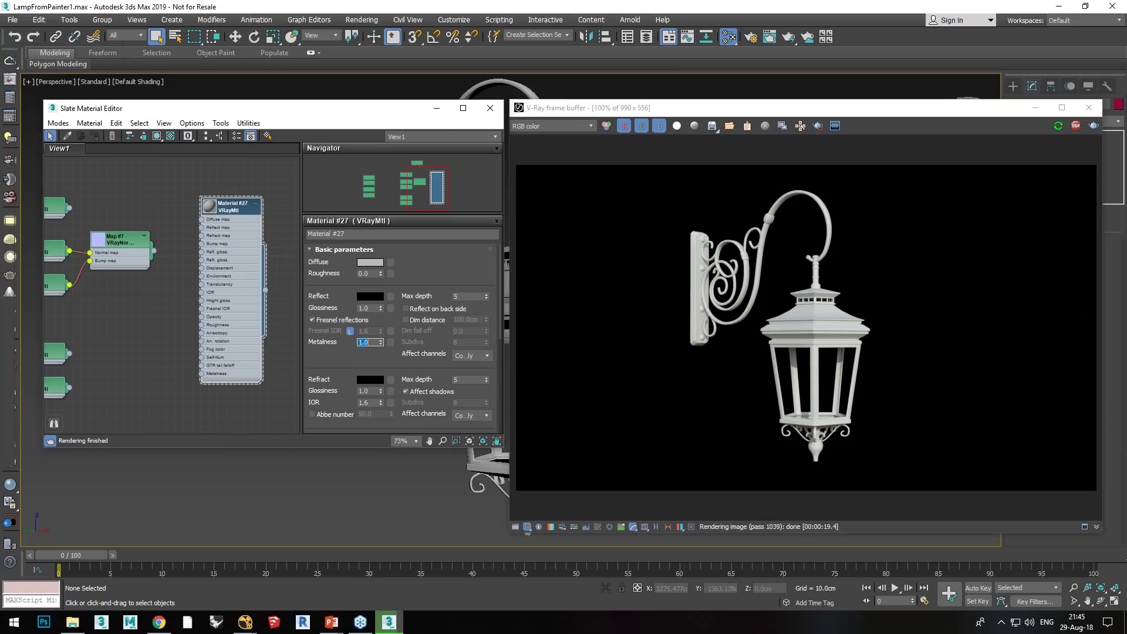
{"action": "key", "text": "Return"}
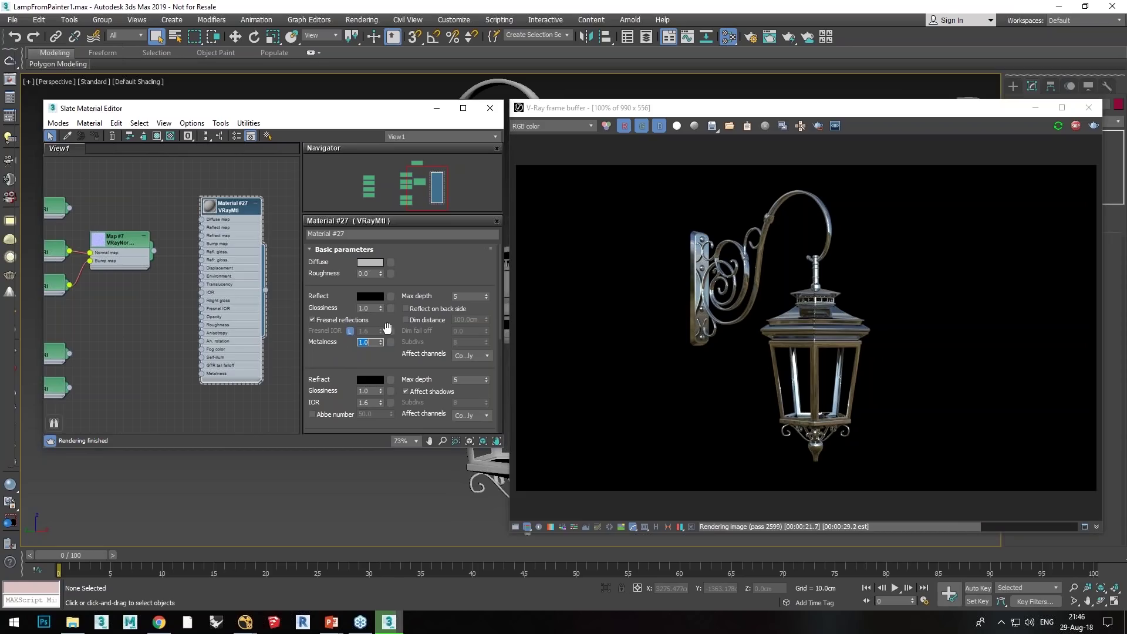
Step: Try lower reflection glossiness on Material #27, return it to 1.0, and scroll to the BRDF rollout
{"action": "left_click_drag", "start_coordinate": [381, 310], "coordinate": [382, 323]}
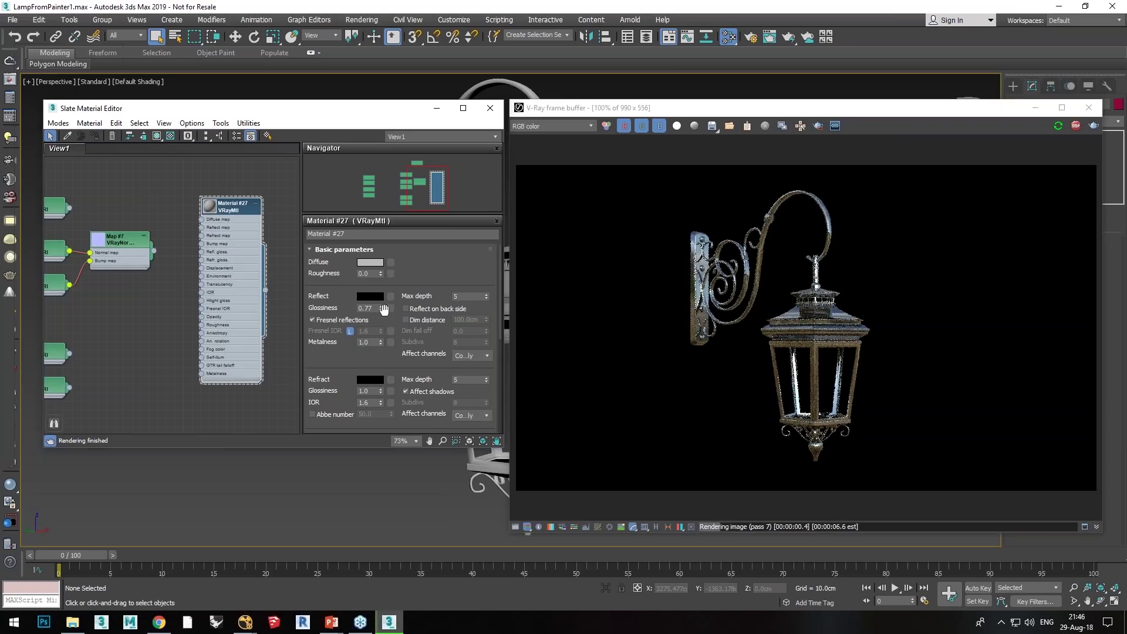
{"action": "right_click", "coordinate": [383, 312]}
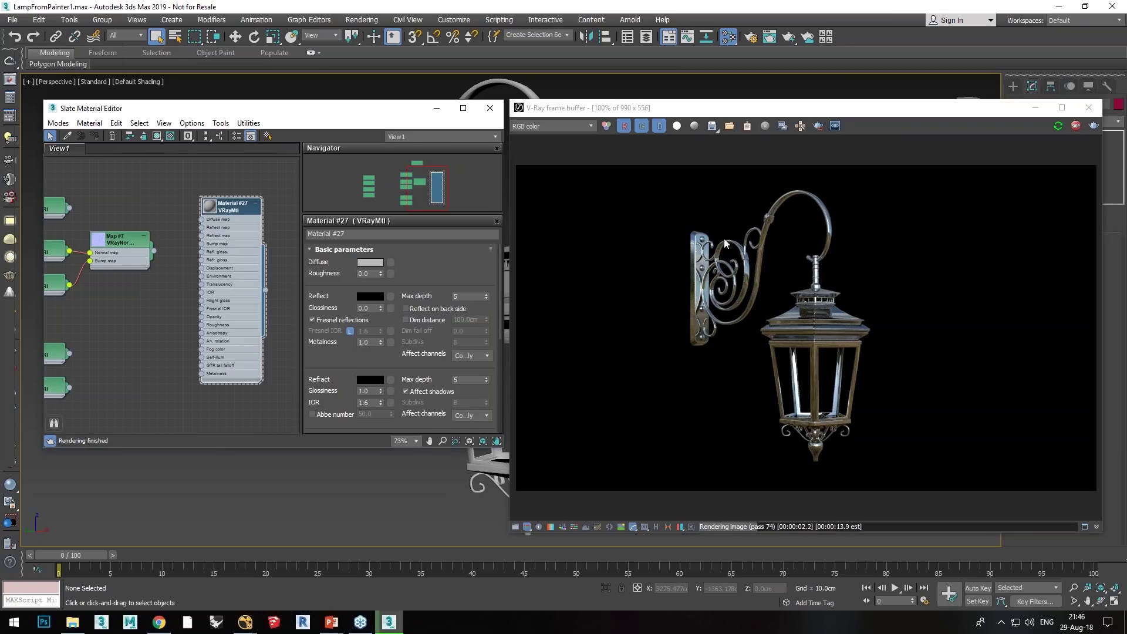
{"action": "left_click_drag", "start_coordinate": [380, 310], "coordinate": [363, 236]}
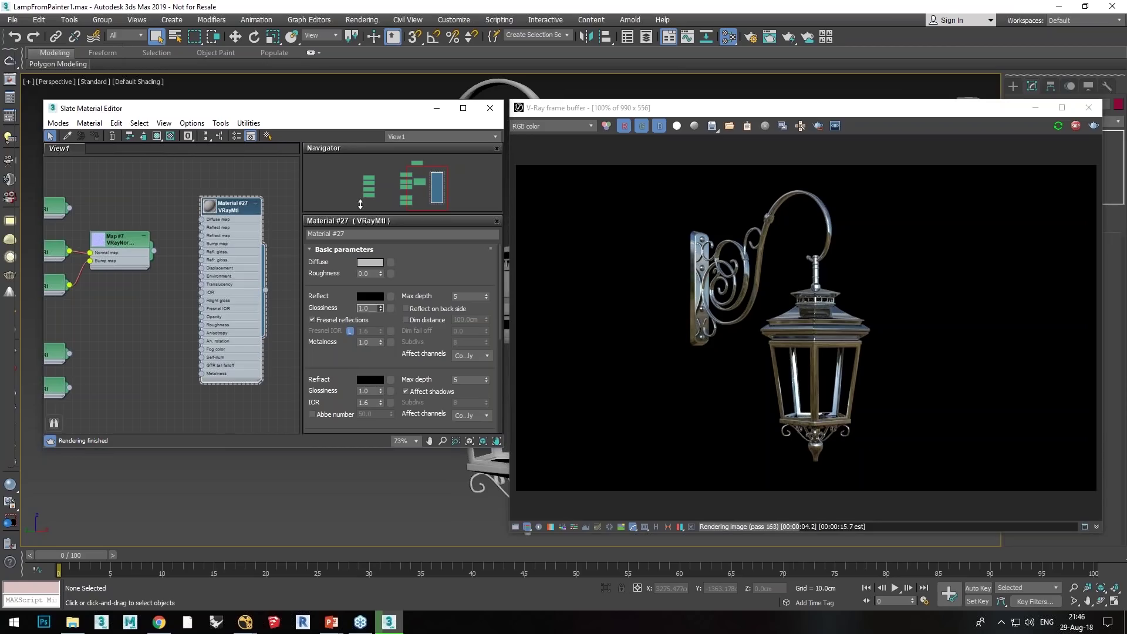
{"action": "left_click_drag", "start_coordinate": [314, 354], "coordinate": [314, 148]}
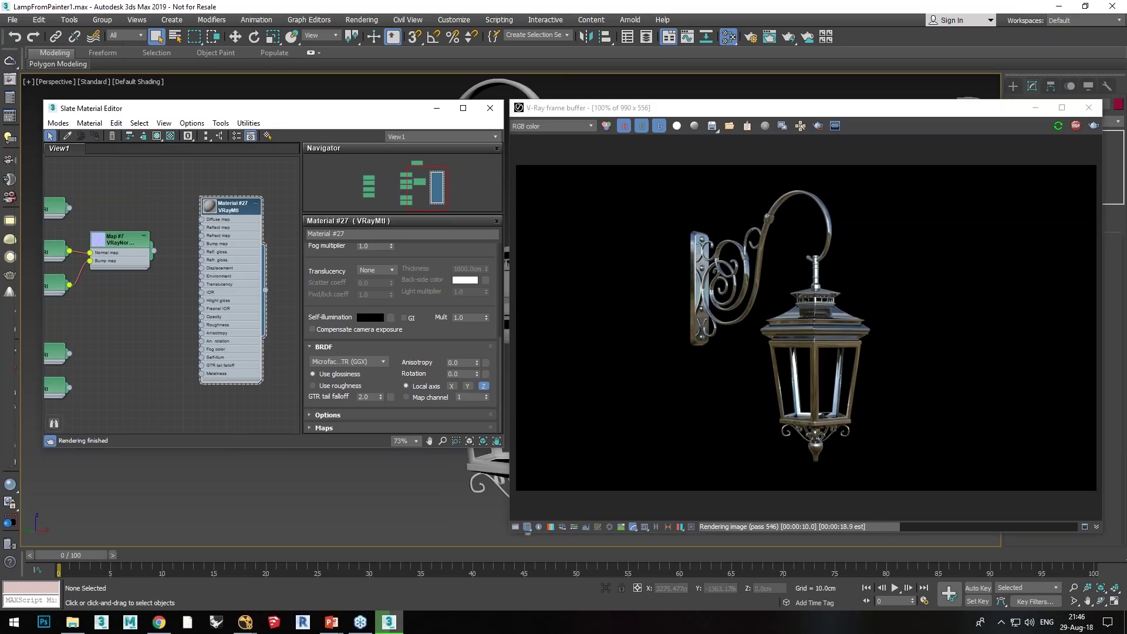
Step: Switch Material #27's BRDF to Use roughness and zero its reflection roughness
{"action": "left_click", "coordinate": [312, 385]}
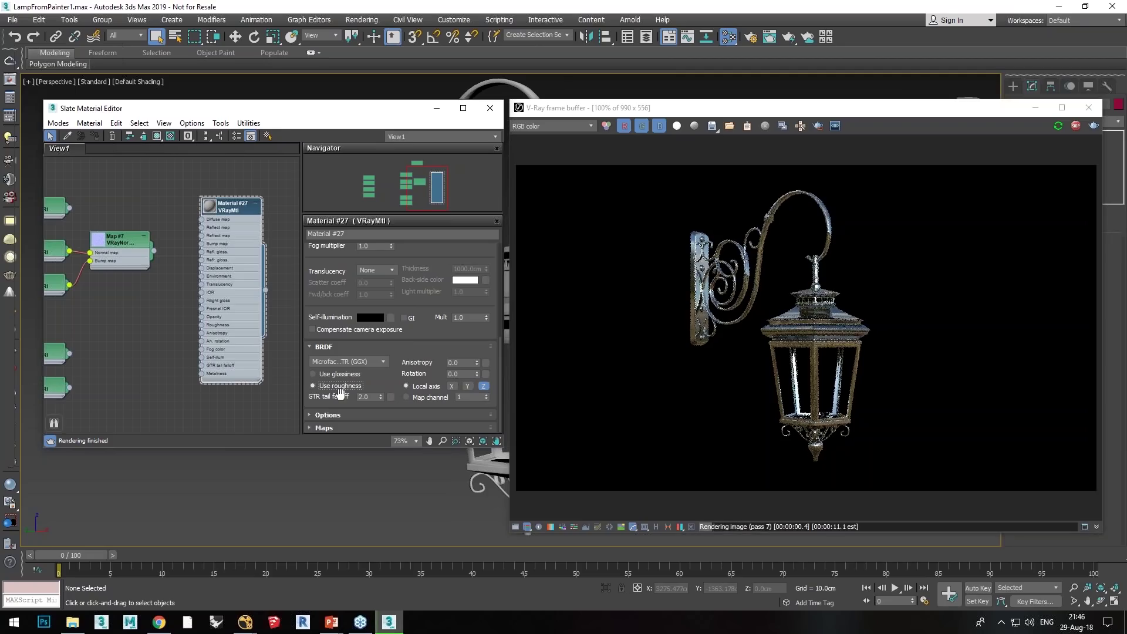
{"action": "left_click_drag", "start_coordinate": [429, 269], "coordinate": [439, 431]}
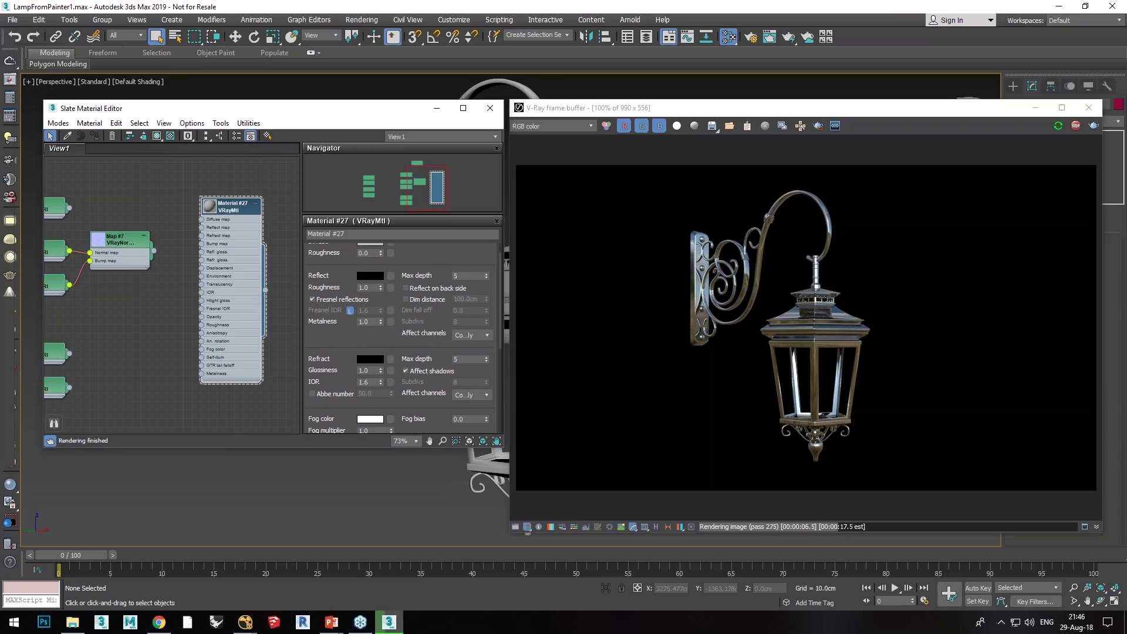
{"action": "left_click_drag", "start_coordinate": [437, 335], "coordinate": [446, 352]}
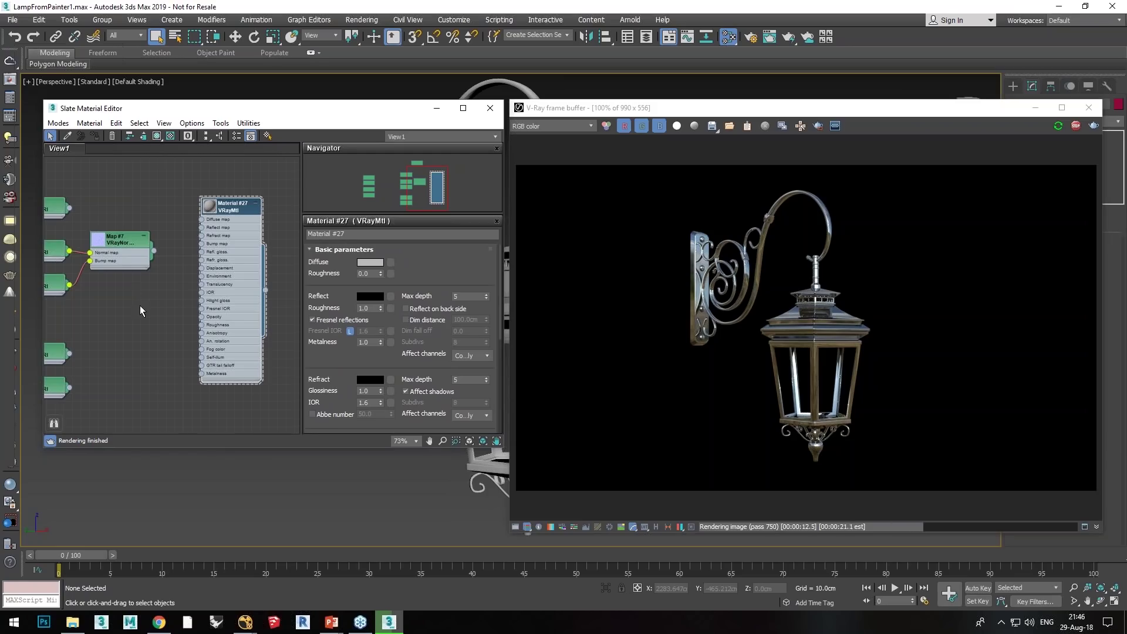
{"action": "middle_click_drag", "start_coordinate": [129, 290], "coordinate": [198, 363]}
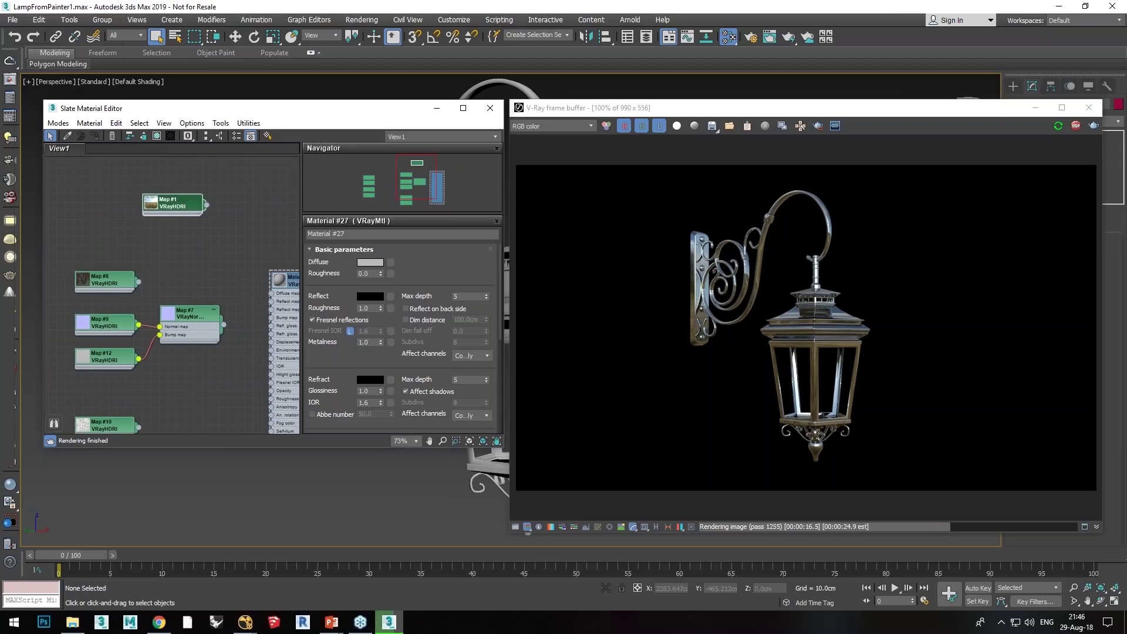
{"action": "middle_click_drag", "start_coordinate": [224, 269], "coordinate": [202, 266]}
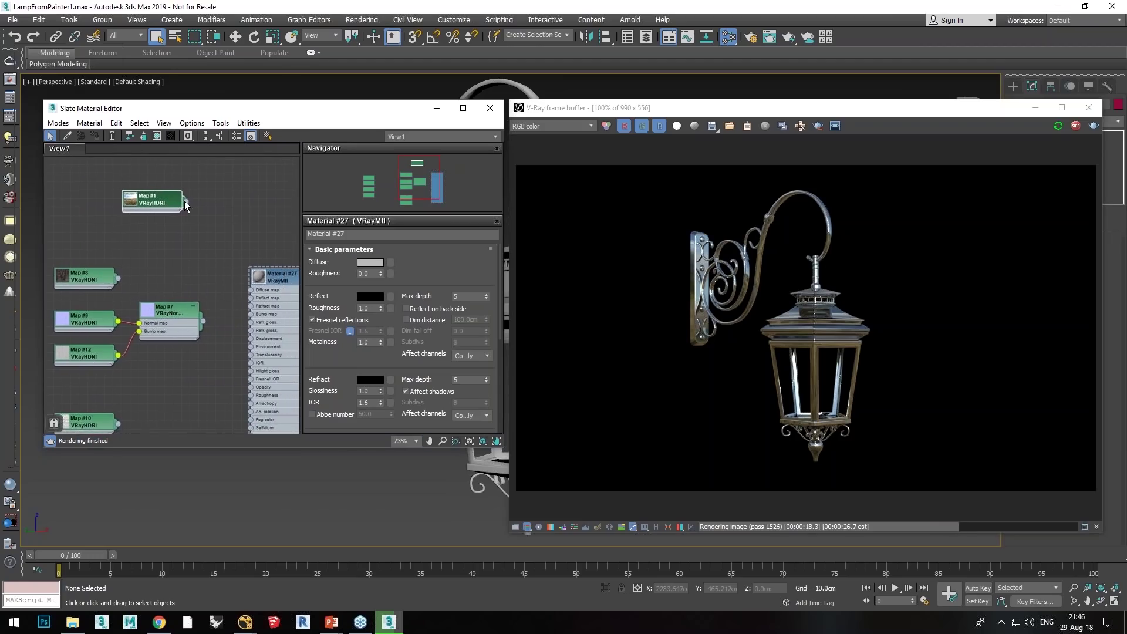
{"action": "scroll", "coordinate": [167, 200], "scroll_direction": "up", "scroll_amount": 2}
{"action": "scroll", "coordinate": [164, 202], "scroll_direction": "up", "scroll_amount": 2}
{"action": "scroll", "coordinate": [139, 216], "scroll_direction": "down", "scroll_amount": 2}
{"action": "middle_click_drag", "start_coordinate": [232, 277], "coordinate": [128, 235]}
{"action": "middle_click_drag", "start_coordinate": [267, 297], "coordinate": [255, 259]}
{"action": "left_click_drag", "start_coordinate": [325, 363], "coordinate": [326, 349]}
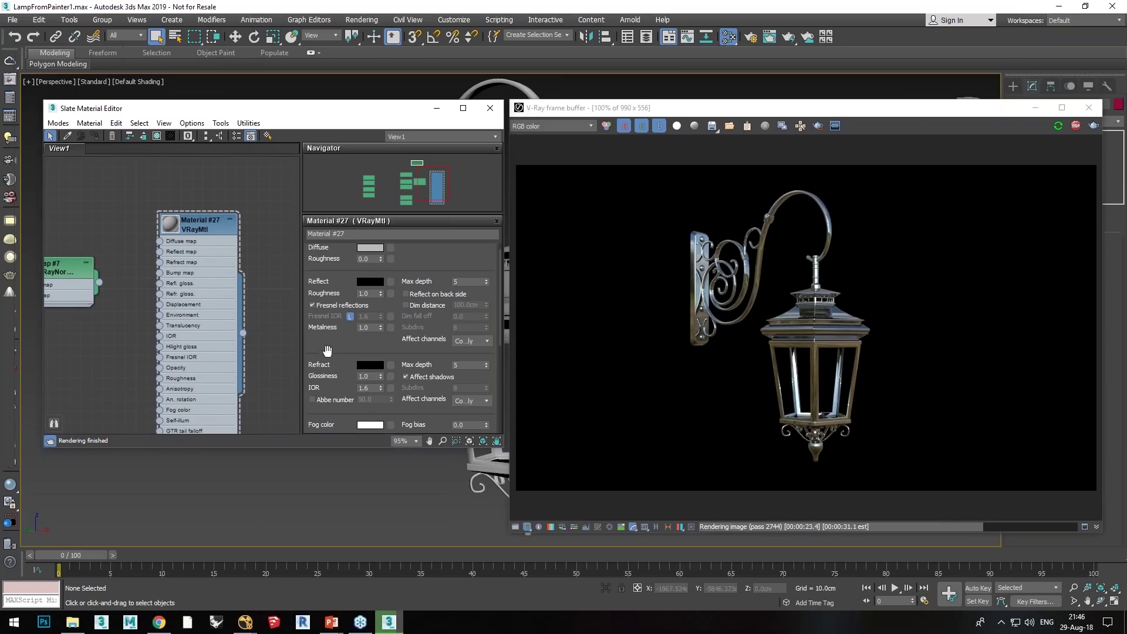
{"action": "right_click", "coordinate": [381, 293]}
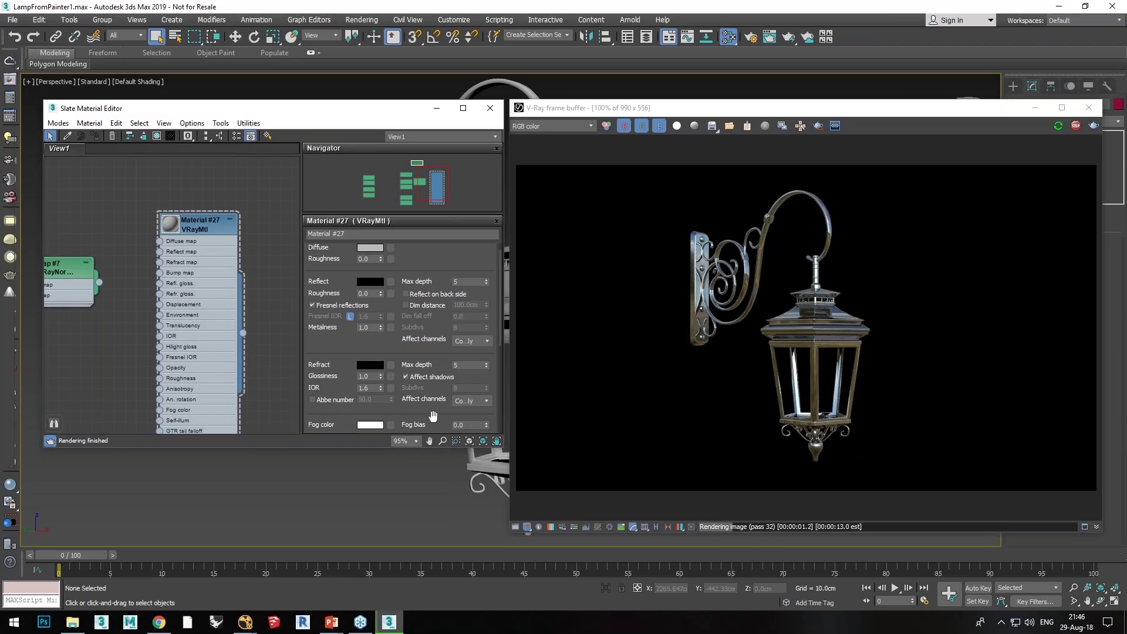
Step: Make Material #27's reflection colour dark grey (32, 32, 32) with reflection roughness 1.0
{"action": "left_click", "coordinate": [369, 282]}
{"action": "left_click_drag", "start_coordinate": [348, 86], "coordinate": [347, 88]}
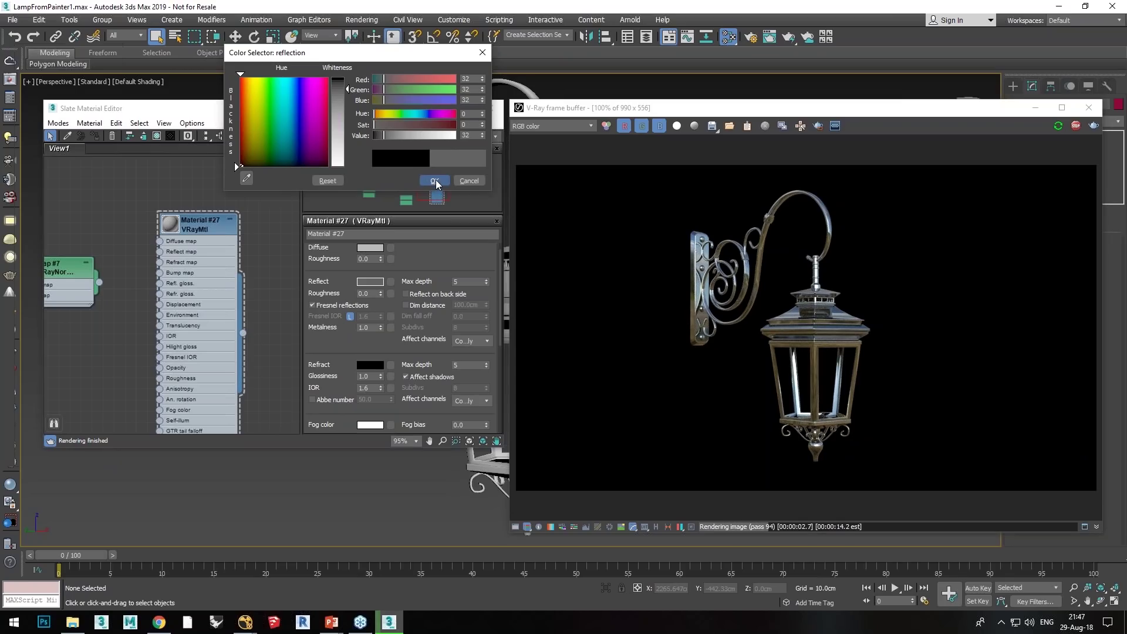
{"action": "left_click", "coordinate": [434, 180]}
{"action": "left_click_drag", "start_coordinate": [382, 293], "coordinate": [379, 235]}
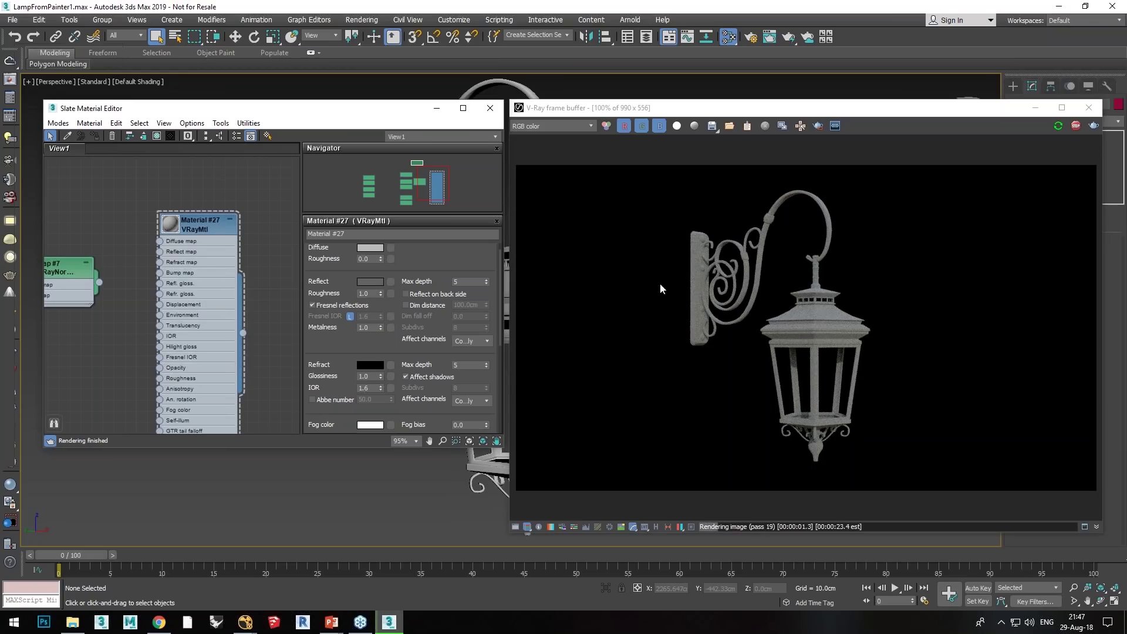
Step: Reset Material #27's reflection roughness, then enter 0.6 for a satin metal finish
{"action": "mouse_move", "coordinate": [424, 350]}
{"action": "left_mouse_down"}
{"action": "mouse_move", "coordinate": [426, 364]}
{"action": "mouse_move", "coordinate": [428, 338]}
{"action": "left_mouse_up"}
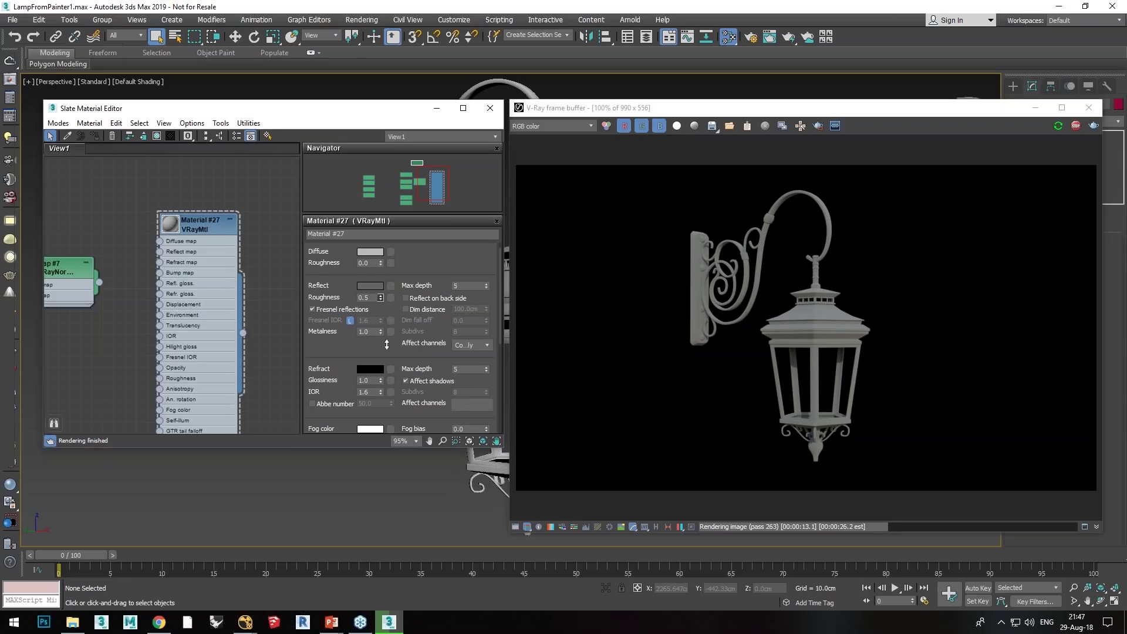
{"action": "right_click", "coordinate": [380, 298]}
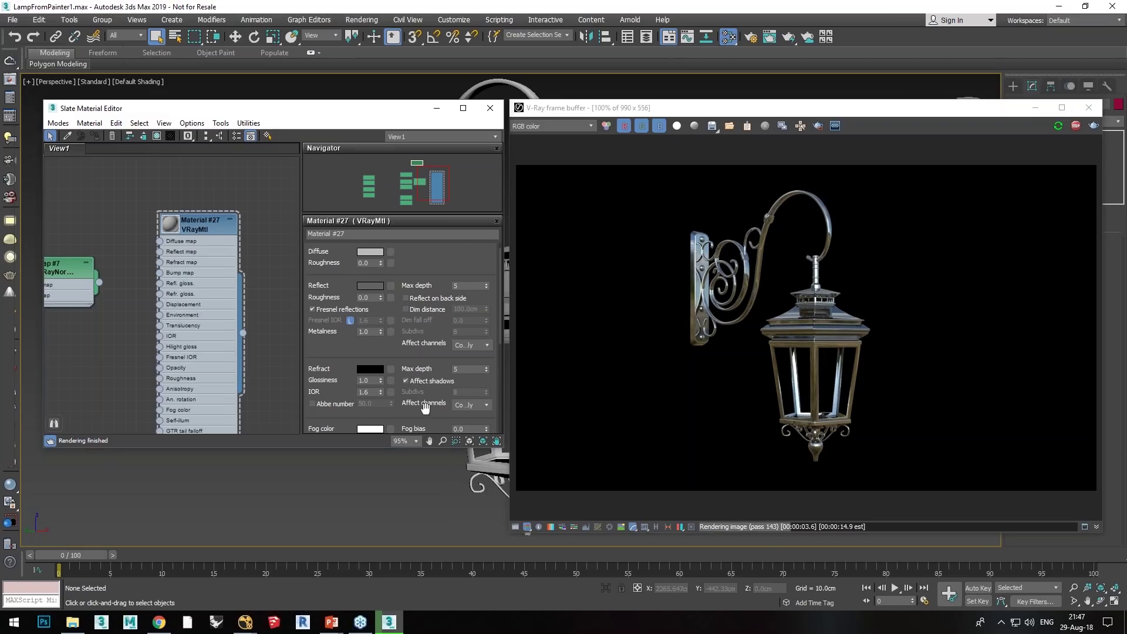
{"action": "scroll", "coordinate": [425, 408], "scroll_direction": "down", "scroll_amount": 8}
{"action": "scroll", "coordinate": [347, 407], "scroll_direction": "up", "scroll_amount": 8}
{"action": "left_click_drag", "start_coordinate": [365, 305], "coordinate": [437, 312]}
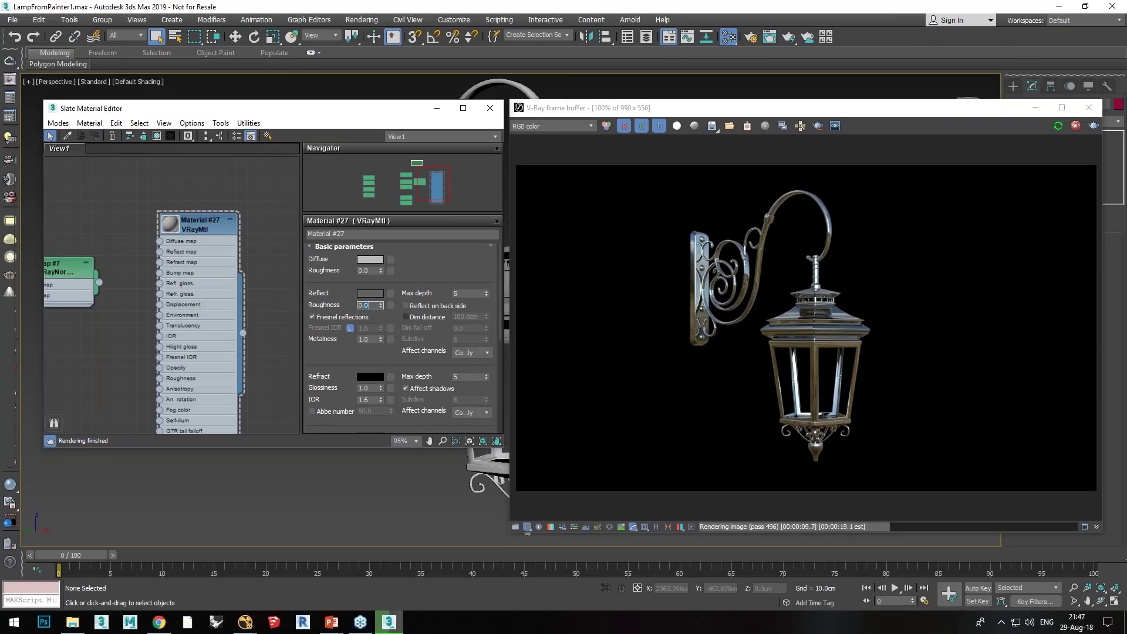
{"action": "type", "text": "6"}
{"action": "key", "text": "Return"}
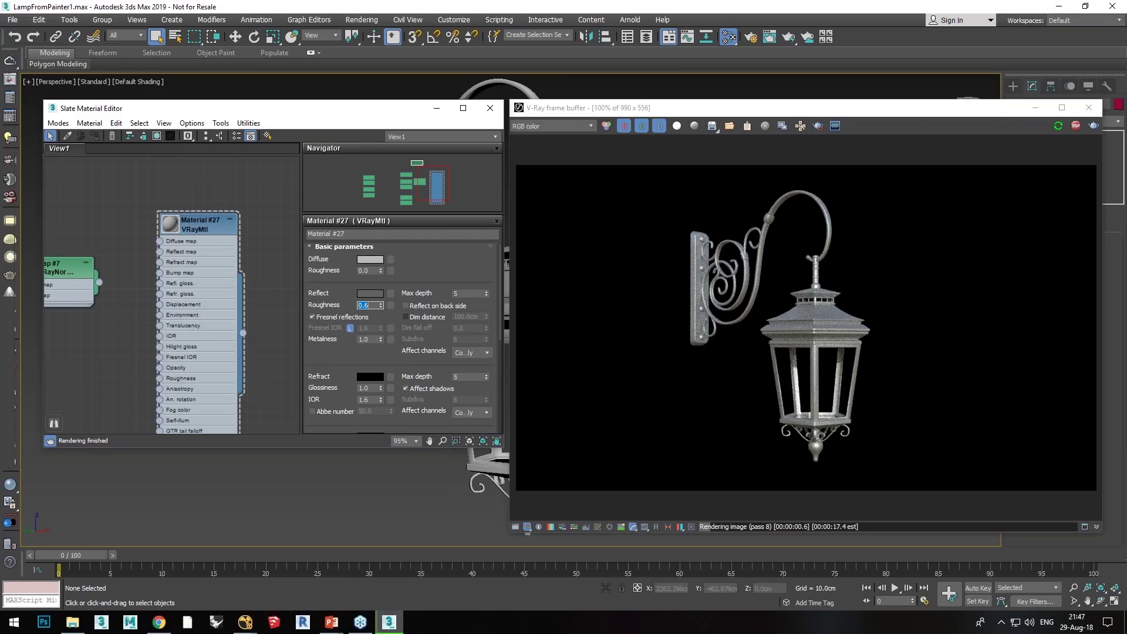
{"action": "key", "text": "Tab"}
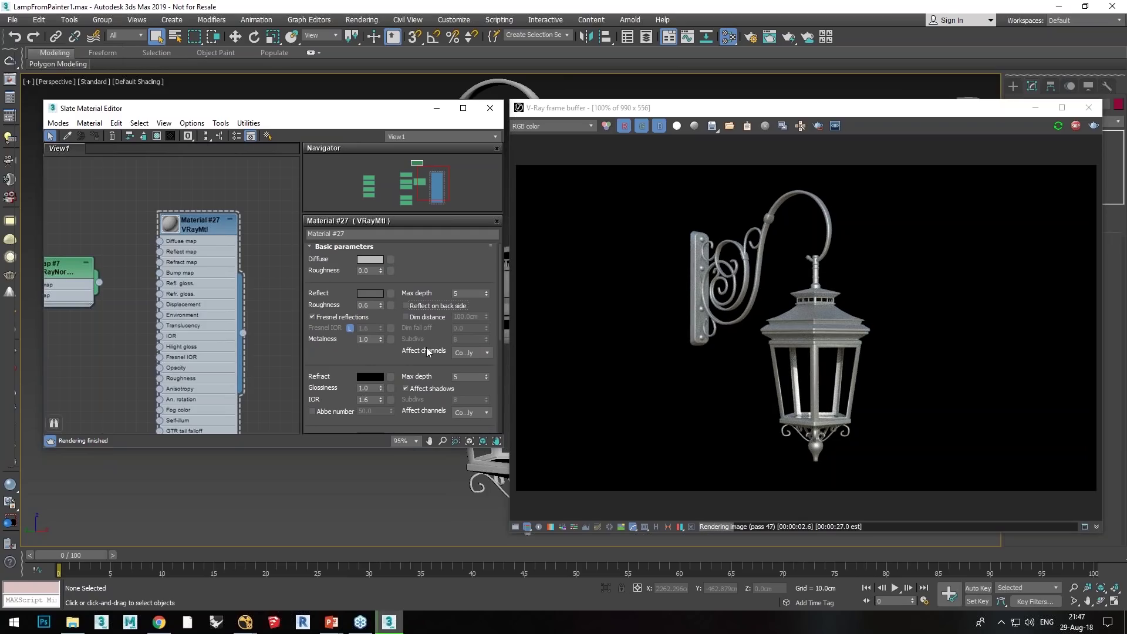
{"action": "scroll", "coordinate": [424, 308], "scroll_direction": "up", "scroll_amount": 1}
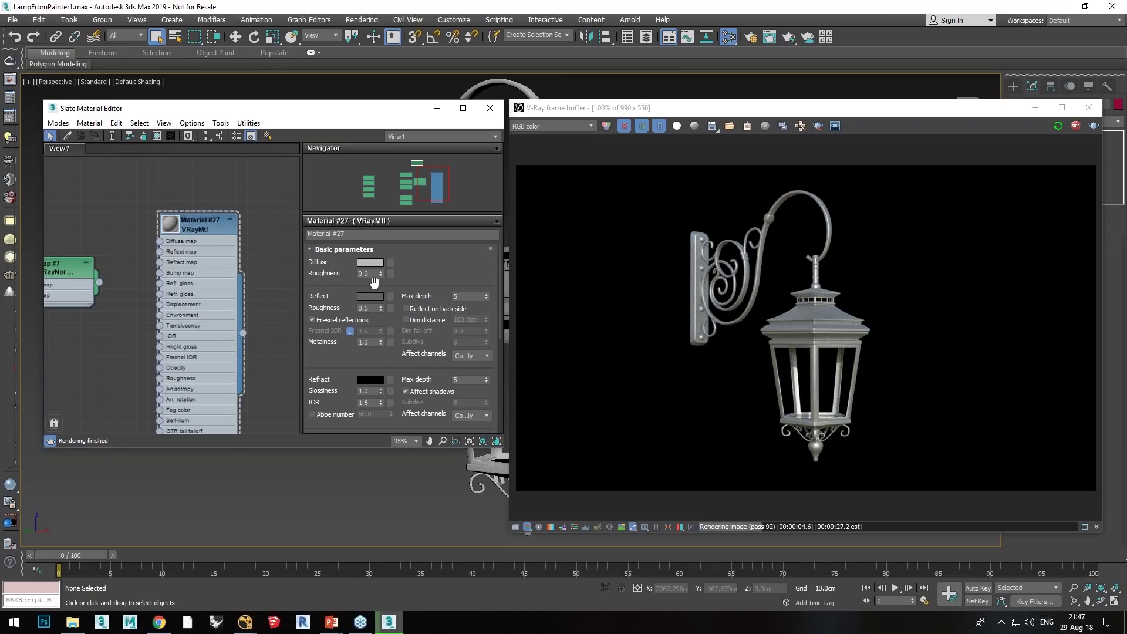
Step: Connect the Map #8 texture to Material #27's Diffuse map
{"action": "left_click", "coordinate": [297, 283]}
{"action": "middle_click_drag", "start_coordinate": [116, 307], "coordinate": [209, 319]}
{"action": "scroll", "coordinate": [209, 319], "scroll_direction": "down", "scroll_amount": 2}
{"action": "left_click", "coordinate": [69, 250]}
{"action": "middle_click_drag", "start_coordinate": [128, 261], "coordinate": [138, 228]}
{"action": "double_click", "coordinate": [77, 220]}
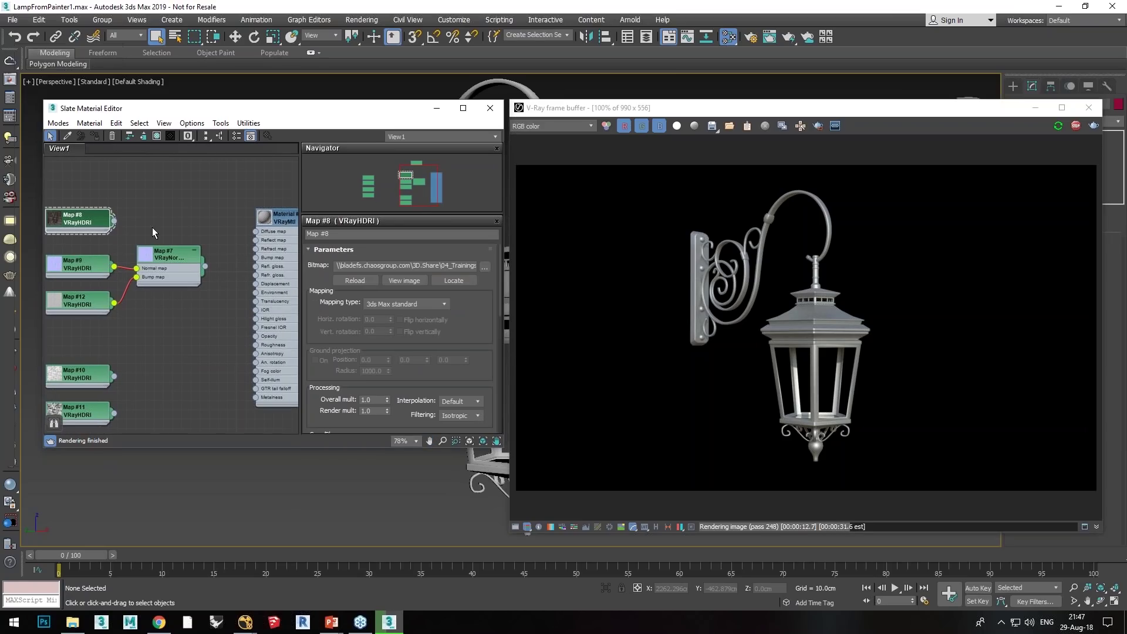
{"action": "left_click_drag", "start_coordinate": [114, 221], "coordinate": [253, 231]}
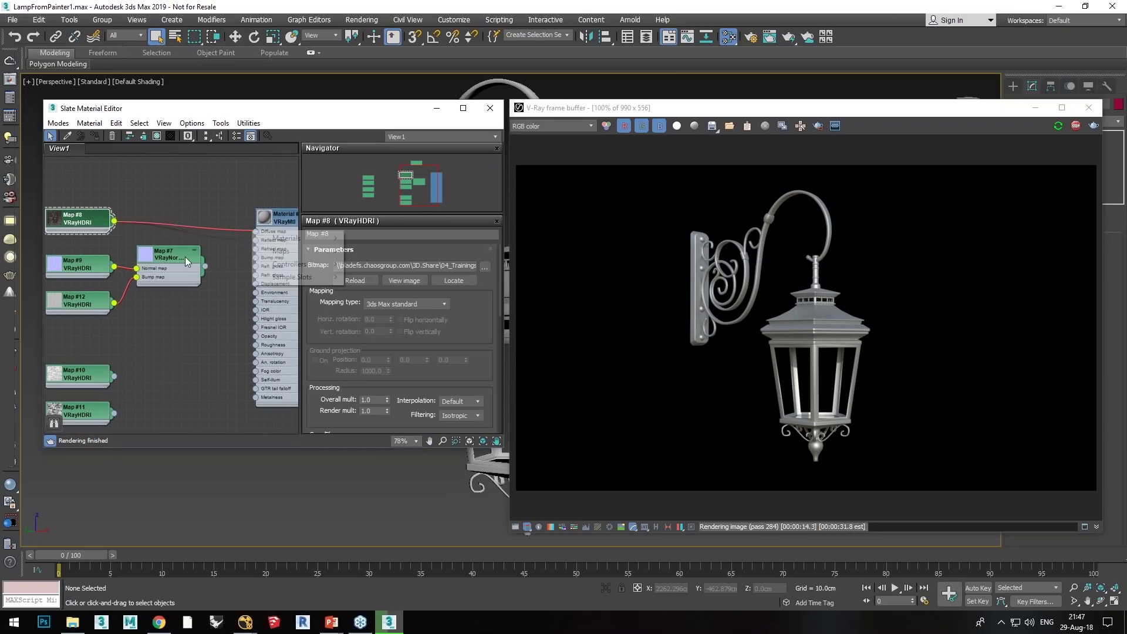
{"action": "left_click", "coordinate": [264, 218]}
{"action": "left_click_drag", "start_coordinate": [115, 223], "coordinate": [255, 232]}
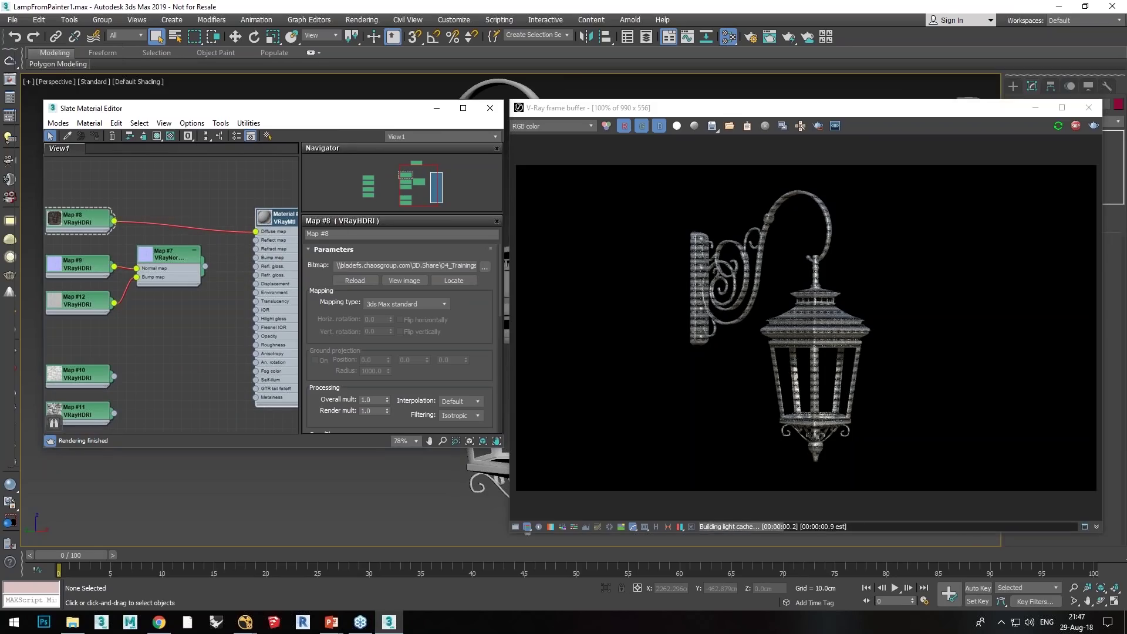
Step: Wire Map #11 into Metalness and Map #10, as an instance, into the reflection roughness input
{"action": "left_click", "coordinate": [270, 304]}
{"action": "middle_click_drag", "start_coordinate": [244, 302], "coordinate": [215, 275]}
{"action": "scroll", "coordinate": [216, 274], "scroll_direction": "down", "scroll_amount": 1}
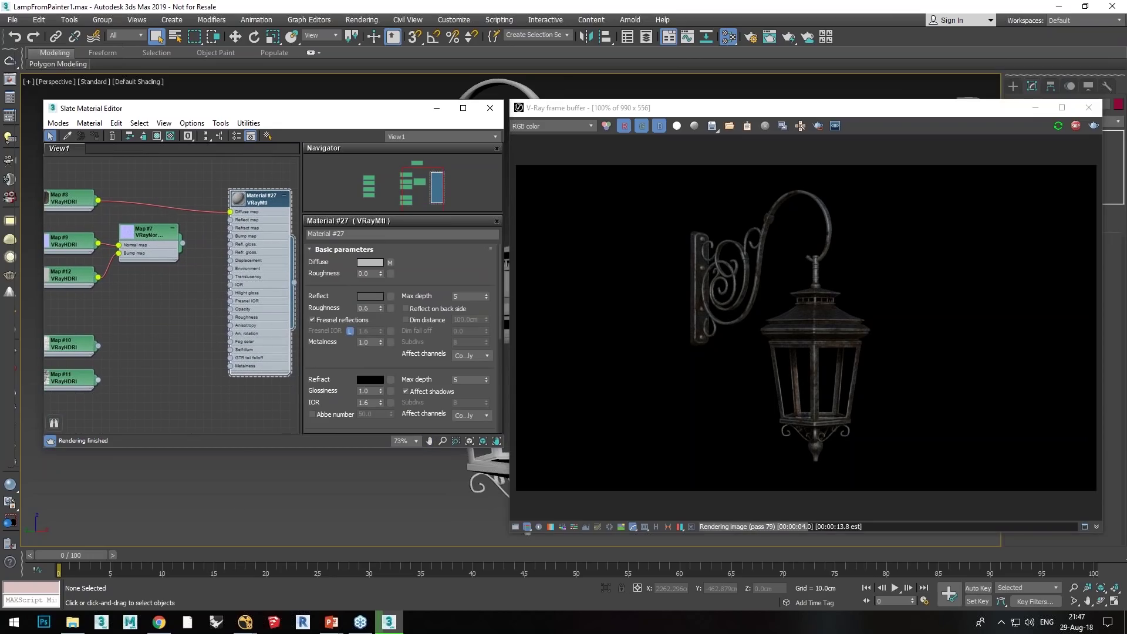
{"action": "left_click_drag", "start_coordinate": [152, 354], "coordinate": [231, 366]}
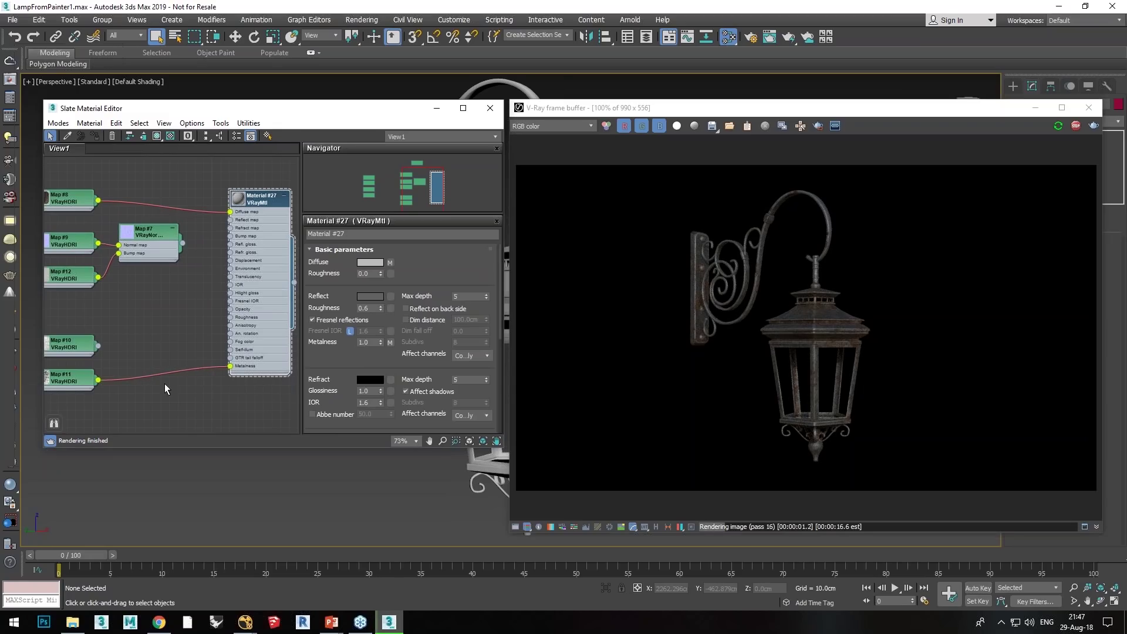
{"action": "middle_click_drag", "start_coordinate": [150, 345], "coordinate": [151, 349]}
{"action": "left_click_drag", "start_coordinate": [100, 349], "coordinate": [391, 308]}
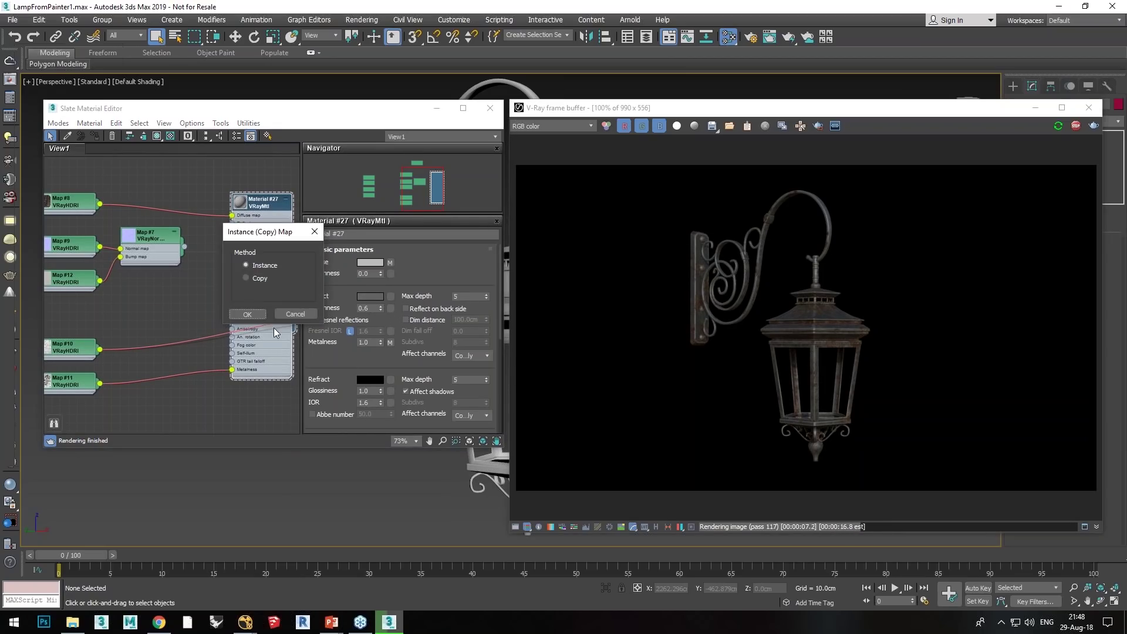
{"action": "left_click", "coordinate": [255, 320]}
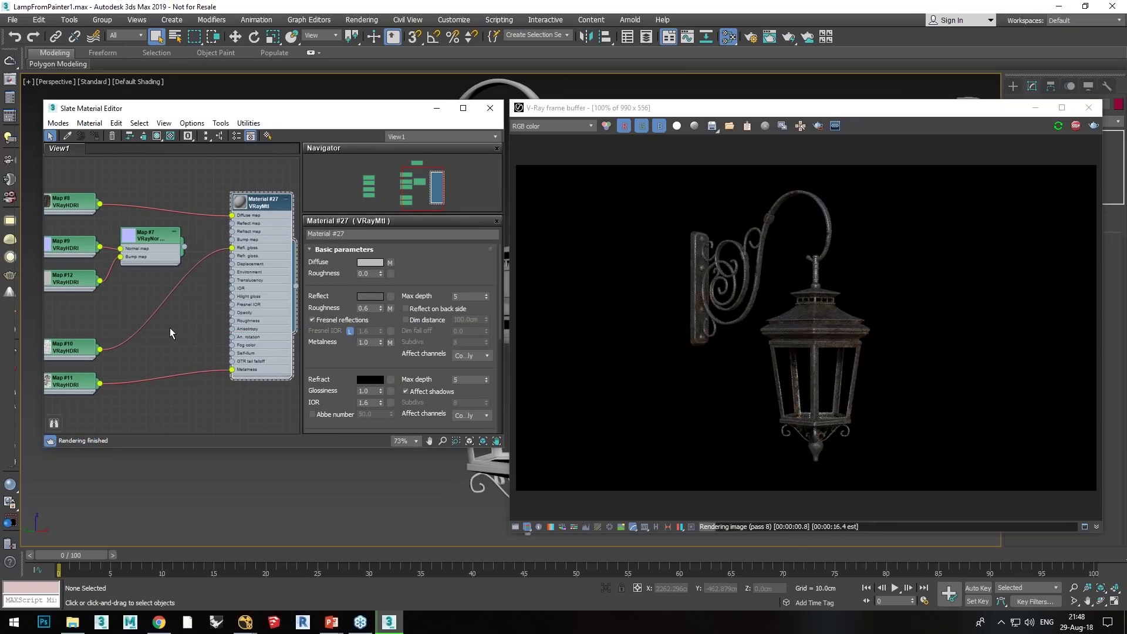
Step: Connect the Map #7 VRayNormalMap node to Material #27's Bump map
{"action": "middle_click_drag", "start_coordinate": [163, 312], "coordinate": [128, 326]}
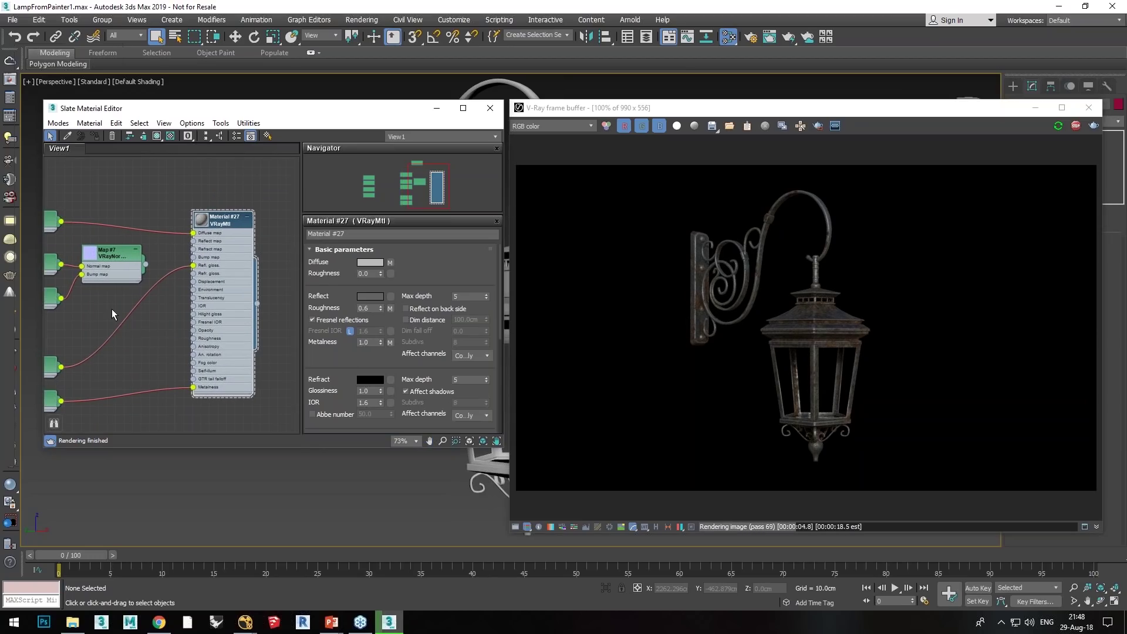
{"action": "left_click_drag", "start_coordinate": [108, 253], "coordinate": [125, 253]}
{"action": "middle_click_drag", "start_coordinate": [111, 296], "coordinate": [209, 332]}
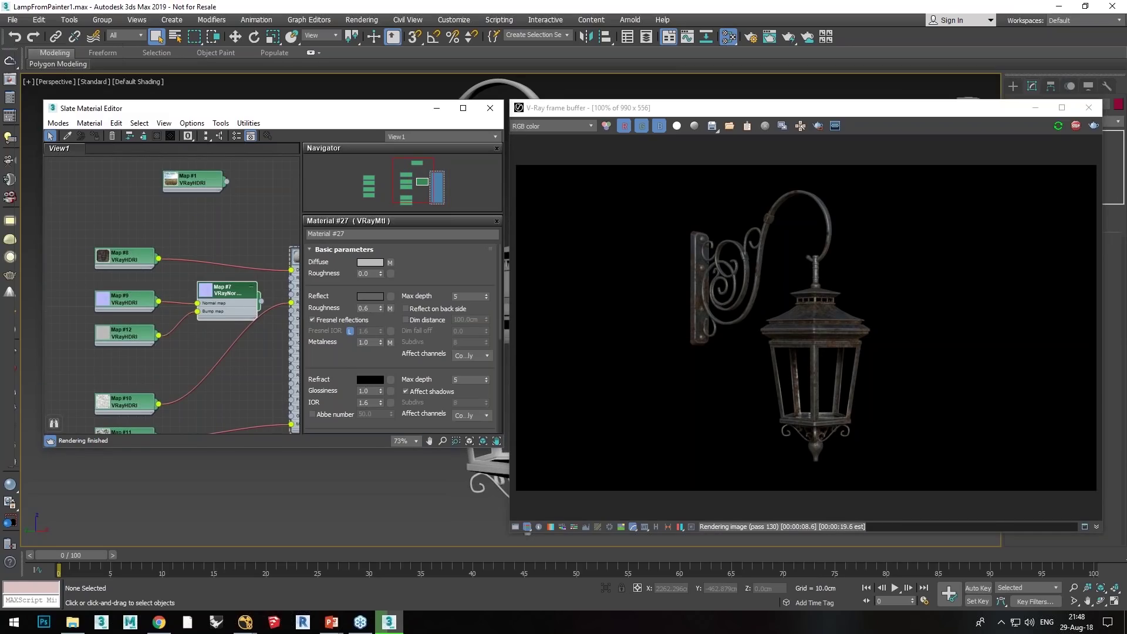
{"action": "middle_click_drag", "start_coordinate": [190, 340], "coordinate": [123, 332]}
{"action": "left_click_drag", "start_coordinate": [211, 292], "coordinate": [242, 287]}
Step: Set the Bump amount to 100, then switch to the MATERIALS presentation slide
{"action": "scroll", "coordinate": [441, 289], "scroll_direction": "down", "scroll_amount": 6}
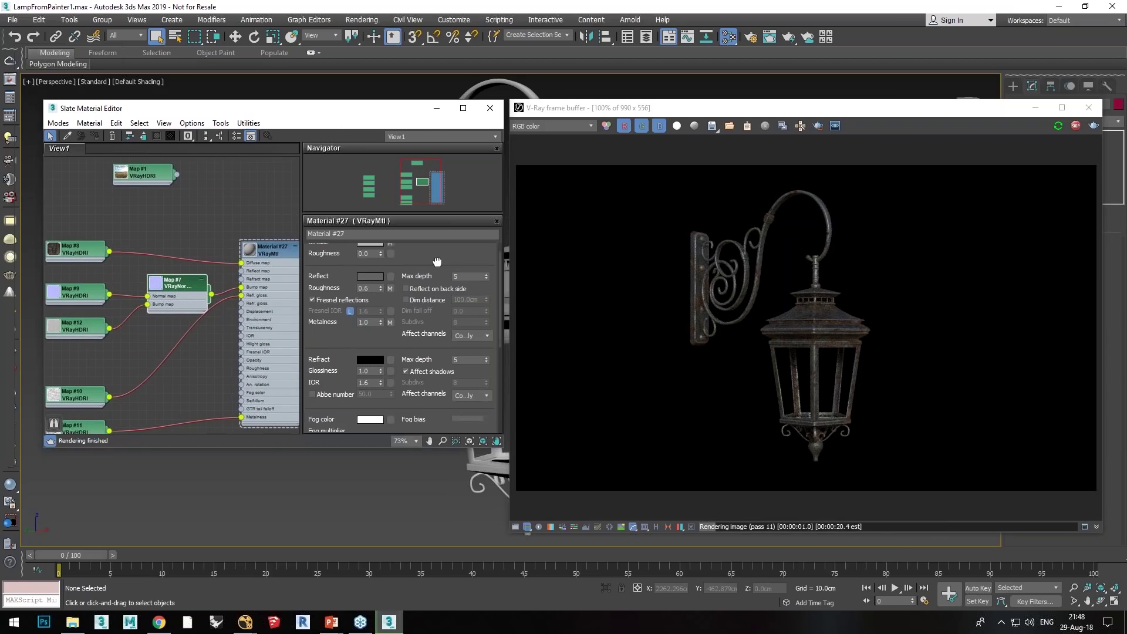
{"action": "scroll", "coordinate": [377, 371], "scroll_direction": "down", "scroll_amount": 5}
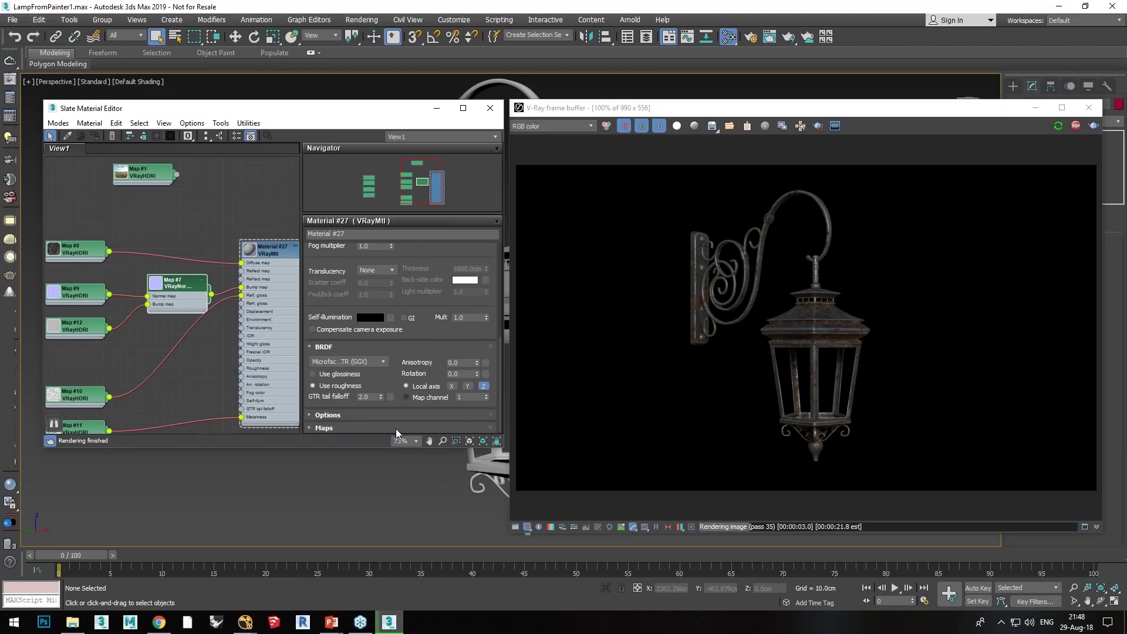
{"action": "scroll", "coordinate": [326, 286], "scroll_direction": "up", "scroll_amount": 5}
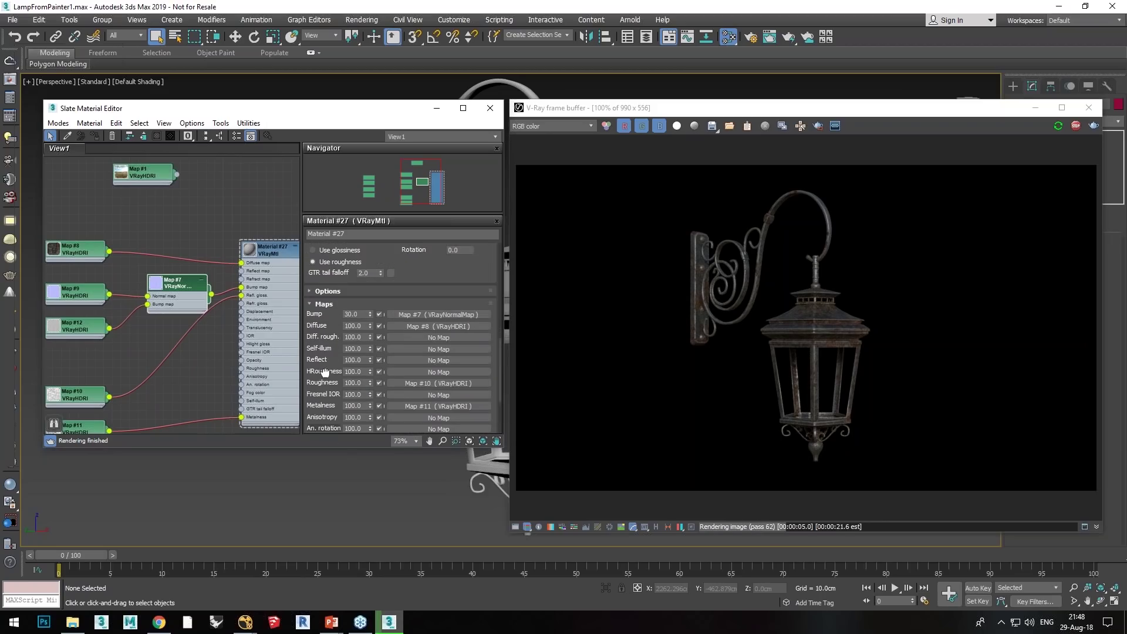
{"action": "double_click", "coordinate": [358, 315]}
{"action": "type", "text": "1"}
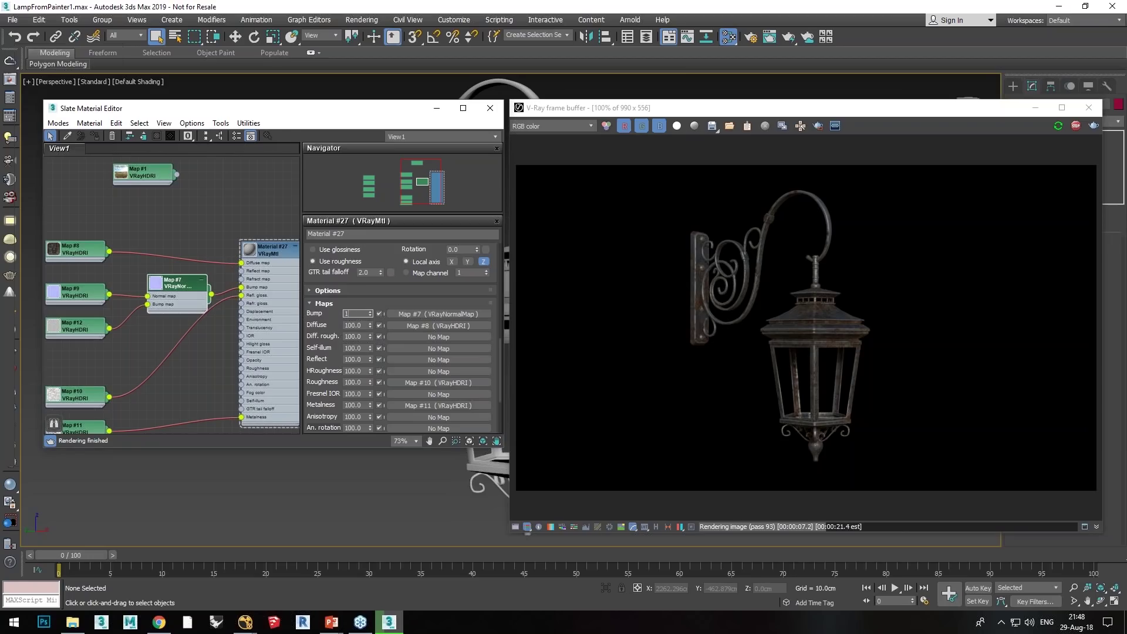
{"action": "type", "text": "00"}
{"action": "key", "text": "Return"}
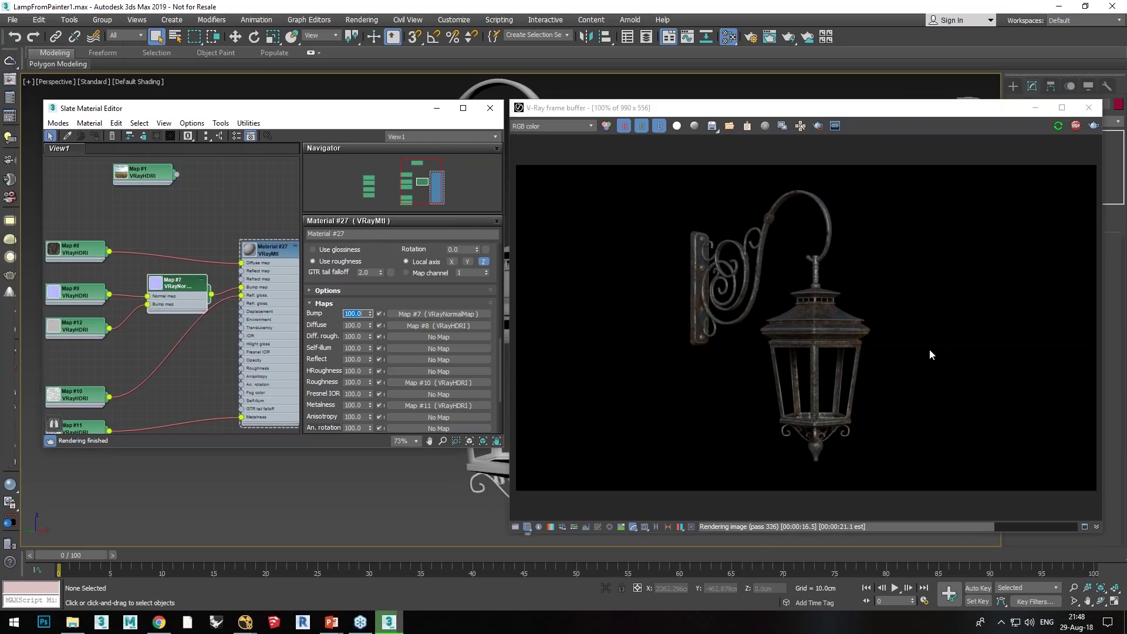
{"action": "key", "text": "alt+Tab"}
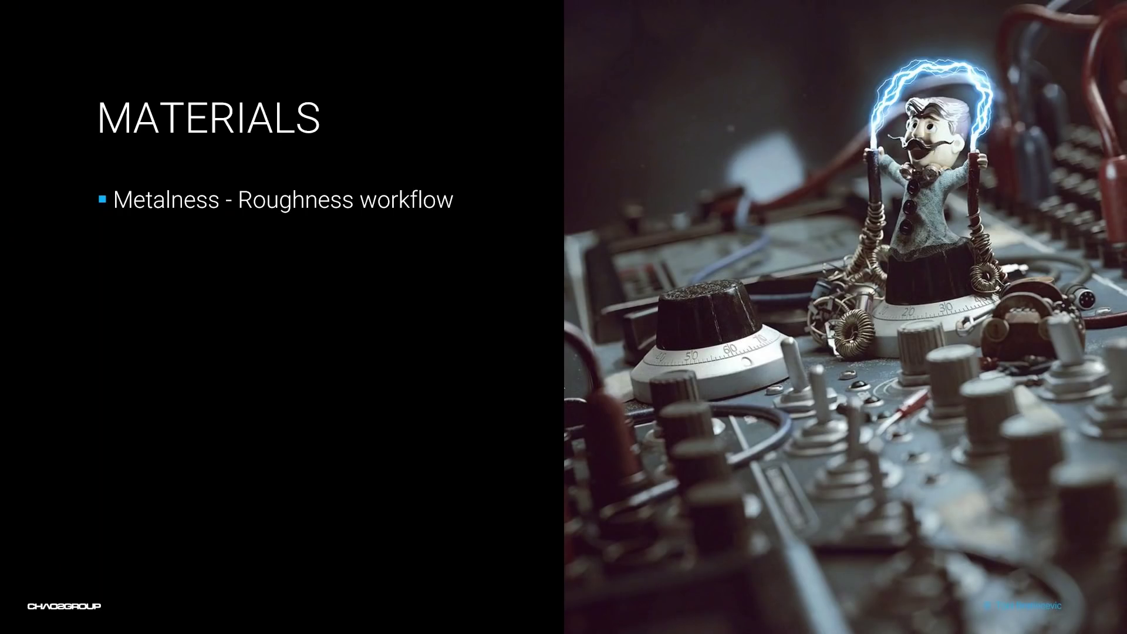
Step: Advance two slides, through the V-Ray GPU title, to 2X FASTER RENDERING
{"action": "key", "text": "Right"}
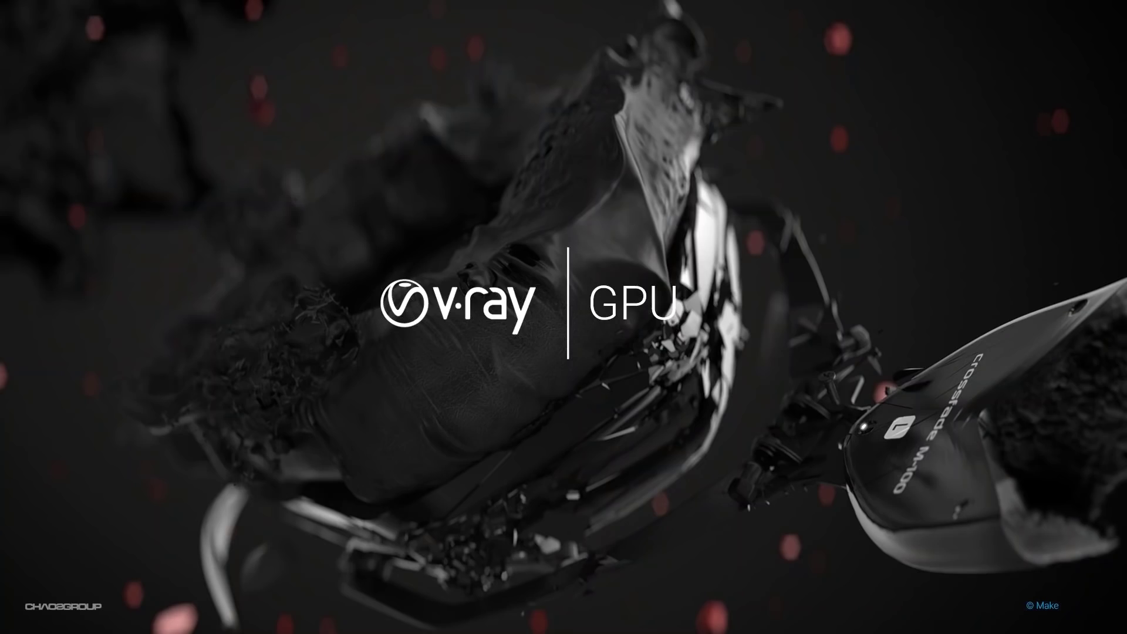
{"action": "key", "text": "Right"}
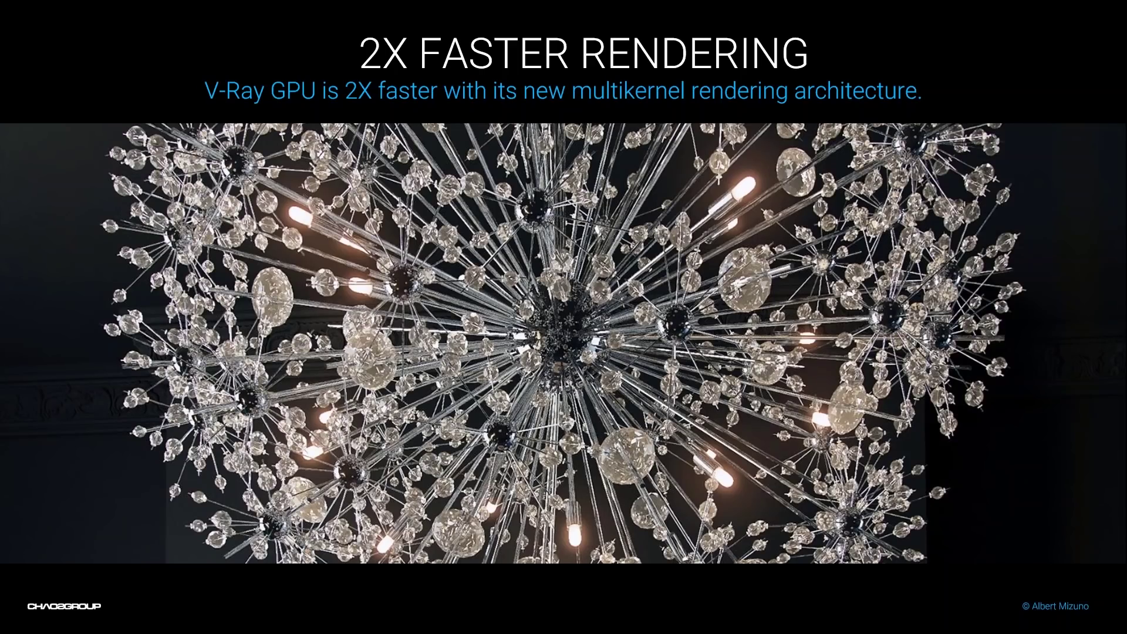
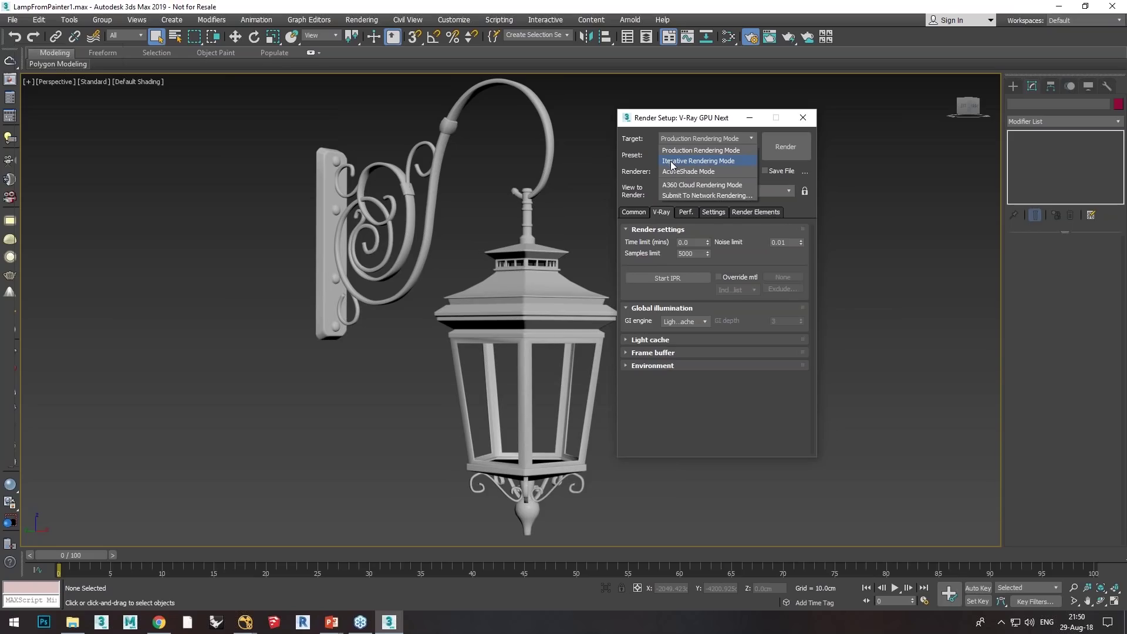
Step: Change the Render Setup target from Iterative to Production Rendering Mode
{"action": "left_click", "coordinate": [672, 162]}
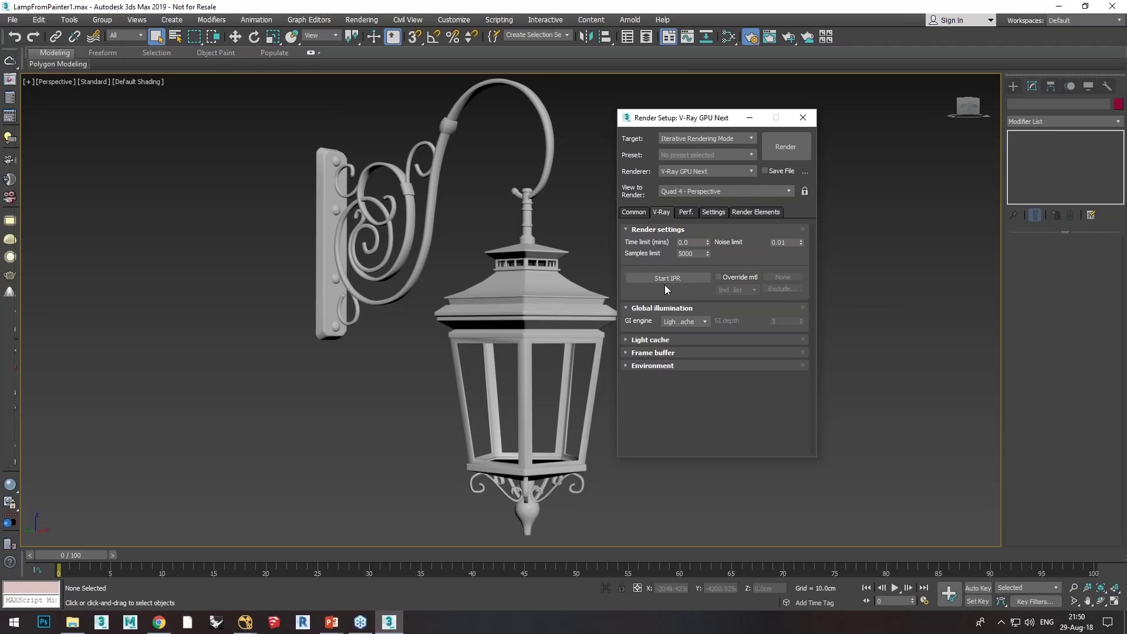
{"action": "left_click", "coordinate": [681, 139]}
{"action": "left_click", "coordinate": [683, 150]}
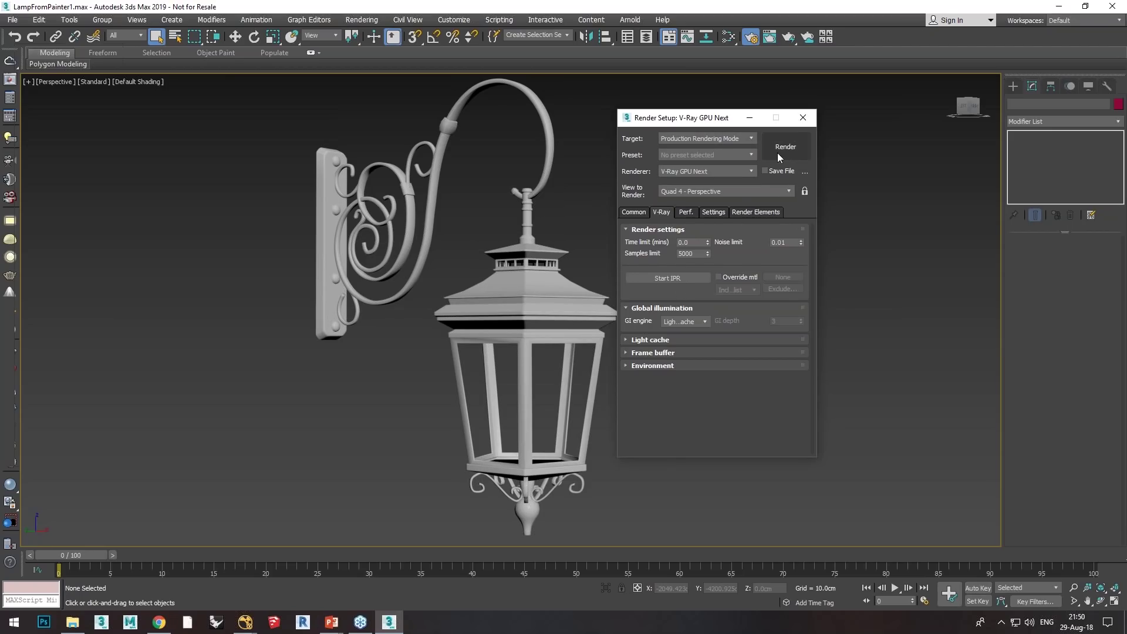
{"action": "left_click_drag", "start_coordinate": [706, 119], "coordinate": [679, 122]}
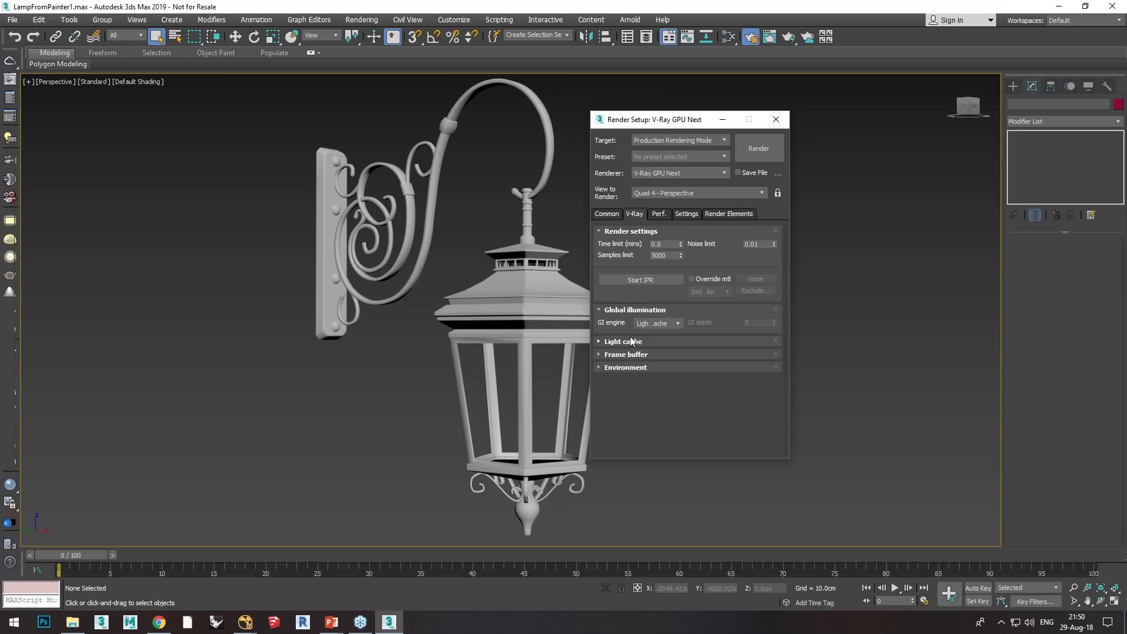
{"action": "left_click", "coordinate": [675, 323]}
{"action": "left_click", "coordinate": [656, 386]}
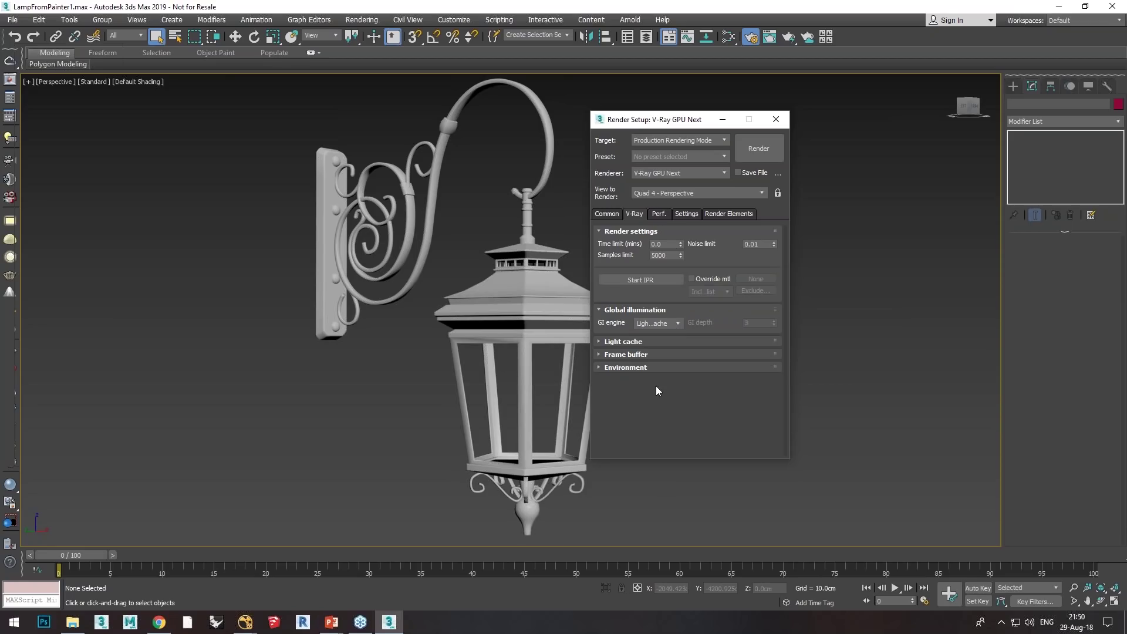
{"action": "left_click", "coordinate": [623, 341]}
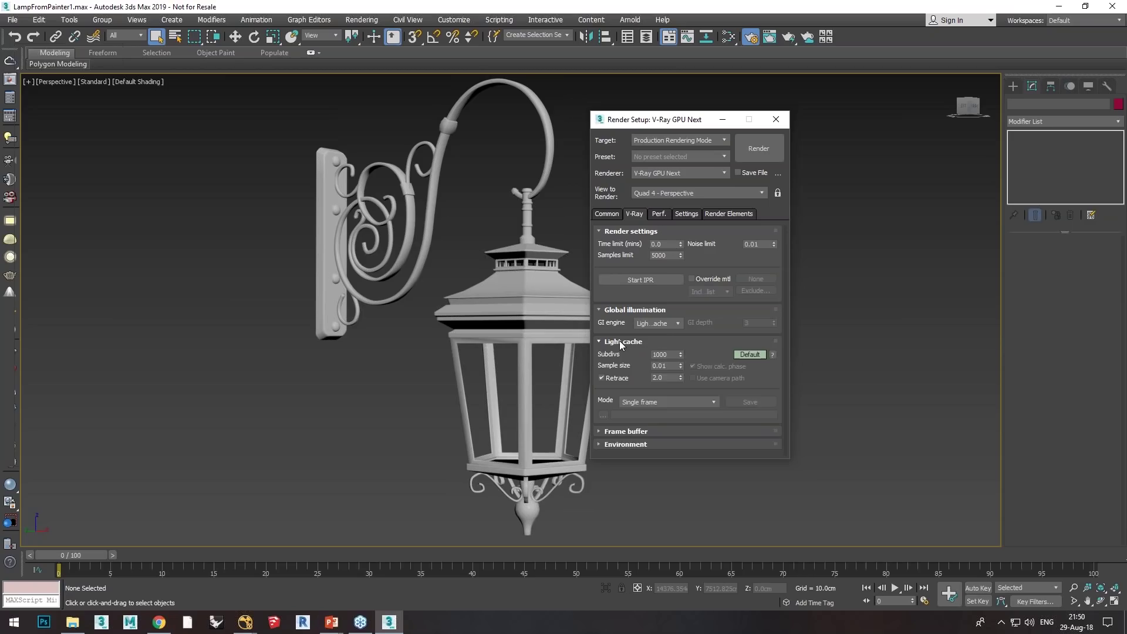
{"action": "left_click", "coordinate": [619, 340]}
{"action": "left_click", "coordinate": [660, 324]}
{"action": "left_click", "coordinate": [653, 342]}
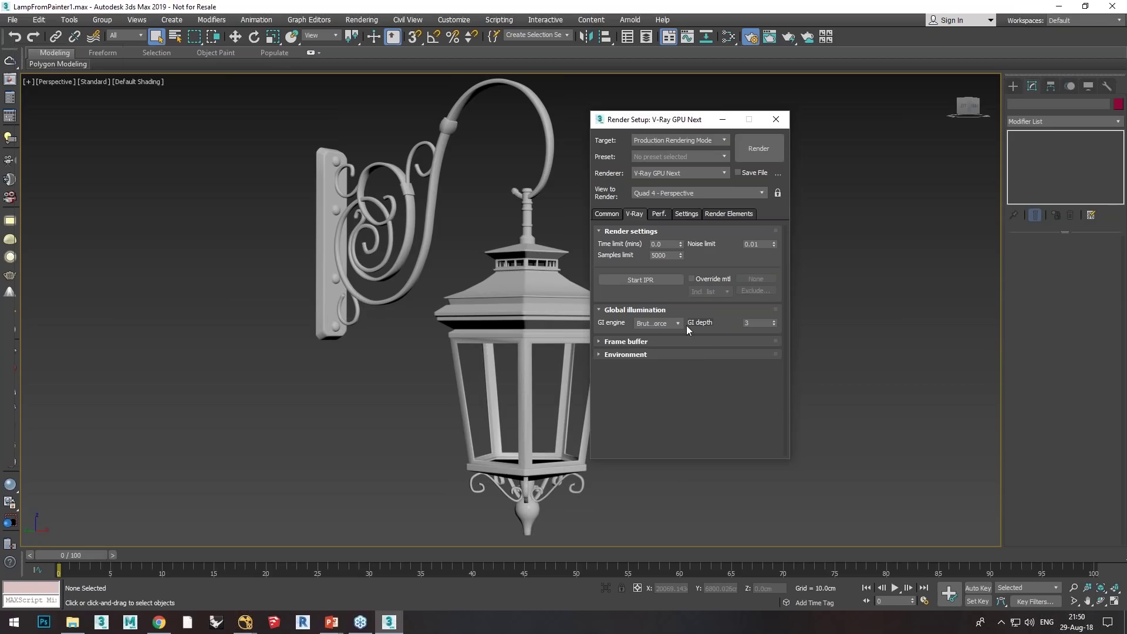
{"action": "left_click", "coordinate": [660, 339]}
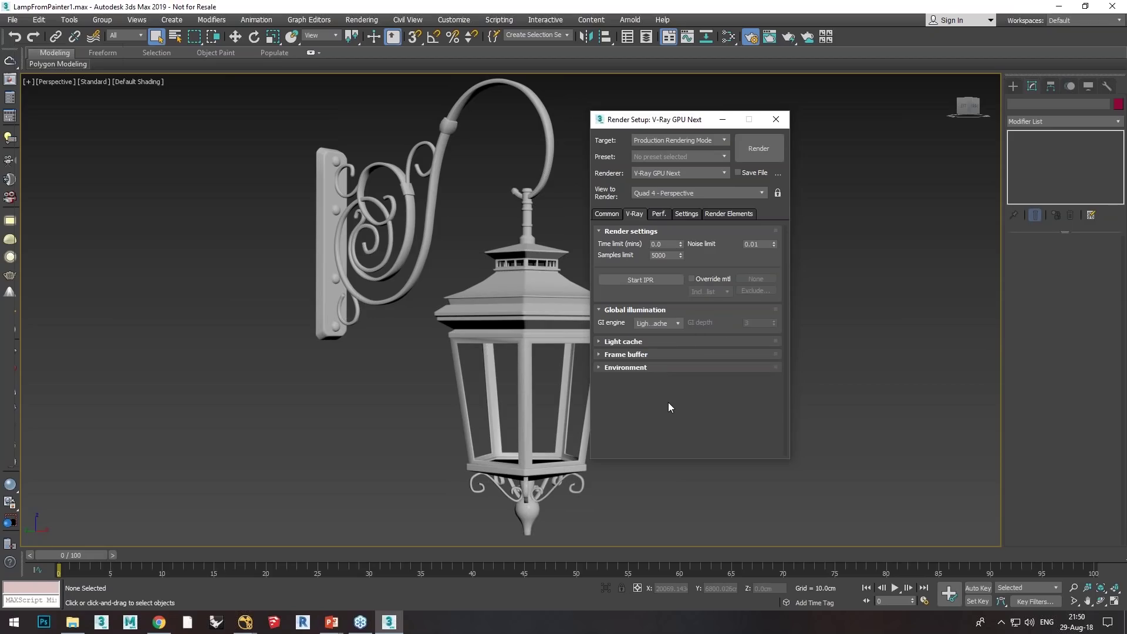
{"action": "left_click", "coordinate": [619, 355]}
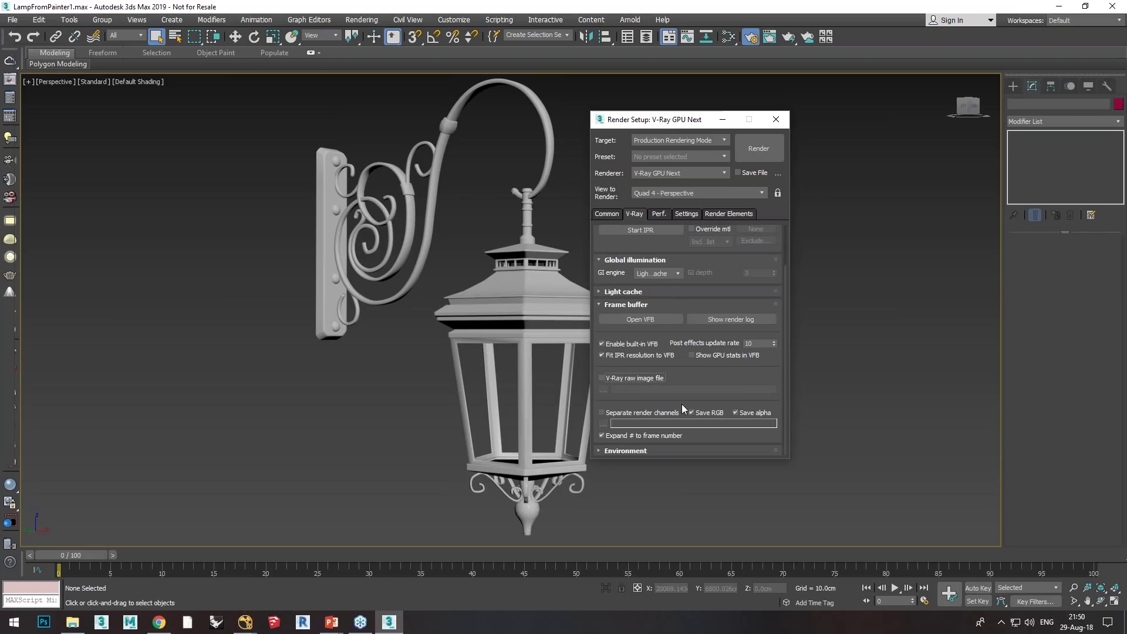
{"action": "left_click", "coordinate": [620, 305]}
{"action": "left_click", "coordinate": [616, 367]}
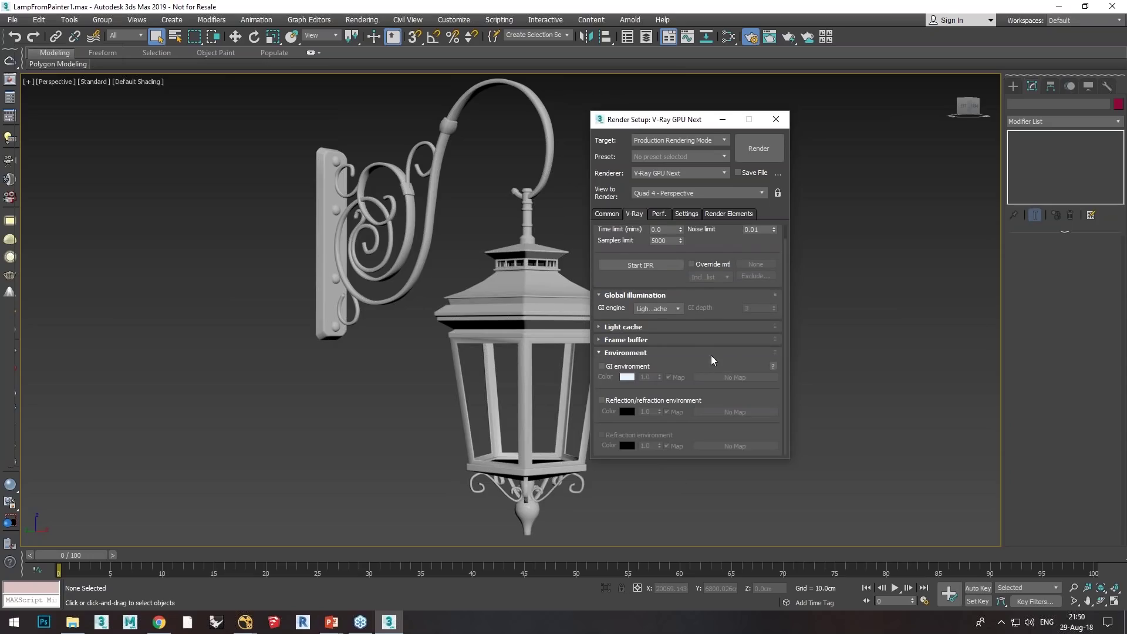
{"action": "scroll", "coordinate": [699, 294], "scroll_direction": "down", "scroll_amount": 1}
{"action": "scroll", "coordinate": [699, 287], "scroll_direction": "down", "scroll_amount": 1}
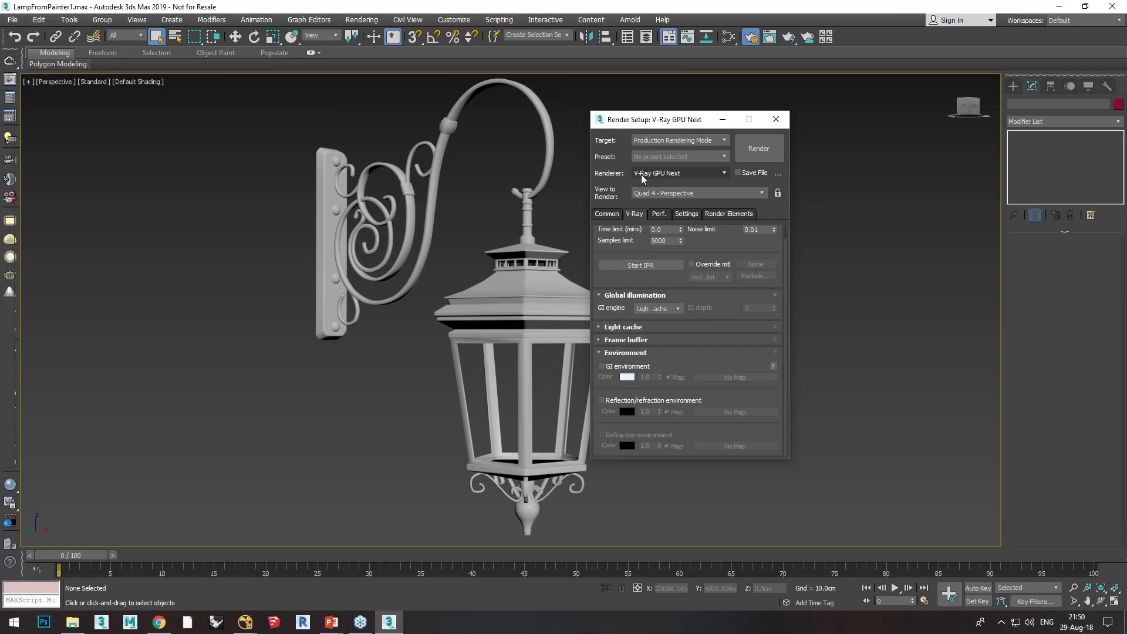
{"action": "left_click", "coordinate": [623, 352]}
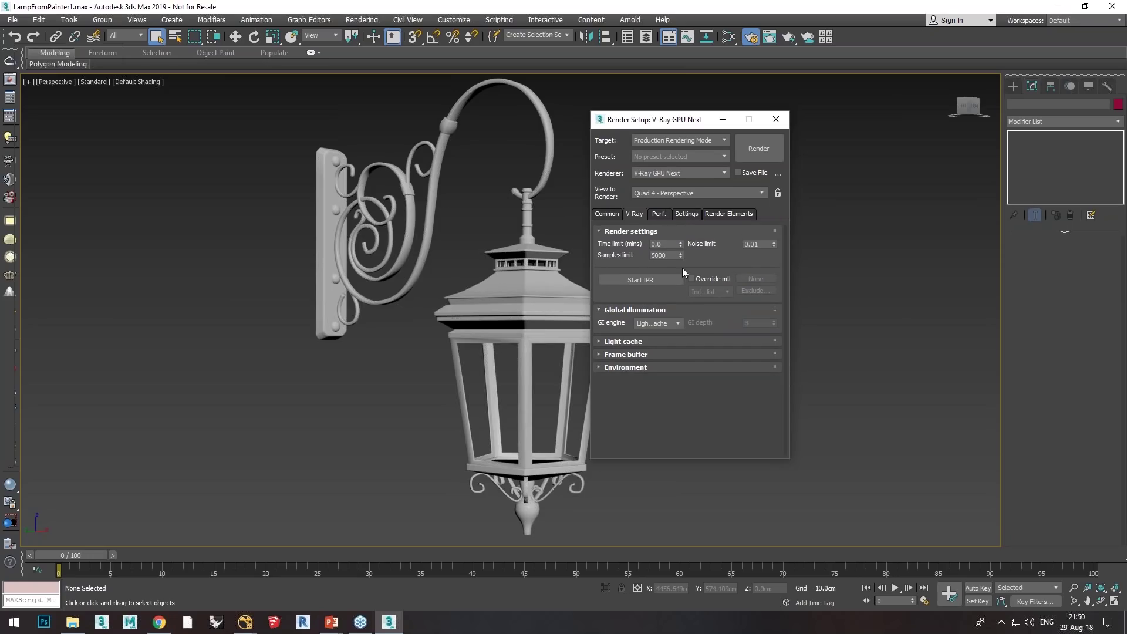
Step: On the Performance tab, review the Textures Mode options, keeping Full-size
{"action": "left_click", "coordinate": [658, 214]}
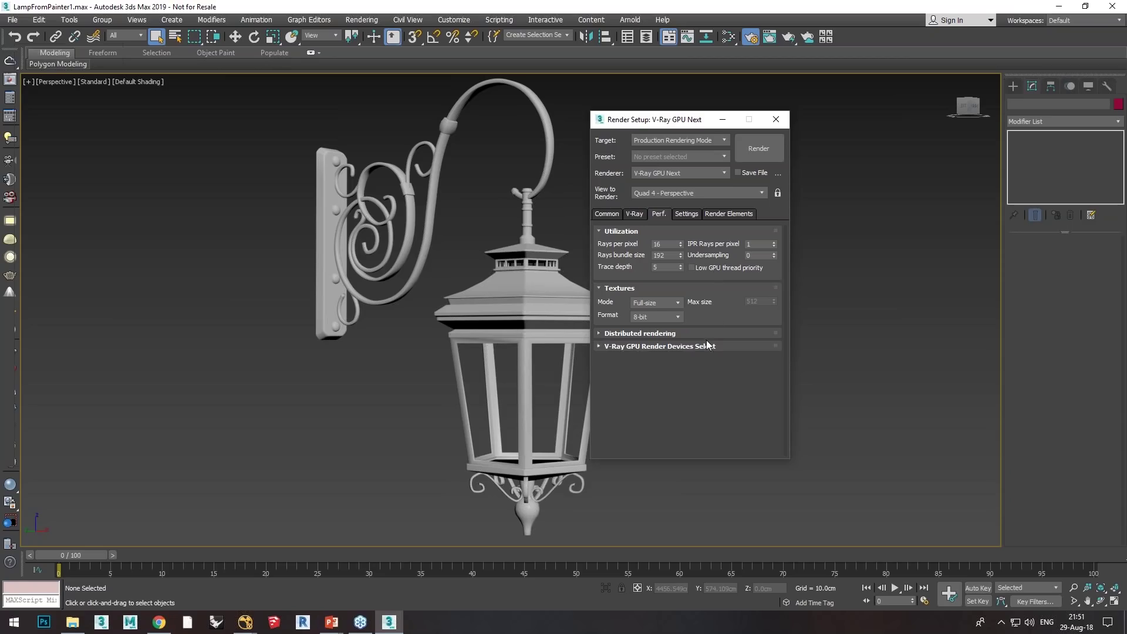
{"action": "left_click", "coordinate": [657, 303]}
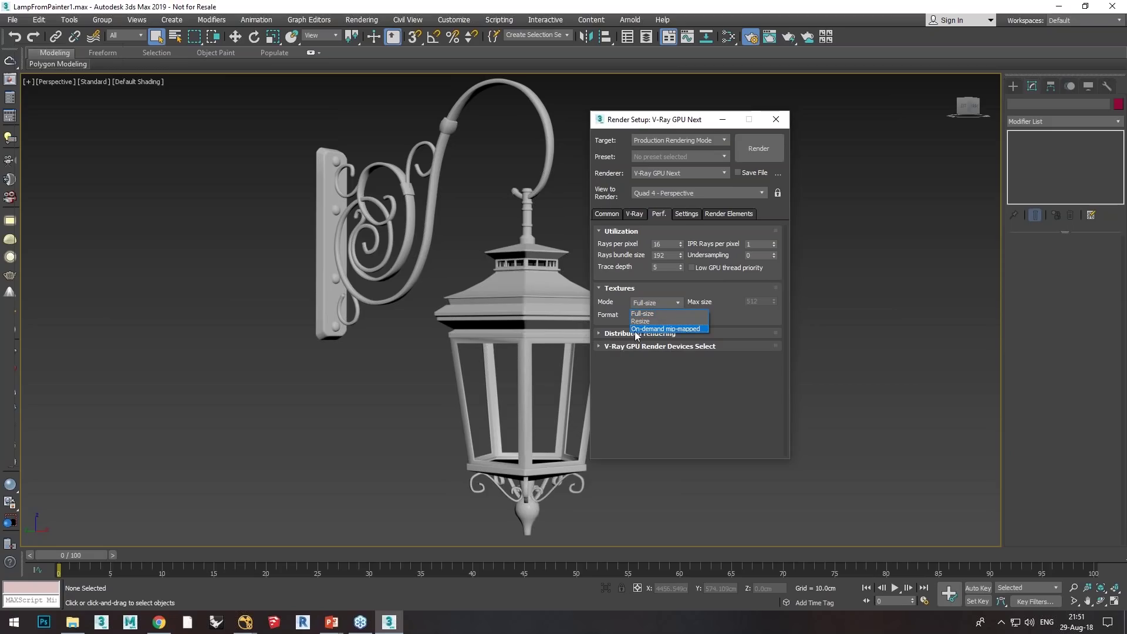
{"action": "left_click", "coordinate": [713, 395]}
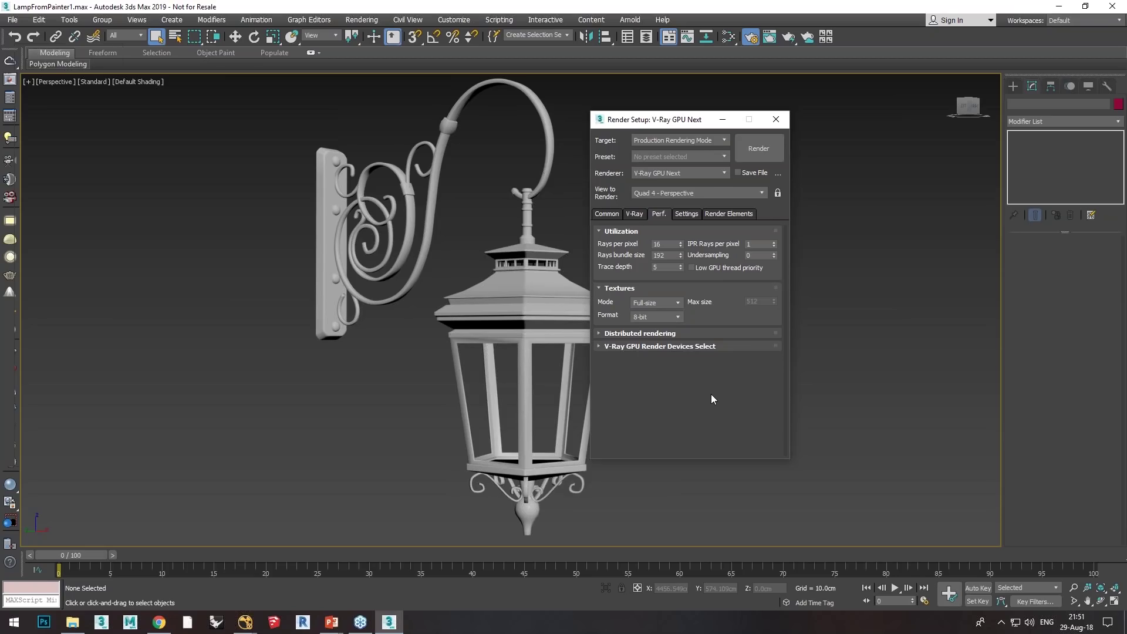
{"action": "left_click", "coordinate": [661, 304]}
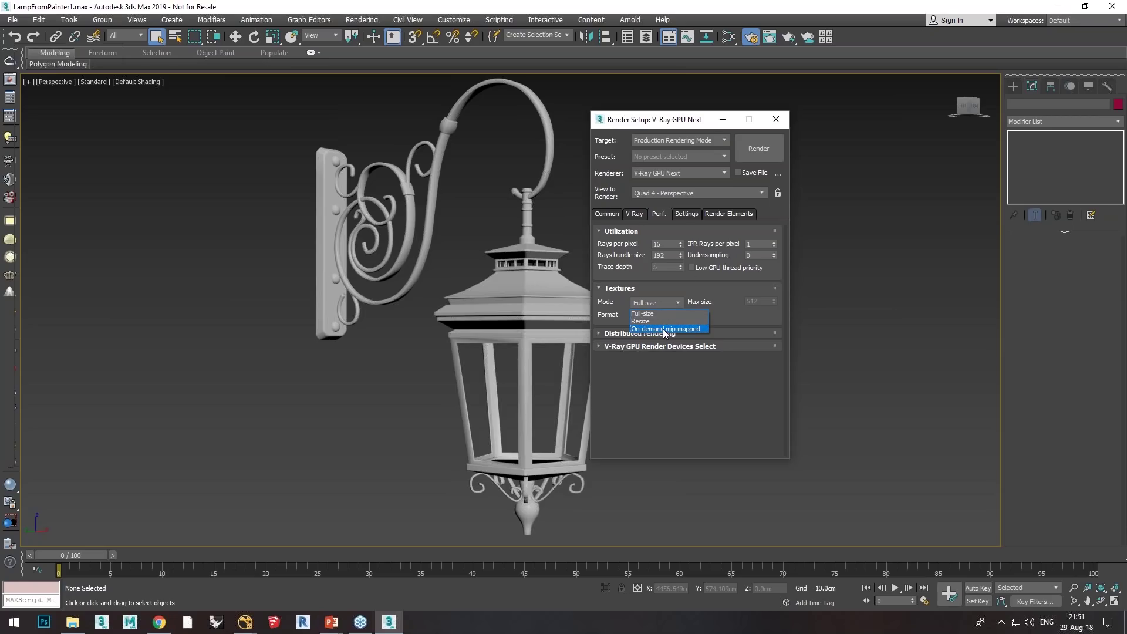
{"action": "left_click", "coordinate": [694, 377]}
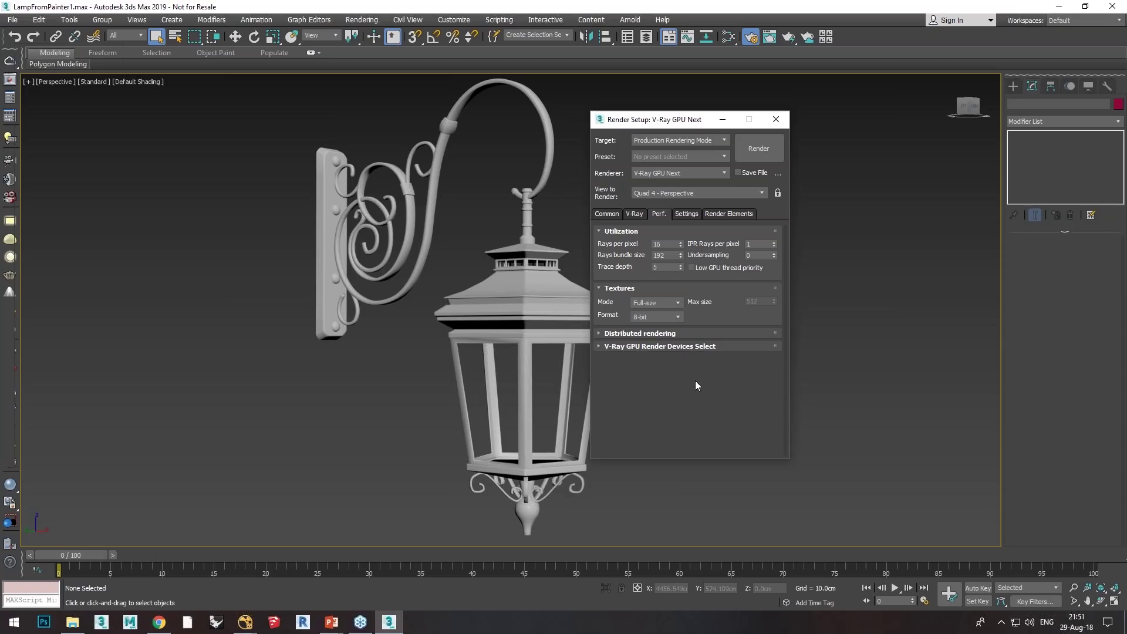
Step: Enable the Quadro P5000 under Distributed rendering's GPU Render Devices
{"action": "left_click", "coordinate": [599, 337]}
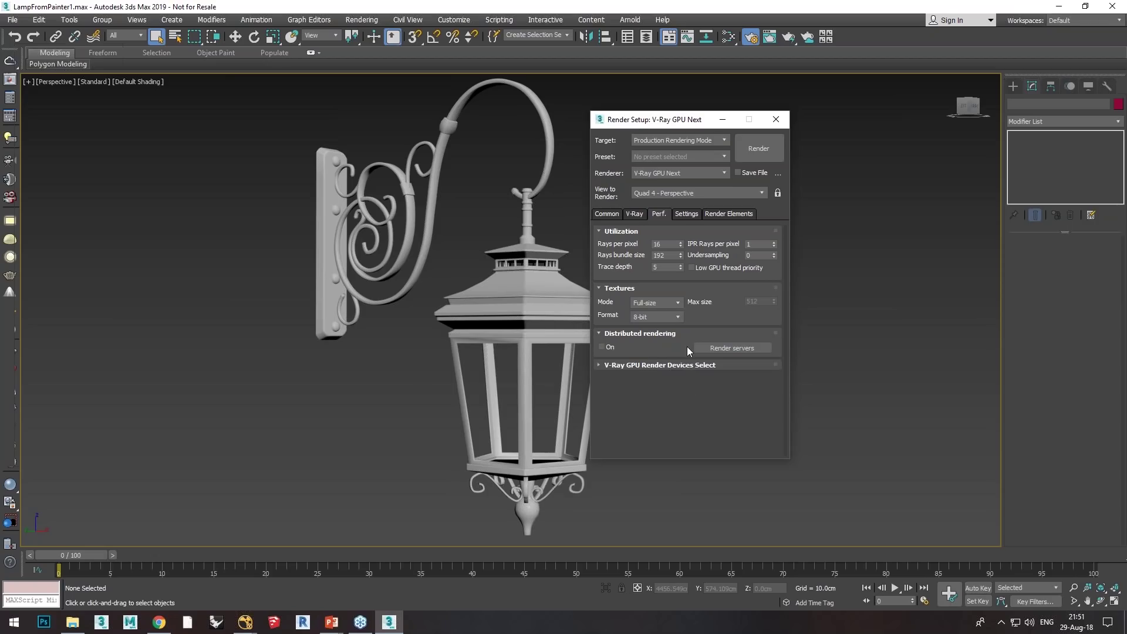
{"action": "left_click", "coordinate": [650, 365]}
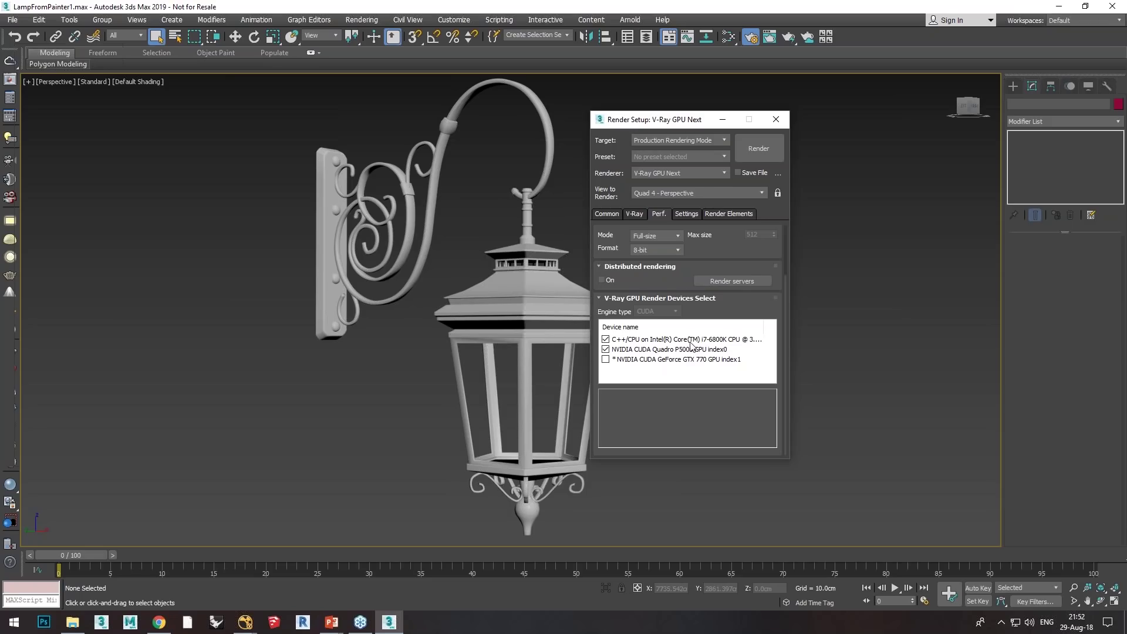
{"action": "left_click", "coordinate": [605, 349]}
{"action": "left_click", "coordinate": [639, 297]}
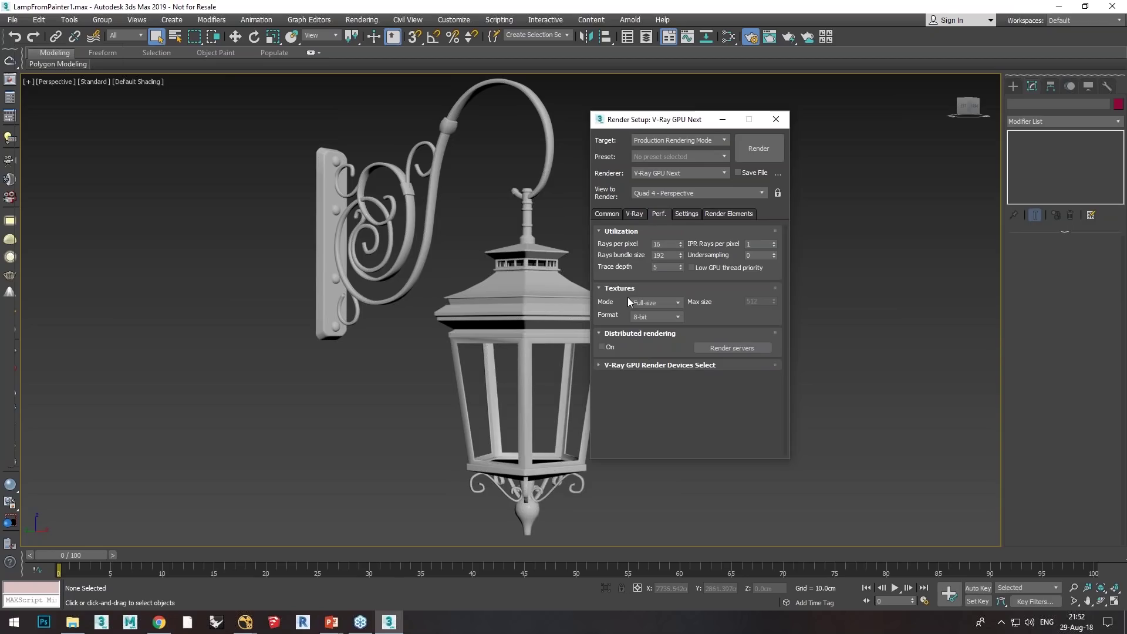
{"action": "left_click", "coordinate": [685, 214]}
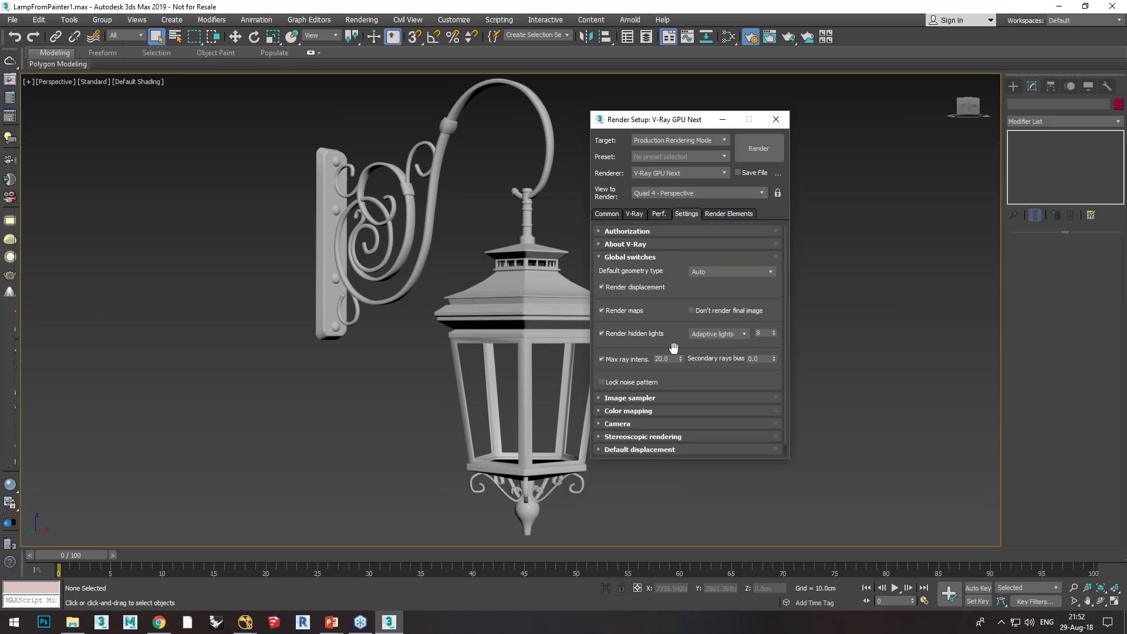
Step: Expand the Camera rollout, then show the empty Render Elements tab
{"action": "left_click", "coordinate": [615, 425]}
{"action": "scroll", "coordinate": [737, 316], "scroll_direction": "up", "scroll_amount": 2}
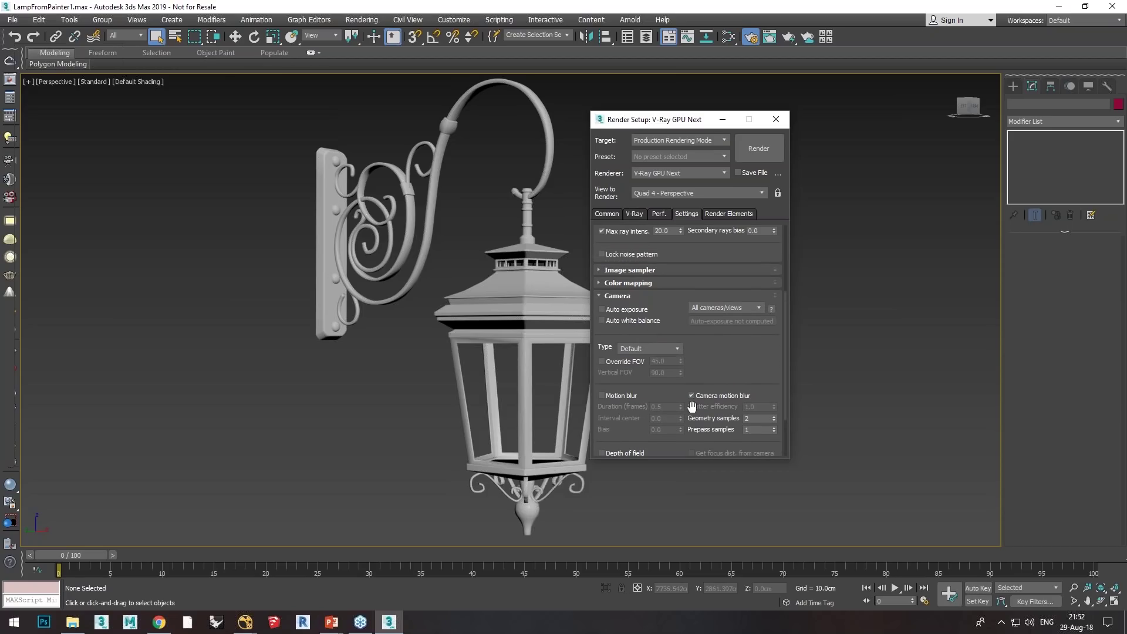
{"action": "left_click_drag", "start_coordinate": [713, 354], "coordinate": [722, 439]}
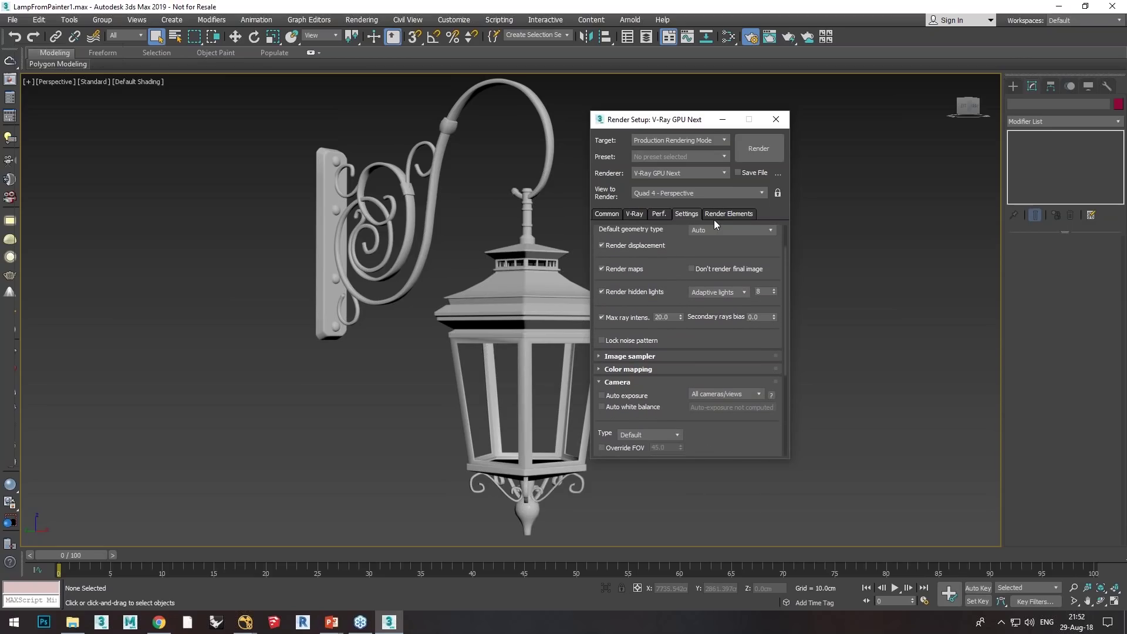
{"action": "left_click", "coordinate": [720, 215]}
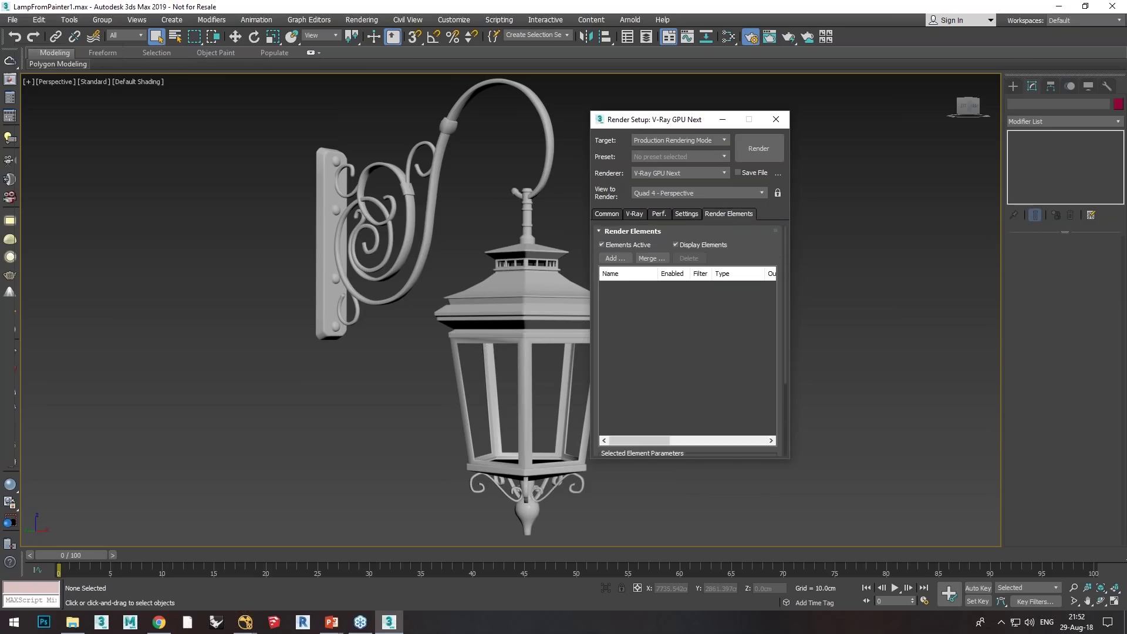
Step: Browse the available render element types to the end and cancel without adding any
{"action": "left_click", "coordinate": [614, 258]}
{"action": "mouse_move", "coordinate": [779, 211]}
{"action": "left_mouse_down"}
{"action": "mouse_move", "coordinate": [790, 313]}
{"action": "mouse_move", "coordinate": [781, 201]}
{"action": "left_mouse_up"}
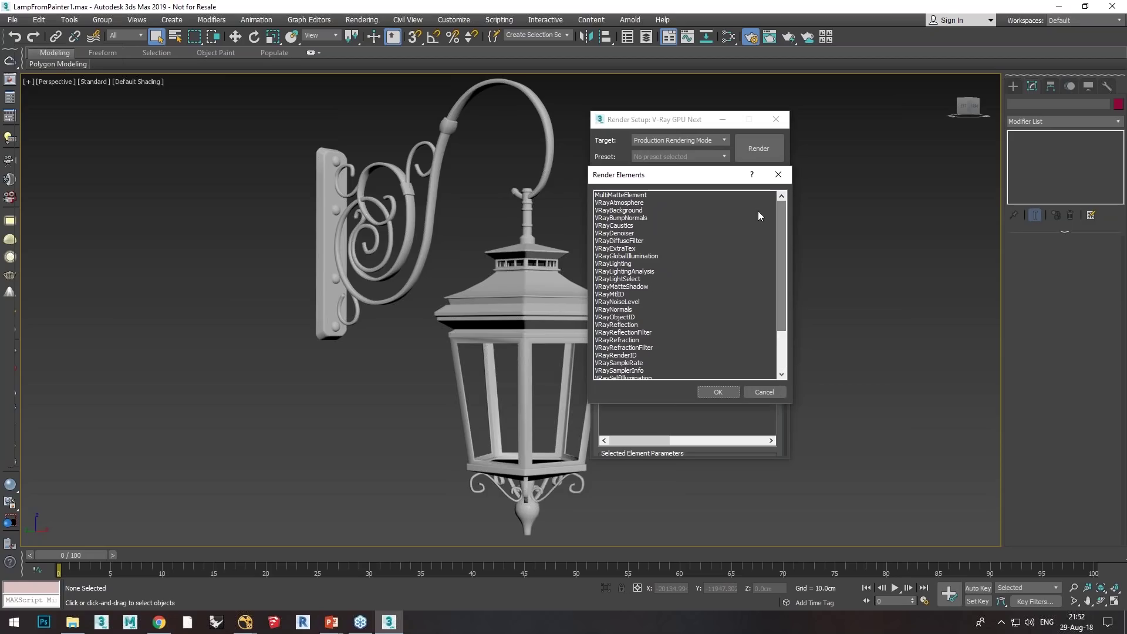
{"action": "scroll", "coordinate": [780, 281], "scroll_direction": "down", "scroll_amount": 3}
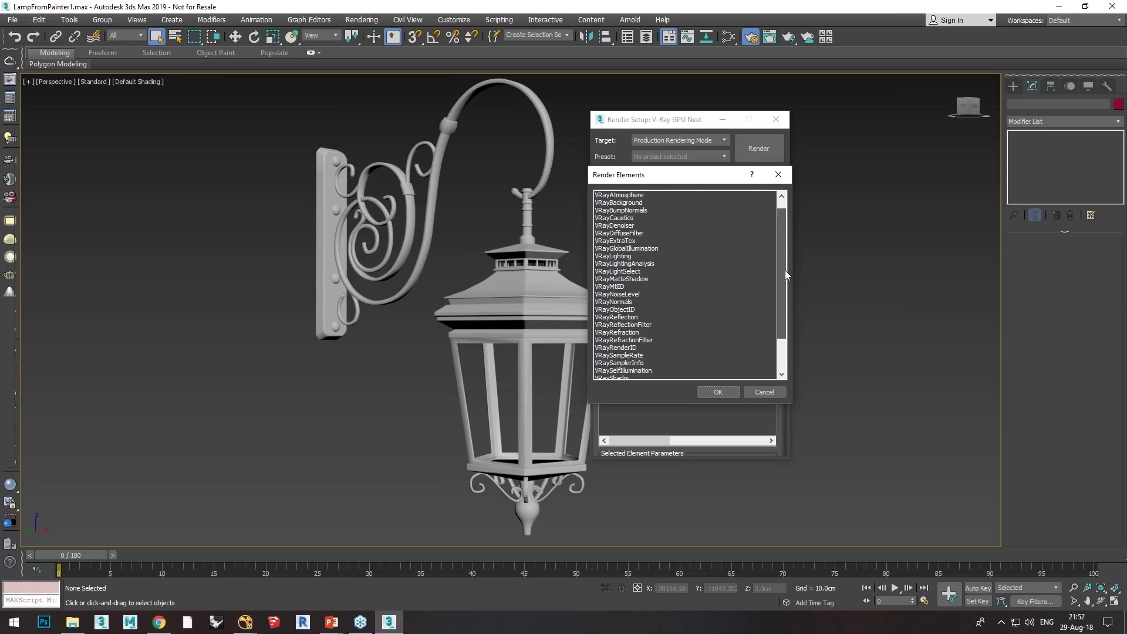
{"action": "left_click", "coordinate": [766, 392]}
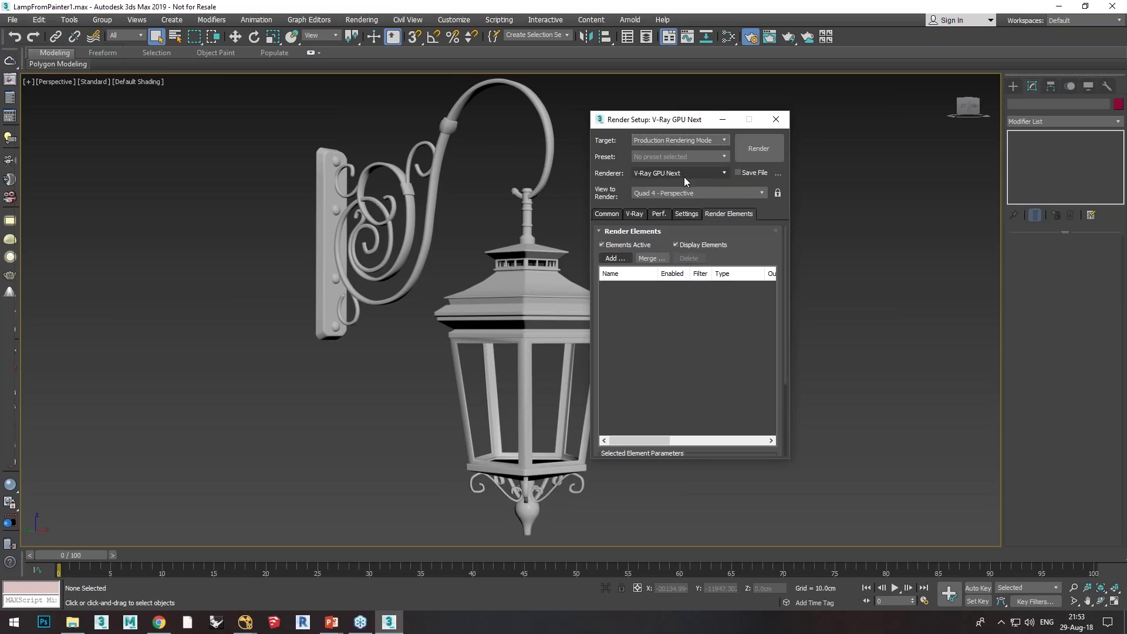
{"action": "left_click", "coordinate": [728, 36]}
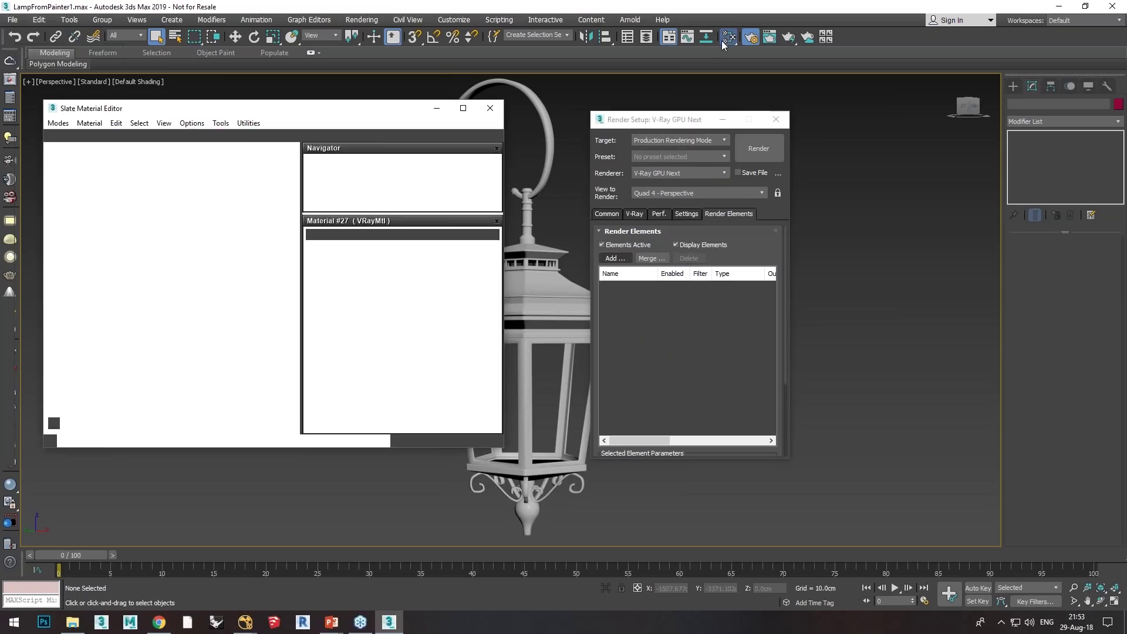
{"action": "left_click_drag", "start_coordinate": [304, 112], "coordinate": [372, 120]}
{"action": "middle_click_drag", "start_coordinate": [303, 229], "coordinate": [148, 246]}
{"action": "middle_click_drag", "start_coordinate": [327, 298], "coordinate": [244, 268]}
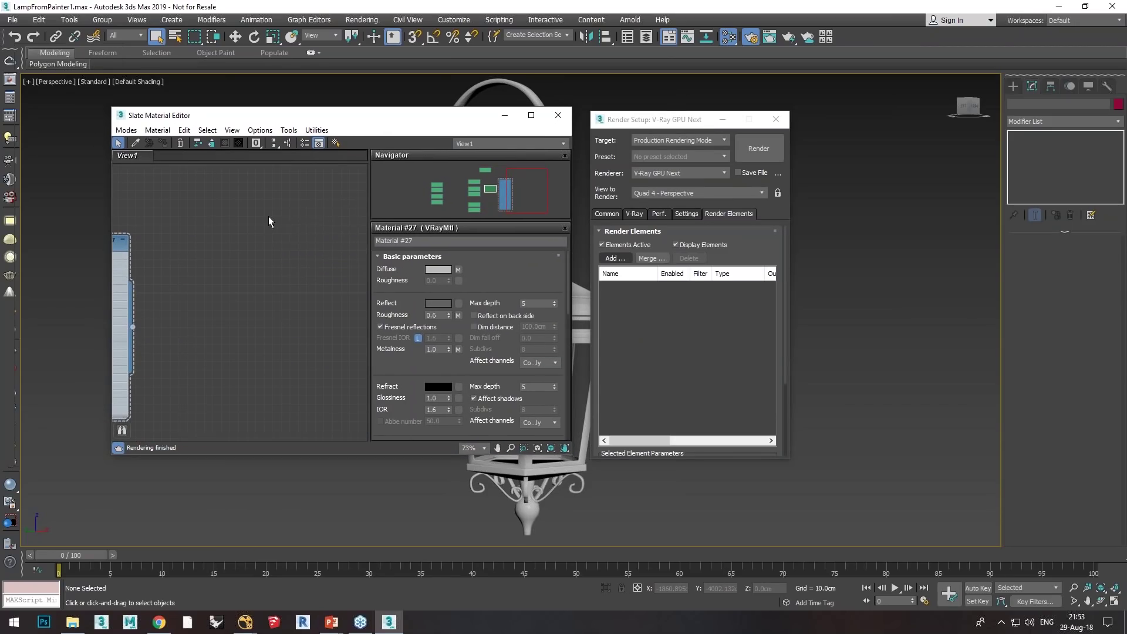
{"action": "right_click", "coordinate": [284, 199]}
{"action": "mouse_move", "coordinate": [320, 207]}
{"action": "mouse_move", "coordinate": [435, 232]}
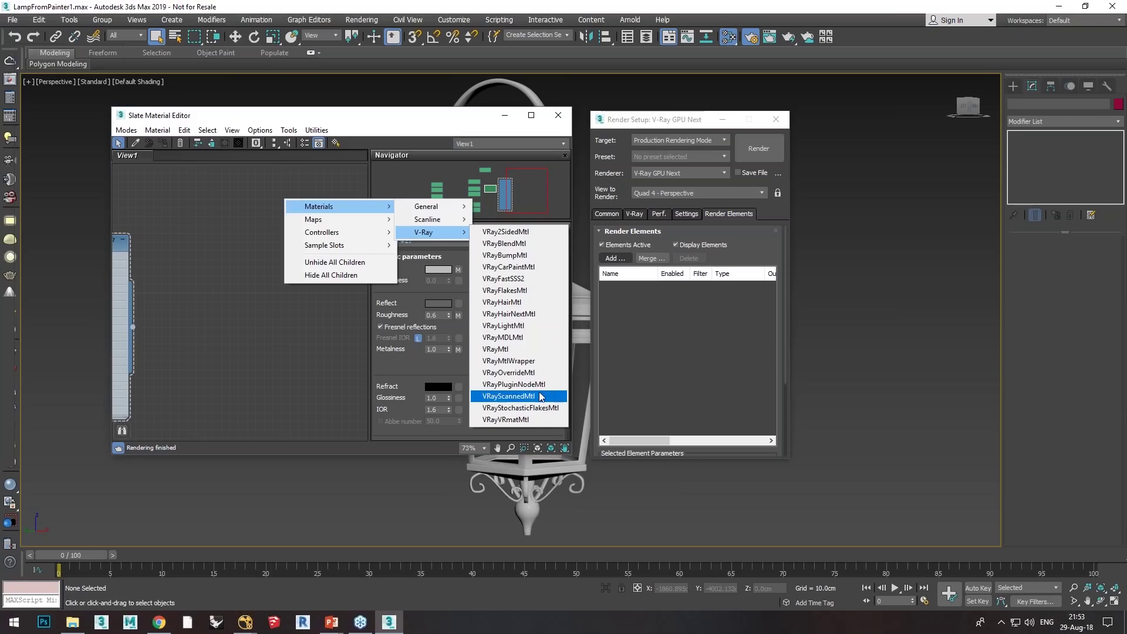
{"action": "mouse_move", "coordinate": [364, 221]}
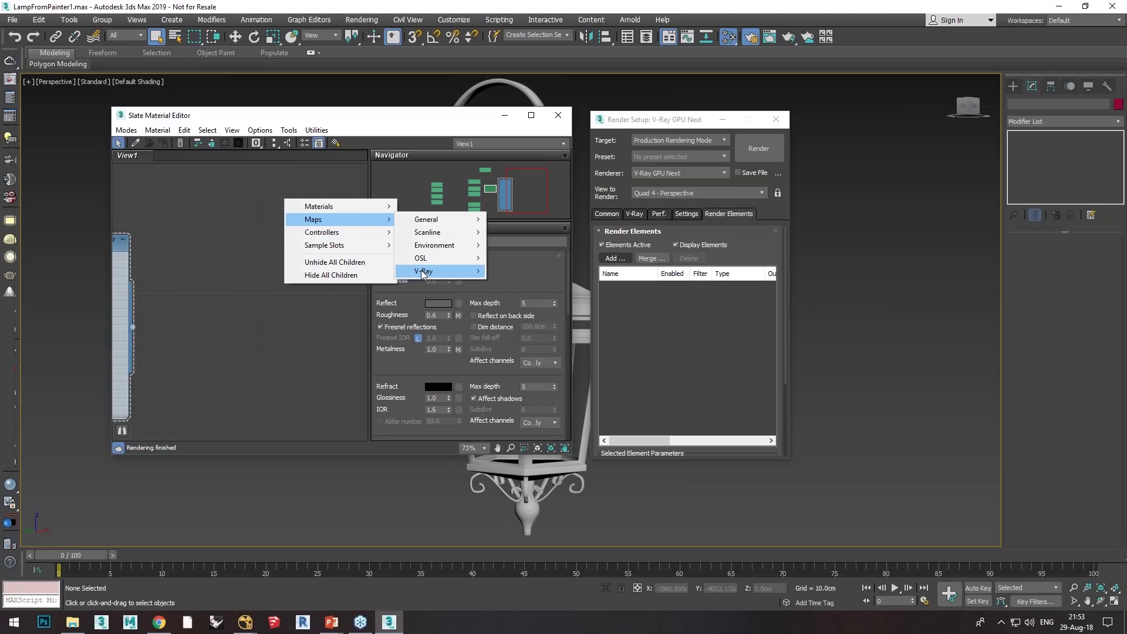
{"action": "mouse_move", "coordinate": [422, 272]}
{"action": "key", "text": "Escape"}
{"action": "key", "text": "Escape"}
{"action": "key", "text": "Escape"}
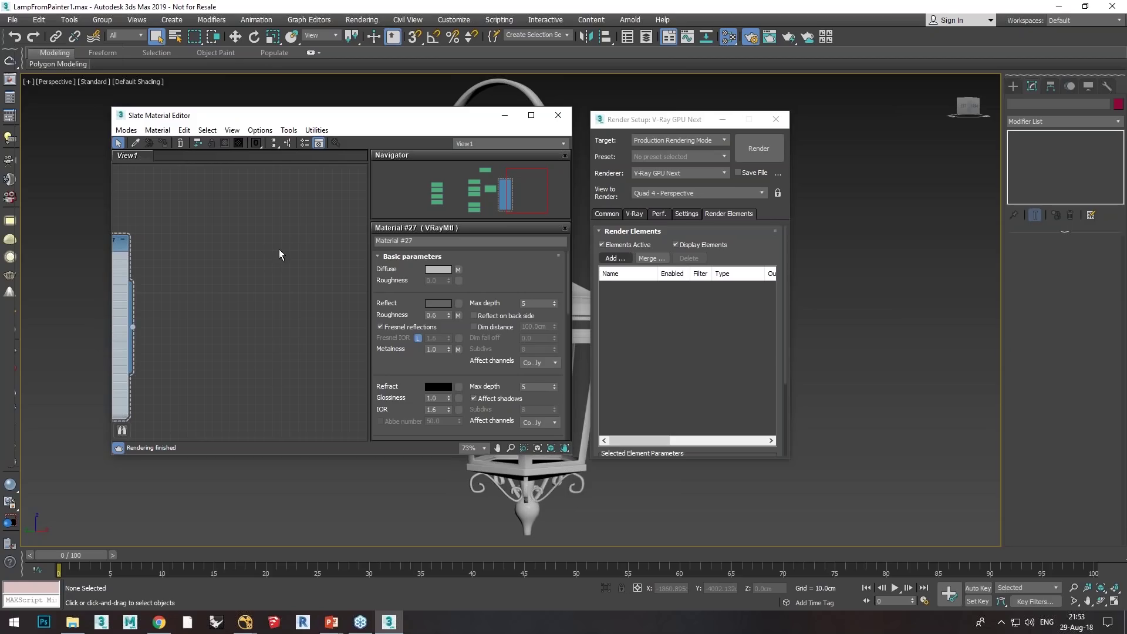
{"action": "left_click", "coordinate": [556, 114]}
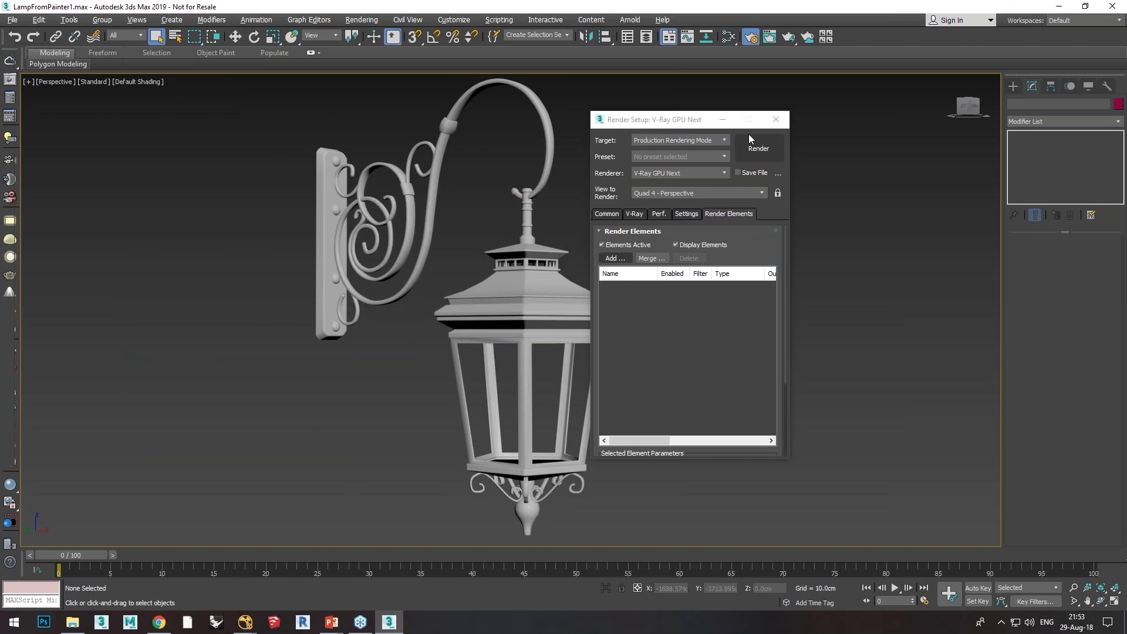
Step: Bring the full-screen PowerPoint slide show with the city skyline render to the front
{"action": "key", "text": "alt+Tab"}
{"action": "left_click", "coordinate": [453, 274]}
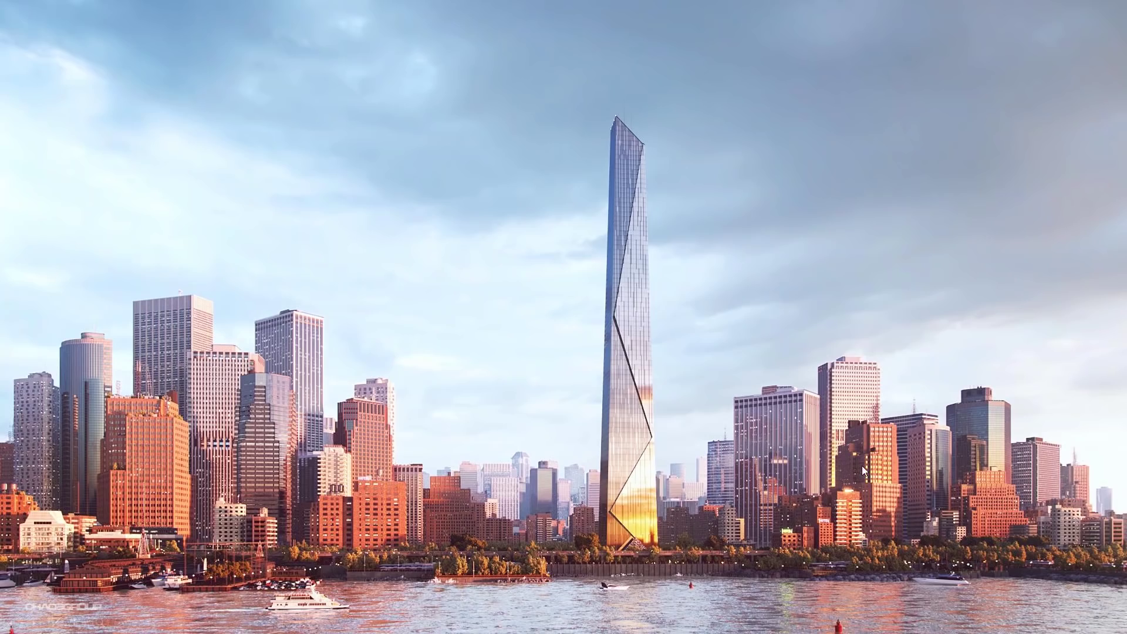
Step: Advance to the Volumetric Rendering on GPU with Environment Fog slide
{"action": "left_click", "coordinate": [1024, 488]}
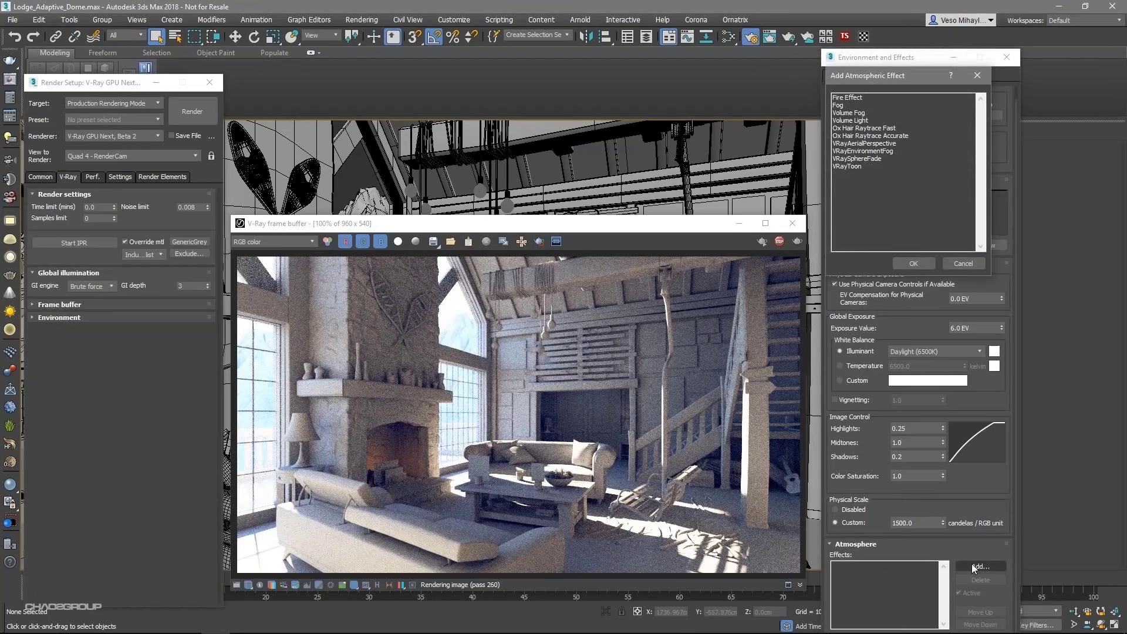
Step: Add a VRayEnvironmentFog atmospheric effect with fog height 300 cm
{"action": "left_click", "coordinate": [868, 151]}
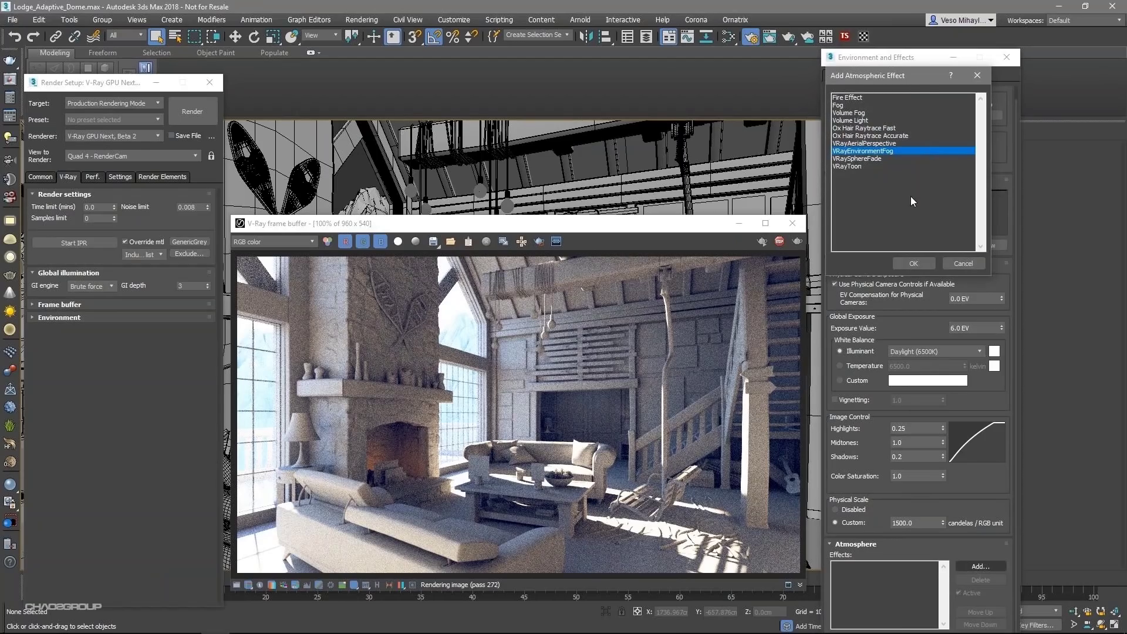
{"action": "left_click", "coordinate": [913, 263]}
{"action": "scroll", "coordinate": [955, 536], "scroll_direction": "down", "scroll_amount": 8}
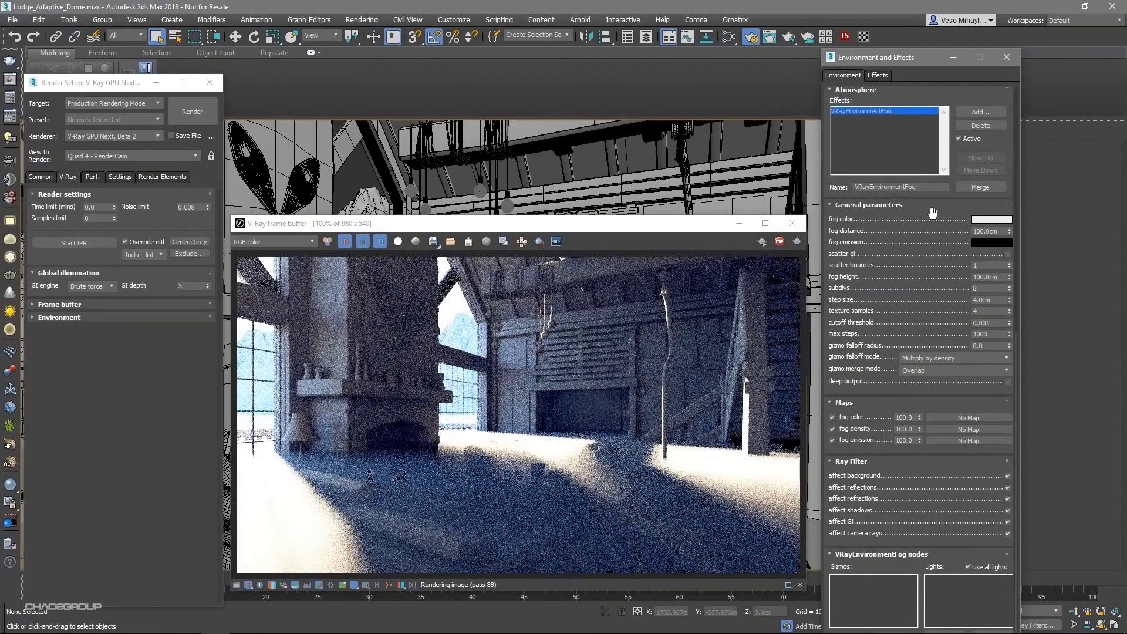
{"action": "left_click_drag", "start_coordinate": [1000, 277], "coordinate": [961, 277]}
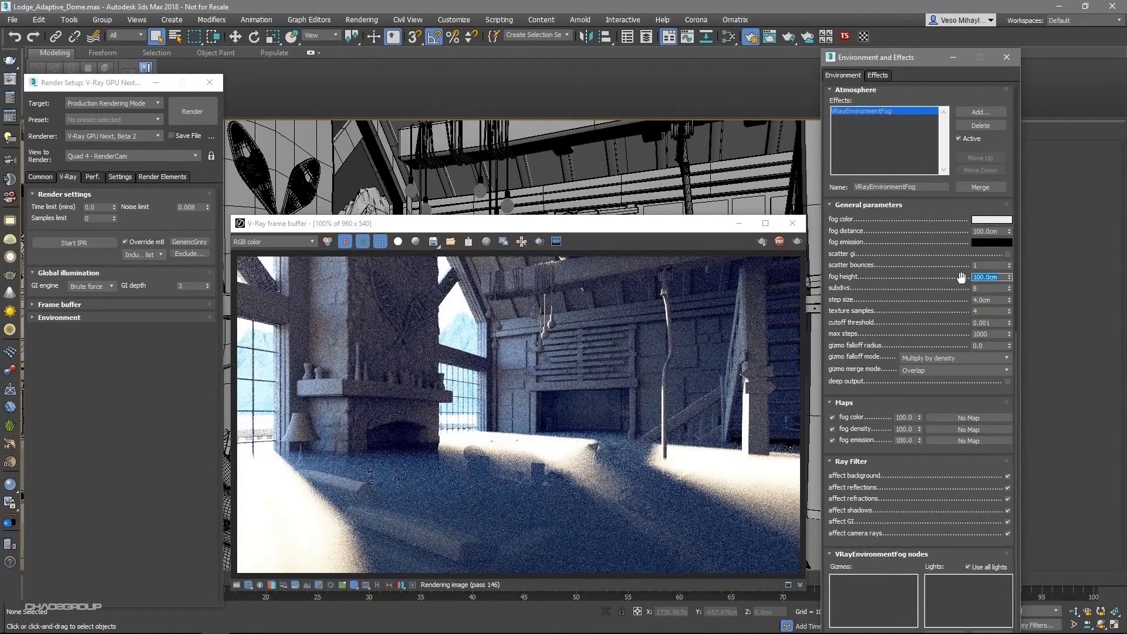
{"action": "type", "text": "300"}
{"action": "key", "text": "Return"}
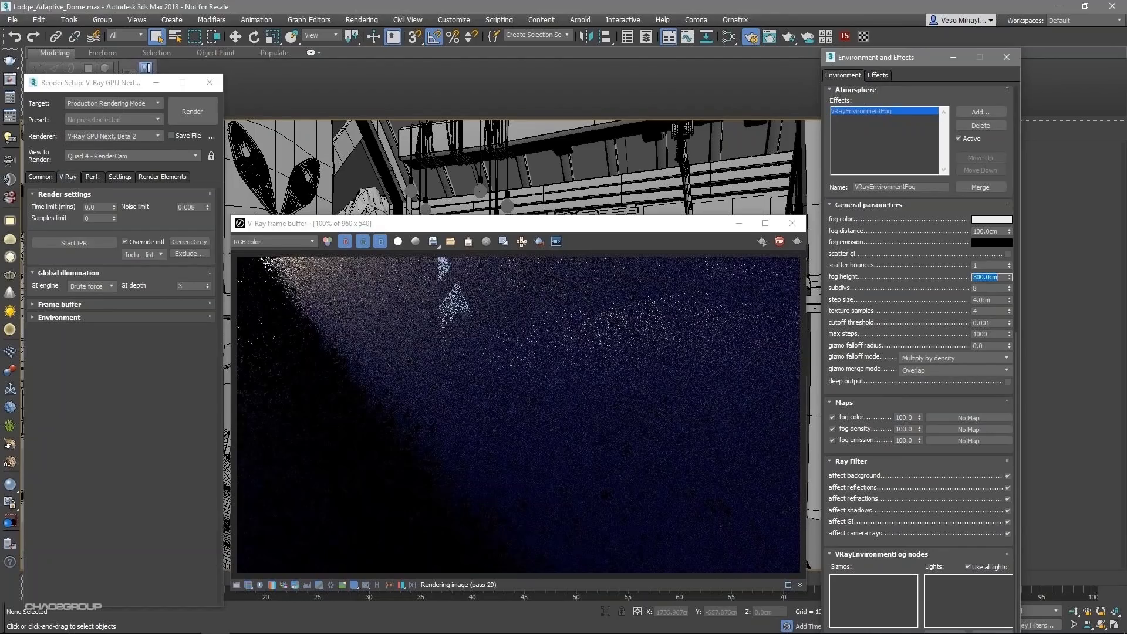
Step: Try fog distances 500, 1500, then 3500 cm, and turn off Override mtl
{"action": "double_click", "coordinate": [987, 231]}
{"action": "type", "text": "5"}
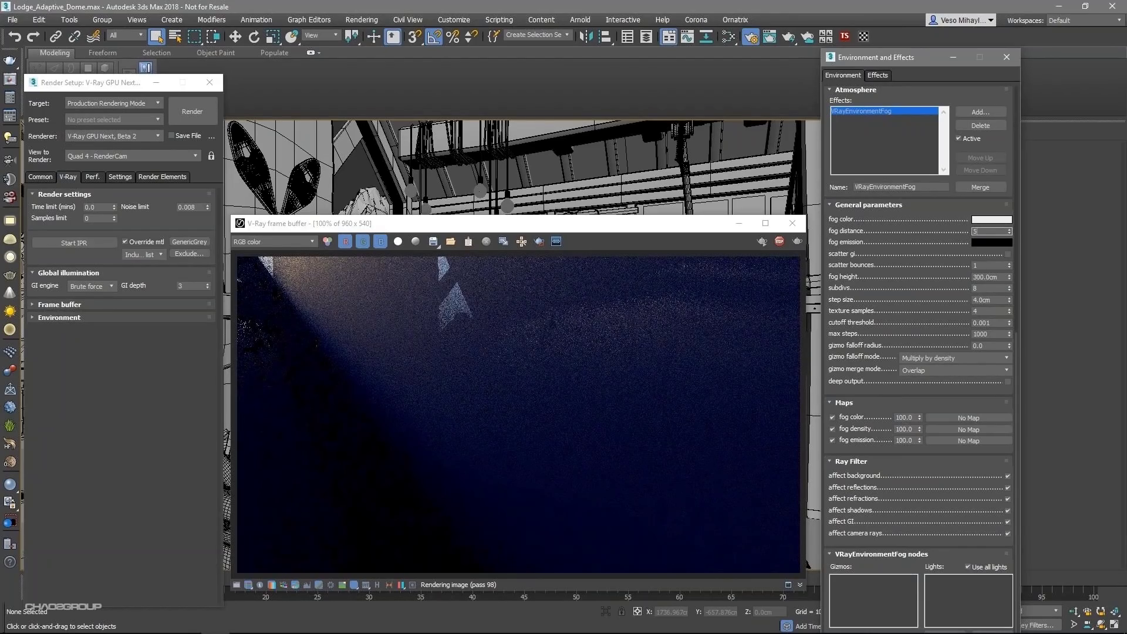
{"action": "type", "text": "00"}
{"action": "key", "text": "Return"}
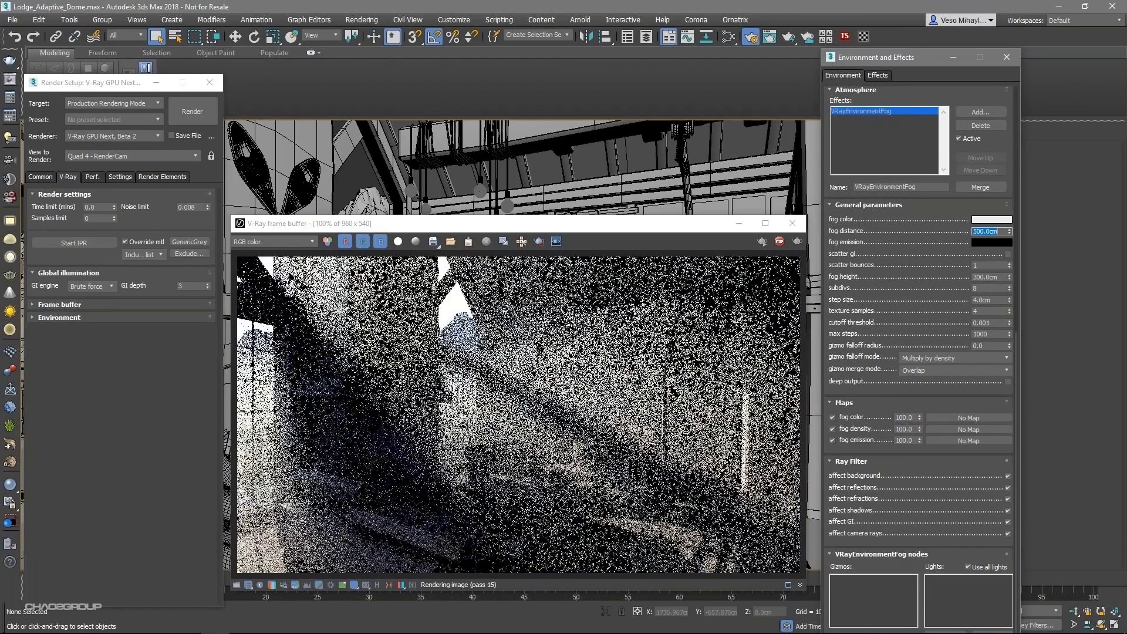
{"action": "type", "text": "15"}
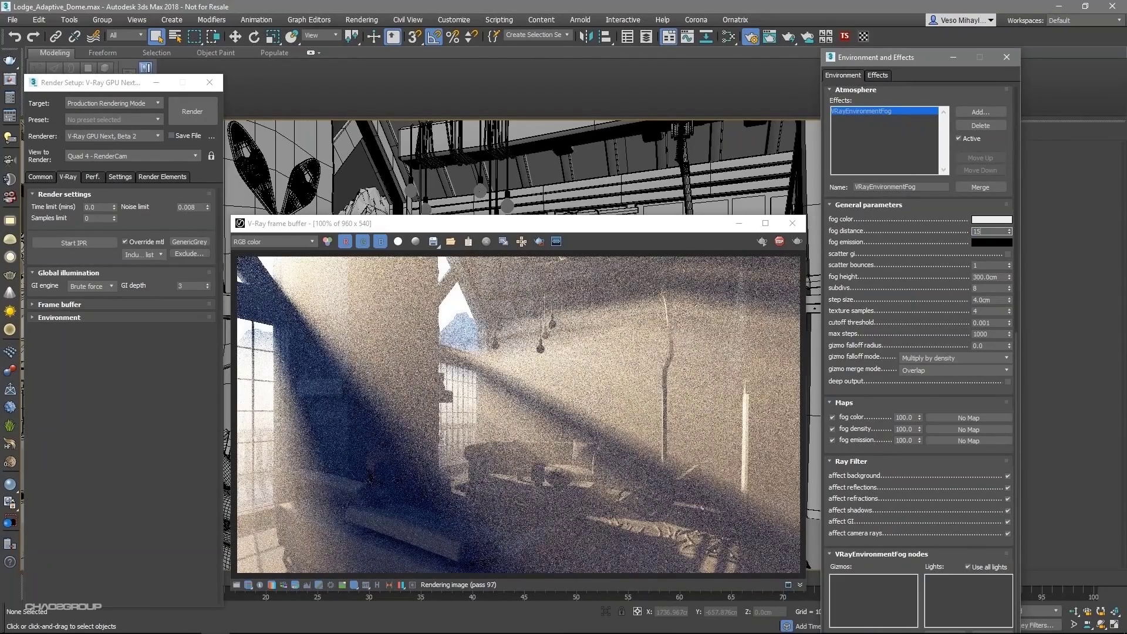
{"action": "type", "text": "00"}
{"action": "key", "text": "Return"}
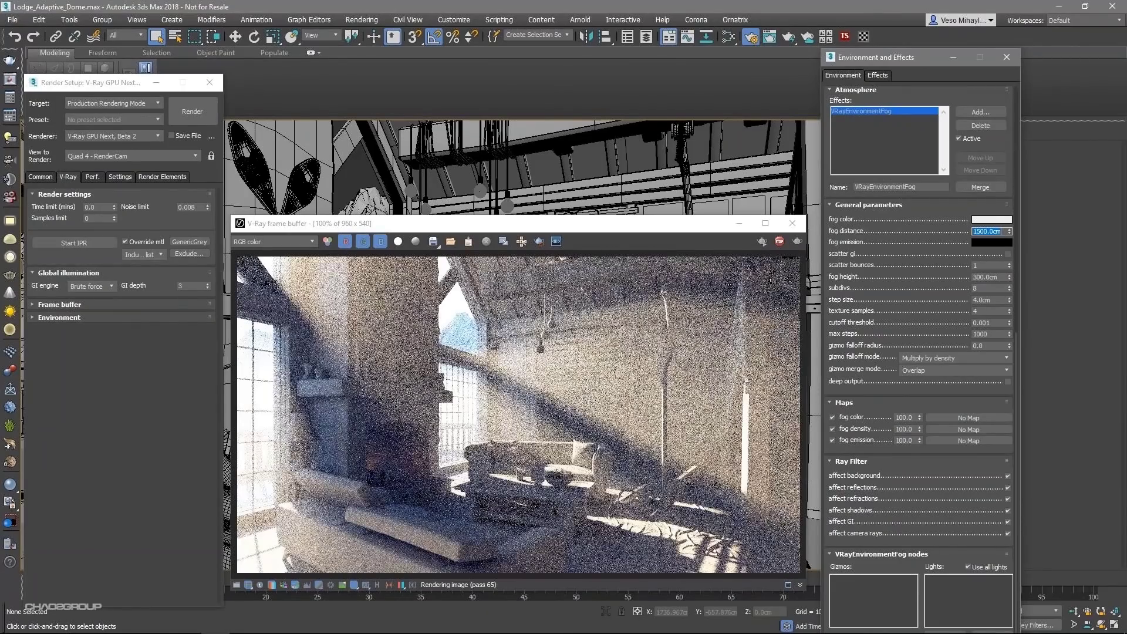
{"action": "type", "text": "35"}
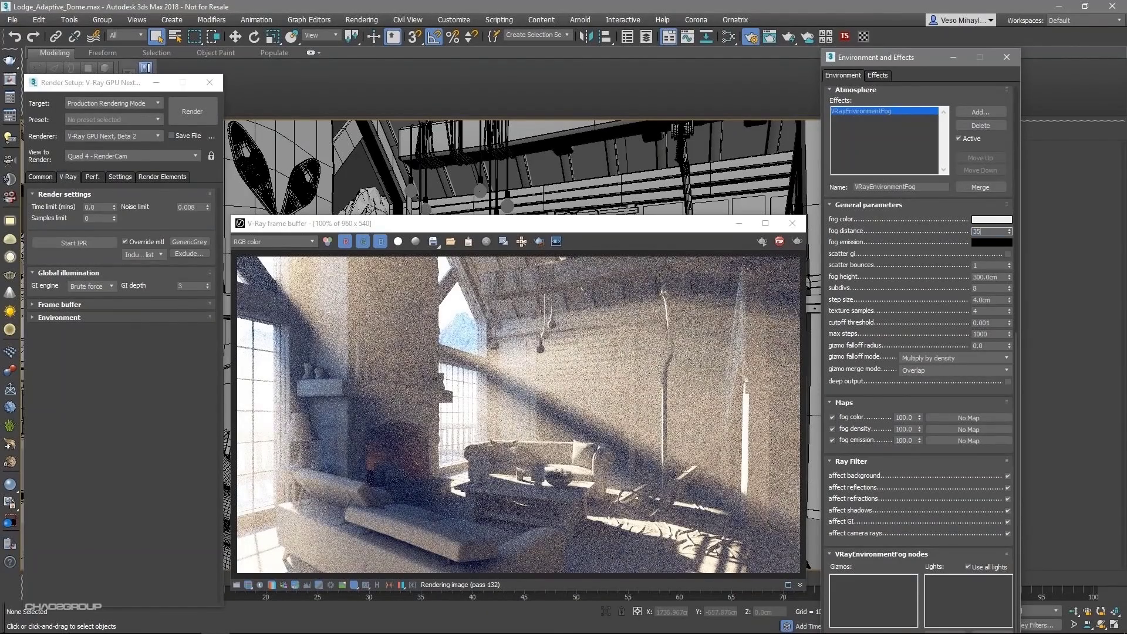
{"action": "type", "text": "00"}
{"action": "key", "text": "Return"}
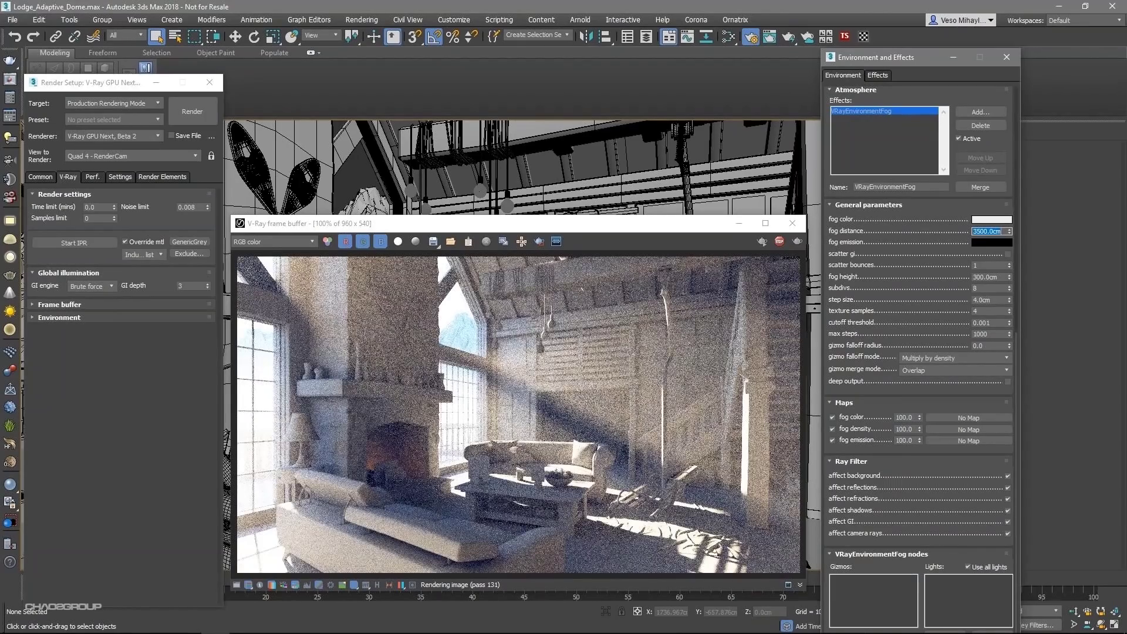
{"action": "left_click", "coordinate": [126, 242]}
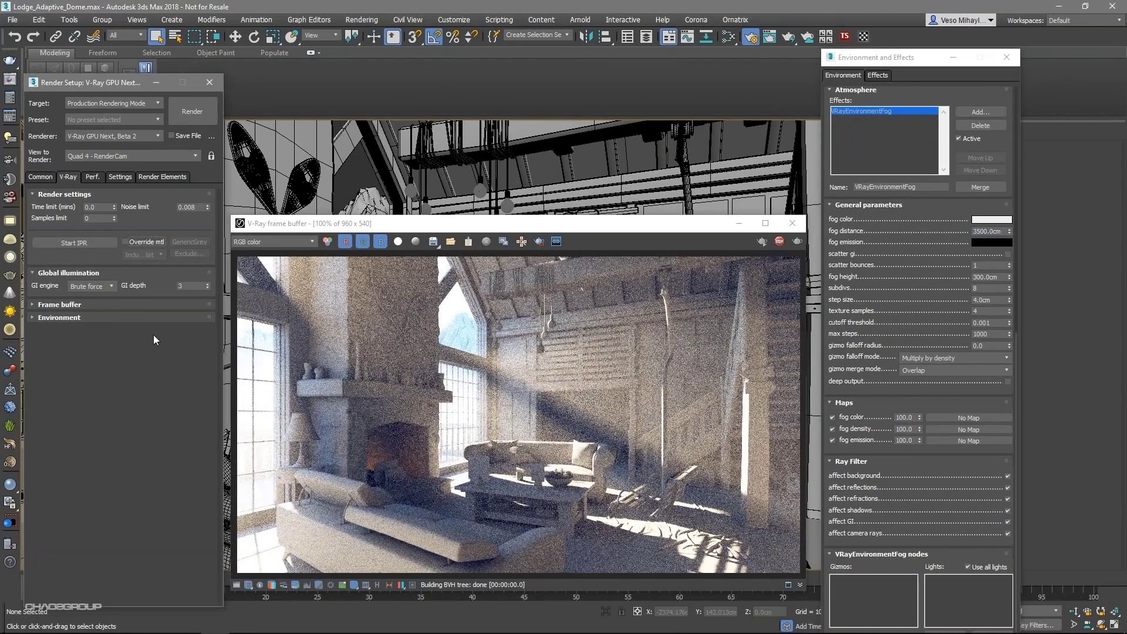